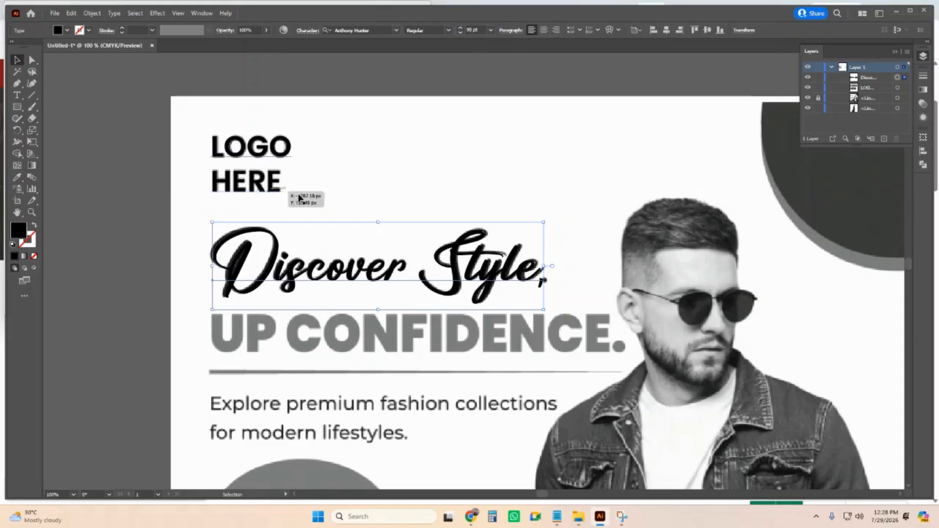
# Step: Examine the flyer's design requirements, headline text and headline fonts in the job sheet PDF in Chrome
pyautogui.click(400, 169)
pyautogui.scroll(-1, 400, 171)
pyautogui.scroll(-2, 341, 191)
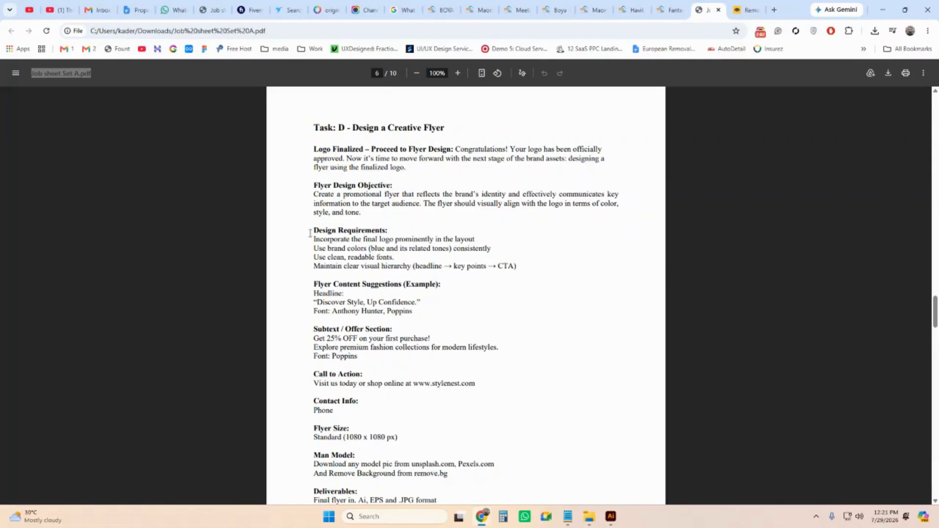
pyautogui.moveTo(313, 230); pyautogui.dragTo(387, 232)
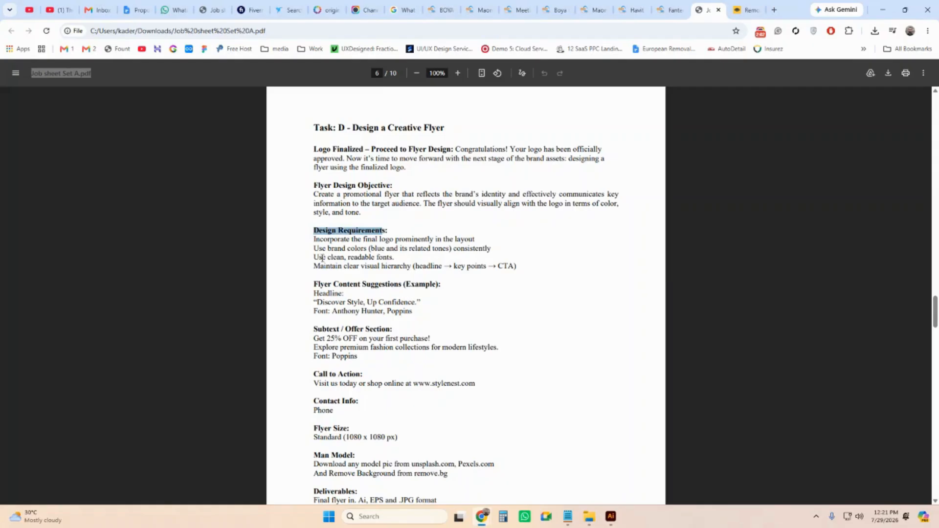
pyautogui.click(308, 244)
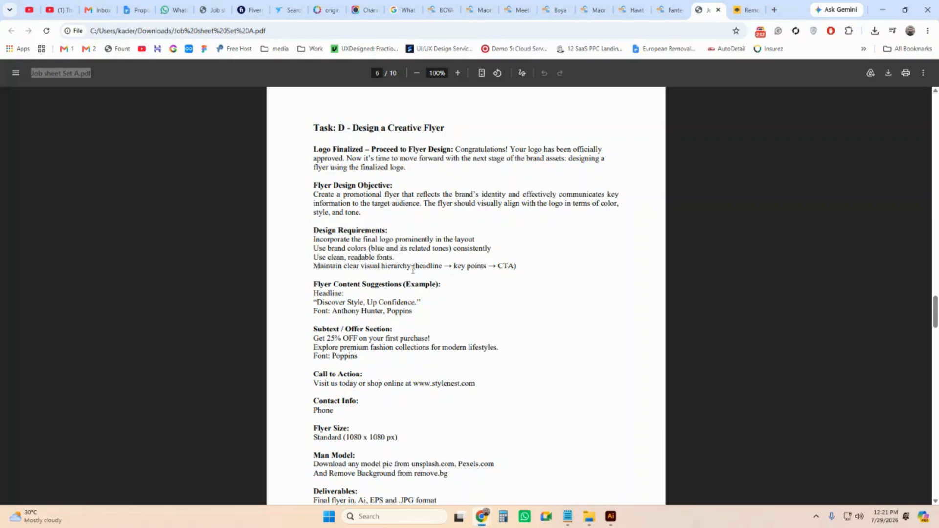
pyautogui.scroll(-2, 331, 284)
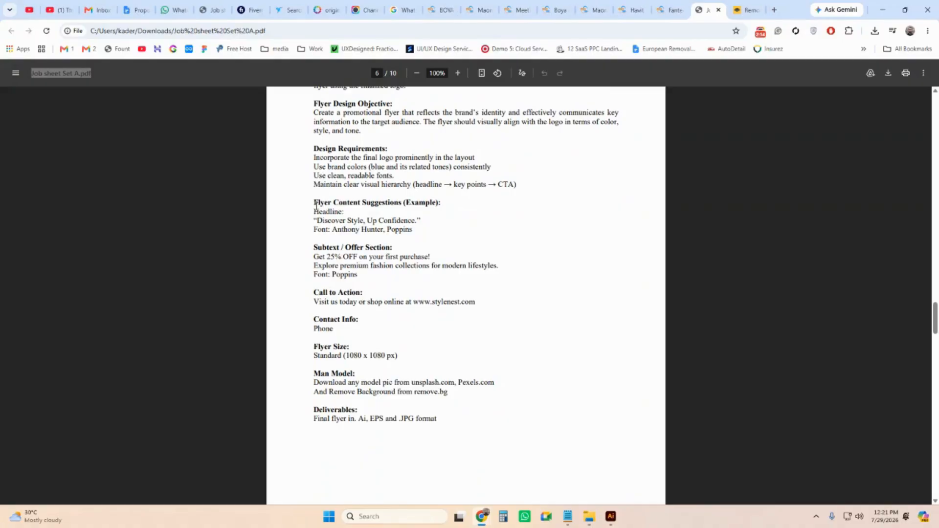
pyautogui.moveTo(315, 205); pyautogui.dragTo(440, 204)
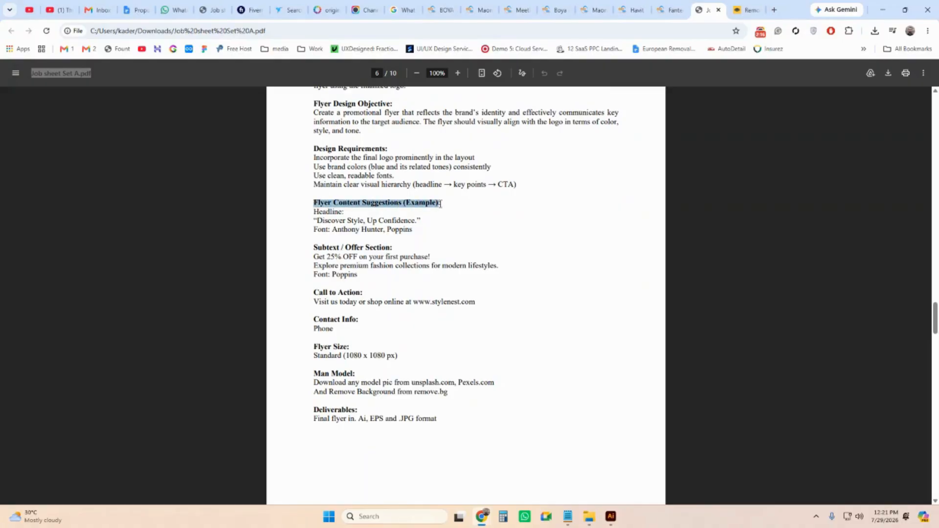
pyautogui.click(330, 215)
pyautogui.moveTo(314, 219); pyautogui.dragTo(419, 221)
pyautogui.click(319, 233)
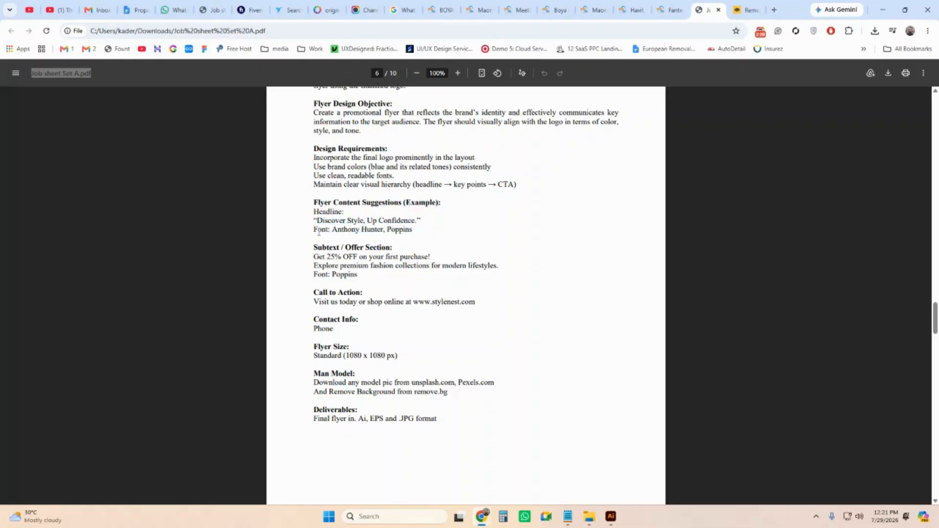
pyautogui.moveTo(334, 230); pyautogui.dragTo(422, 232)
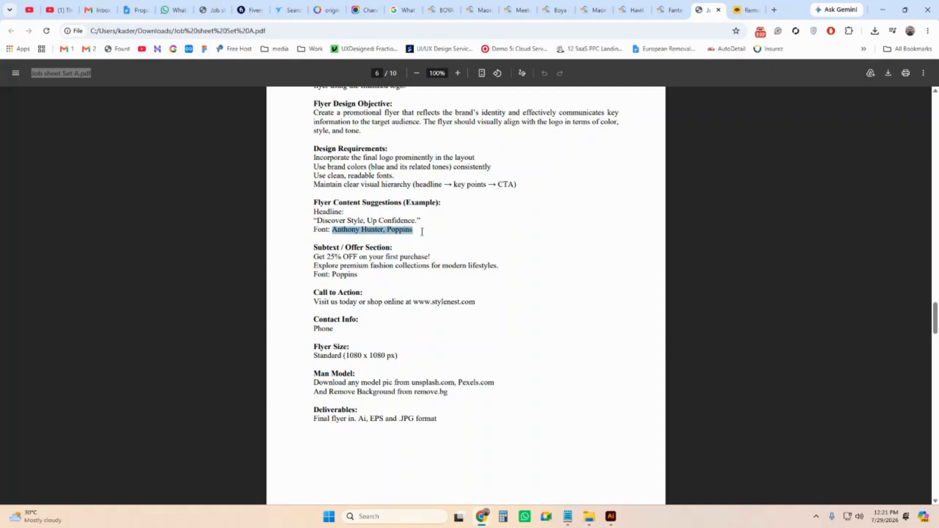
# Step: Examine the brief's offer text, call to action, contact info and flyer size sections
pyautogui.click(351, 253)
pyautogui.moveTo(315, 248); pyautogui.dragTo(397, 247)
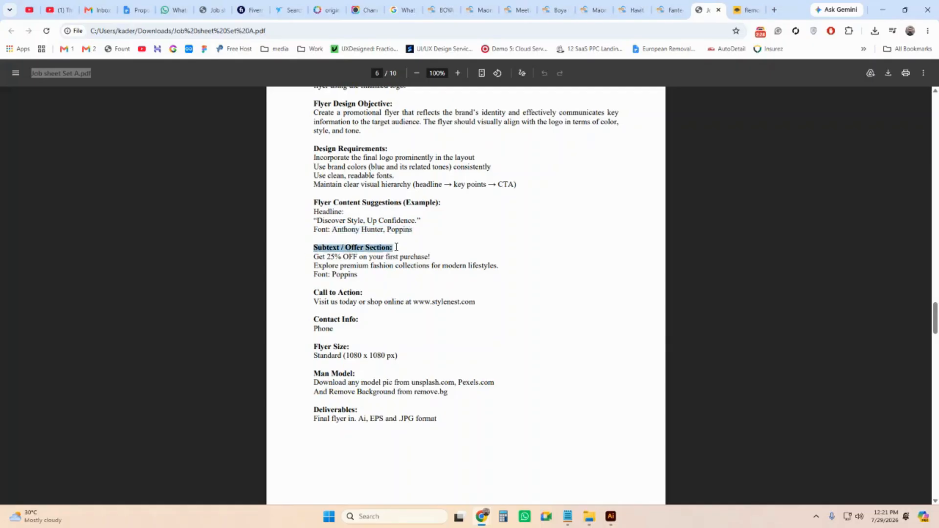
pyautogui.moveTo(316, 258); pyautogui.dragTo(331, 257)
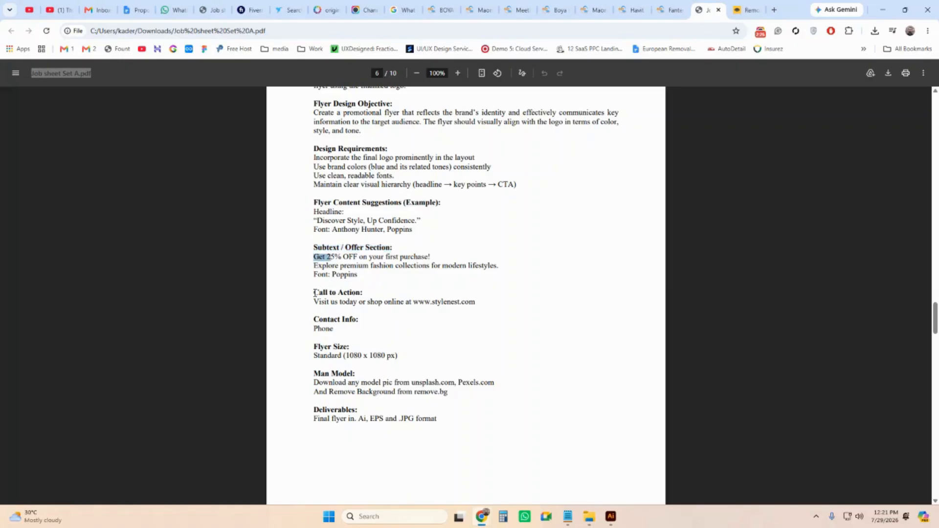
pyautogui.moveTo(315, 293); pyautogui.dragTo(380, 302)
pyautogui.scroll(-2, 376, 274)
pyautogui.doubleClick(363, 220)
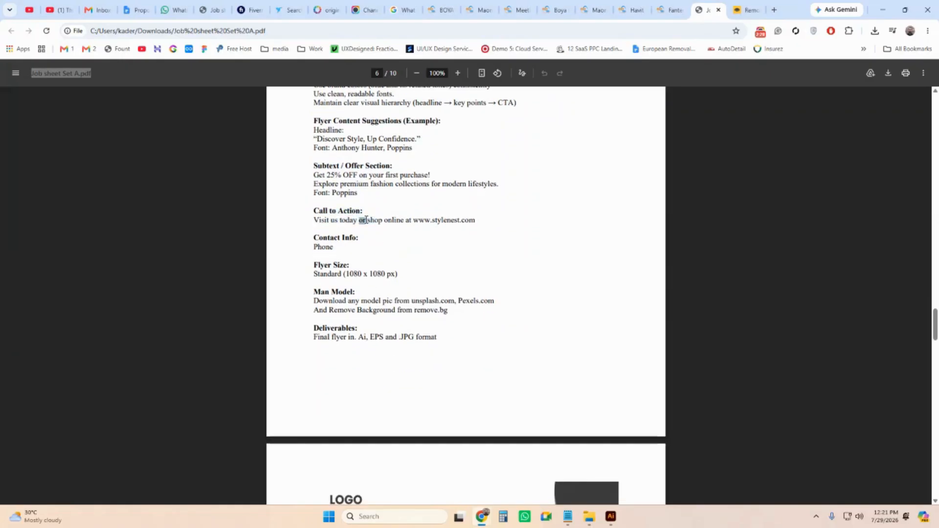
pyautogui.tripleClick(366, 220)
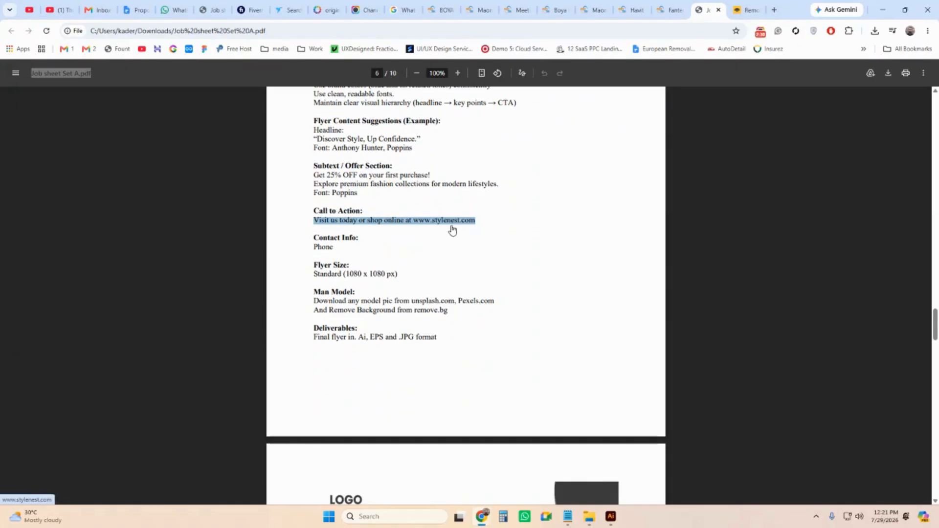
pyautogui.click(382, 221)
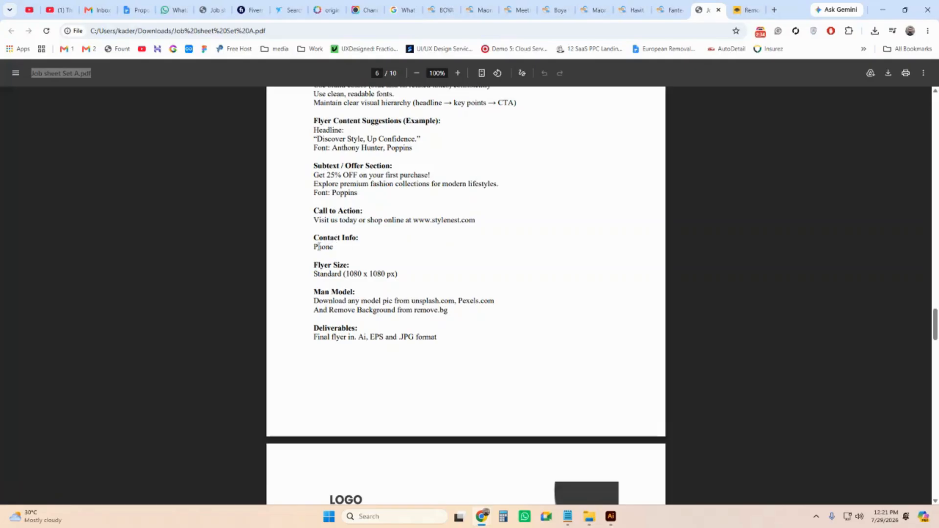
pyautogui.moveTo(310, 248); pyautogui.dragTo(364, 249)
pyautogui.moveTo(313, 267); pyautogui.dragTo(424, 272)
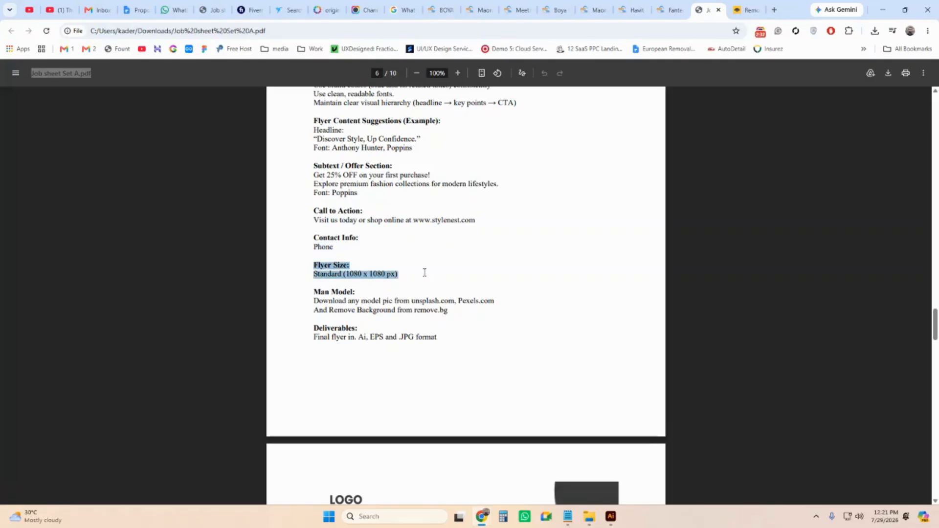
pyautogui.tripleClick(326, 273)
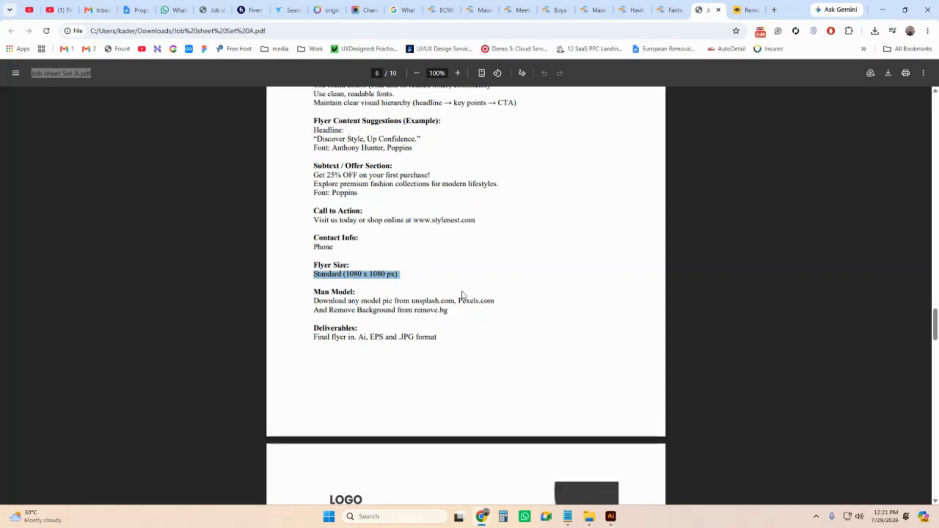
# Step: Switch to Illustrator and start a new document measured in pixels, with width and height both set to 1080 px
pyautogui.click(611, 517)
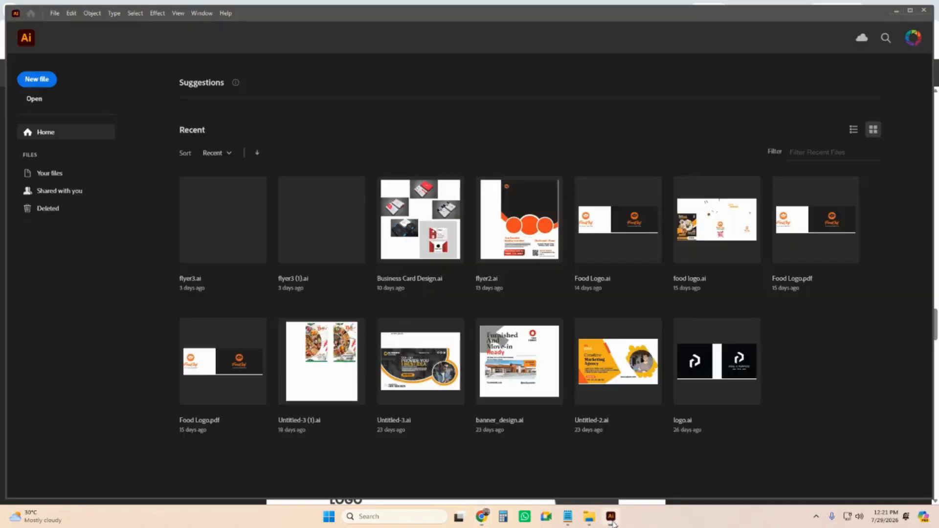
pyautogui.click(55, 14)
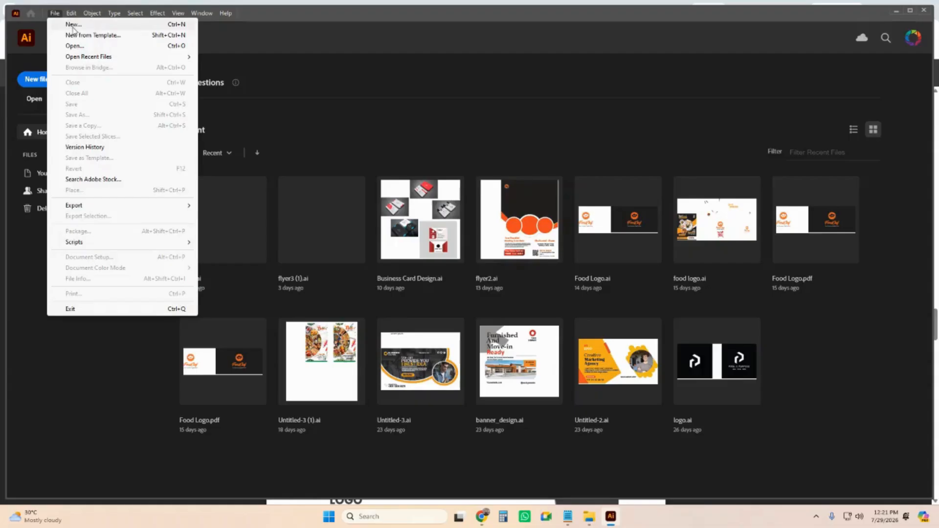
pyautogui.click(72, 25)
pyautogui.click(665, 173)
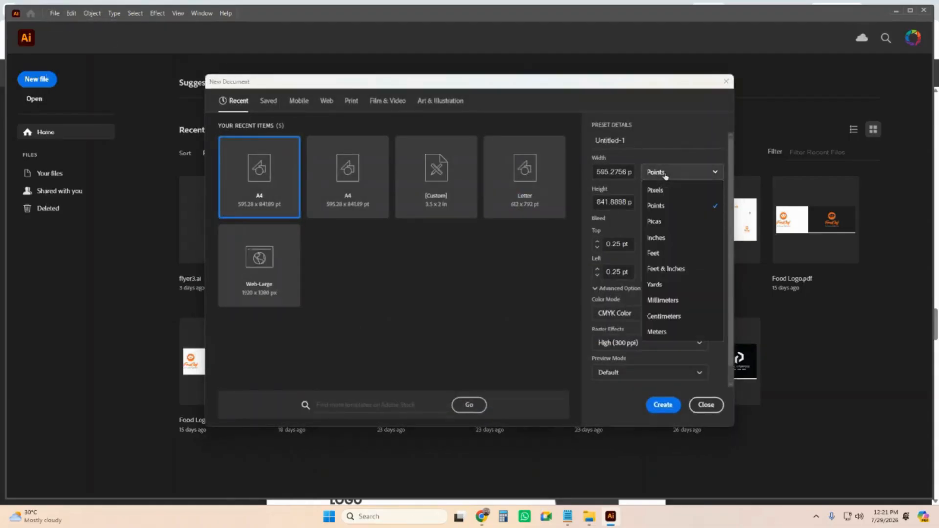
pyautogui.click(669, 195)
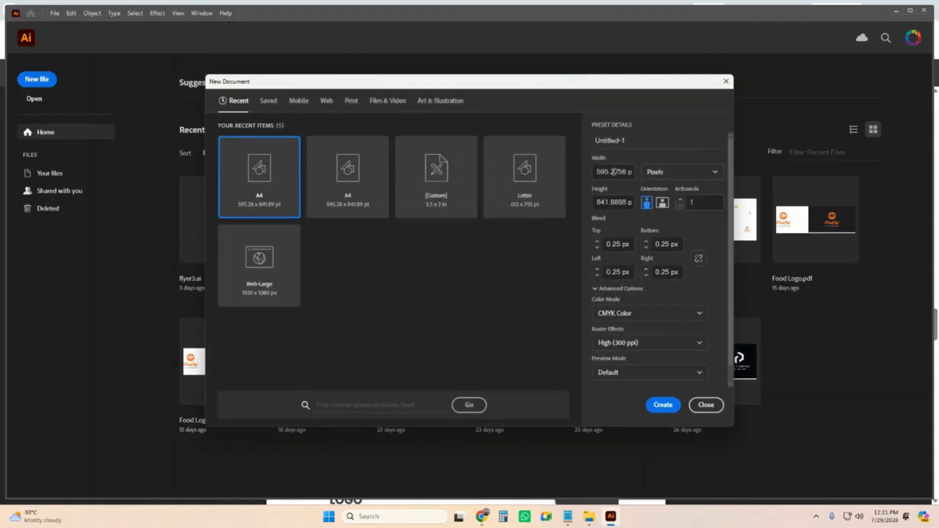
pyautogui.doubleClick(628, 172)
pyautogui.write('1080')
pyautogui.doubleClick(611, 201)
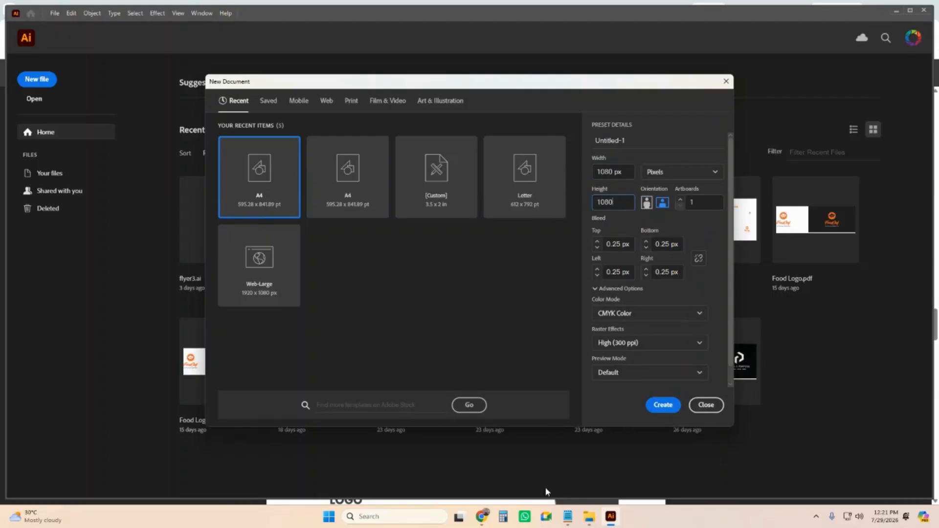
# Step: Set the top, bottom, left and right bleed to 0 px and create the CMYK document
pyautogui.click(482, 516)
pyautogui.click(446, 476)
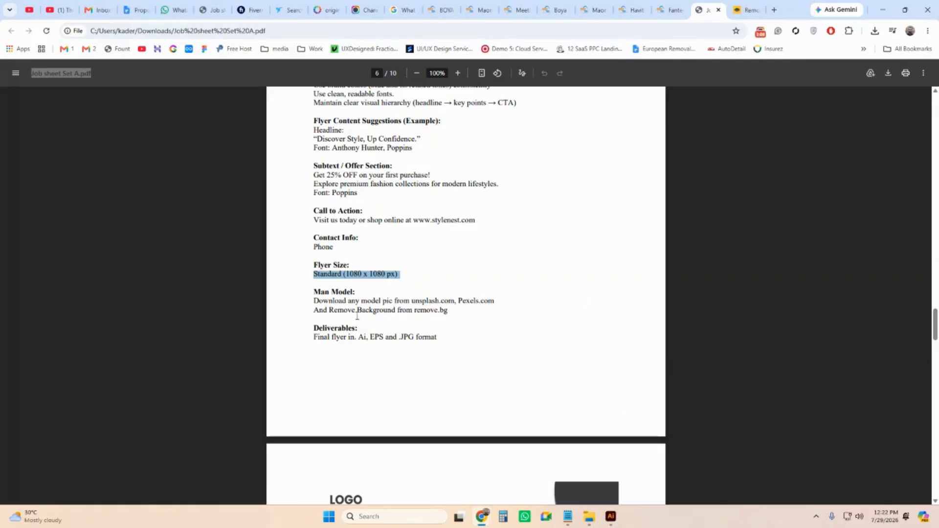
pyautogui.click(611, 517)
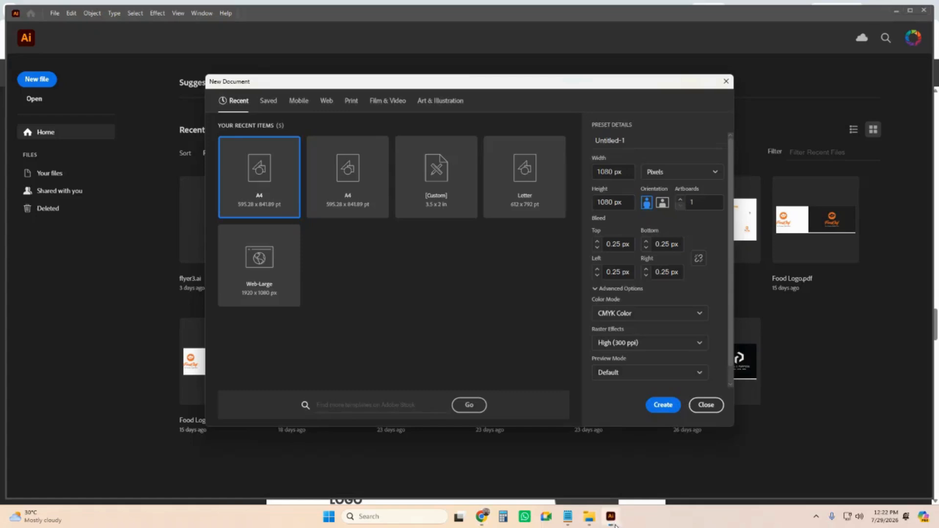
pyautogui.click(624, 242)
pyautogui.write('0')
pyautogui.click(661, 244)
pyautogui.click(699, 258)
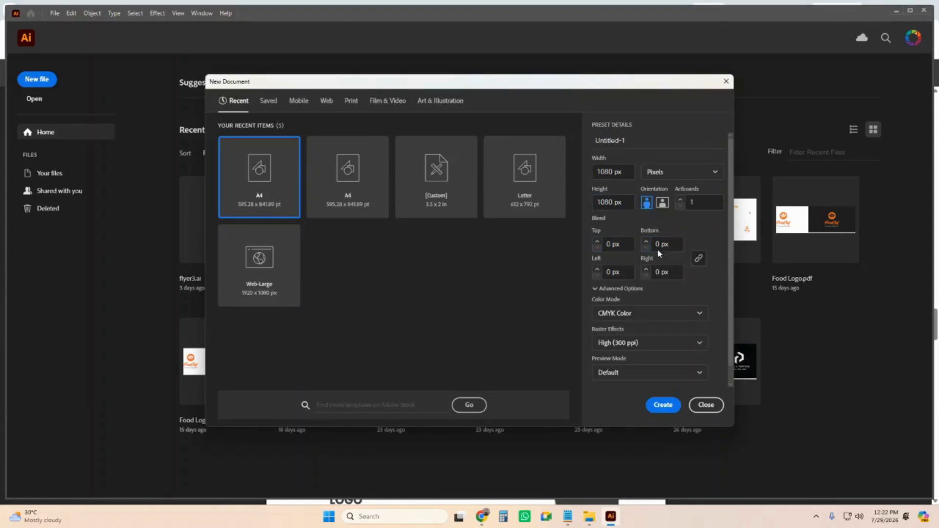
pyautogui.click(665, 243)
pyautogui.click(662, 405)
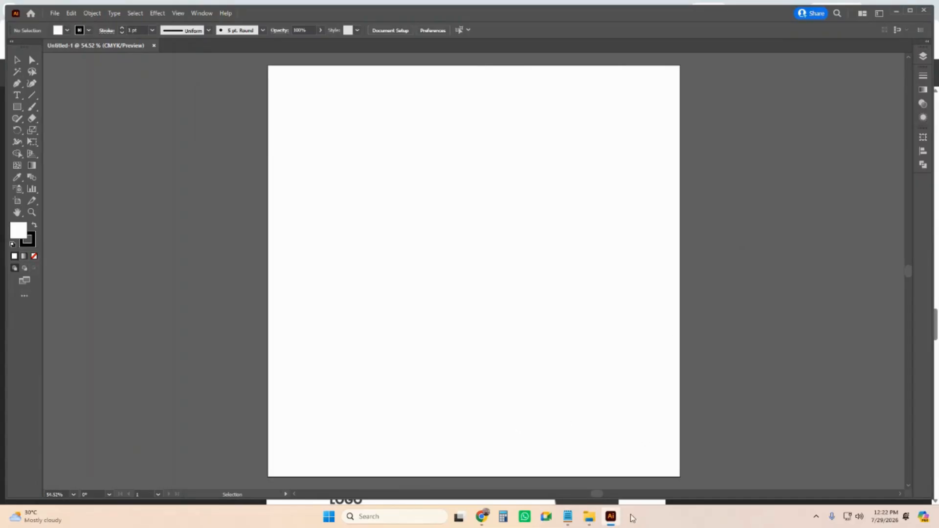
# Step: Return to the job sheet in Chrome and examine the man model instructions on image sources and background removal
pyautogui.click(611, 519)
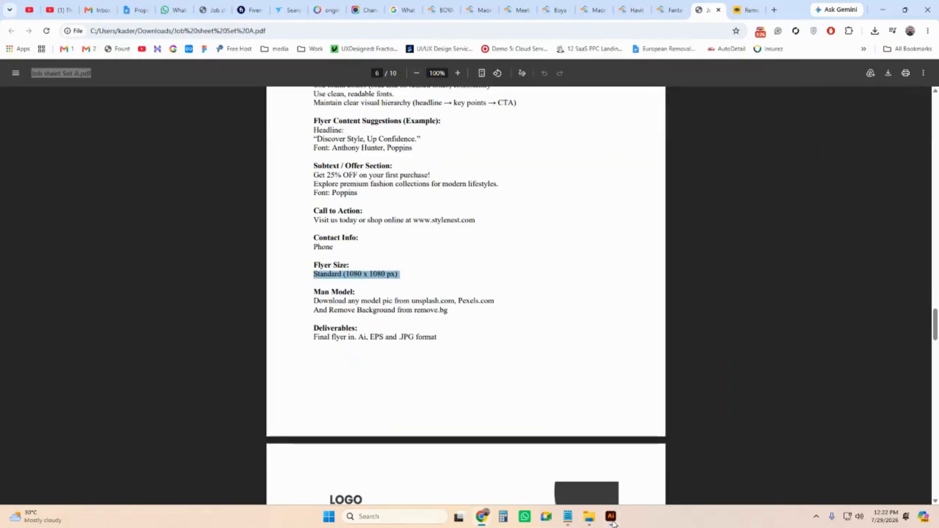
pyautogui.click(369, 273)
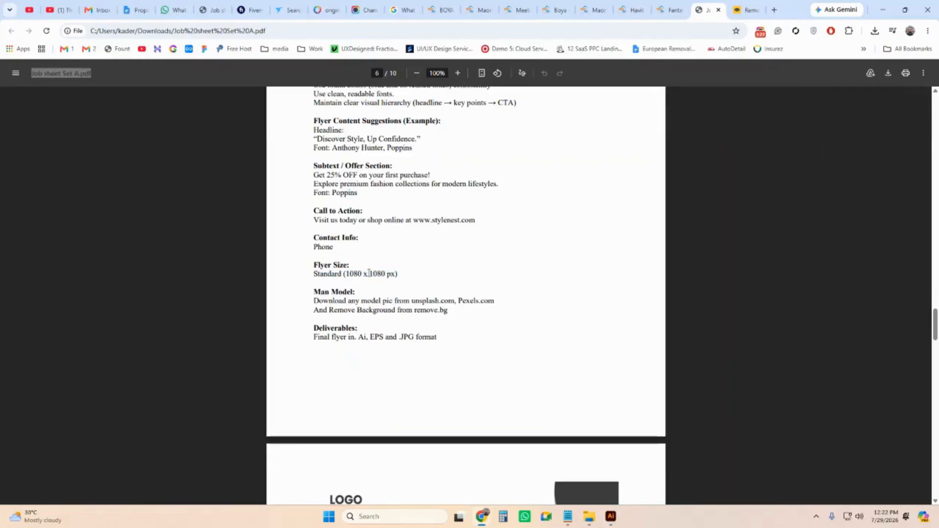
pyautogui.tripleClick(333, 308)
pyautogui.click(431, 303)
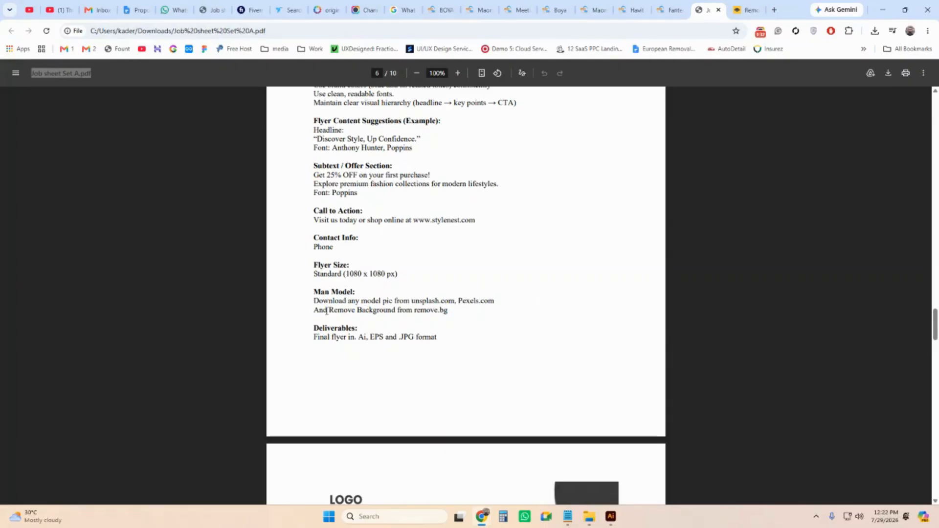
pyautogui.moveTo(334, 312); pyautogui.dragTo(401, 312)
pyautogui.click(448, 313)
pyautogui.moveTo(316, 302); pyautogui.dragTo(500, 304)
pyautogui.click(472, 304)
# Step: Copy the address unsplash.com from the brief and open the site in a new browser tab
pyautogui.moveTo(413, 304); pyautogui.dragTo(455, 304)
pyautogui.rightClick(442, 305)
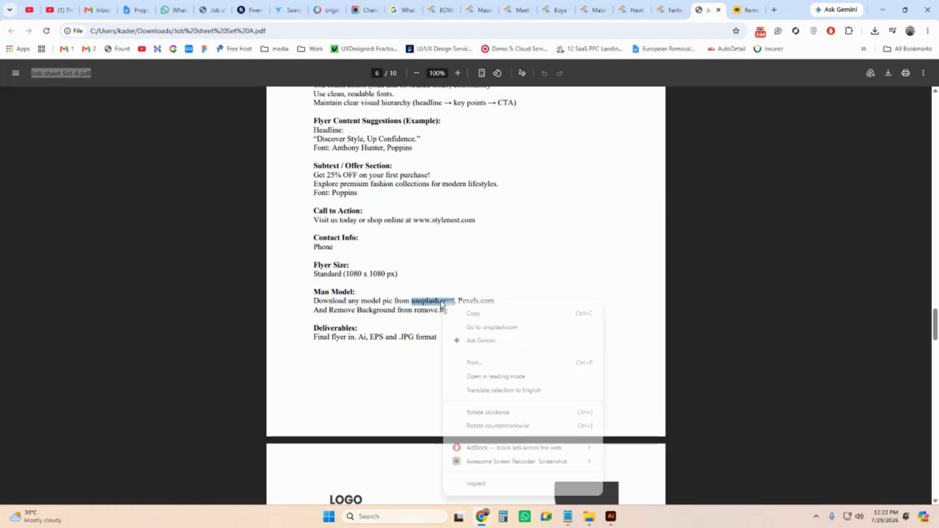
pyautogui.click(501, 315)
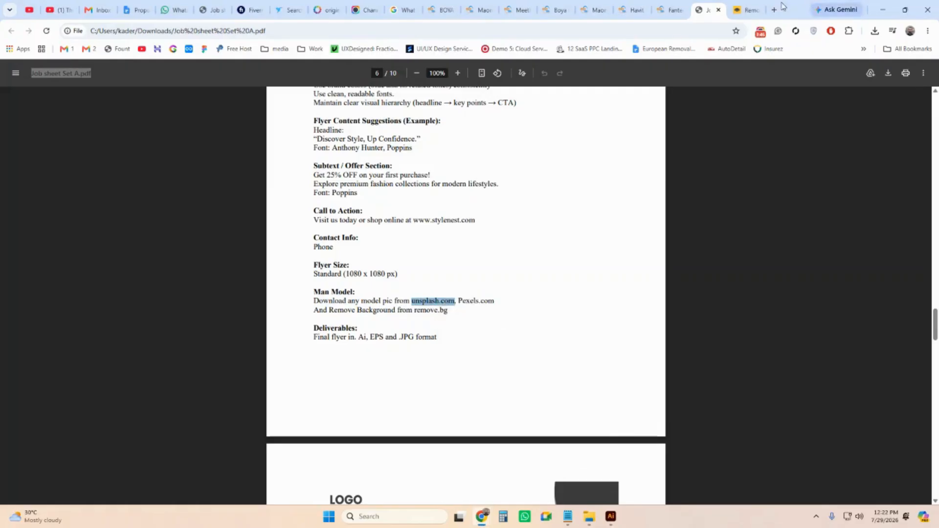
pyautogui.click(774, 10)
pyautogui.hotkey('ctrl', 'v')
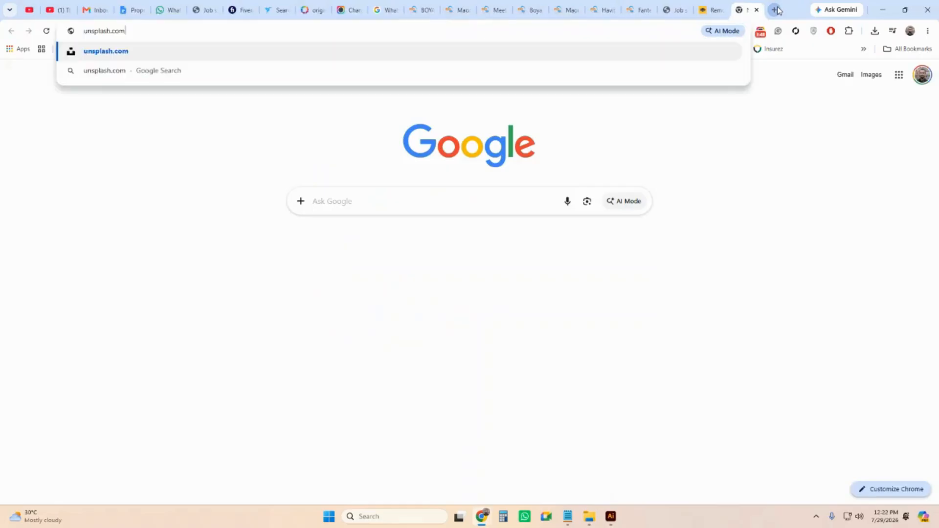
pyautogui.press('Return')
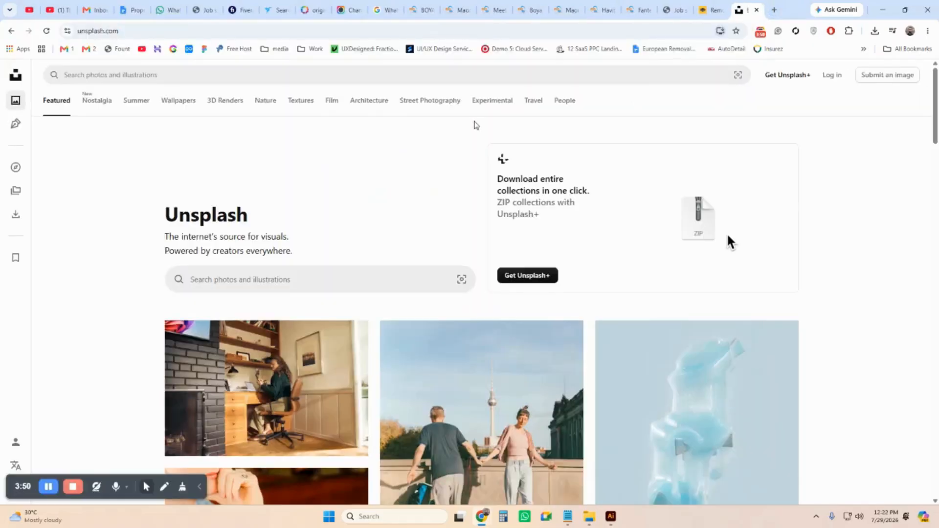
# Step: Search Unsplash for "man model" and browse the photo results
pyautogui.click(150, 76)
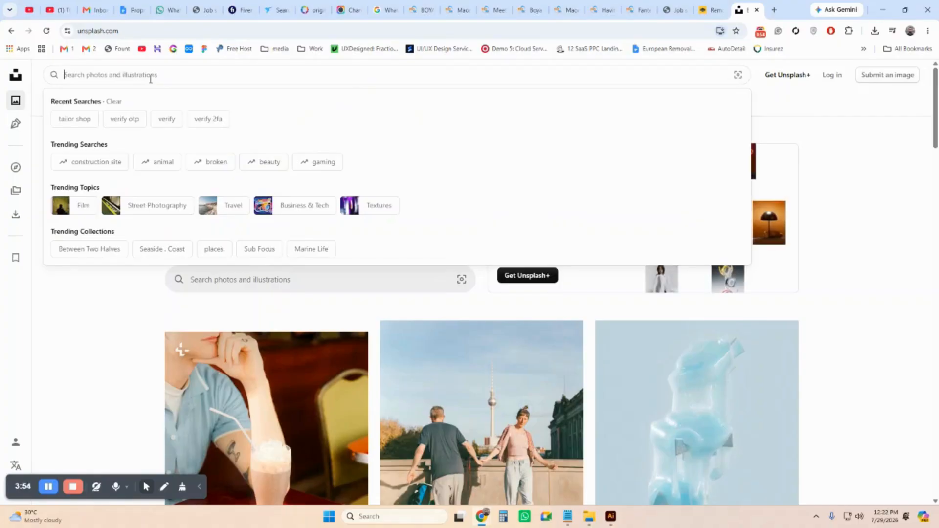
pyautogui.write('man mo')
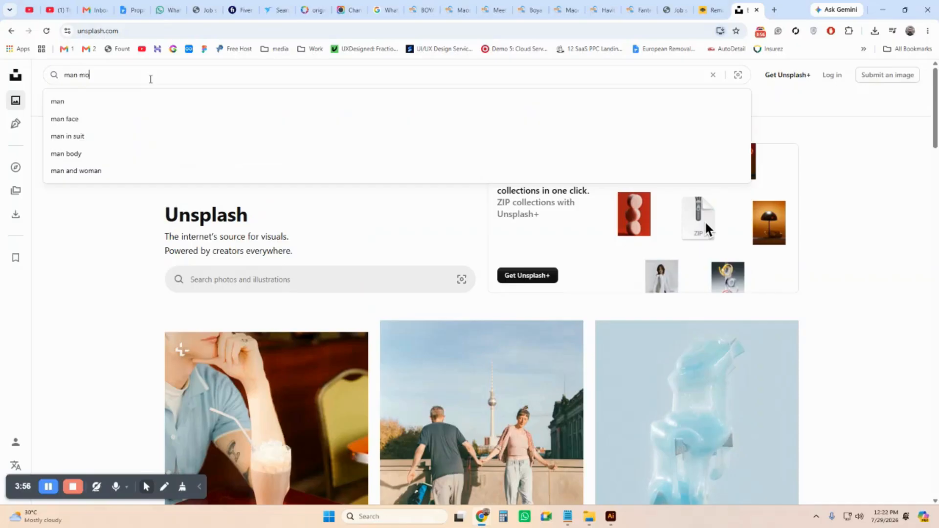
pyautogui.write('del')
pyautogui.press('Return')
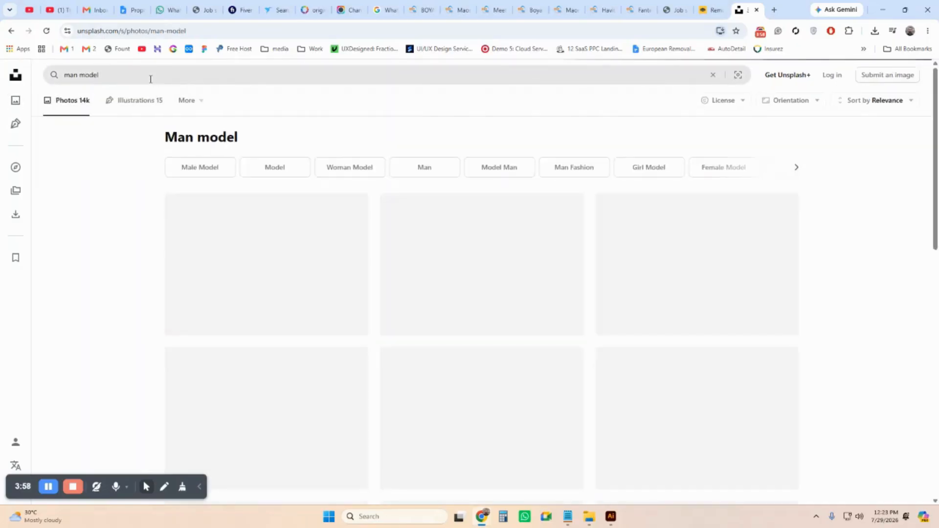
pyautogui.scroll(-5, 828, 247)
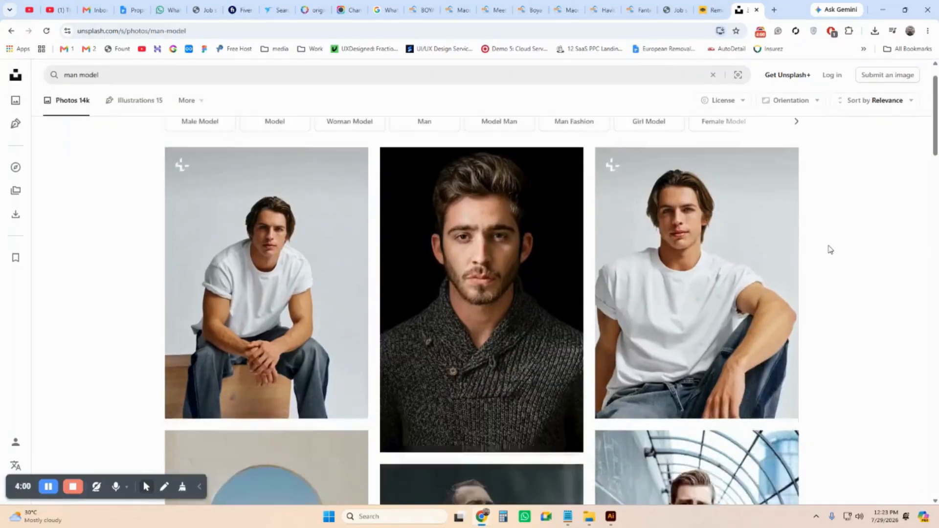
pyautogui.scroll(-7, 830, 249)
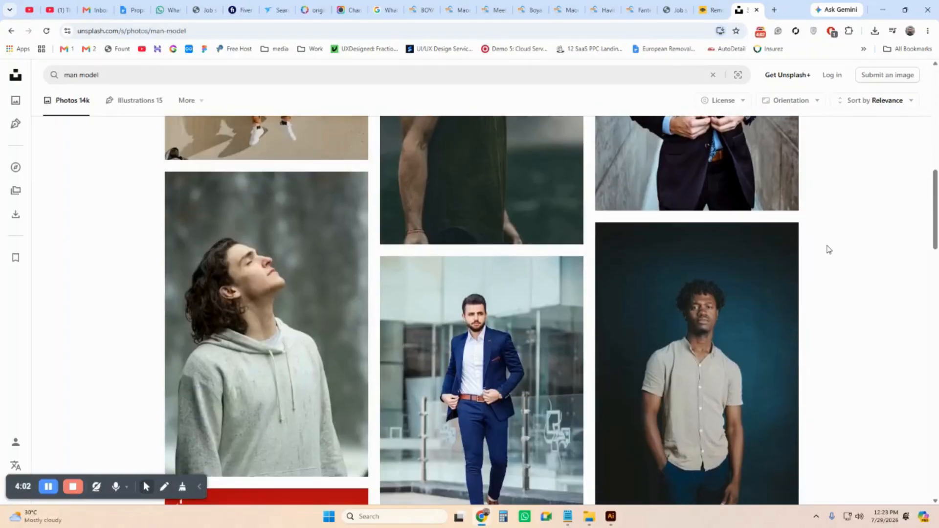
# Step: Refine the Unsplash search to "man model with sunglass" and browse the photo results
pyautogui.scroll(-5, 828, 250)
pyautogui.scroll(3, 828, 249)
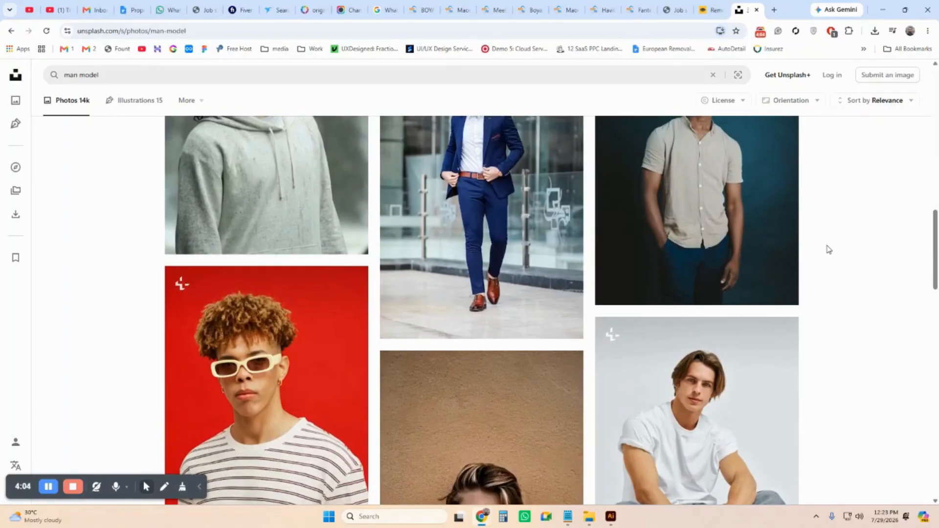
pyautogui.scroll(-5, 828, 249)
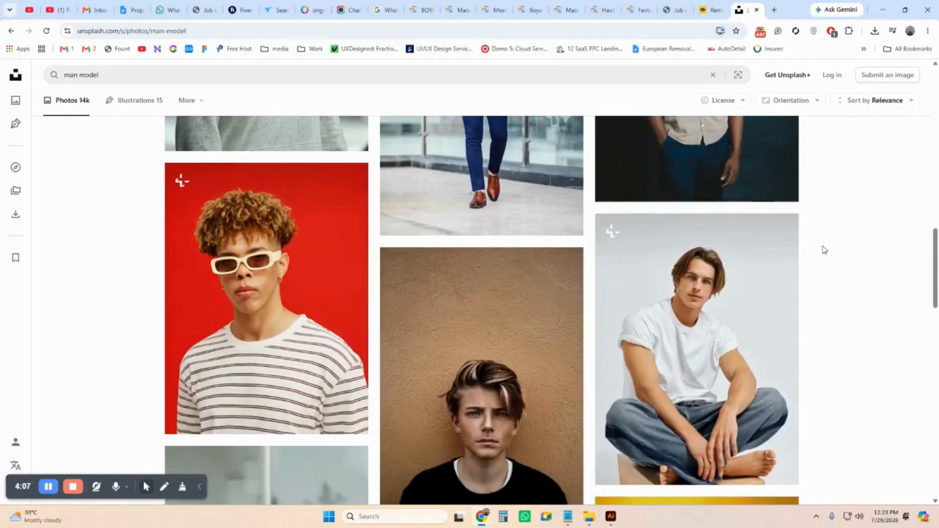
pyautogui.click(127, 74)
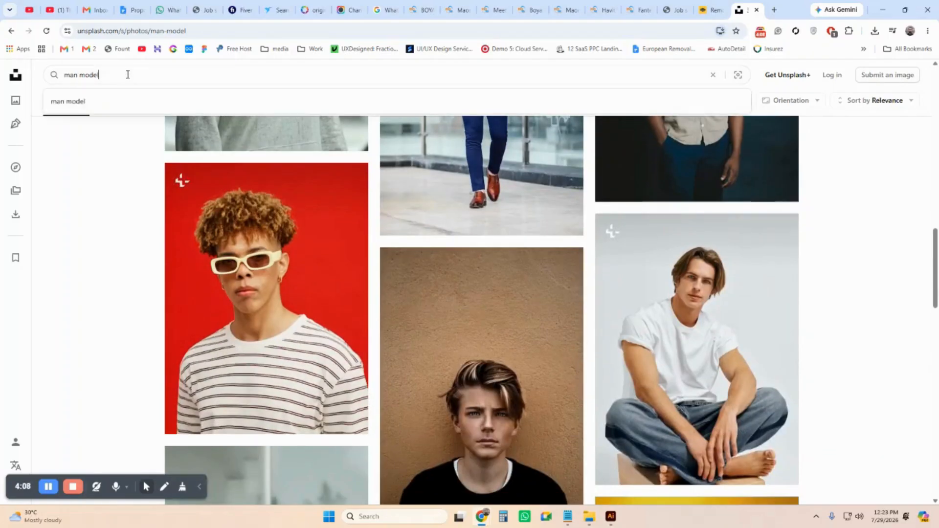
pyautogui.write('with sun')
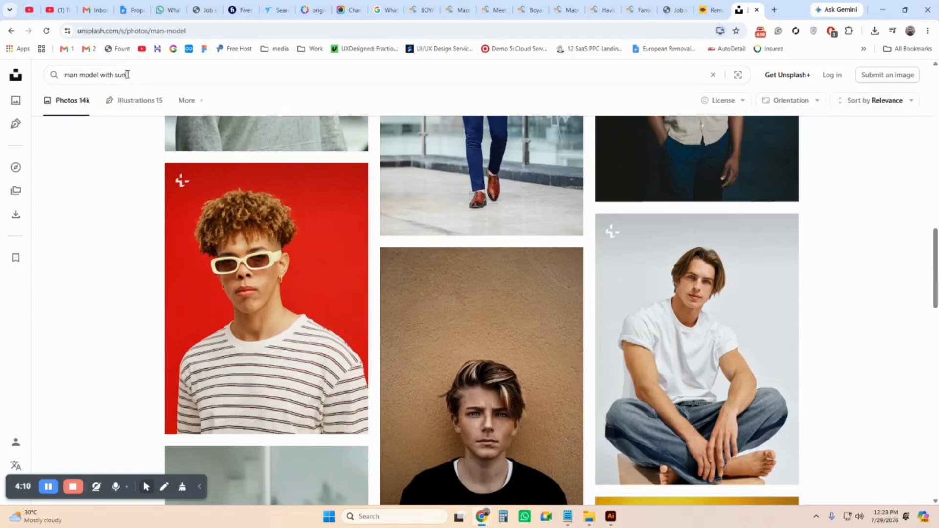
pyautogui.write('glass')
pyautogui.press('Return')
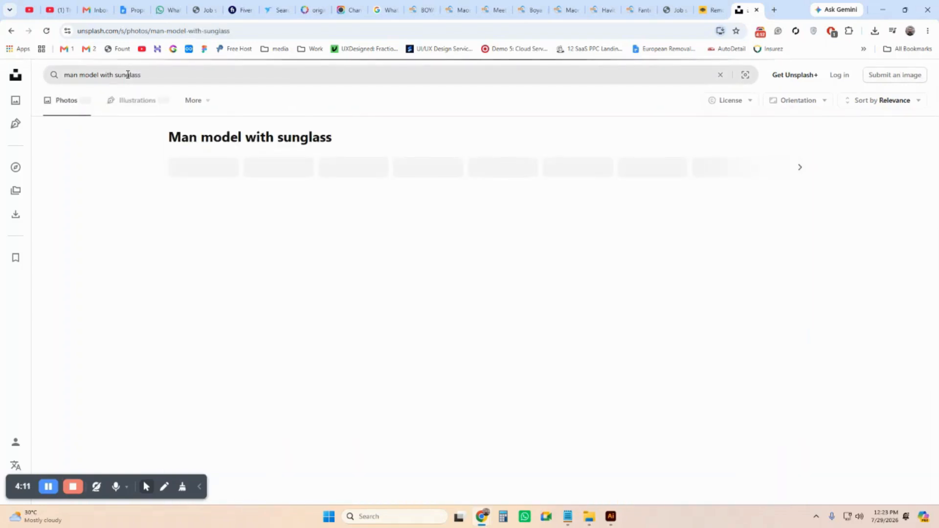
pyautogui.scroll(-7, 805, 210)
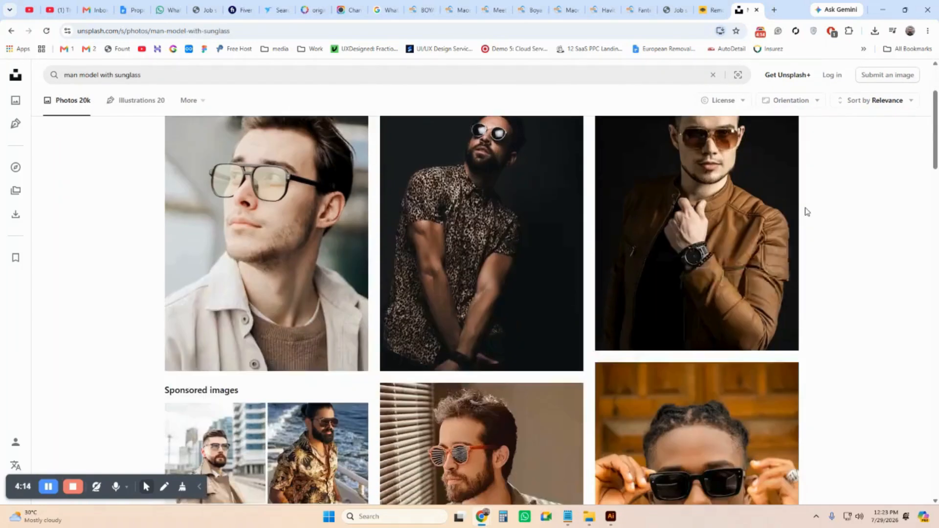
pyautogui.scroll(-8, 805, 213)
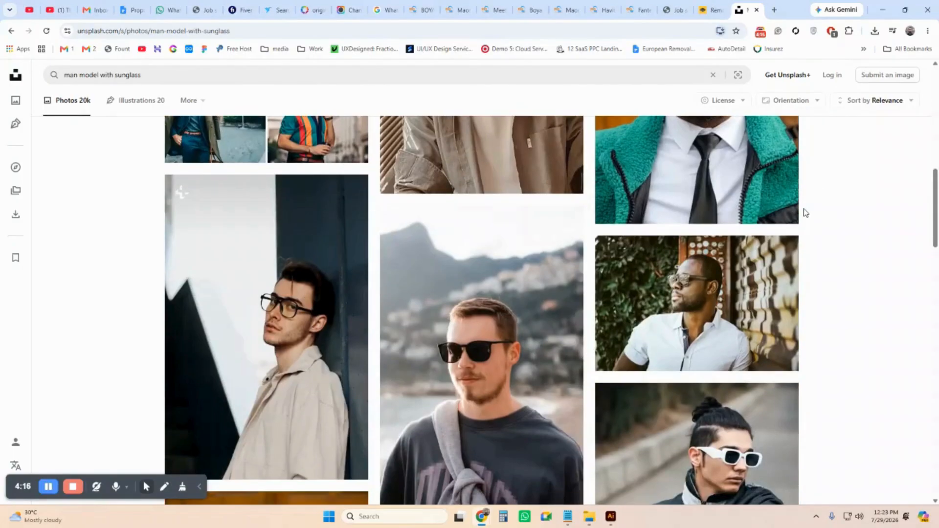
pyautogui.scroll(-7, 803, 212)
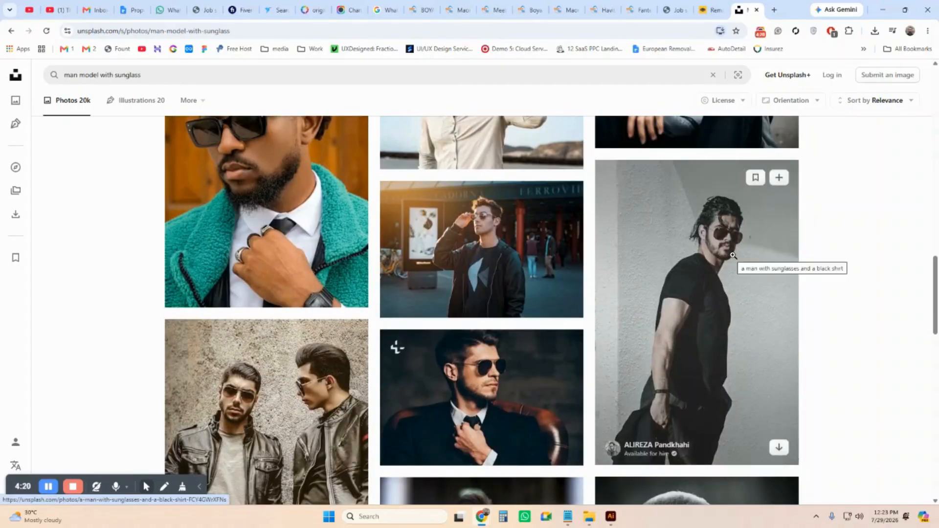
# Step: Open the photo of the man with sunglasses and a black shirt and download it as a JPEG to the Downloads folder
pyautogui.click(733, 256)
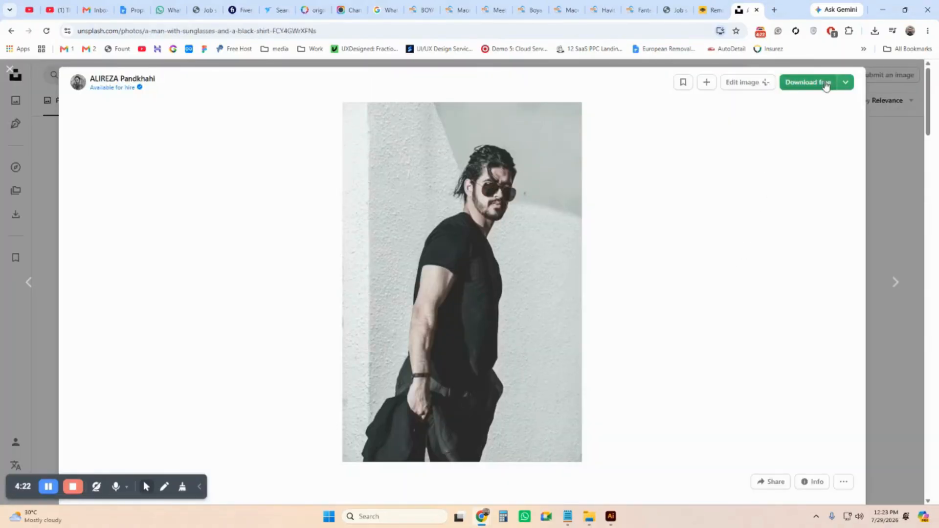
pyautogui.click(826, 83)
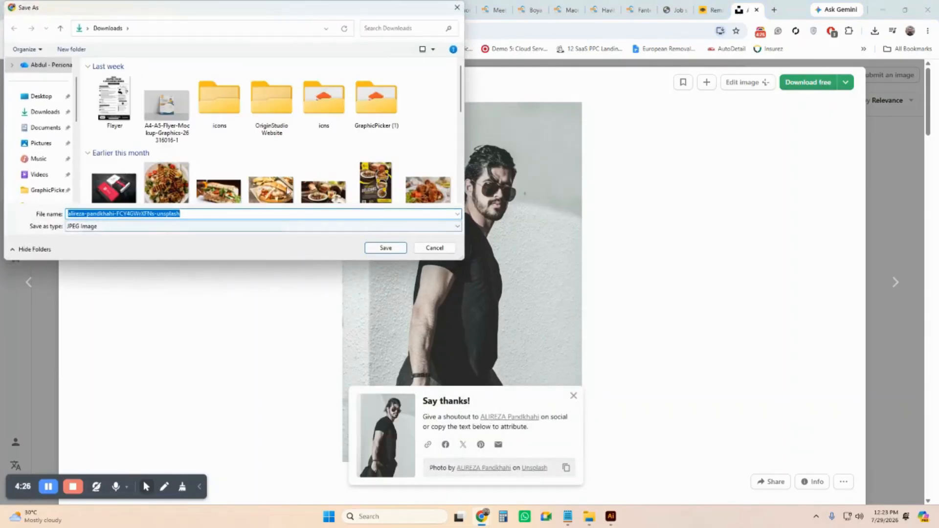
pyautogui.click(39, 112)
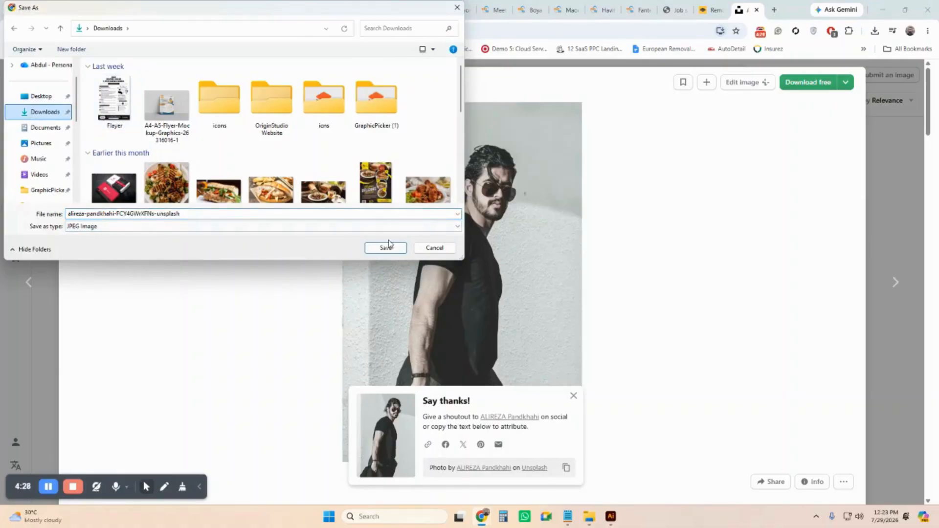
pyautogui.click(386, 249)
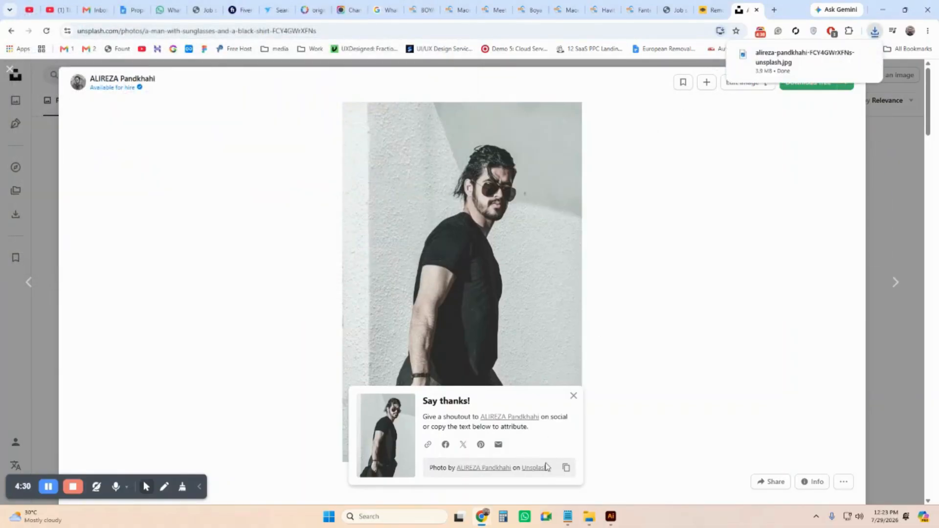
# Step: Copy the address remove.bg from the job sheet's man model instructions and open the site in a new browser tab
pyautogui.moveTo(483, 520)
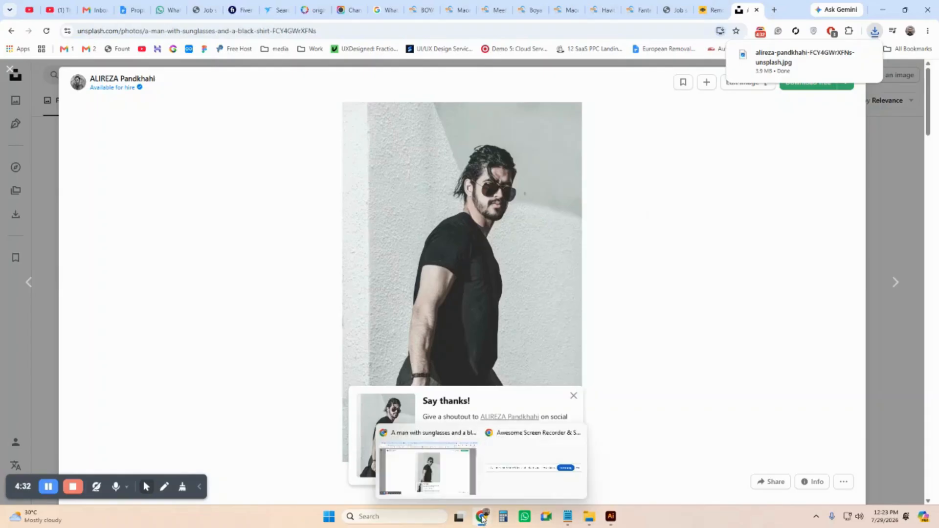
pyautogui.click(674, 10)
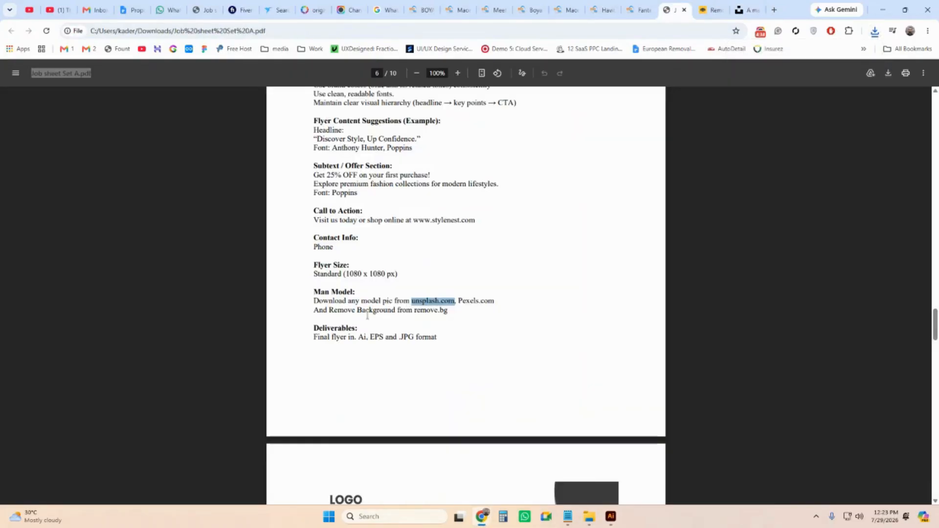
pyautogui.moveTo(314, 312); pyautogui.dragTo(413, 315)
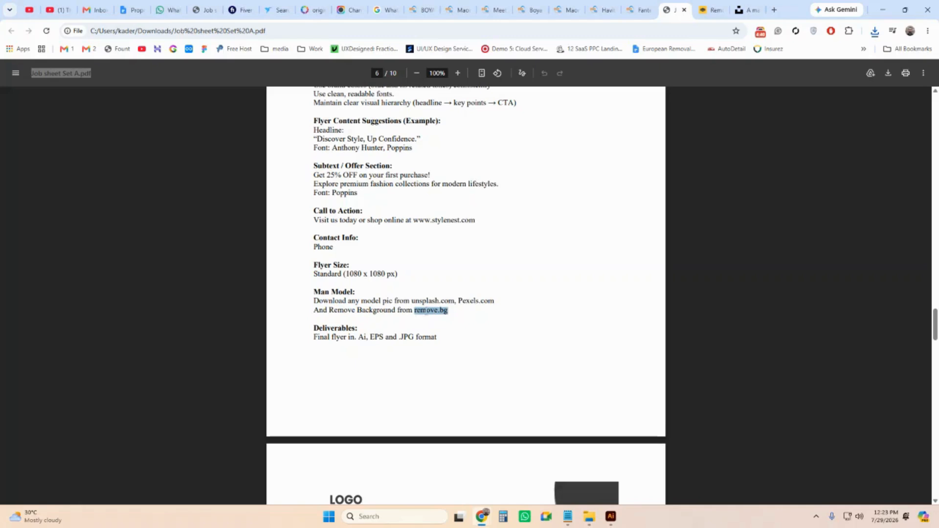
pyautogui.rightClick(423, 315)
pyautogui.click(452, 130)
pyautogui.click(777, 10)
pyautogui.hotkey('ctrl', 'v')
pyautogui.press('Return')
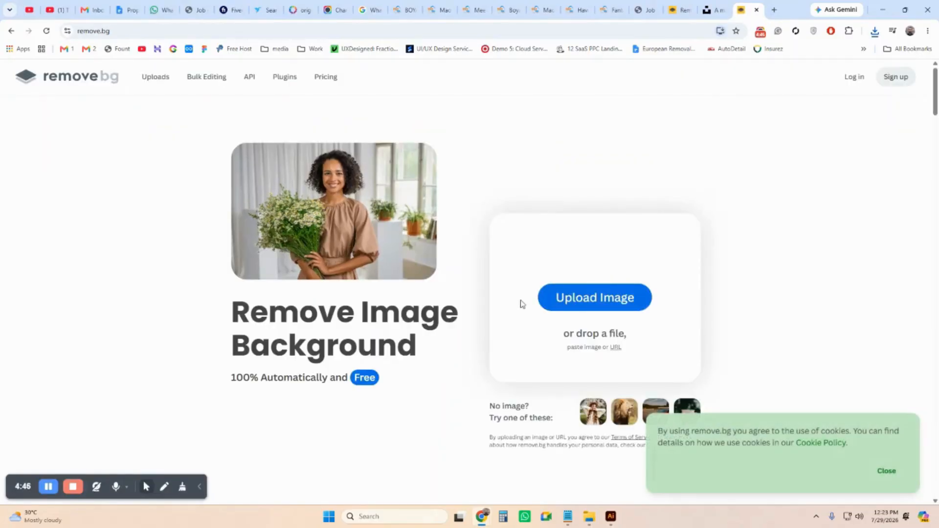
# Step: Upload the downloaded man model photo to remove.bg for background removal
pyautogui.click(623, 308)
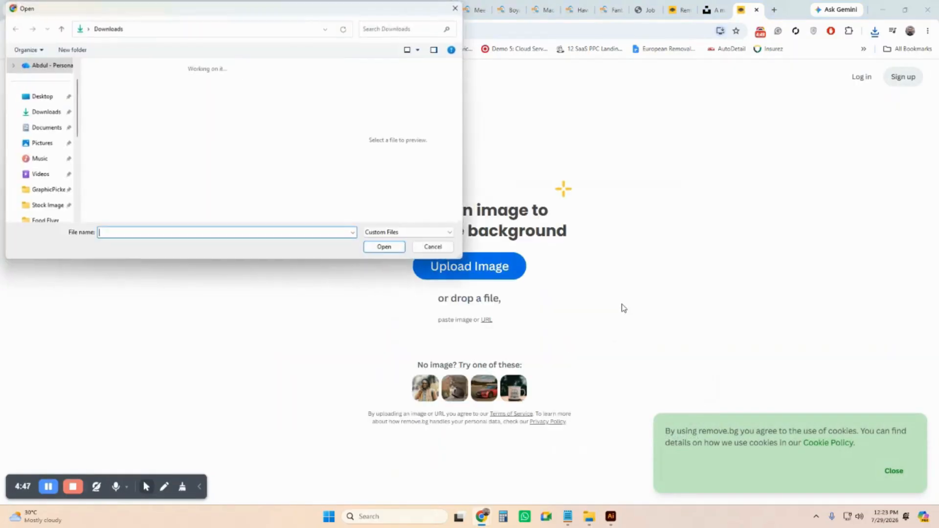
pyautogui.click(115, 105)
pyautogui.click(384, 247)
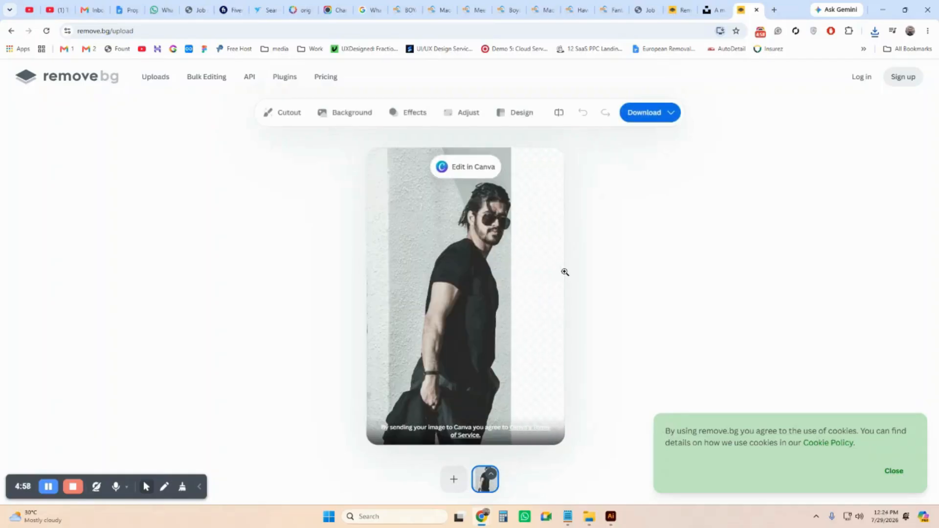
# Step: Download the free 408 x 612 preview of the cutout as a PNG image to the Downloads folder
pyautogui.click(670, 114)
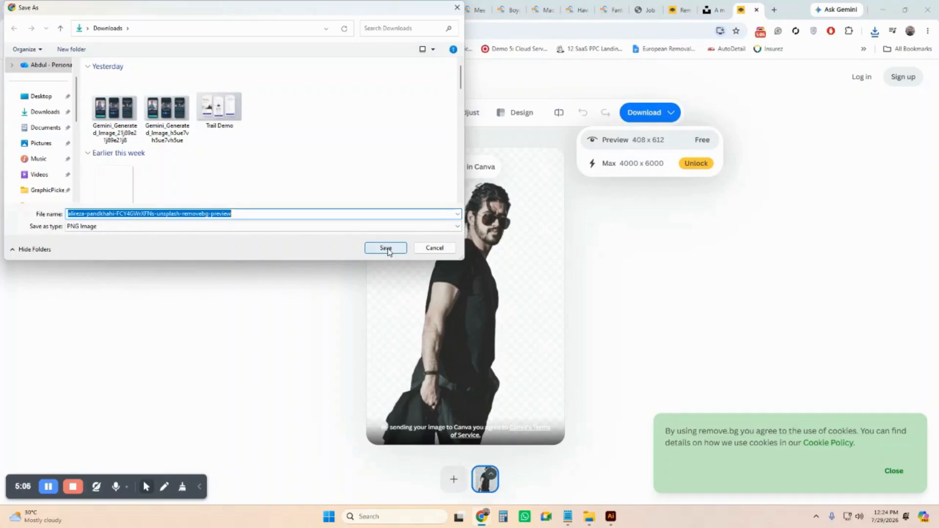
pyautogui.click(45, 113)
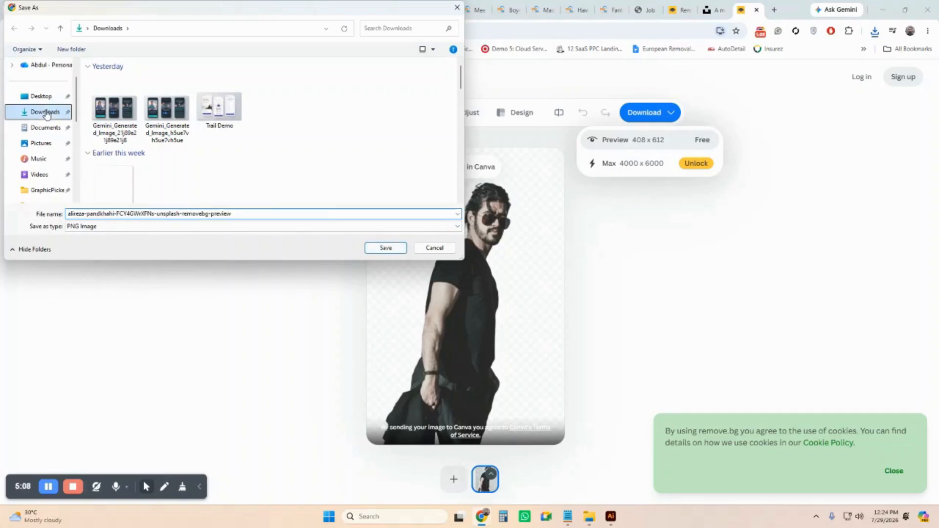
pyautogui.click(386, 247)
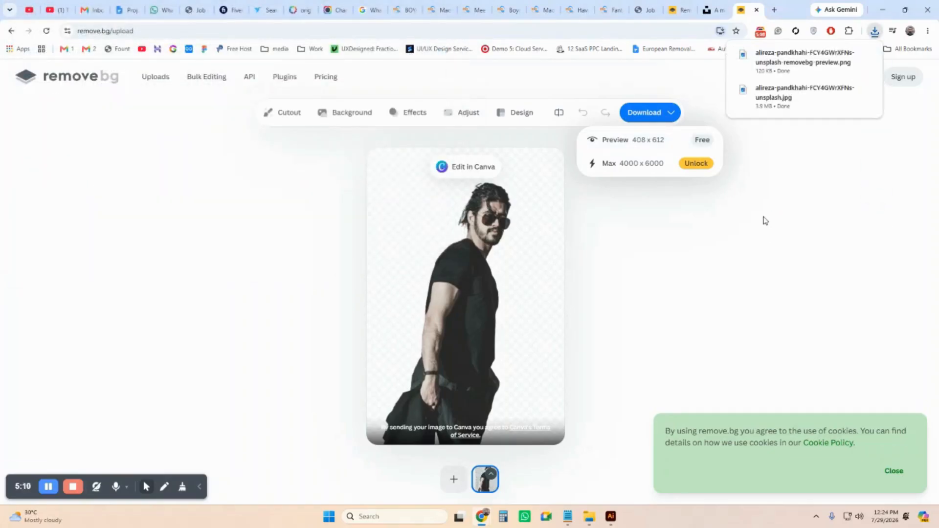
# Step: Switch to Illustrator and place the background-free man model PNG in the lower right area of the artboard
pyautogui.moveTo(613, 523)
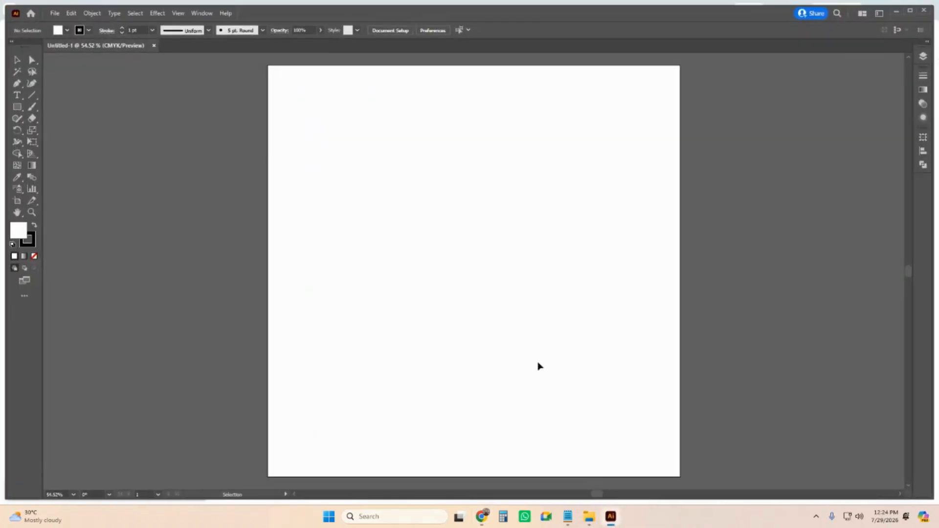
pyautogui.click(55, 14)
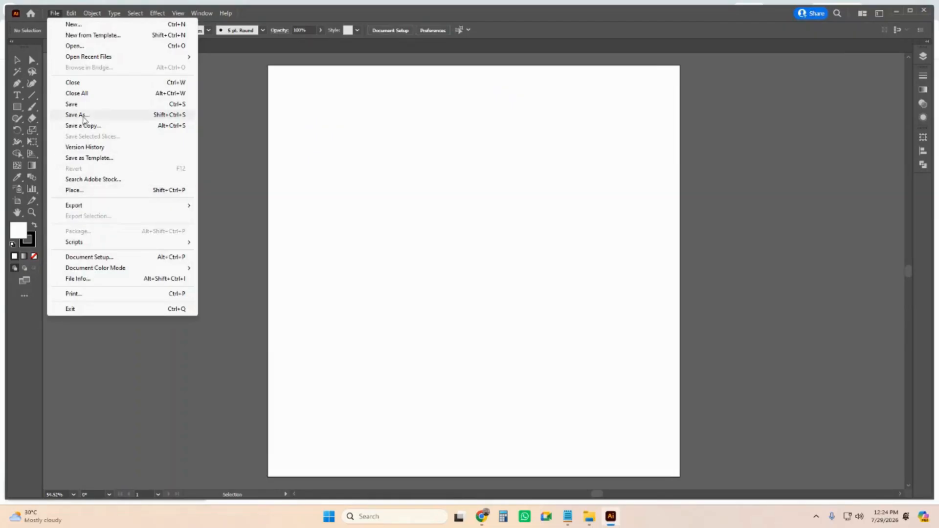
pyautogui.click(74, 190)
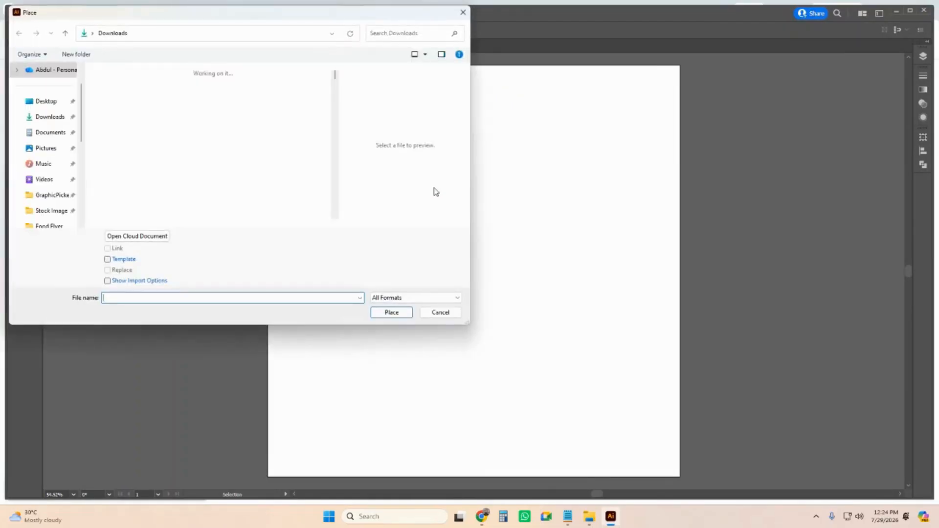
pyautogui.click(120, 104)
pyautogui.click(391, 312)
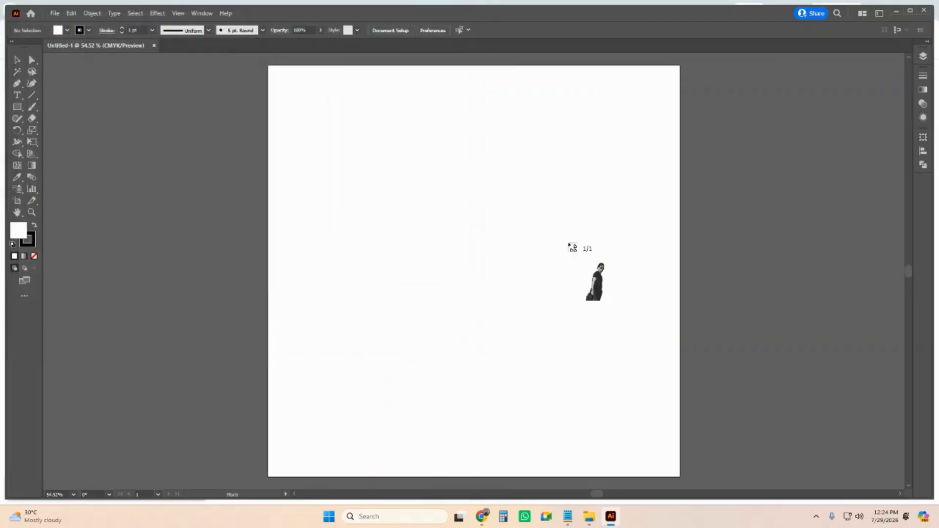
pyautogui.click(485, 218)
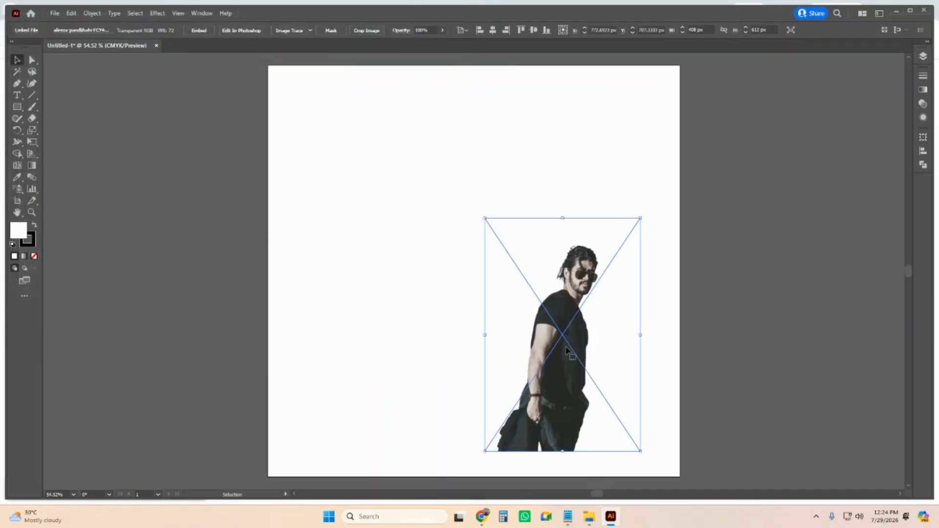
# Step: Enlarge the placed man model image to about 534 x 800 px and position it in the right half of the artboard
pyautogui.moveTo(568, 351); pyautogui.dragTo(562, 282)
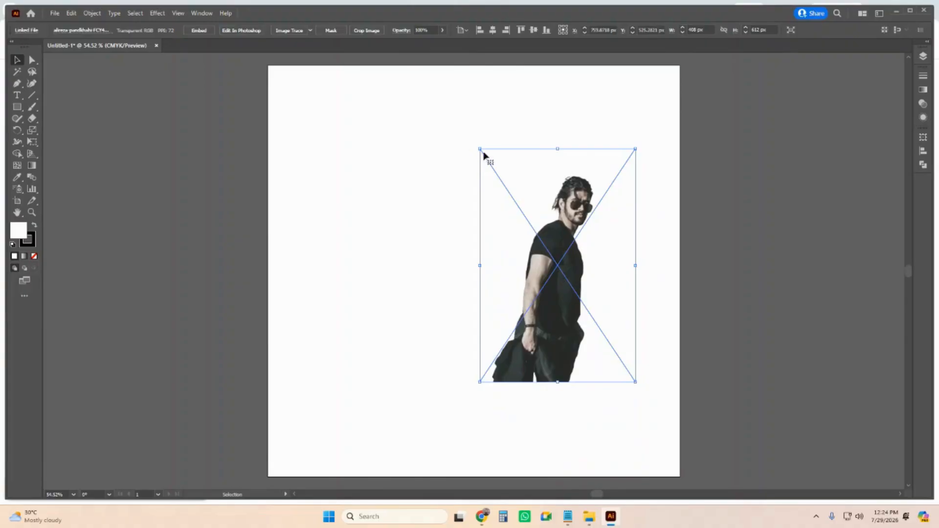
pyautogui.moveTo(484, 156); pyautogui.dragTo(359, 115)
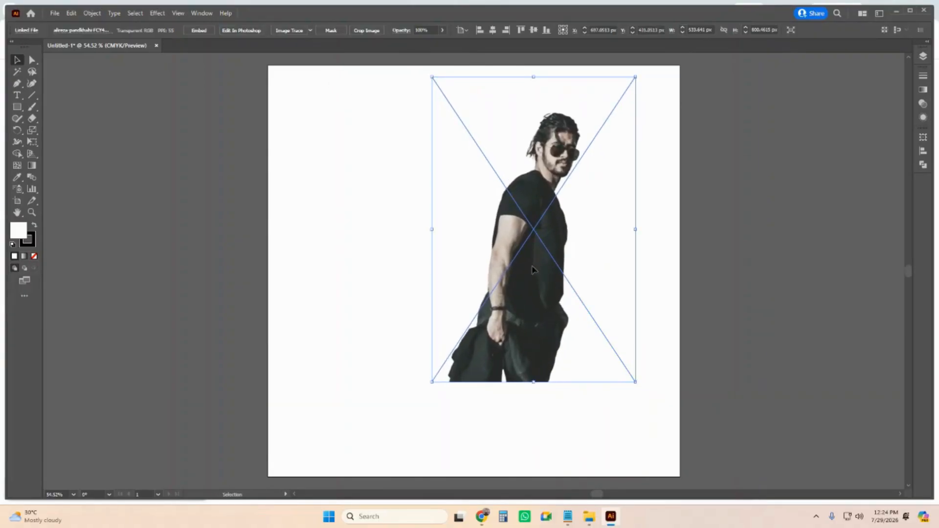
pyautogui.moveTo(533, 270); pyautogui.dragTo(534, 316)
pyautogui.click(677, 237)
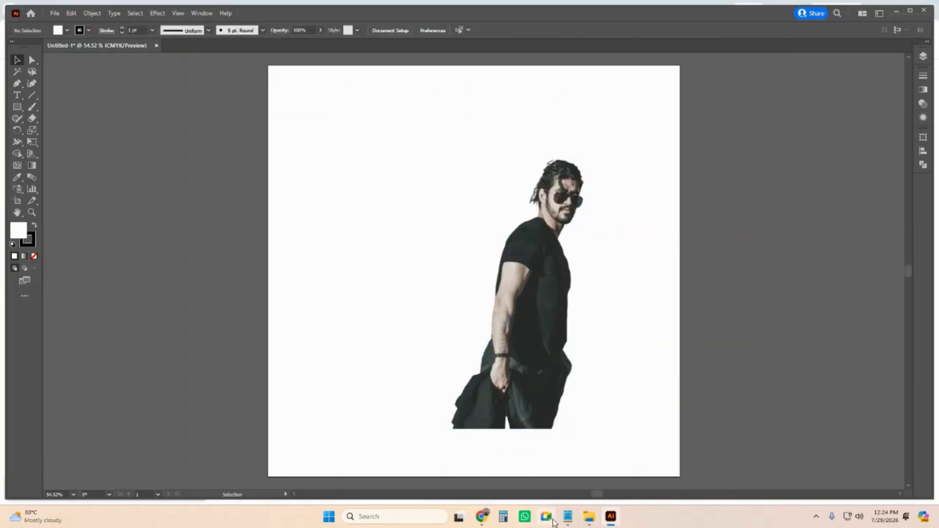
# Step: Return to the job sheet in Chrome and examine the deliverables and the sample flyer layout on page 7
pyautogui.moveTo(480, 522)
pyautogui.click(445, 432)
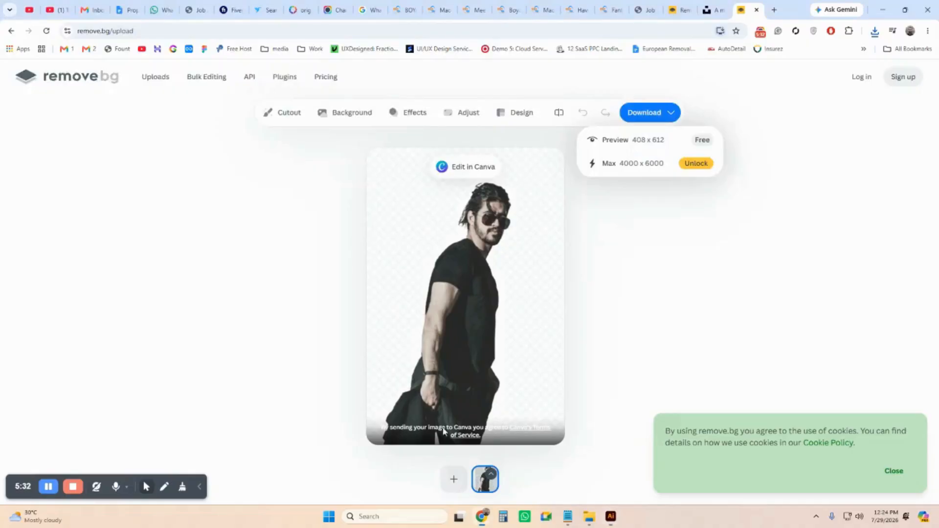
pyautogui.click(643, 10)
pyautogui.scroll(-3, 364, 320)
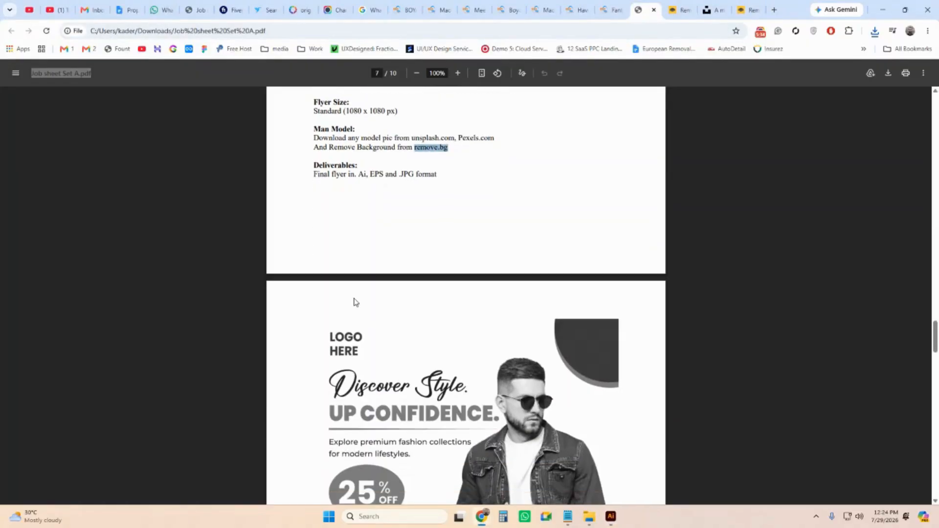
pyautogui.click(316, 174)
pyautogui.scroll(-3, 458, 180)
pyautogui.scroll(-2, 468, 205)
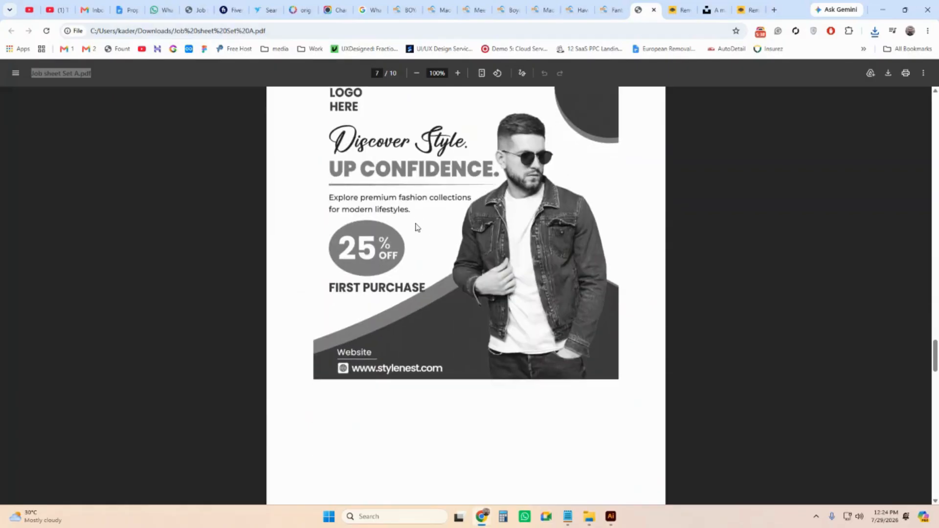
pyautogui.scroll(2, 416, 226)
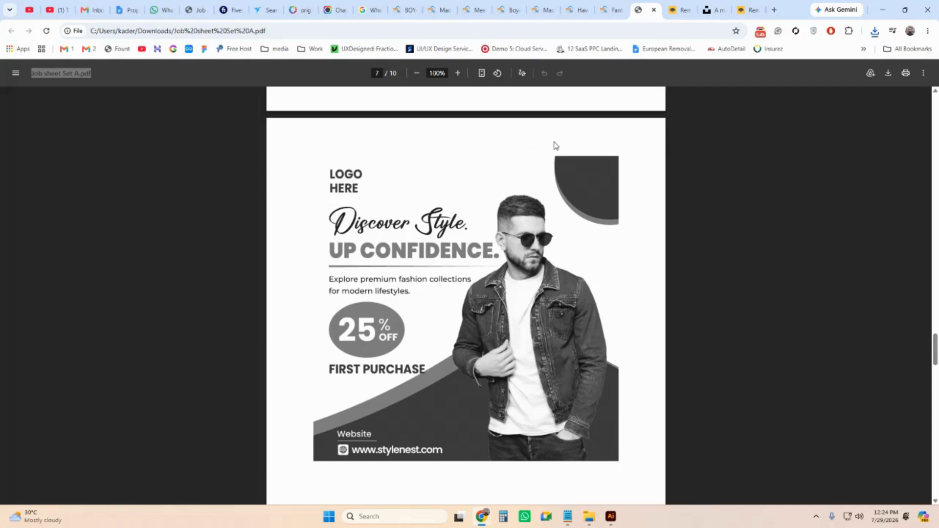
# Step: Launch Snipping Tool and capture the complete sample flyer layout shown on page 7 of the job sheet
pyautogui.click(329, 517)
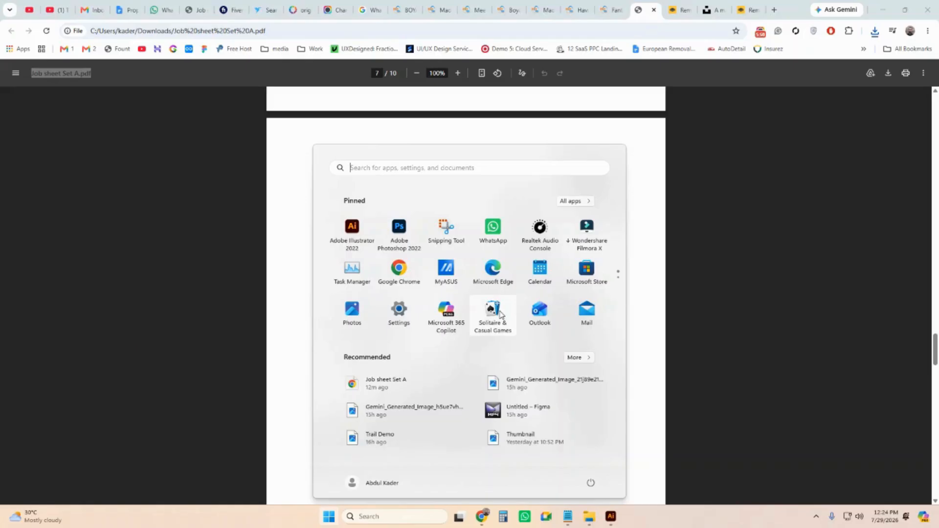
pyautogui.write('screen c')
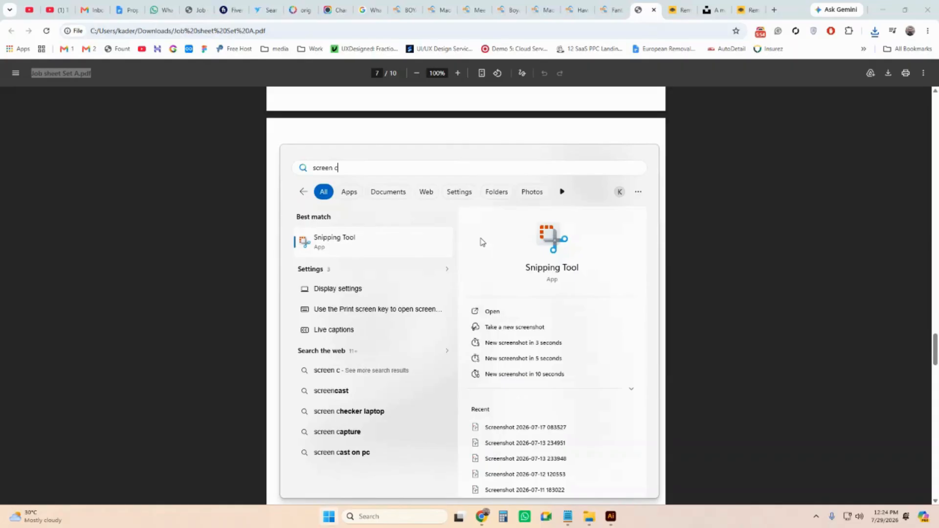
pyautogui.write('apture')
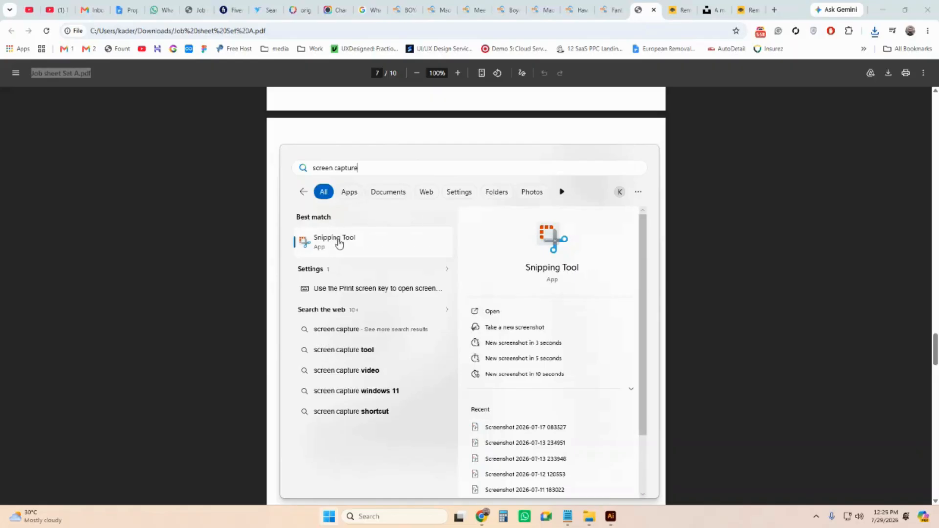
pyautogui.click(369, 248)
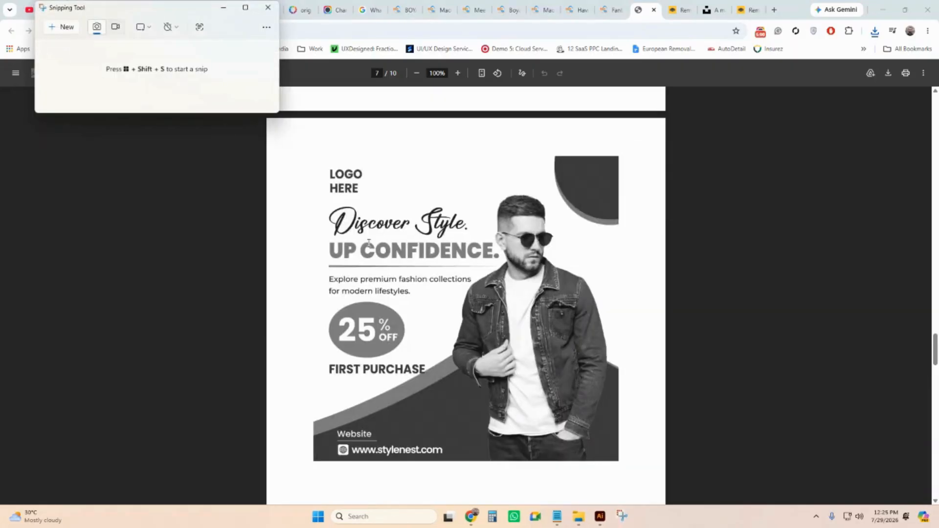
pyautogui.moveTo(183, 15); pyautogui.dragTo(228, 35)
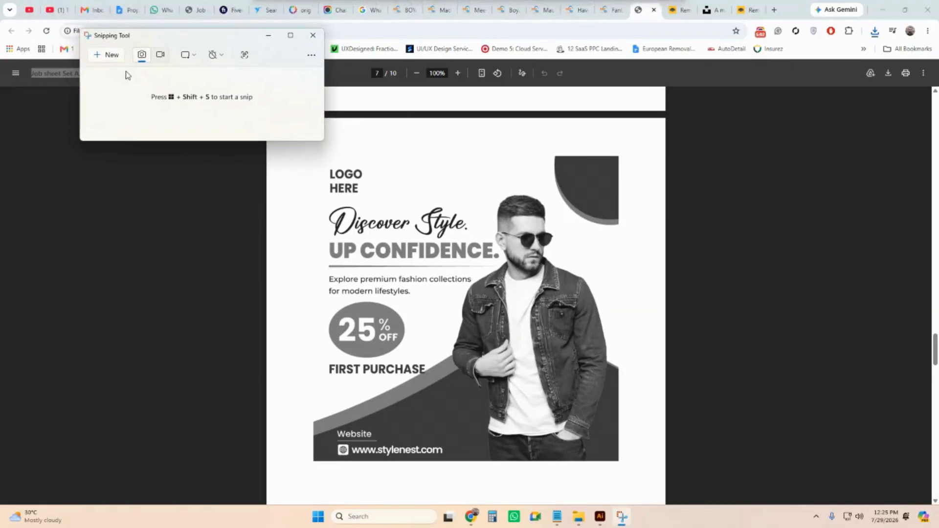
pyautogui.click(108, 49)
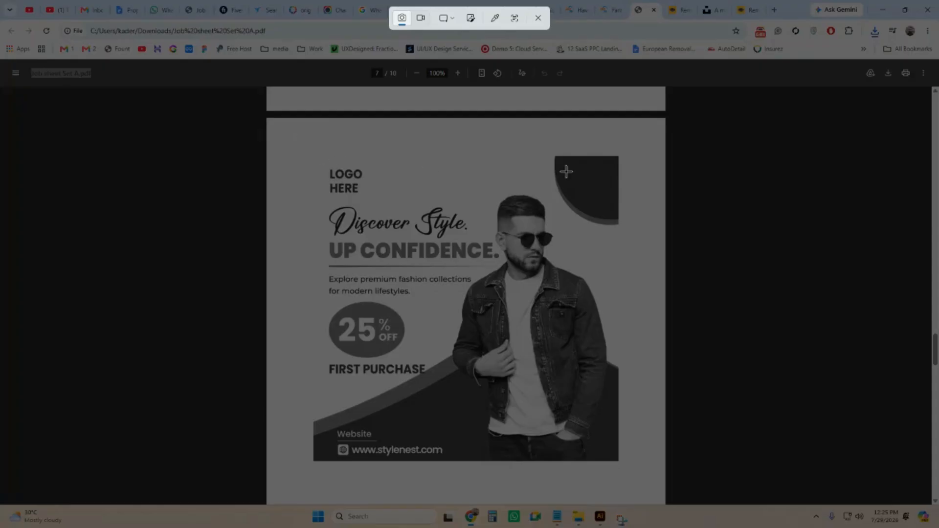
pyautogui.moveTo(620, 154); pyautogui.dragTo(313, 463)
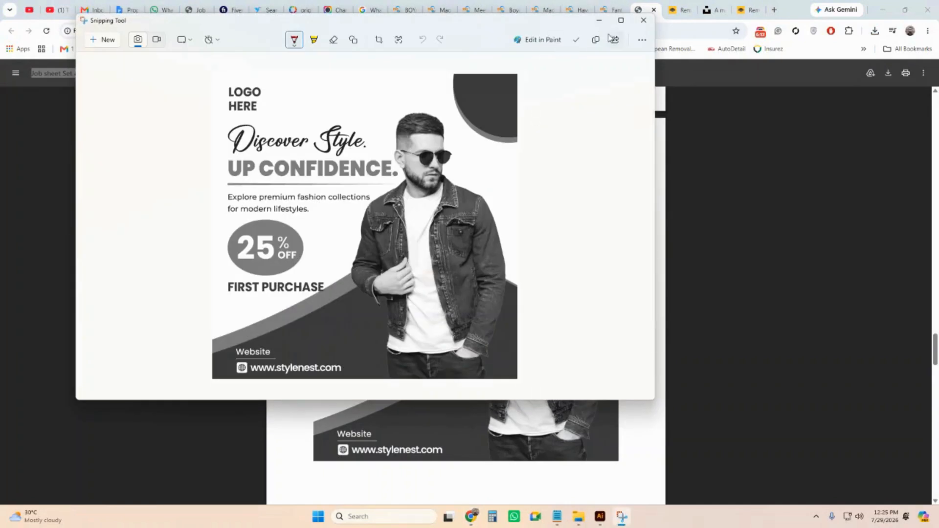
pyautogui.hotkey('ctrl', 's')
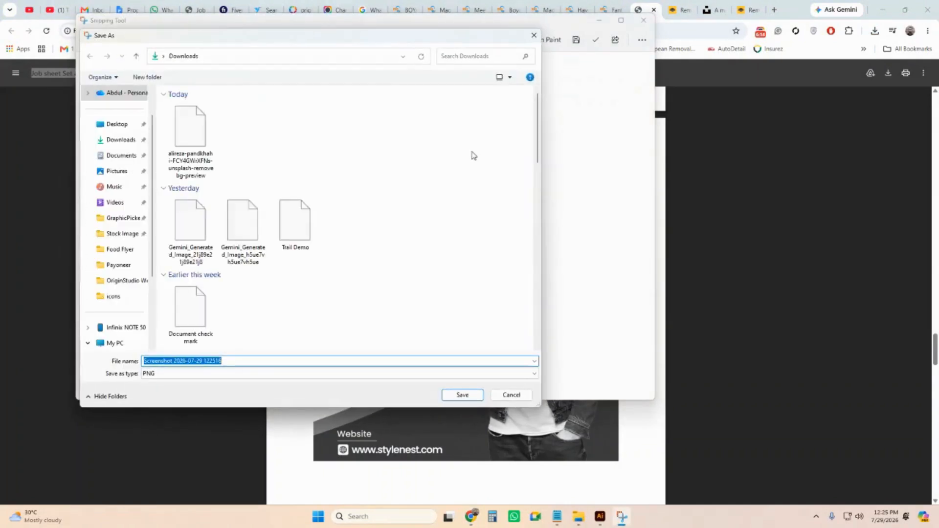
pyautogui.click(115, 140)
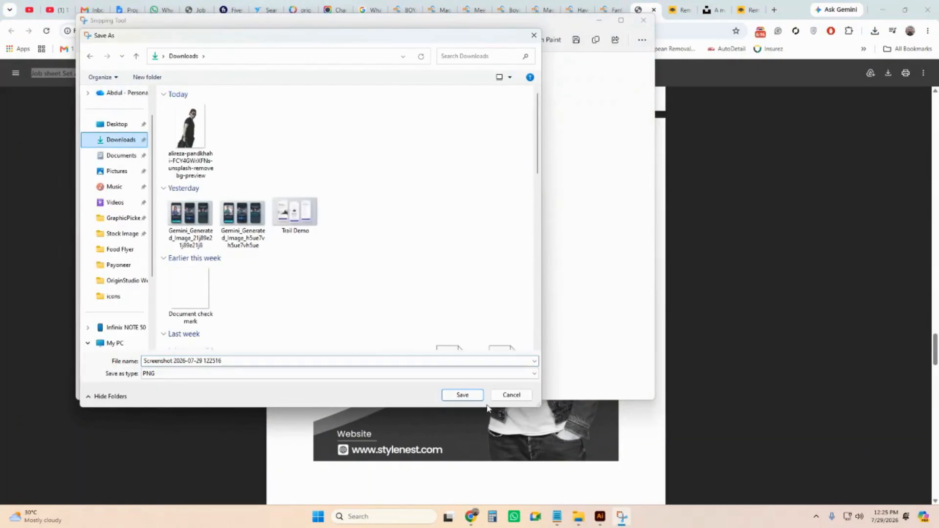
pyautogui.click(464, 395)
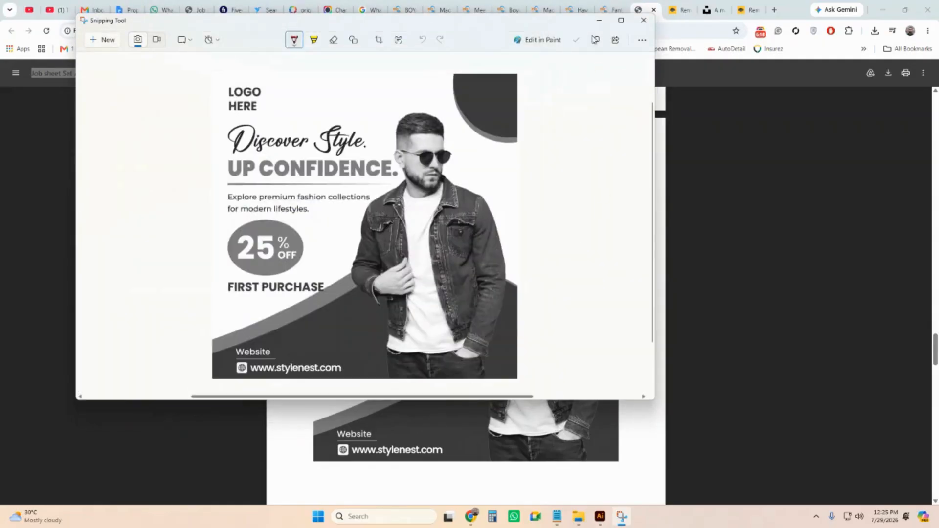
# Step: Switch to Illustrator and place the flyer screenshot level with the artboard's top edge, enlarged to about 1075 x 1080 px
pyautogui.click(600, 521)
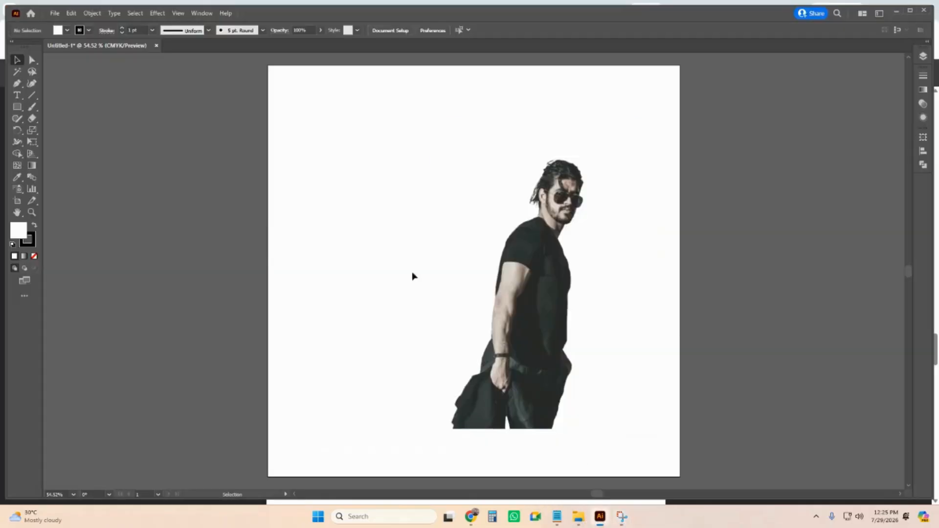
pyautogui.click(55, 13)
pyautogui.click(347, 164)
pyautogui.click(131, 109)
pyautogui.click(400, 312)
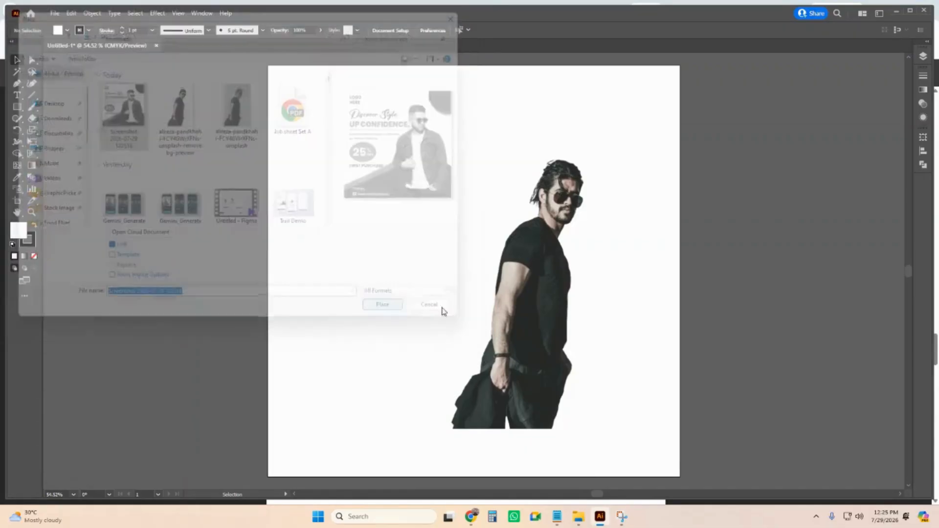
pyautogui.click(178, 181)
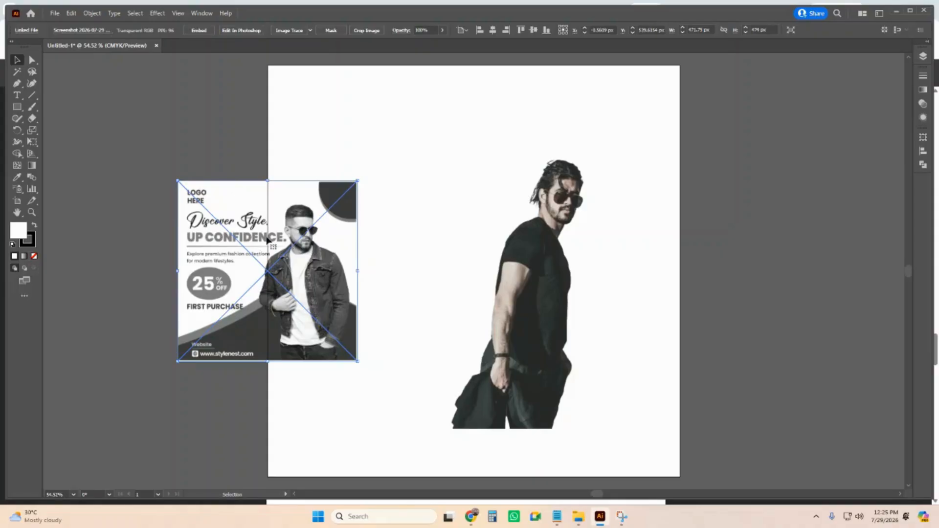
pyautogui.moveTo(266, 240); pyautogui.dragTo(166, 124)
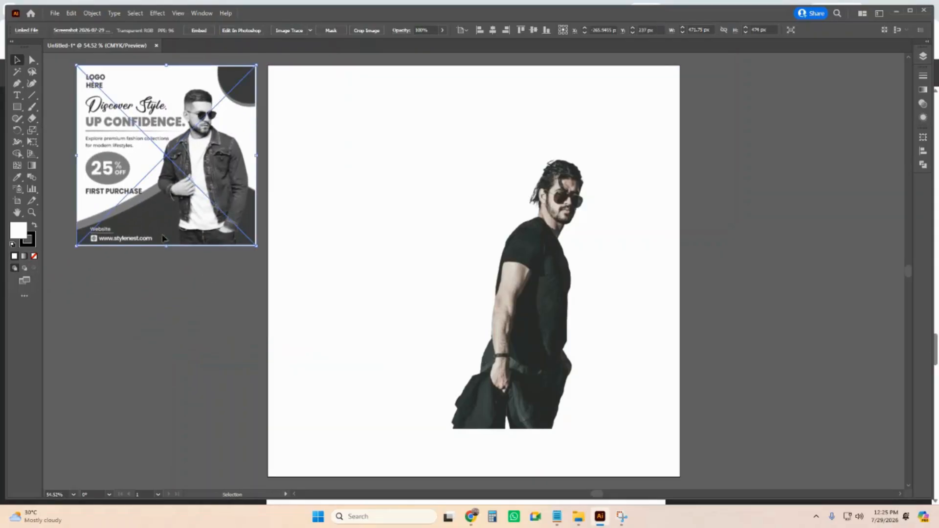
pyautogui.moveTo(167, 245); pyautogui.dragTo(173, 478)
# Step: Move the man model photo off the right side of the artboard and the flyer screenshot off its left side
pyautogui.hscroll(2, 541, 235)
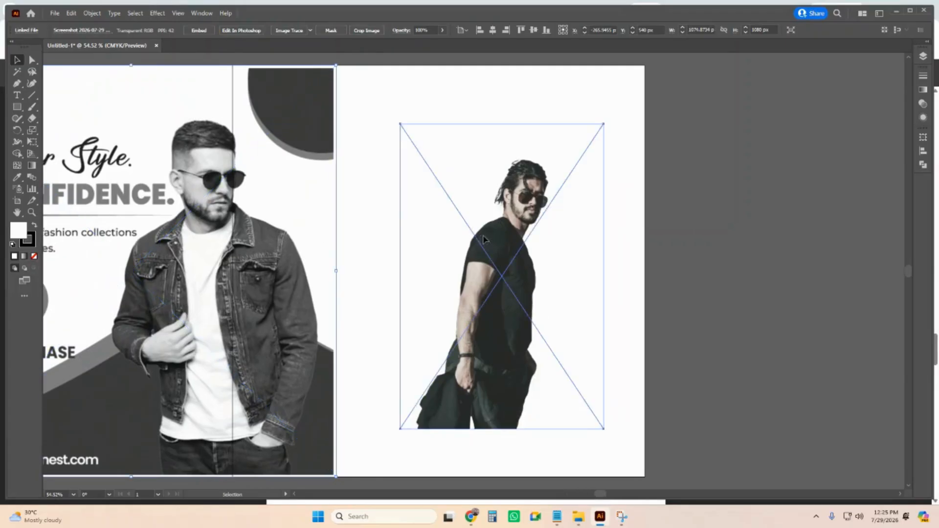
pyautogui.moveTo(484, 239); pyautogui.dragTo(828, 236)
pyautogui.scroll(-3, 677, 213)
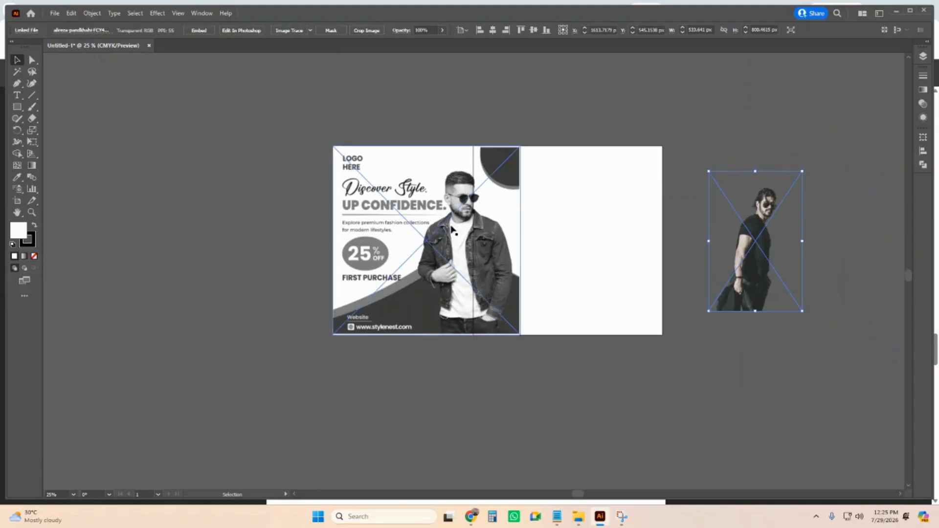
pyautogui.moveTo(453, 230); pyautogui.dragTo(343, 230)
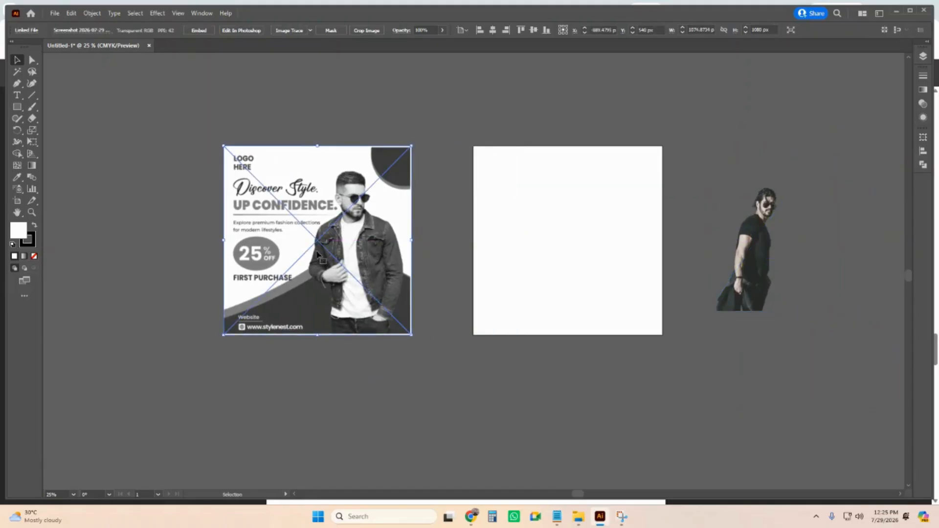
pyautogui.click(415, 108)
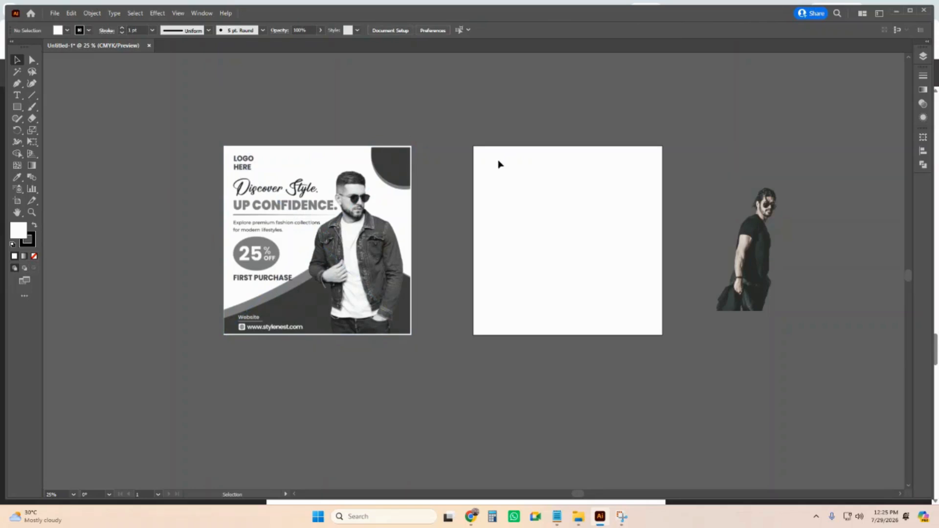
# Step: Lock the placed flyer screenshot within Layer 1 so it serves as a fixed reference
pyautogui.click(285, 185)
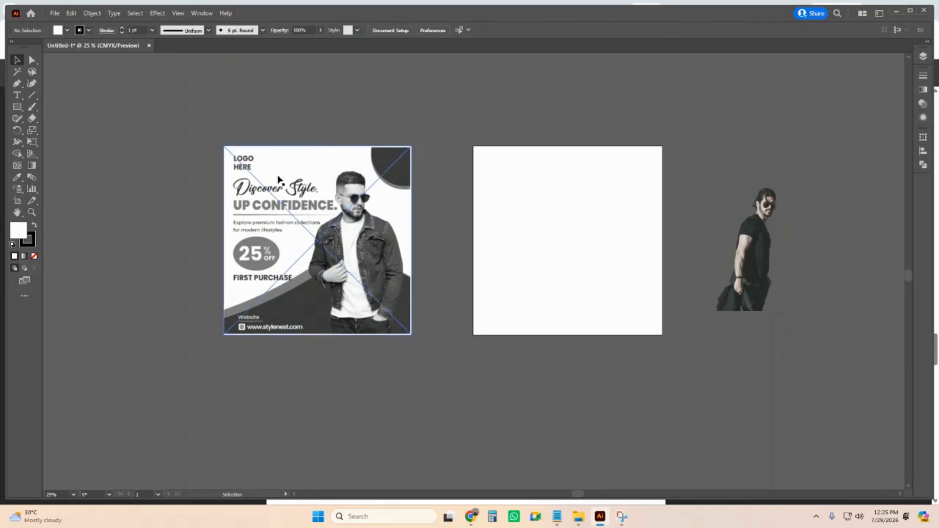
pyautogui.click(191, 148)
pyautogui.click(321, 203)
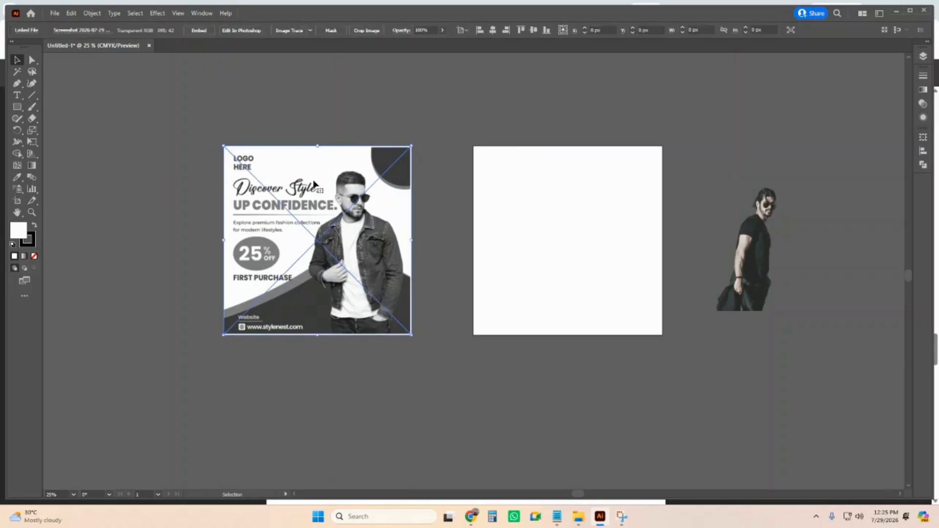
pyautogui.click(924, 57)
pyautogui.click(831, 68)
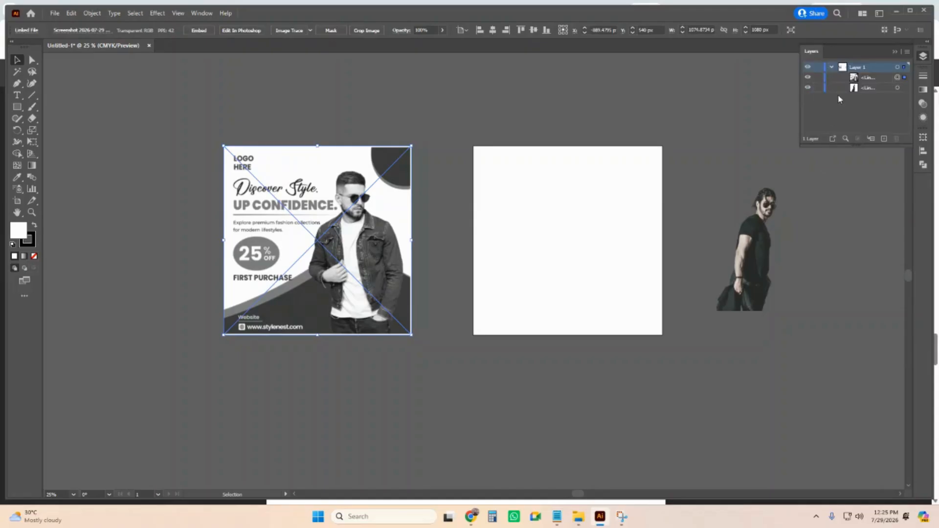
pyautogui.click(818, 78)
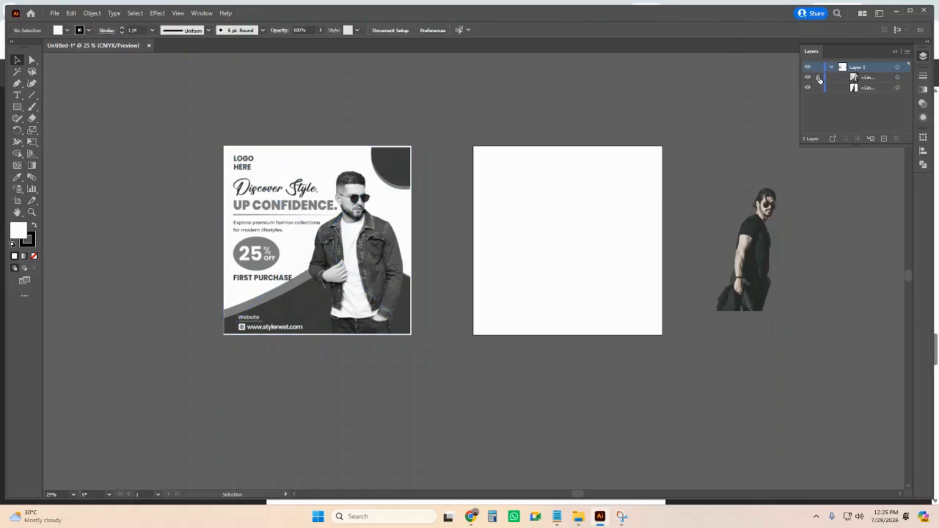
# Step: Add the point text "LOGO HERE" beside the logo placeholder in the reference flyer
pyautogui.hscroll(-1, 233, 139)
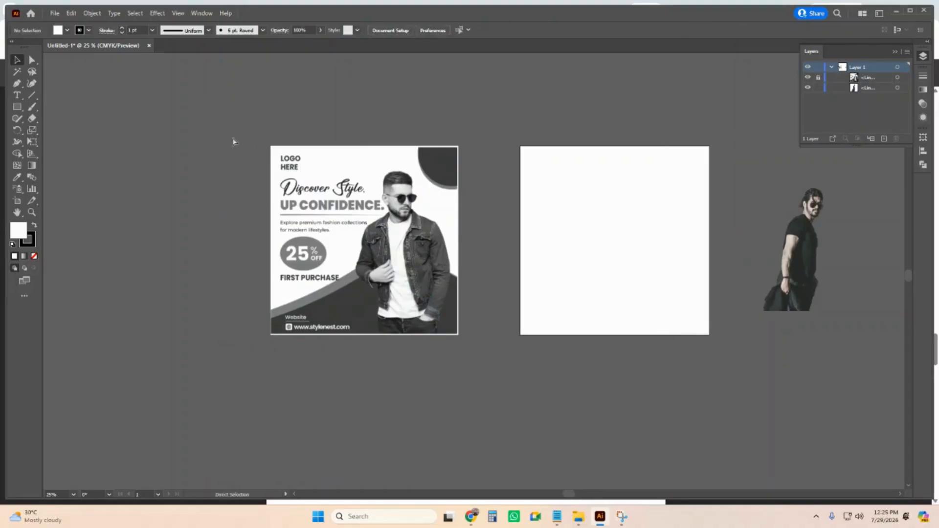
pyautogui.keyDown('ctrl'); pyautogui.click(294, 158); pyautogui.keyUp('ctrl')
pyautogui.keyDown('ctrl'); pyautogui.click(518, 290); pyautogui.keyUp('ctrl')
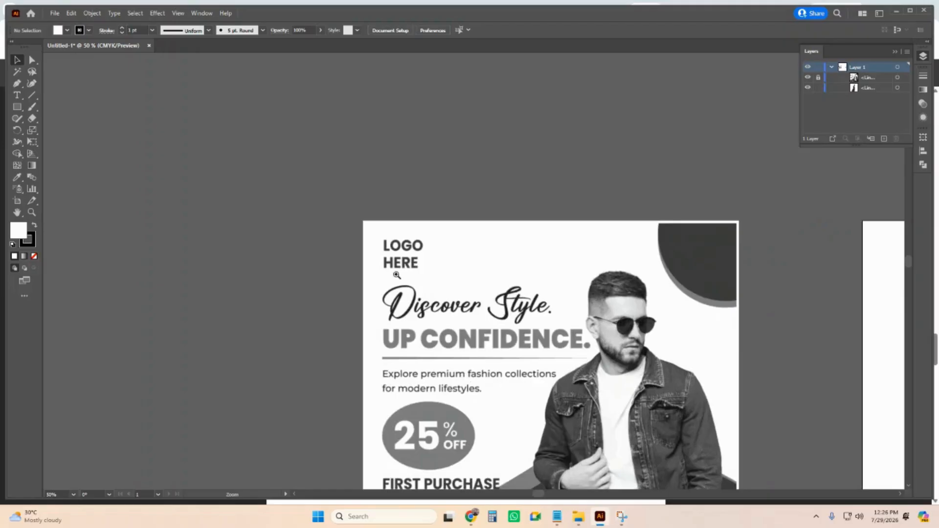
pyautogui.keyDown('ctrl'); pyautogui.click(396, 274); pyautogui.keyUp('ctrl')
pyautogui.keyDown('ctrl'); pyautogui.click(559, 262); pyautogui.keyUp('ctrl')
pyautogui.moveTo(593, 279); pyautogui.dragTo(529, 222)
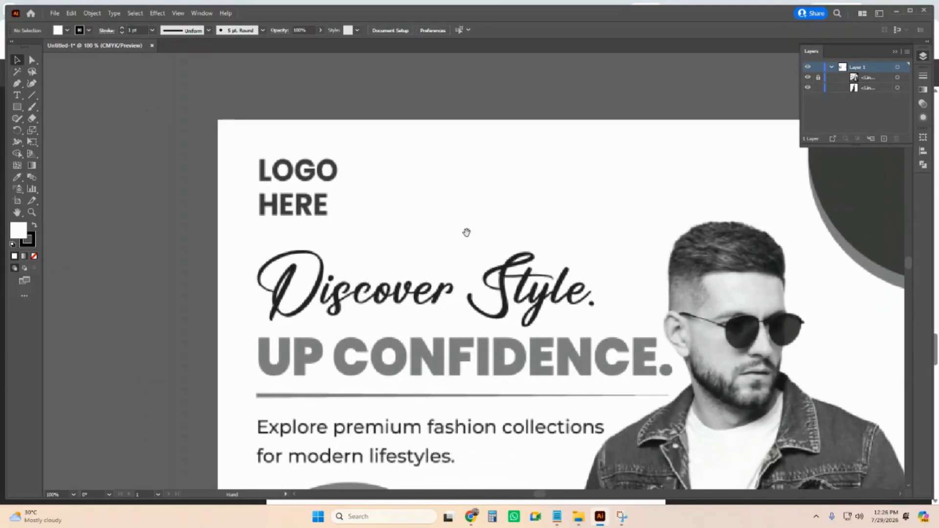
pyautogui.click(17, 95)
pyautogui.click(360, 167)
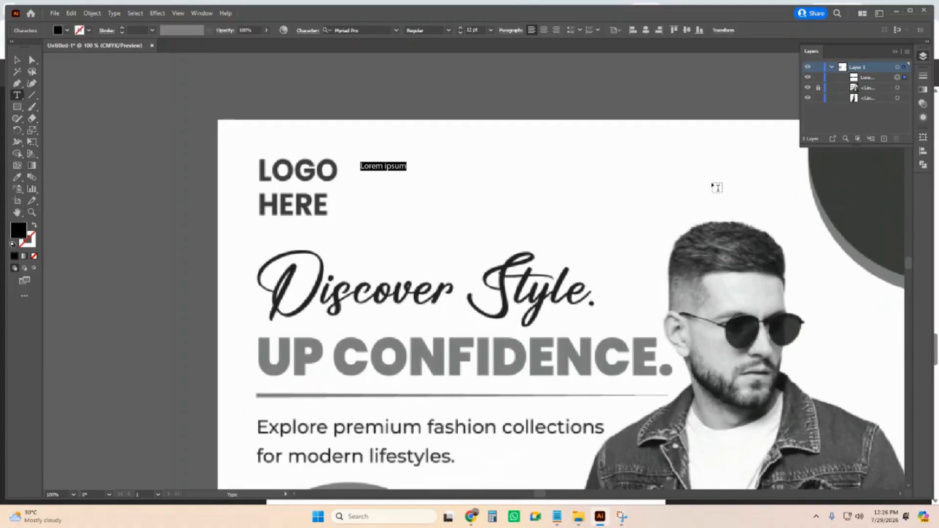
pyautogui.write('LOGO HERE')
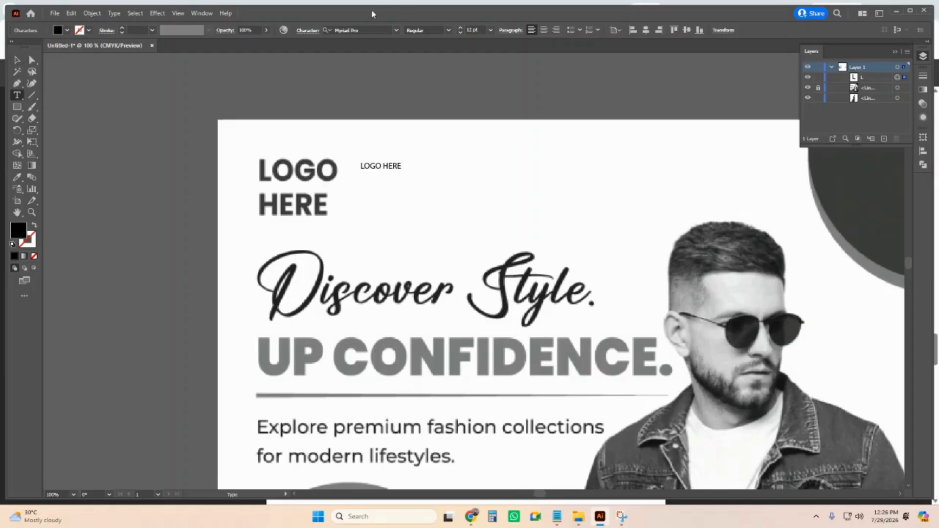
# Step: Set the font of the new LOGO HERE text to Poppins SemiBold
pyautogui.click(368, 28)
pyautogui.click(474, 141)
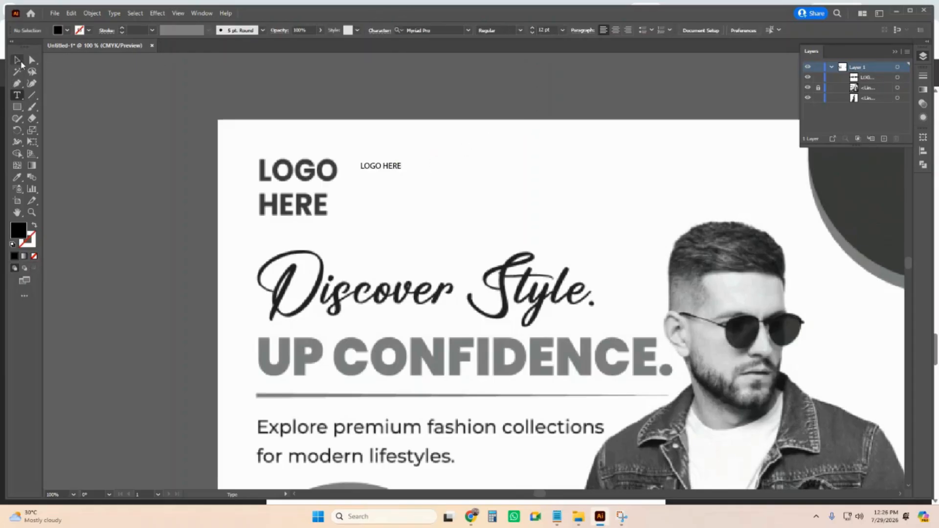
pyautogui.click(18, 61)
pyautogui.click(361, 165)
pyautogui.click(358, 29)
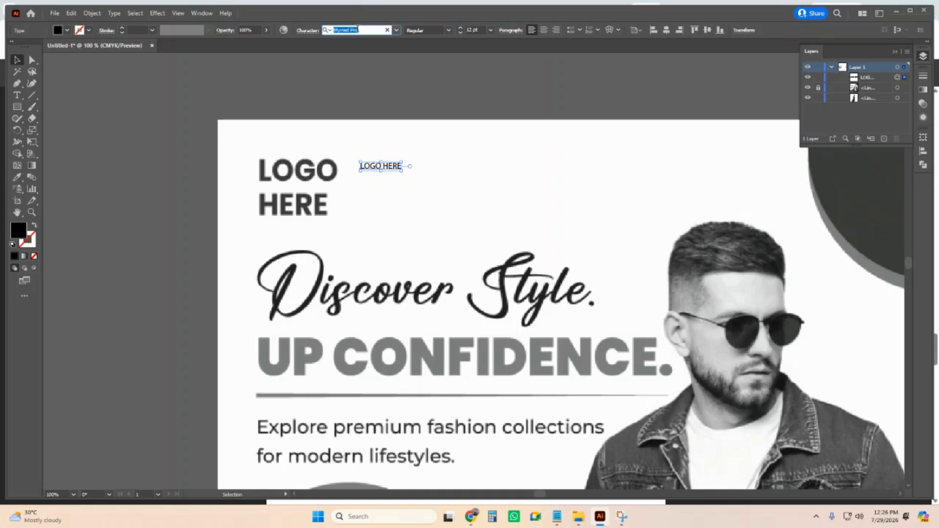
pyautogui.write('poppi')
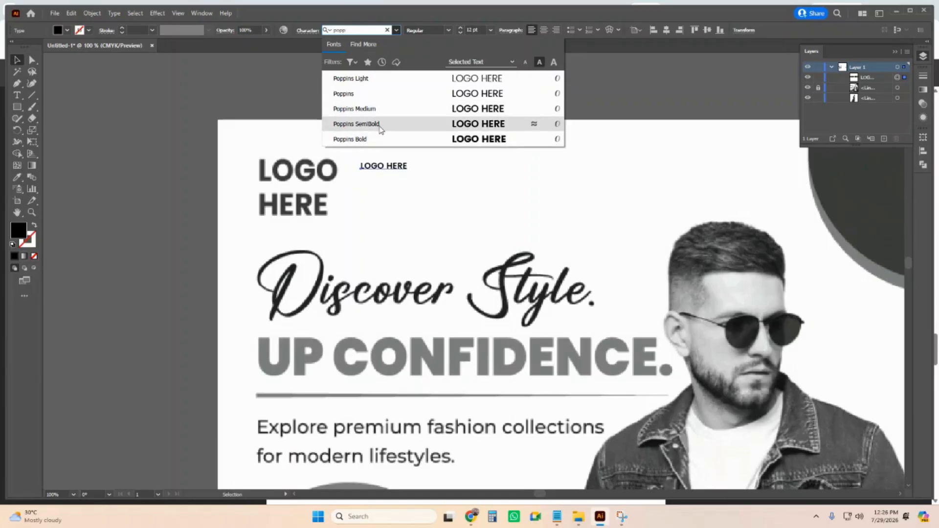
pyautogui.click(380, 124)
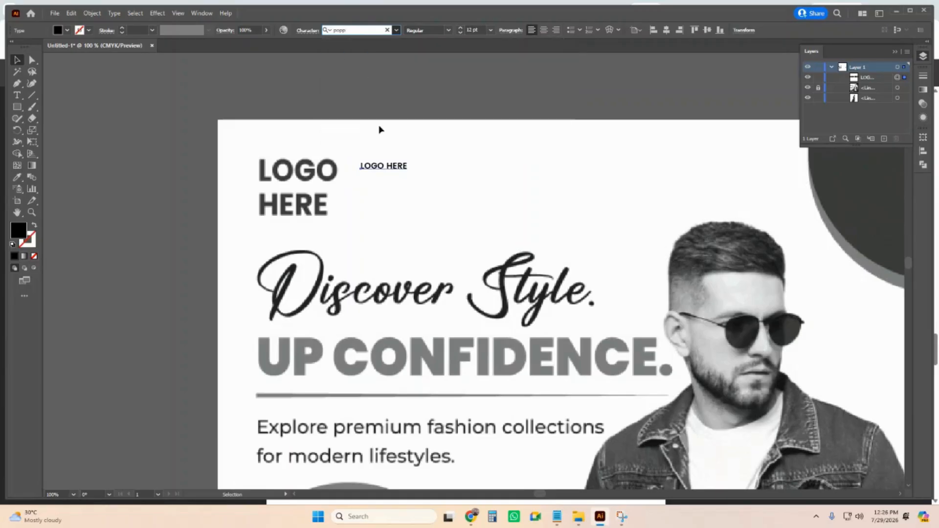
# Step: Break the LOGO HERE text into two lines, with HERE below LOGO
pyautogui.doubleClick(386, 167)
pyautogui.hotkey('ctrl', 'a')
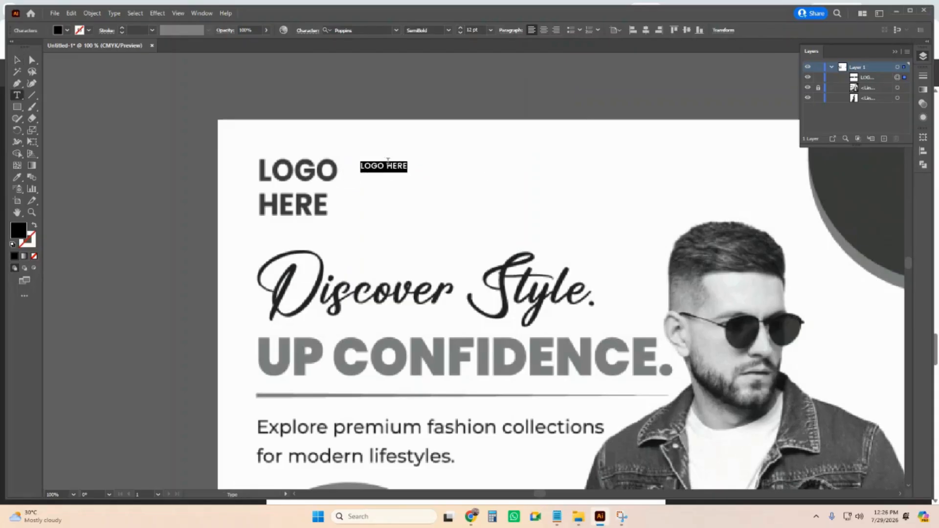
pyautogui.click(386, 166)
pyautogui.press('Return')
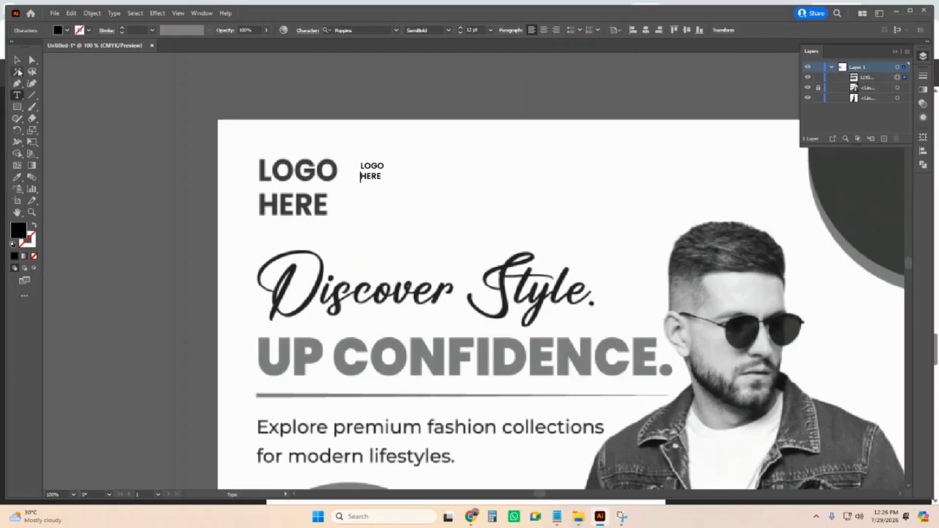
# Step: Enlarge the two-line LOGO HERE text to match the reference placeholder and position it exactly over it
pyautogui.click(17, 60)
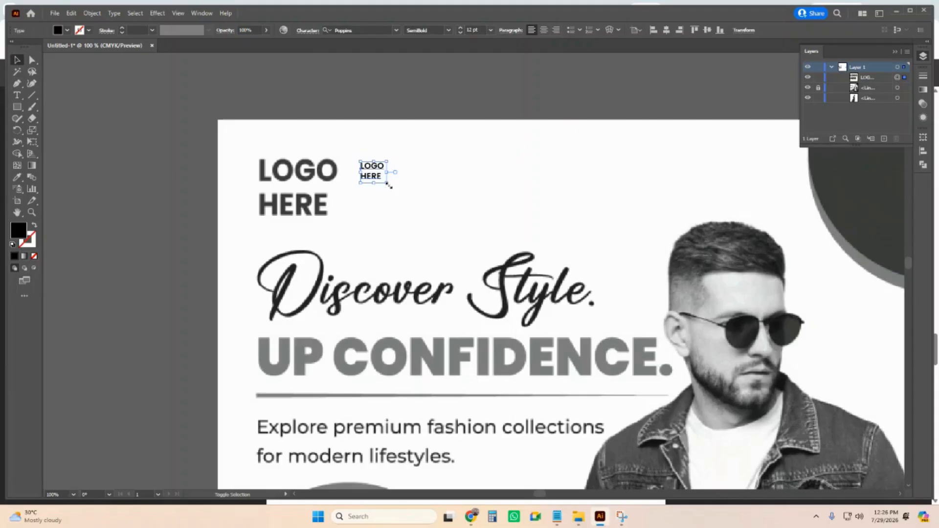
pyautogui.moveTo(389, 185); pyautogui.dragTo(445, 238)
pyautogui.moveTo(413, 209); pyautogui.dragTo(308, 205)
pyautogui.click(426, 197)
pyautogui.hscroll(2, 281, 130)
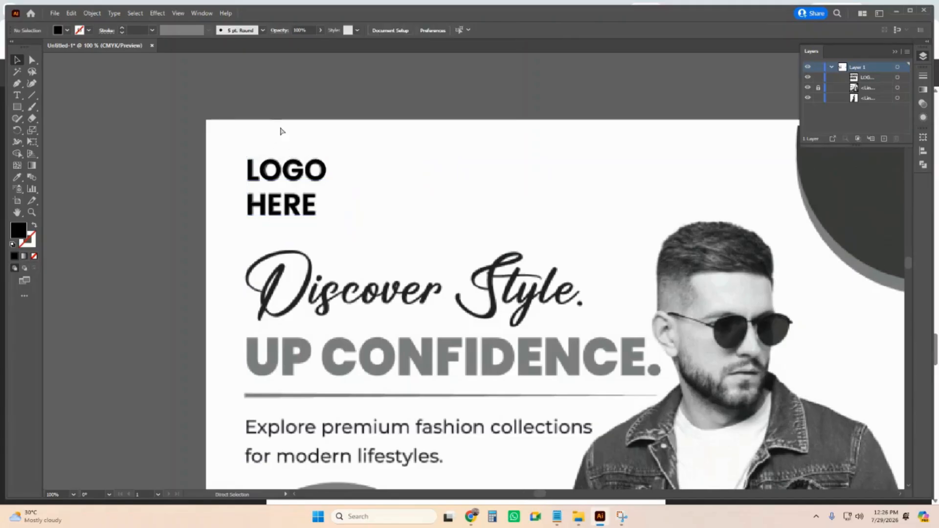
# Step: Switch to the job sheet PDF in Chrome and copy the headline "Discover Style, Up Confidence." from the flyer content suggestions
pyautogui.scroll(-1, 378, 171)
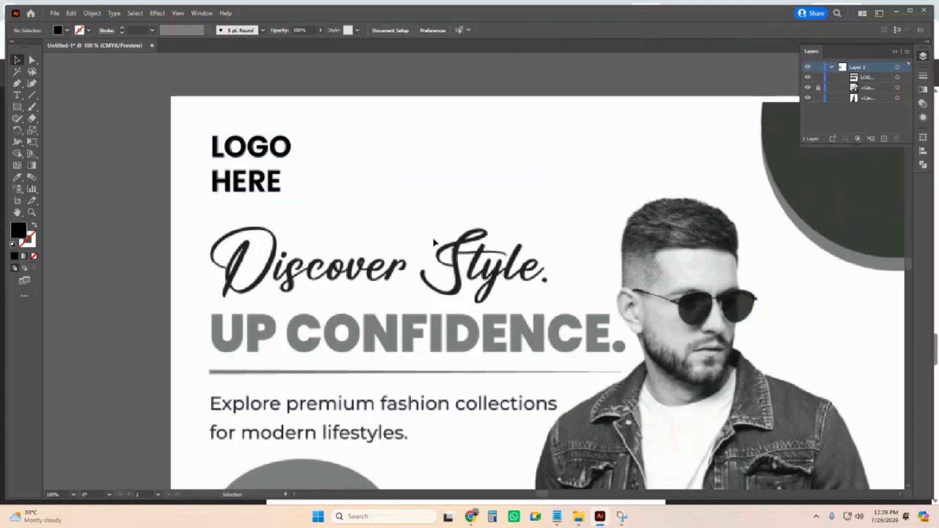
pyautogui.moveTo(471, 516)
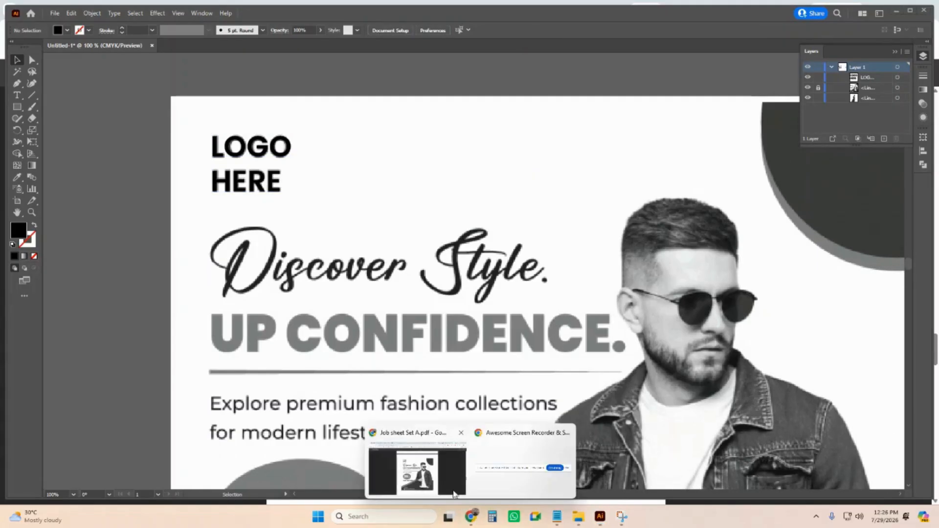
pyautogui.click(433, 477)
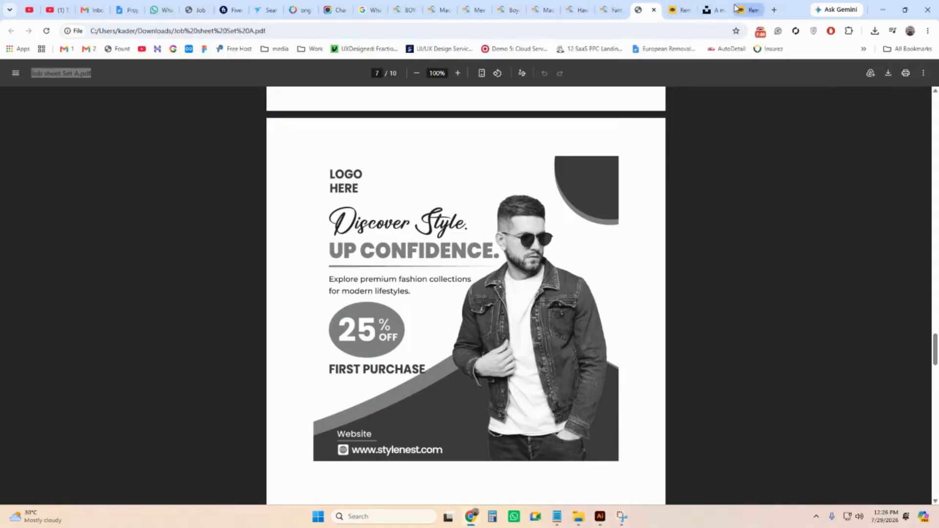
pyautogui.scroll(6, 442, 204)
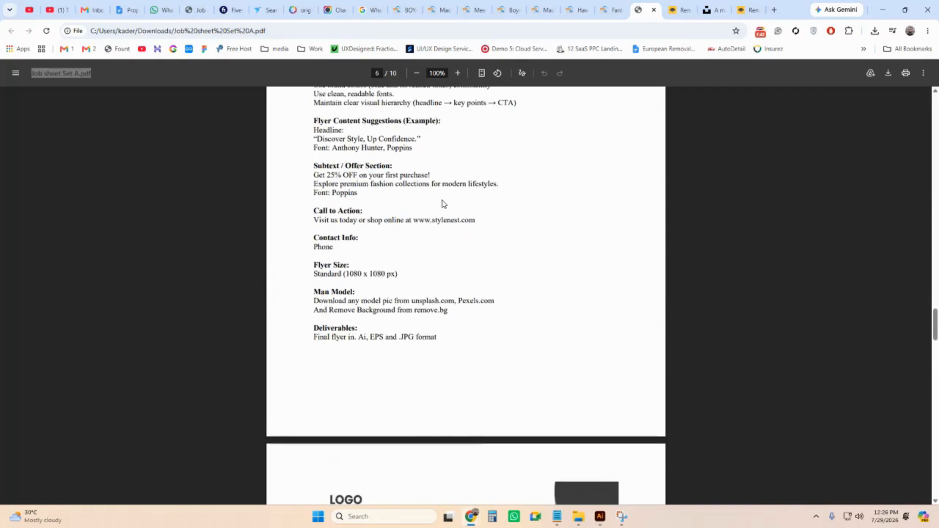
pyautogui.moveTo(315, 140); pyautogui.dragTo(419, 140)
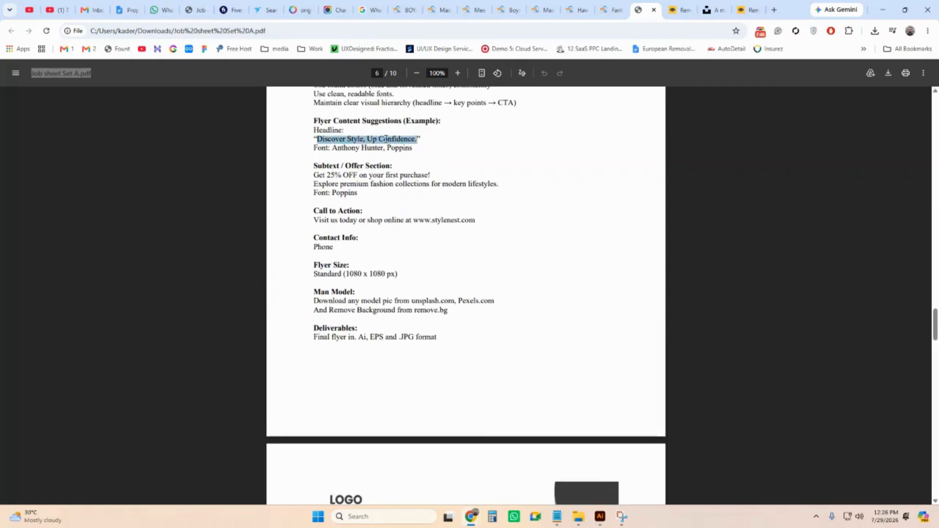
pyautogui.rightClick(386, 139)
pyautogui.click(510, 148)
# Step: Back in Illustrator, paste the headline as new point text, trim it to "Discover Style," and place it just above the reference headline
pyautogui.click(600, 516)
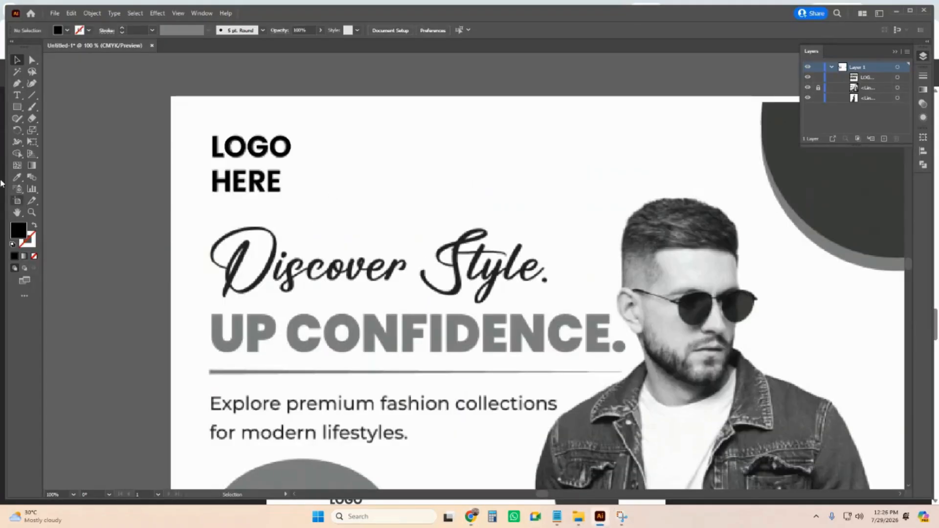
pyautogui.click(17, 95)
pyautogui.click(361, 143)
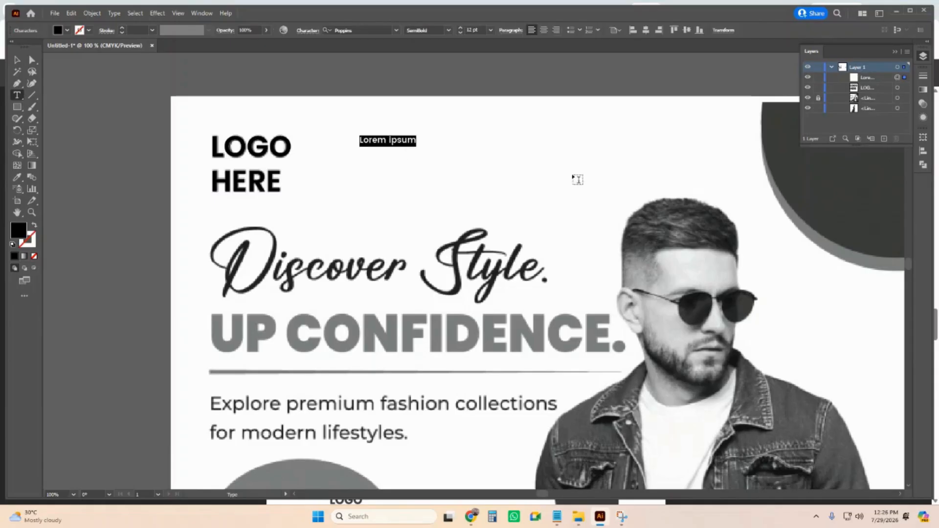
pyautogui.hotkey('ctrl', 'v')
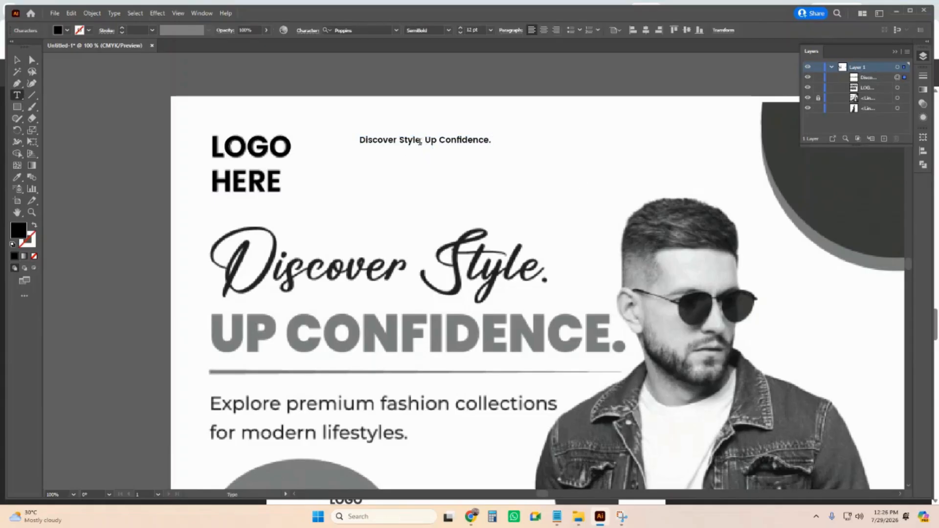
pyautogui.moveTo(435, 142); pyautogui.dragTo(618, 147)
pyautogui.press('BackSpace')
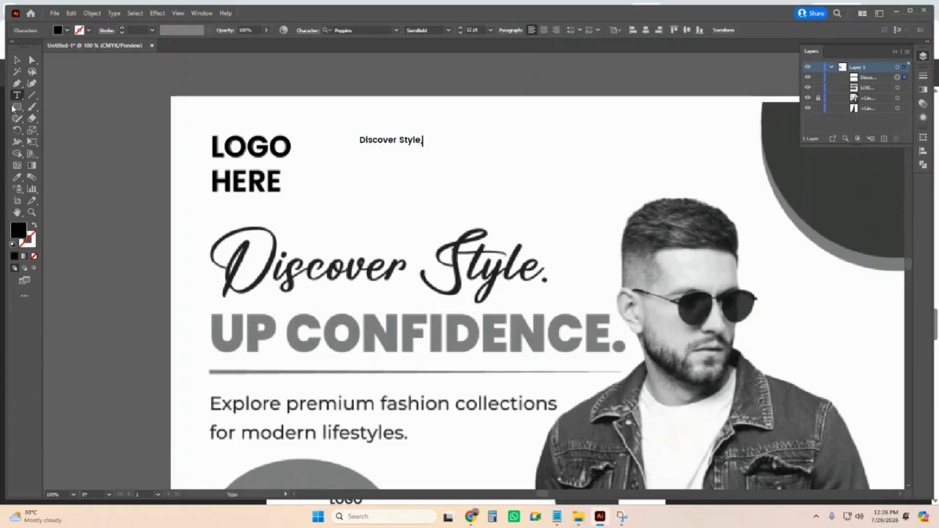
pyautogui.press('Escape')
pyautogui.moveTo(387, 140); pyautogui.dragTo(351, 199)
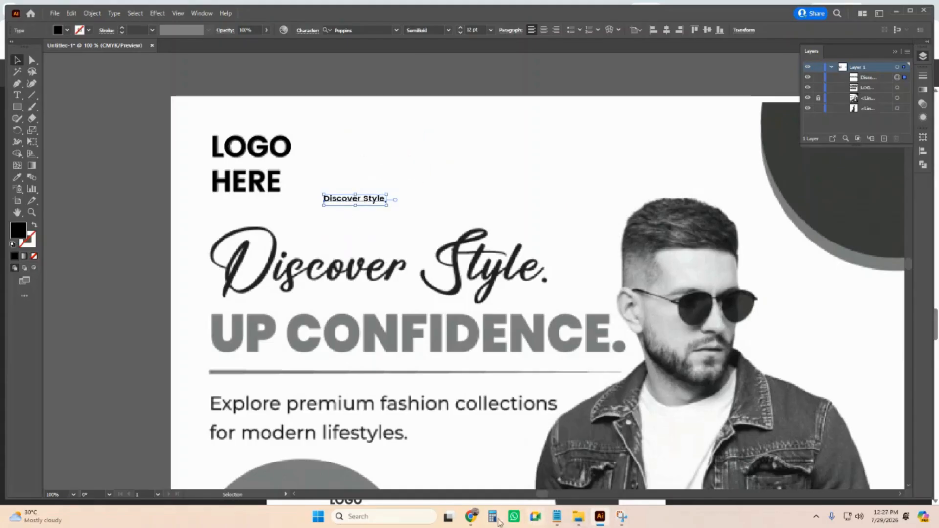
# Step: Search the web for the job sheet's headline font, Anthony Hunter, and open its 1001 Fonts page
pyautogui.moveTo(478, 520)
pyautogui.click(421, 467)
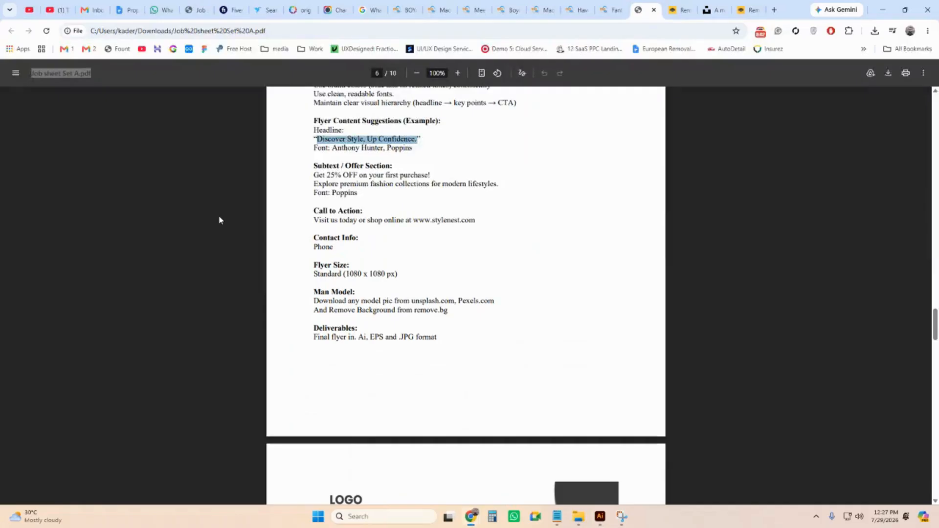
pyautogui.moveTo(333, 148); pyautogui.dragTo(384, 148)
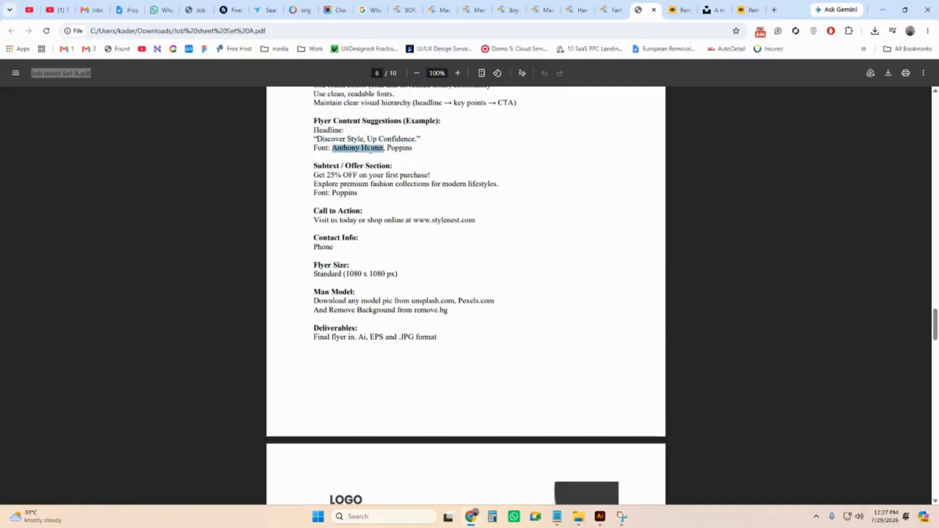
pyautogui.rightClick(381, 149)
pyautogui.click(417, 176)
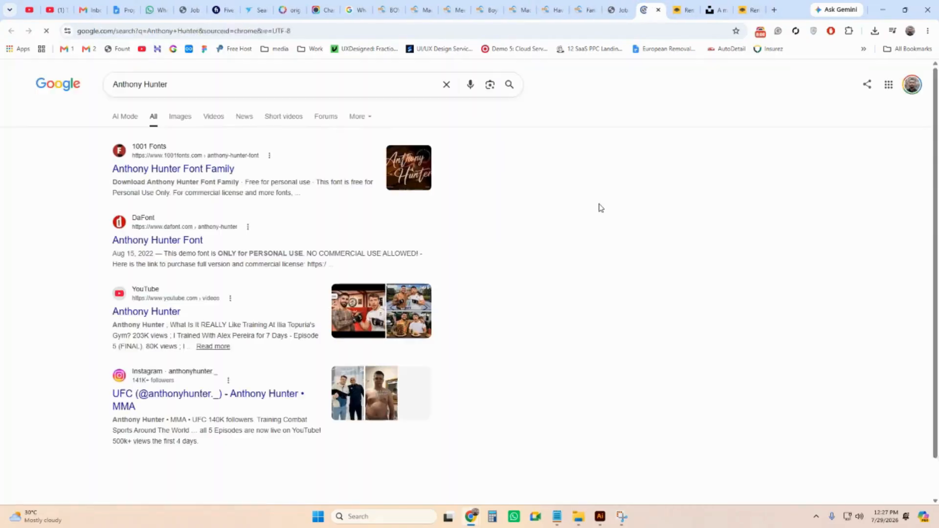
pyautogui.click(186, 170)
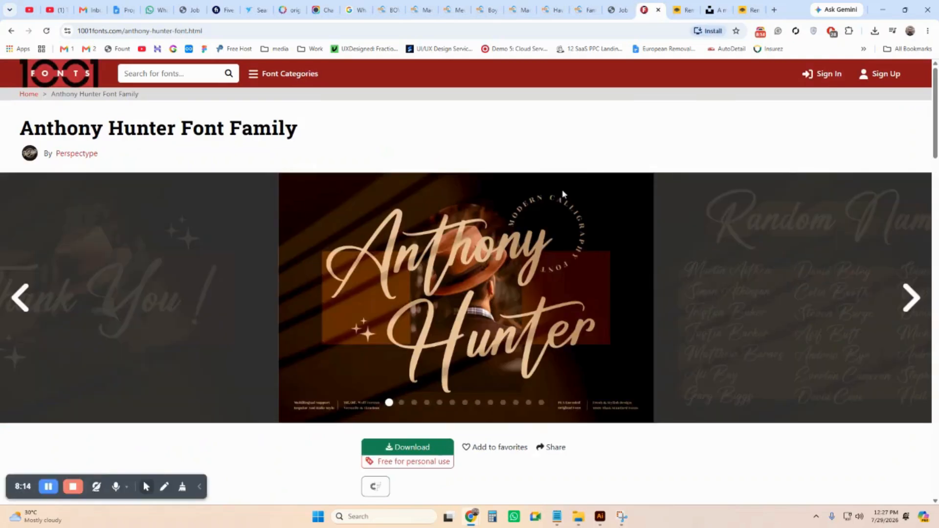
# Step: Download the Anthony Hunter font archive into the Downloads folder as anthony-hunter
pyautogui.scroll(-3, 561, 193)
pyautogui.click(412, 285)
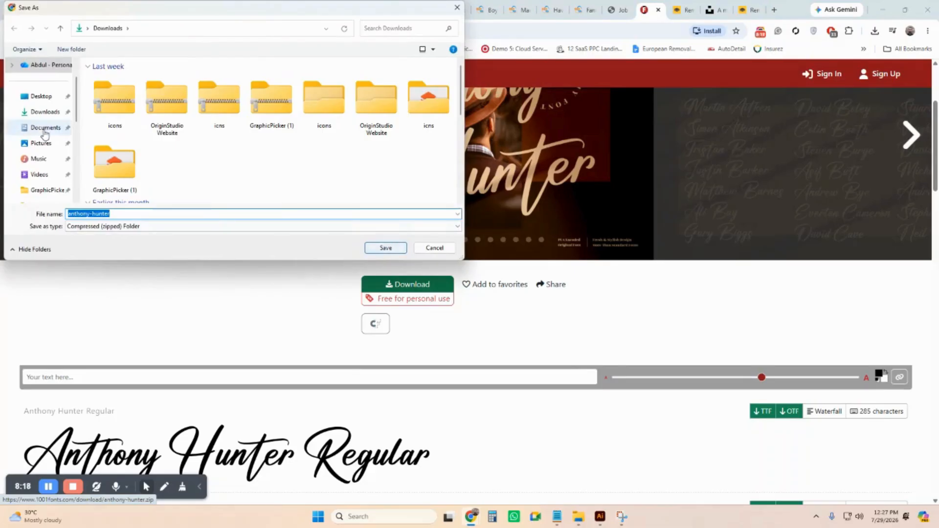
pyautogui.click(45, 111)
pyautogui.click(386, 249)
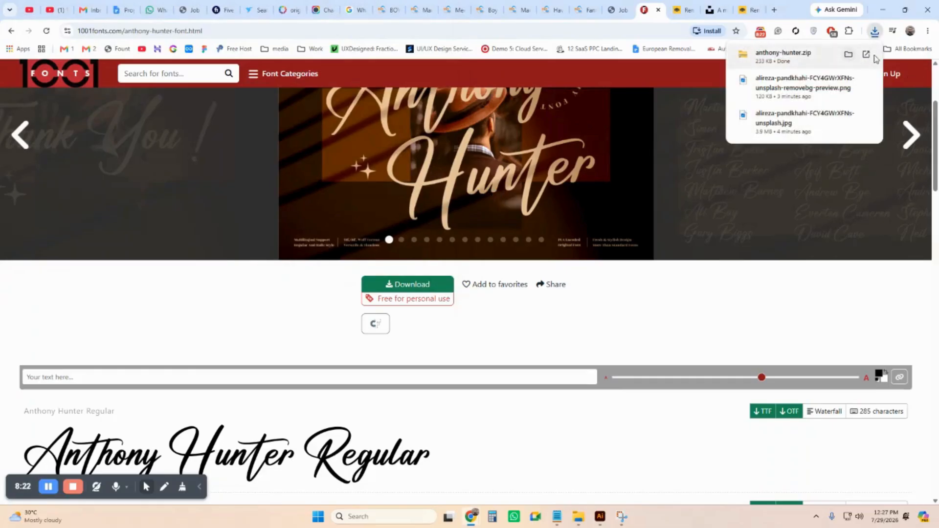
# Step: Show the downloaded anthony-hunter archive in its folder and extract it to the default location
pyautogui.click(847, 56)
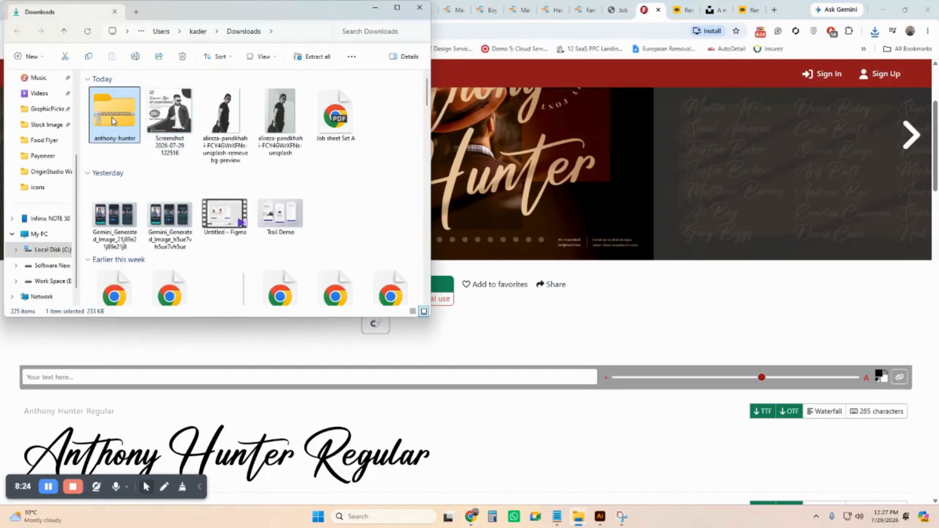
pyautogui.rightClick(112, 121)
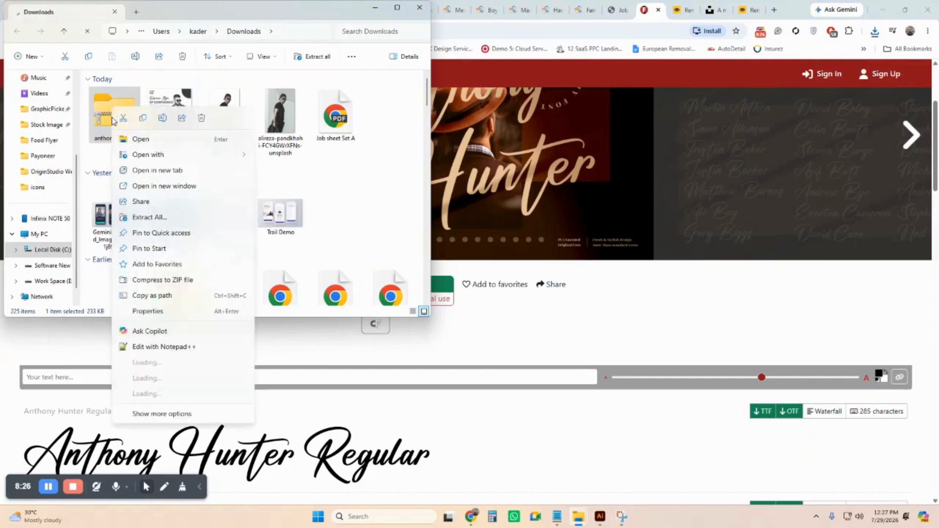
pyautogui.click(143, 221)
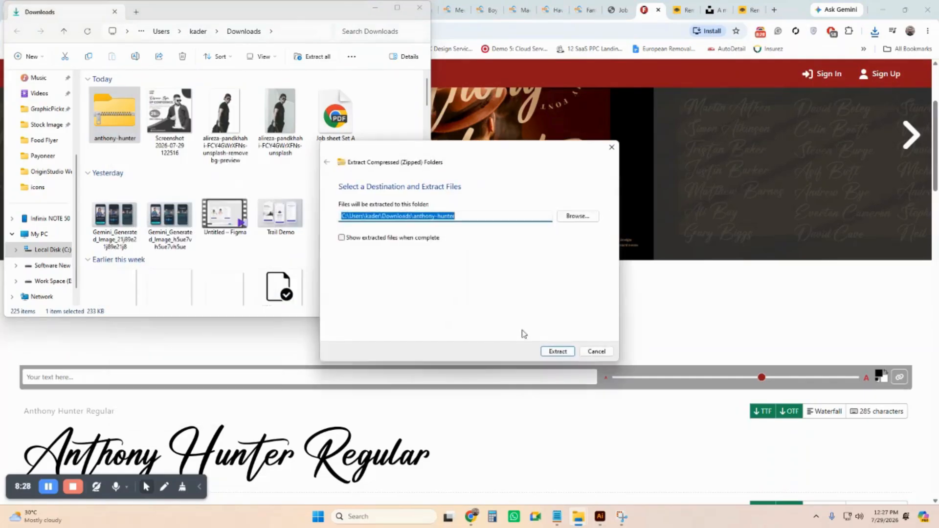
pyautogui.click(558, 352)
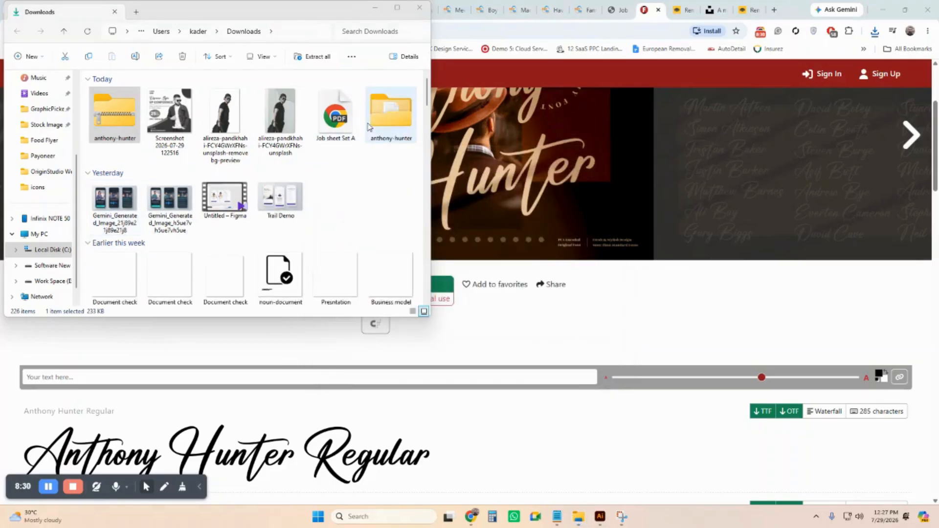
# Step: Install all four Anthony Hunter font files from the extracted folder, replacing any already installed versions
pyautogui.click(384, 118)
pyautogui.doubleClick(384, 118)
pyautogui.moveTo(121, 196); pyautogui.dragTo(170, 120)
pyautogui.rightClick(169, 120)
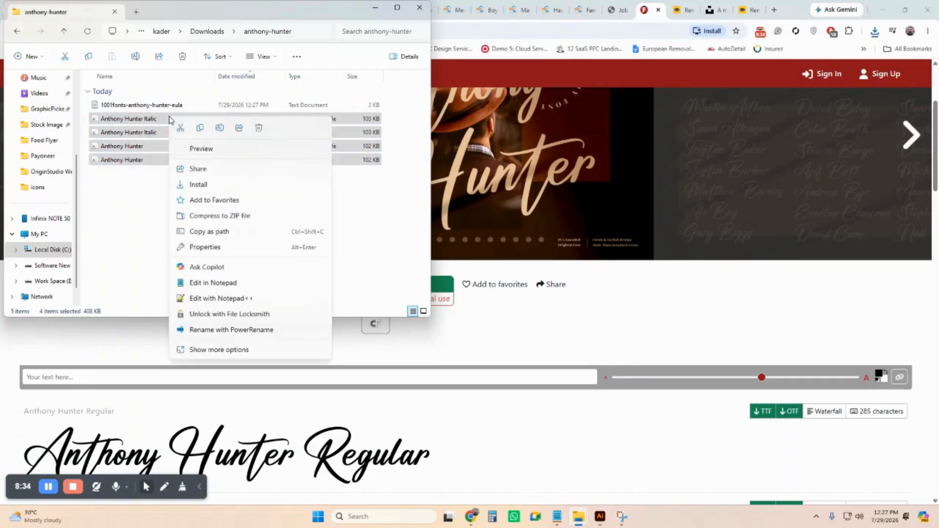
pyautogui.click(205, 185)
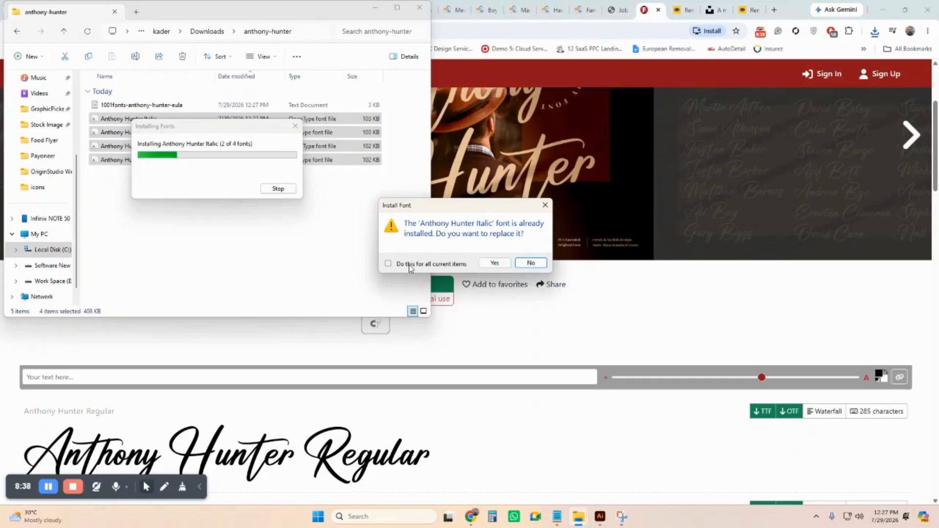
pyautogui.click(388, 263)
pyautogui.click(495, 263)
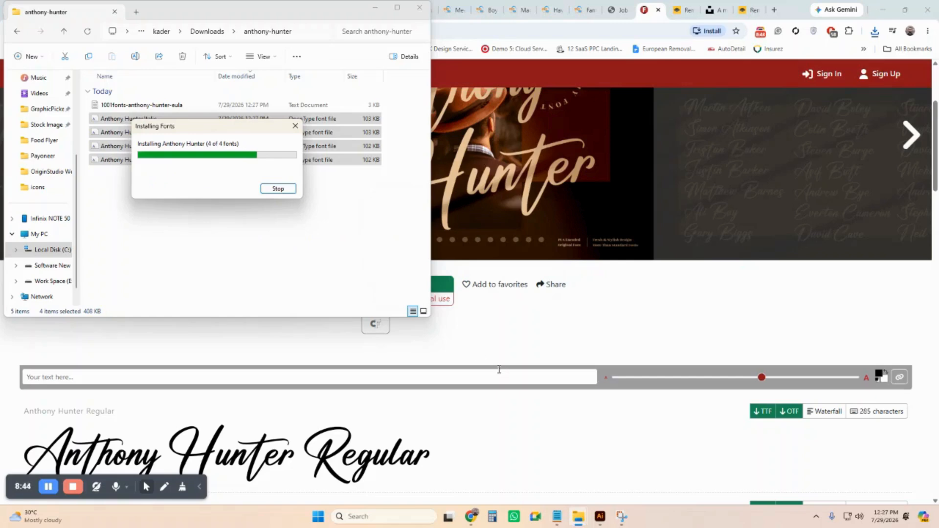
# Step: Return to Illustrator and set the font of the "Discover Style," text to Anthony Hunter
pyautogui.click(600, 517)
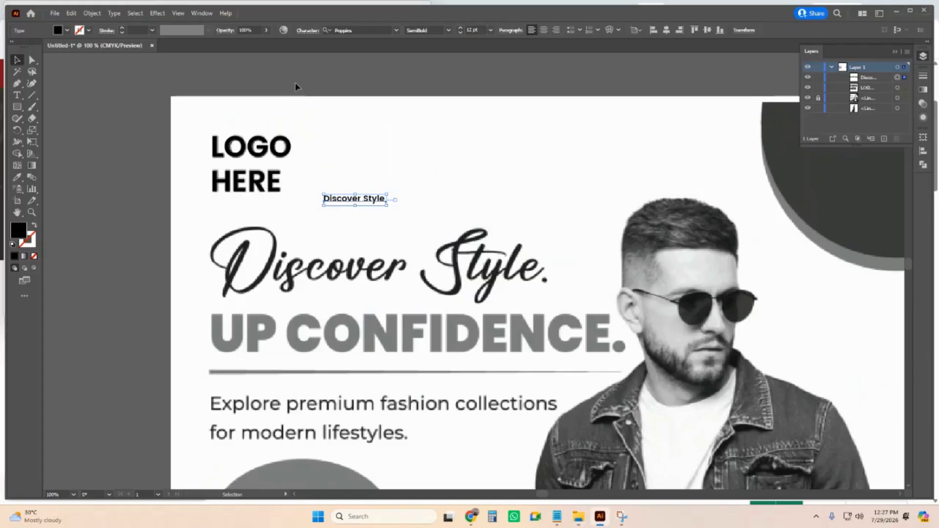
pyautogui.click(362, 32)
pyautogui.write('s')
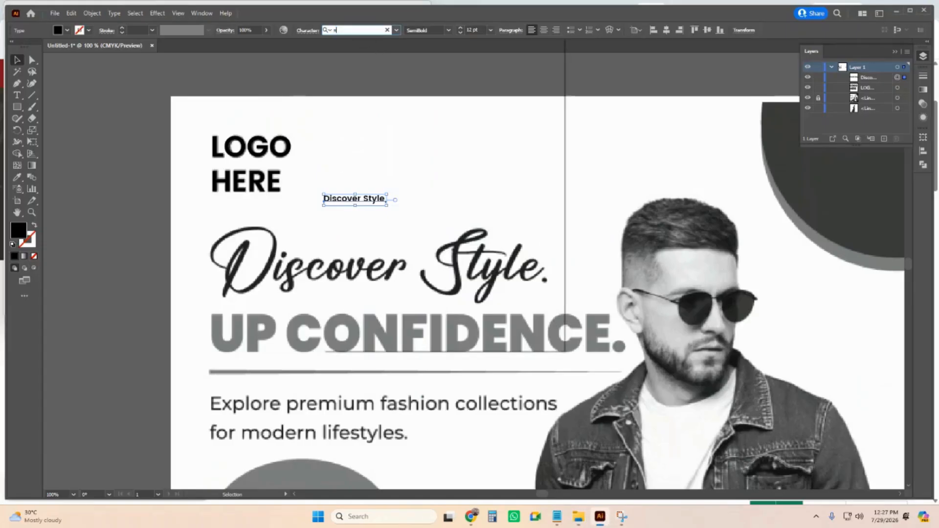
pyautogui.write('nt')
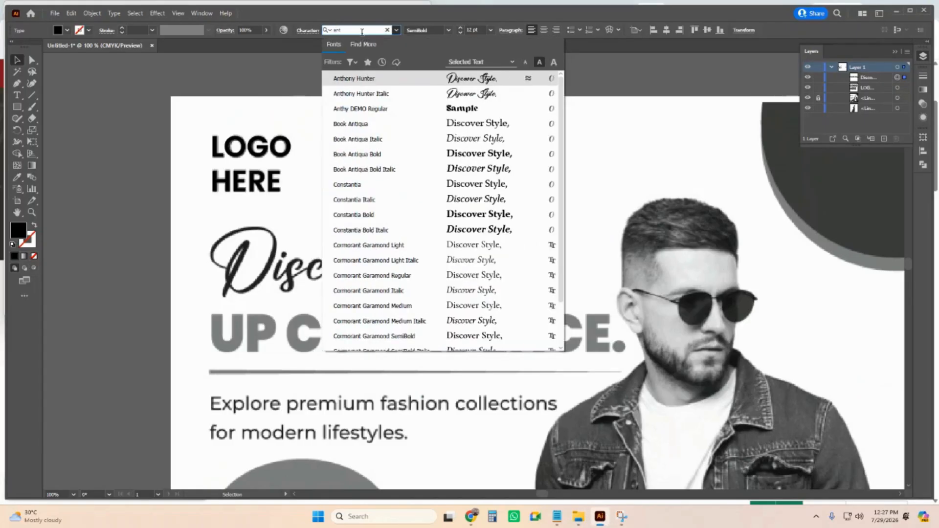
pyautogui.click(374, 79)
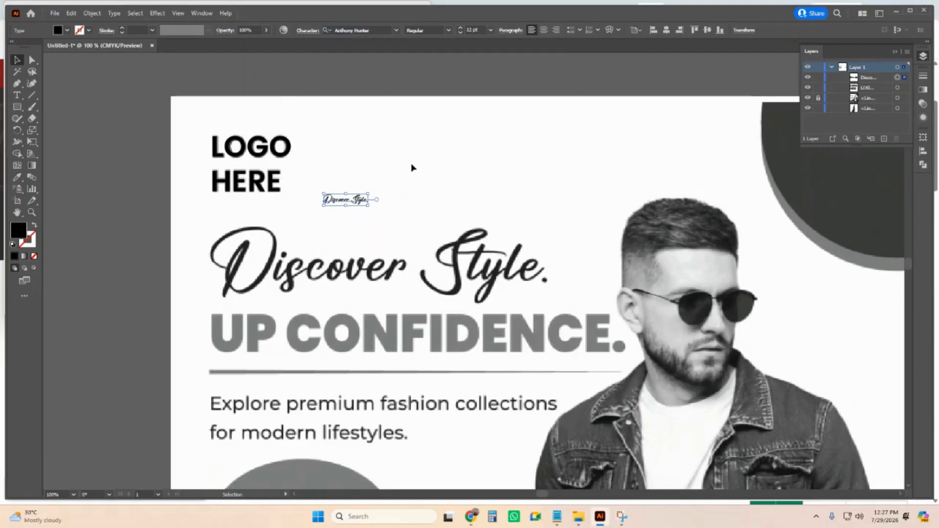
# Step: Enlarge the "Discover Style," text over the matching reference headline and set its font size to 90 pt
pyautogui.moveTo(370, 207); pyautogui.dragTo(599, 321)
pyautogui.moveTo(444, 222); pyautogui.dragTo(332, 250)
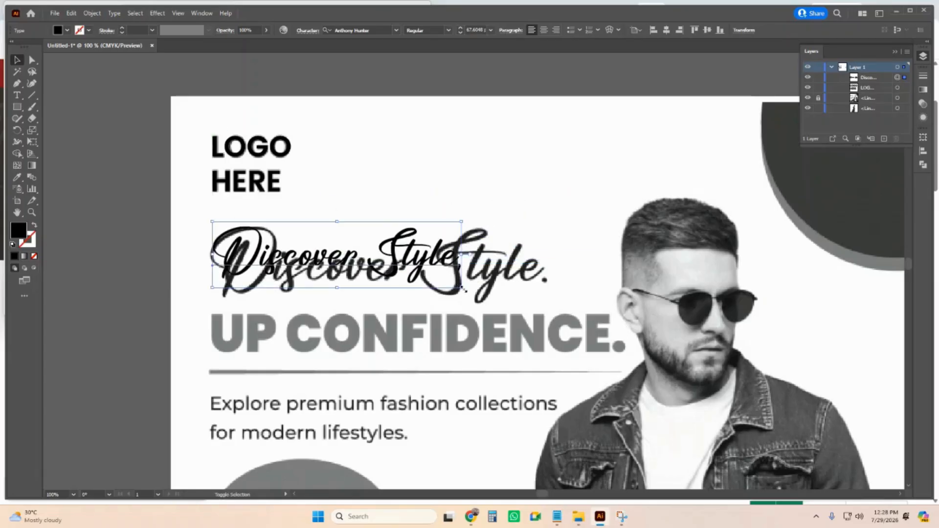
pyautogui.moveTo(461, 288); pyautogui.dragTo(544, 336)
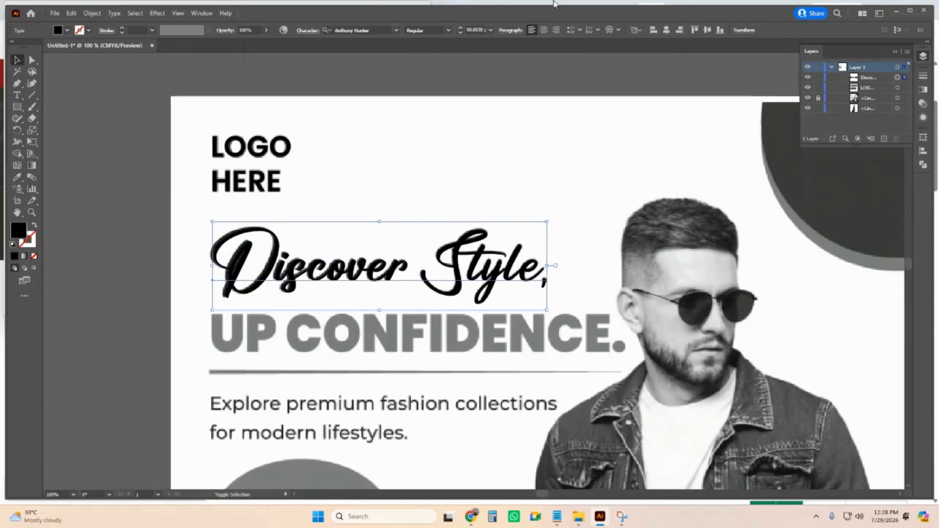
pyautogui.click(478, 30)
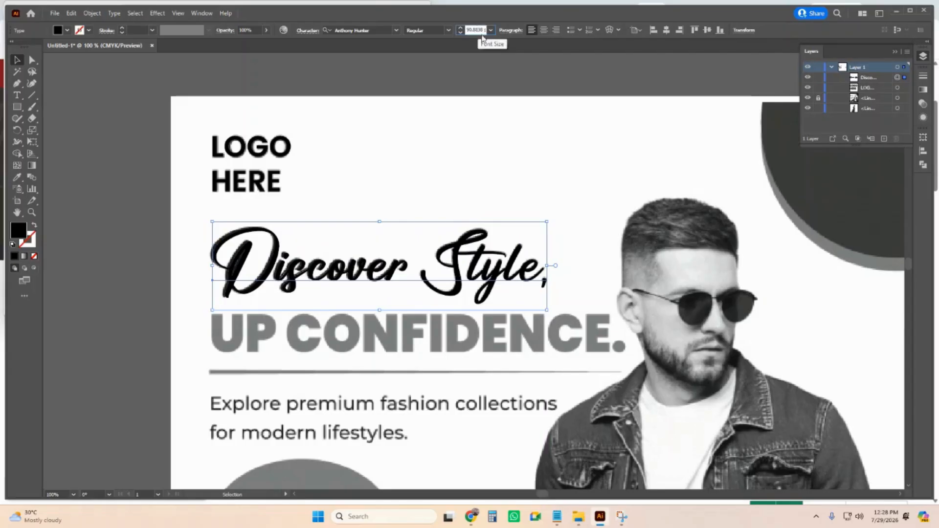
pyautogui.hotkey('ctrl', 'a')
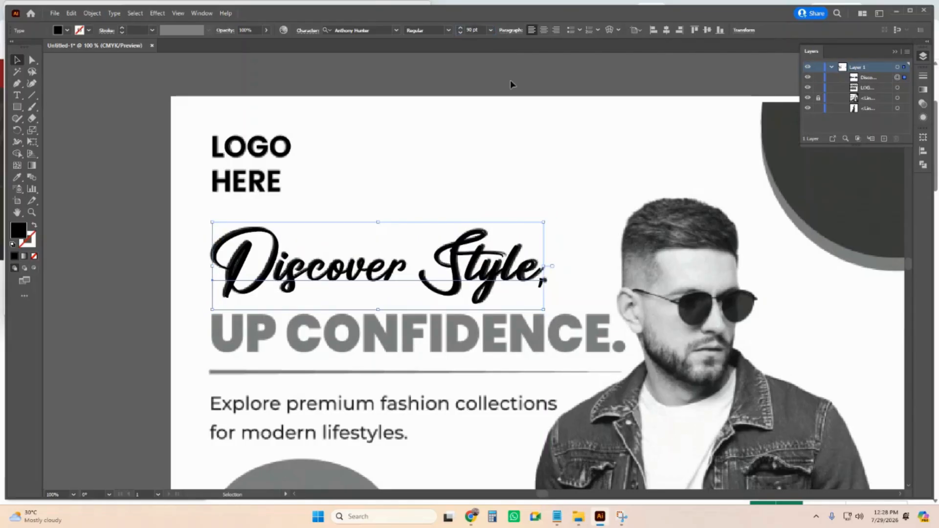
pyautogui.click(401, 171)
# Step: Switch to the job sheet PDF in Chrome and copy the headline text "Up Confidence."
pyautogui.scroll(-2, 401, 171)
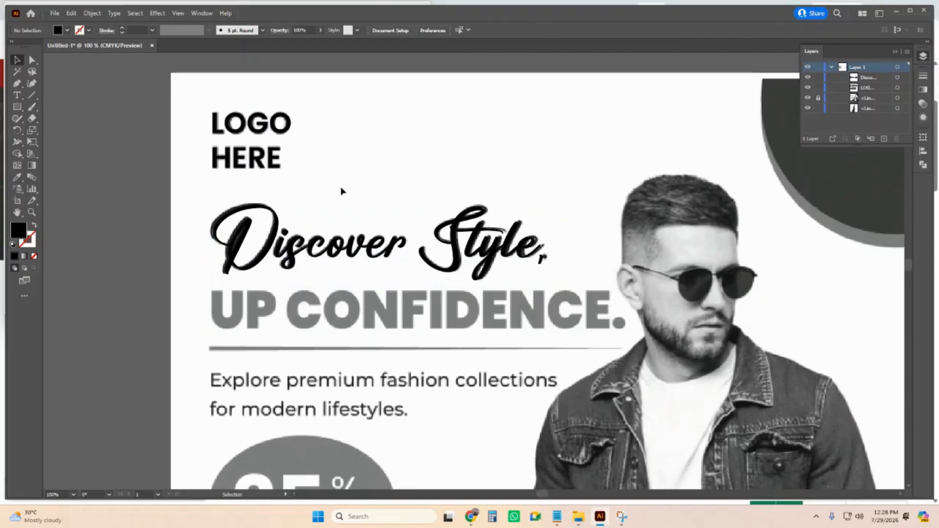
pyautogui.scroll(-2, 342, 191)
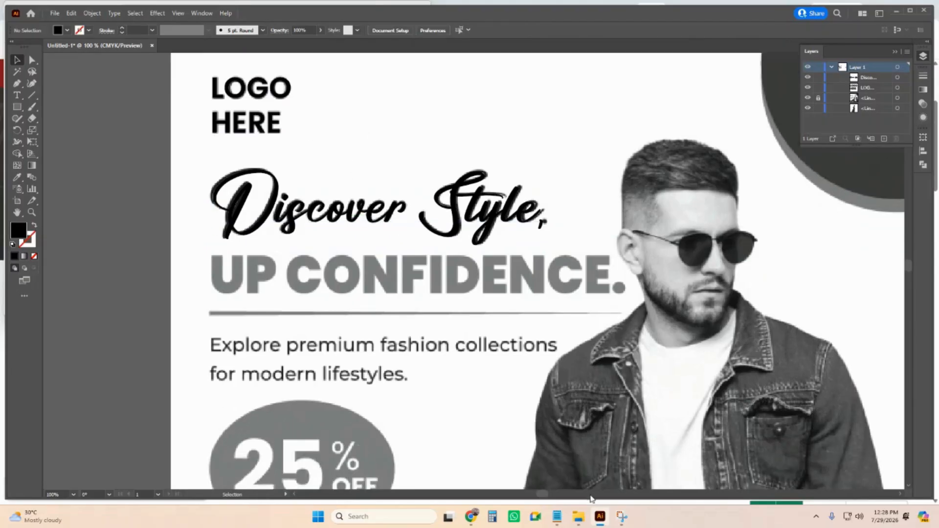
pyautogui.moveTo(465, 519)
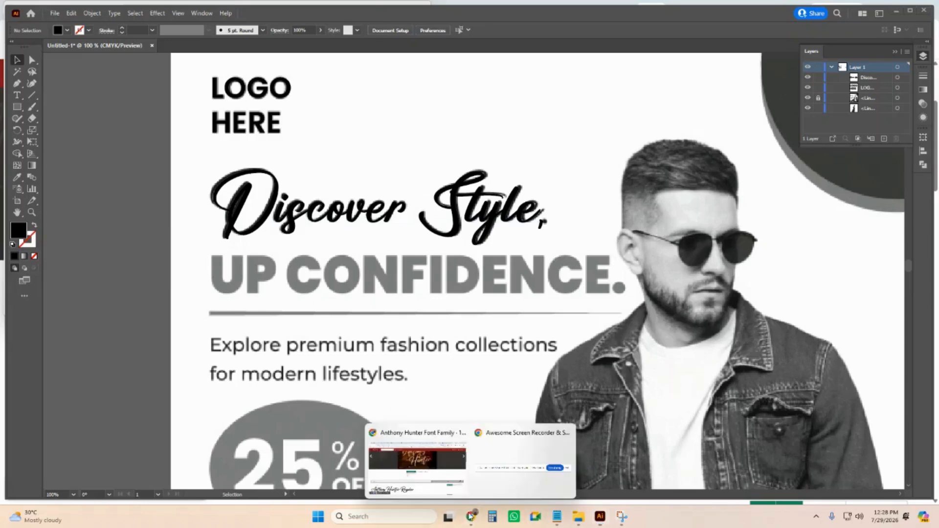
pyautogui.click(431, 454)
pyautogui.click(615, 8)
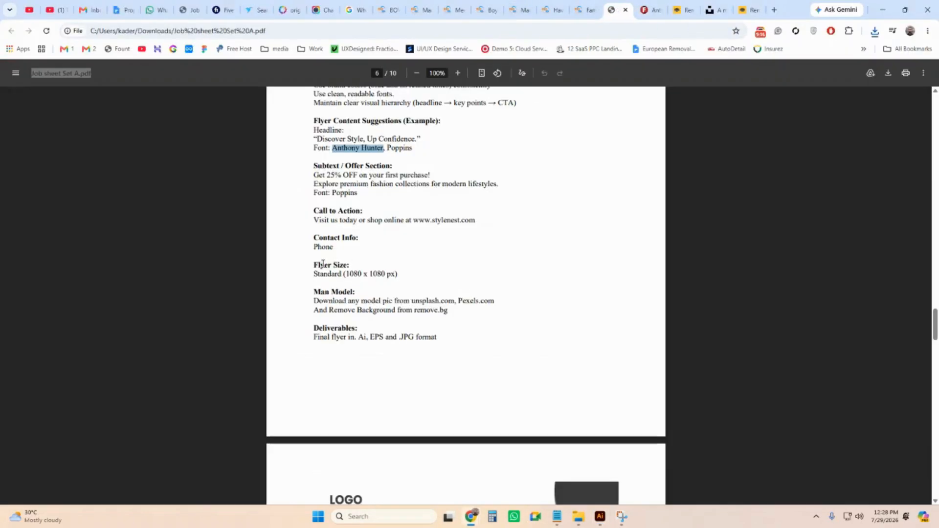
pyautogui.click(347, 157)
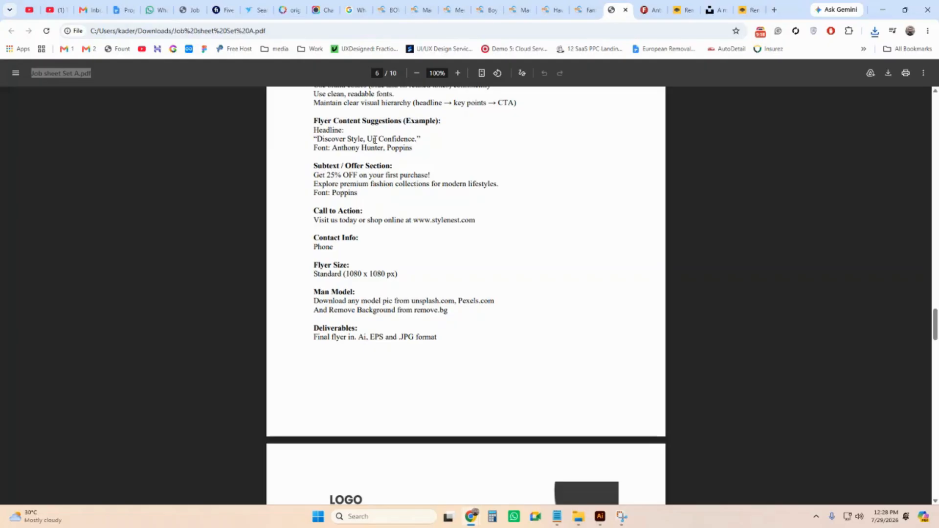
pyautogui.moveTo(369, 139); pyautogui.dragTo(411, 140)
pyautogui.rightClick(418, 140)
pyautogui.click(428, 152)
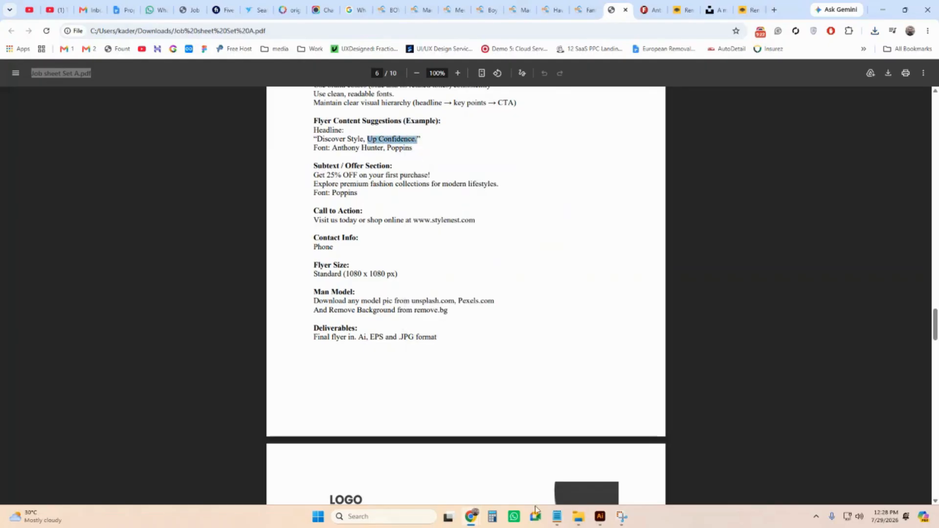
# Step: Return to Illustrator, paste "Up Confidence." as text, and enlarge it to about 66 pt above the "Discover Style," headline
pyautogui.click(601, 517)
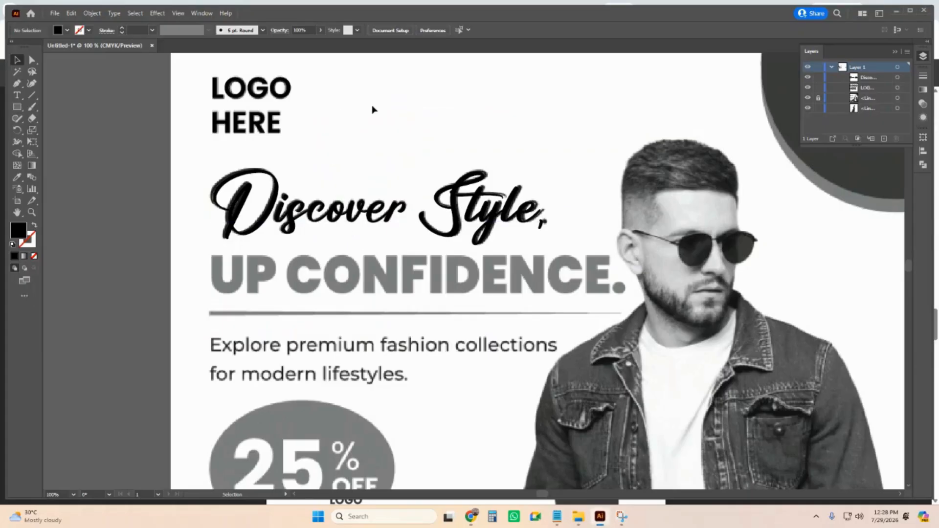
pyautogui.hotkey('ctrl', 'v')
pyautogui.moveTo(504, 275); pyautogui.dragTo(431, 118)
pyautogui.doubleClick(433, 116)
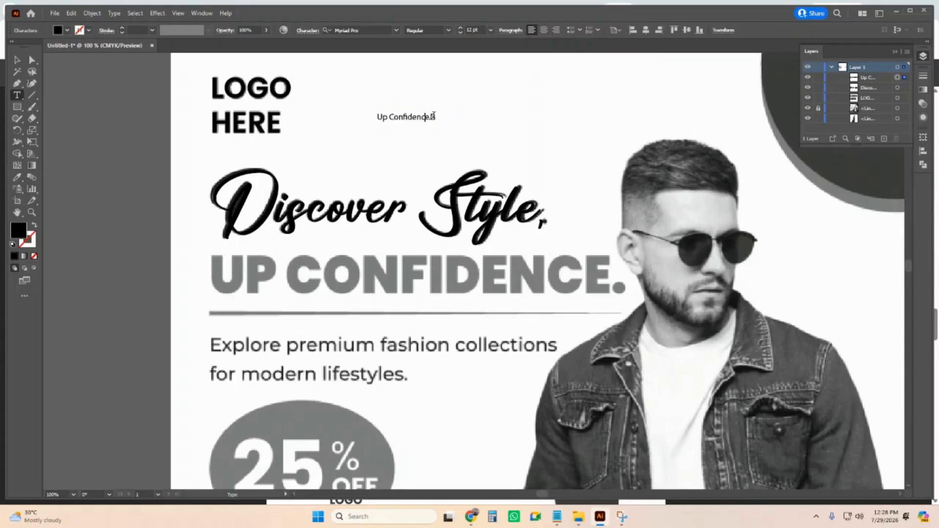
pyautogui.click(17, 60)
pyautogui.moveTo(432, 124); pyautogui.dragTo(675, 161)
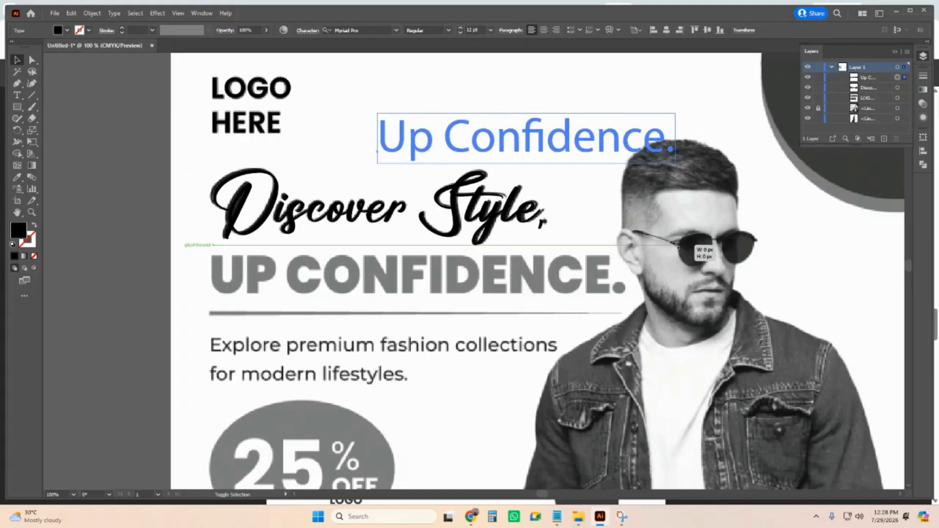
pyautogui.moveTo(507, 133); pyautogui.dragTo(470, 121)
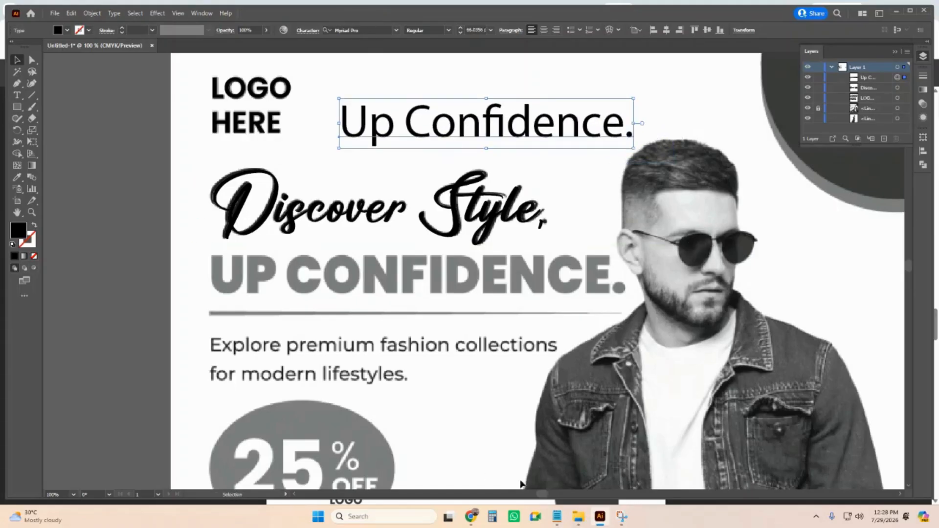
# Step: Check the job sheet PDF in Chrome for the headline's second font, Poppins
pyautogui.moveTo(475, 520)
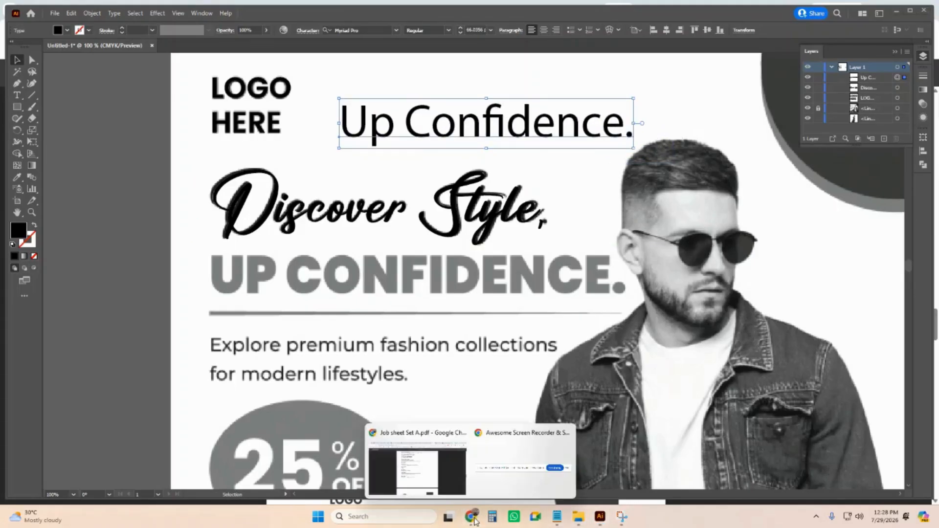
pyautogui.click(418, 438)
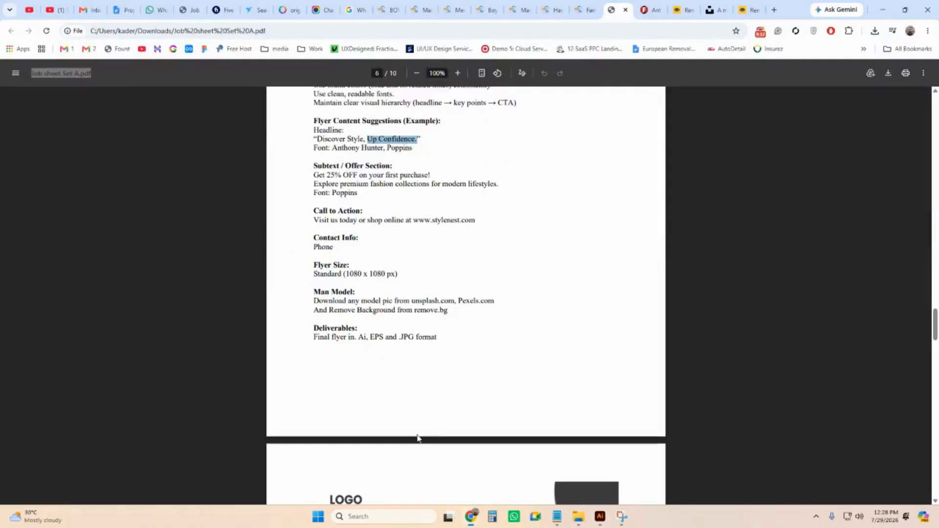
pyautogui.doubleClick(394, 148)
pyautogui.moveTo(601, 522)
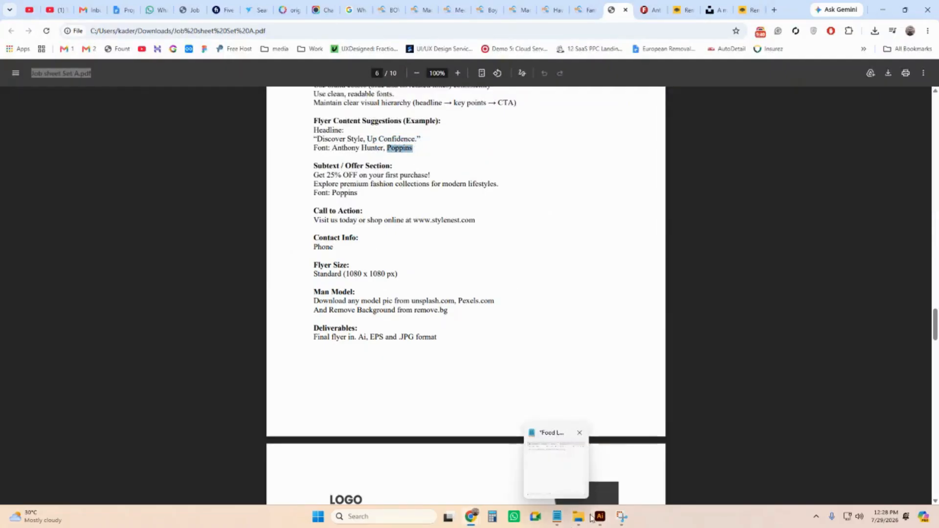
# Step: Search the web for "poppins" in the Anthony Hunter font page's tab and open the Poppins page on Google Fonts
pyautogui.click(650, 10)
pyautogui.click(624, 29)
pyautogui.write('popp')
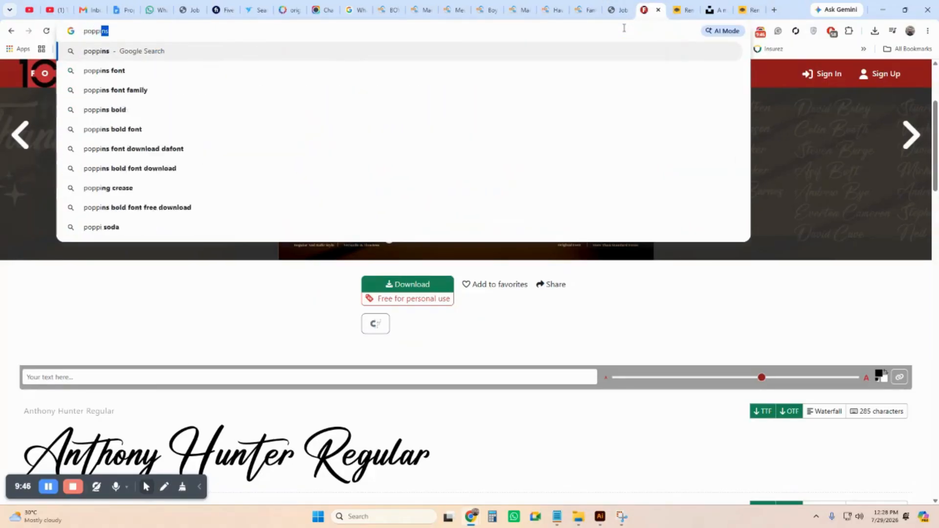
pyautogui.press('Return')
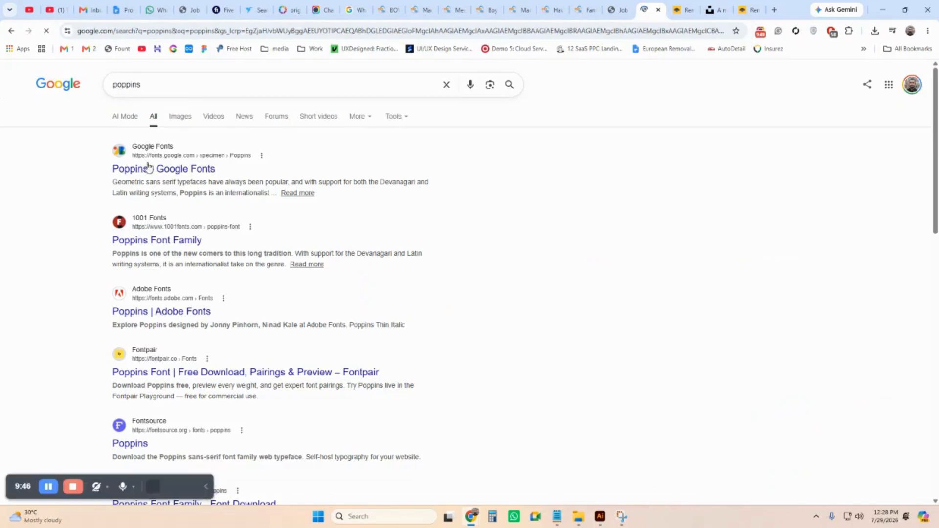
pyautogui.click(178, 169)
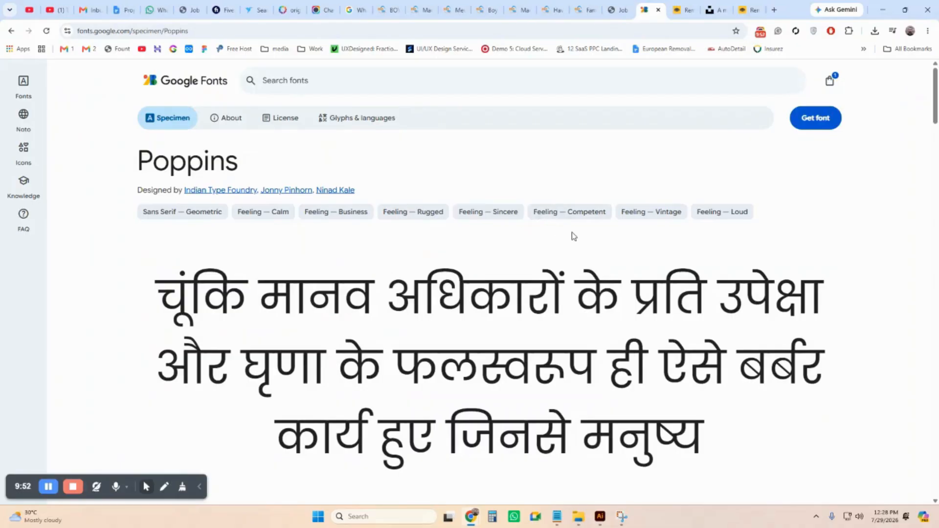
# Step: Add Poppins to the Google Fonts selection and download all selected font families
pyautogui.scroll(-2, 572, 235)
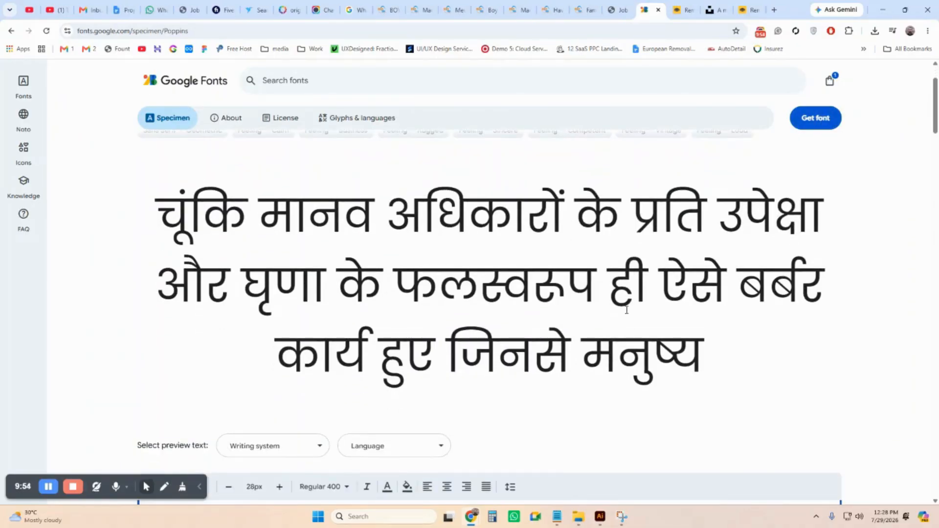
pyautogui.scroll(-15, 654, 299)
pyautogui.scroll(15, 654, 299)
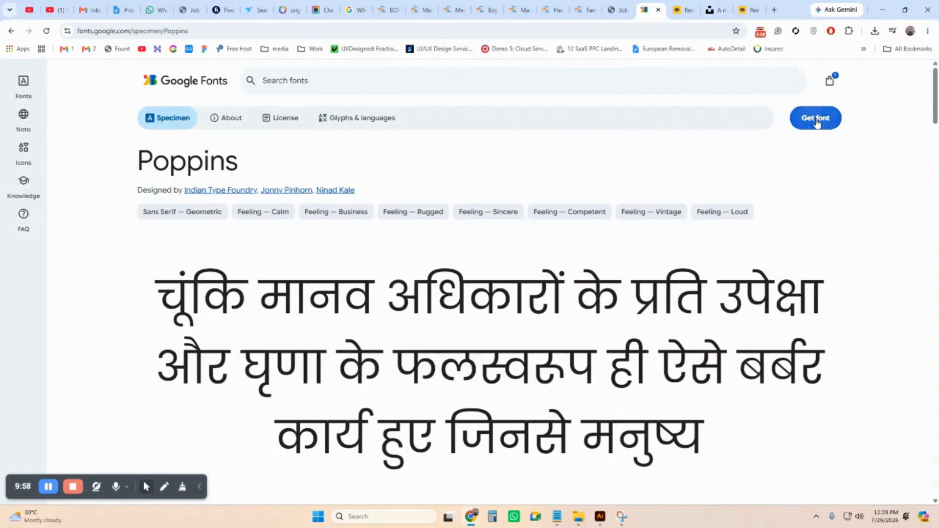
pyautogui.click(817, 120)
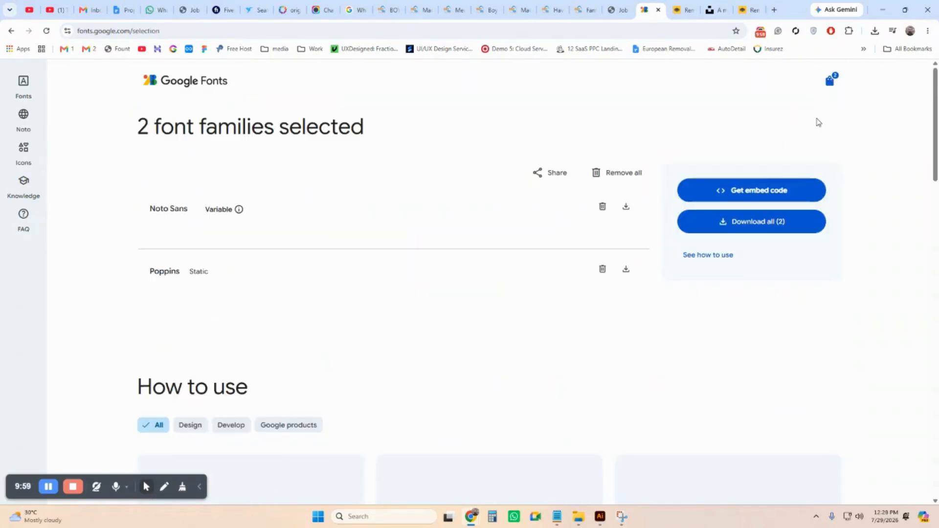
pyautogui.click(761, 225)
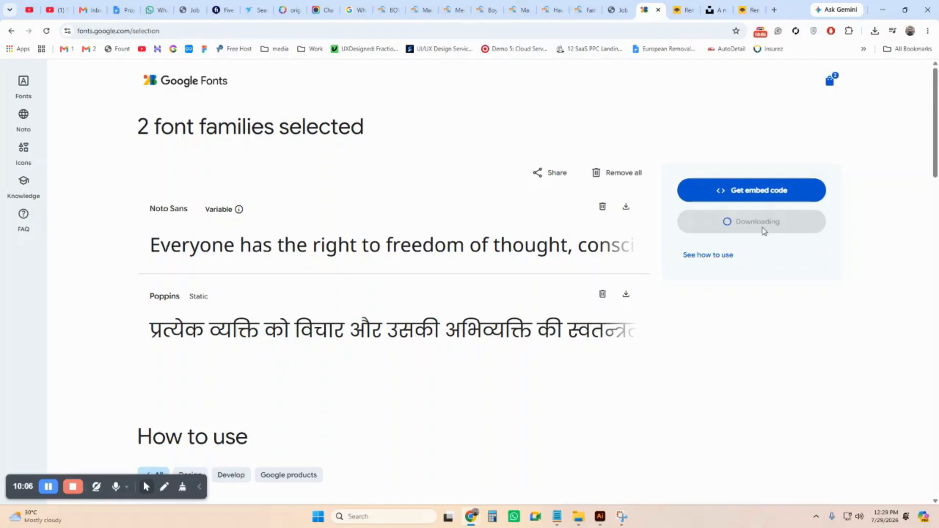
pyautogui.click(381, 248)
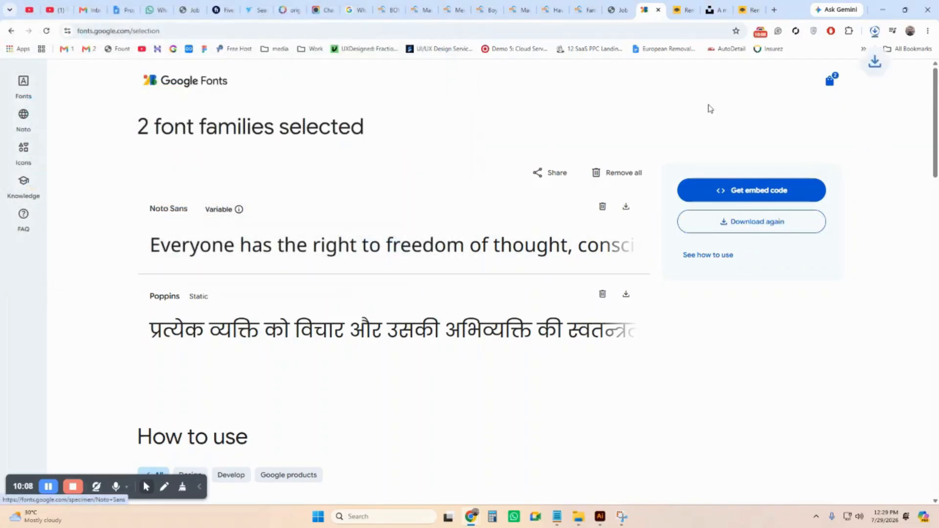
# Step: Show the downloaded Noto_Sans,Poppins archive in its folder and extract it to the default location
pyautogui.click(876, 30)
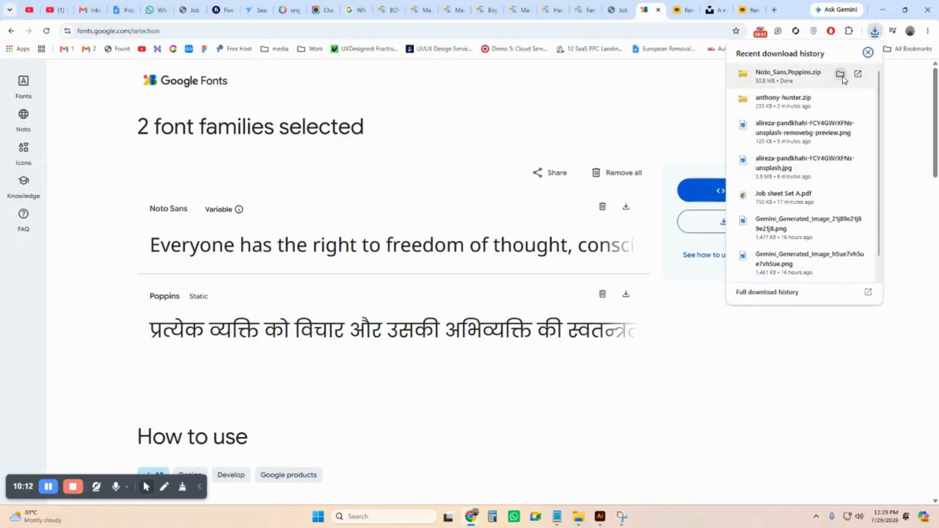
pyautogui.click(840, 74)
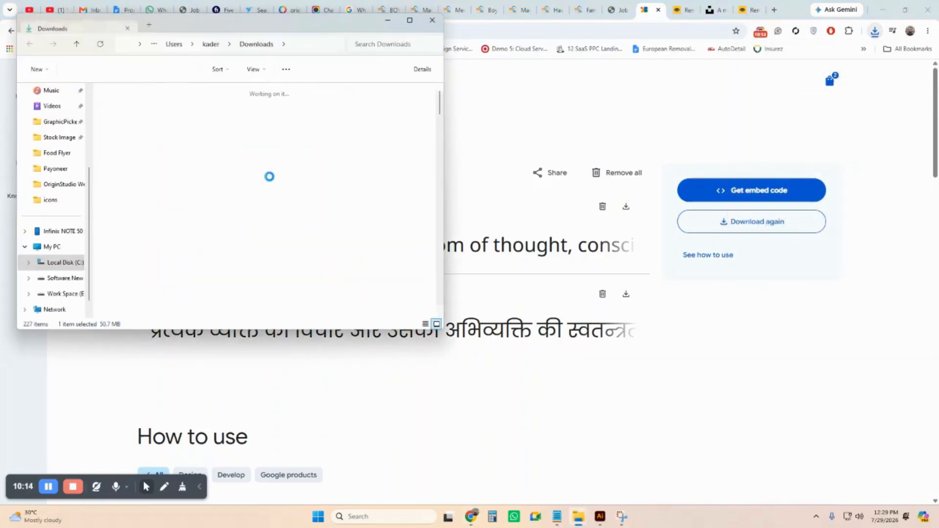
pyautogui.rightClick(140, 138)
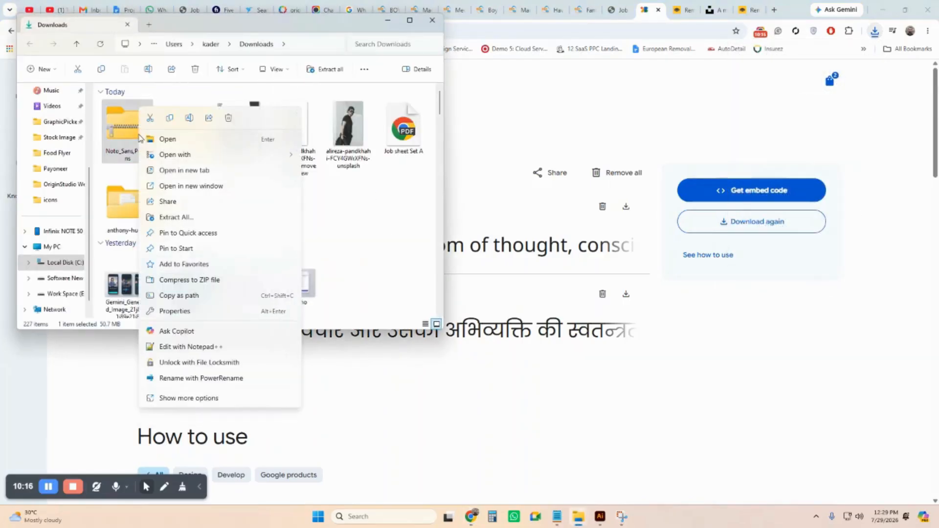
pyautogui.click(177, 221)
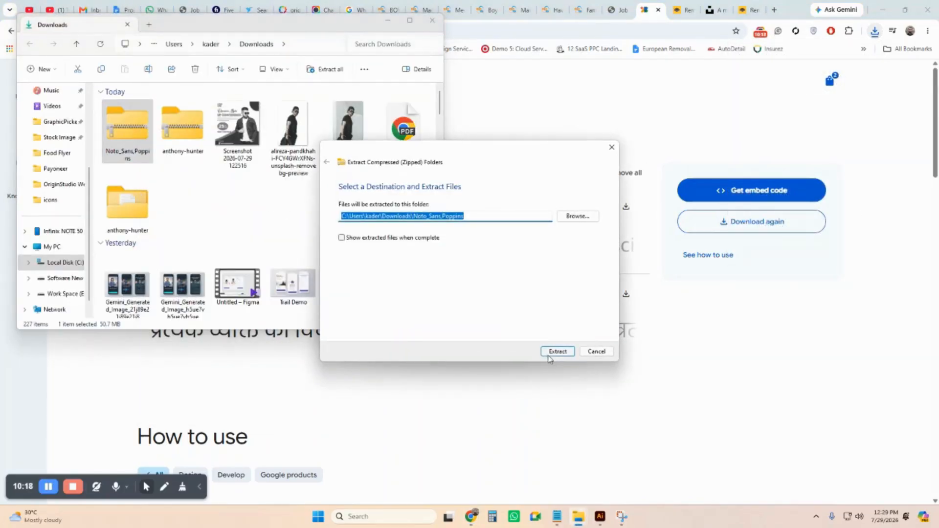
pyautogui.click(550, 352)
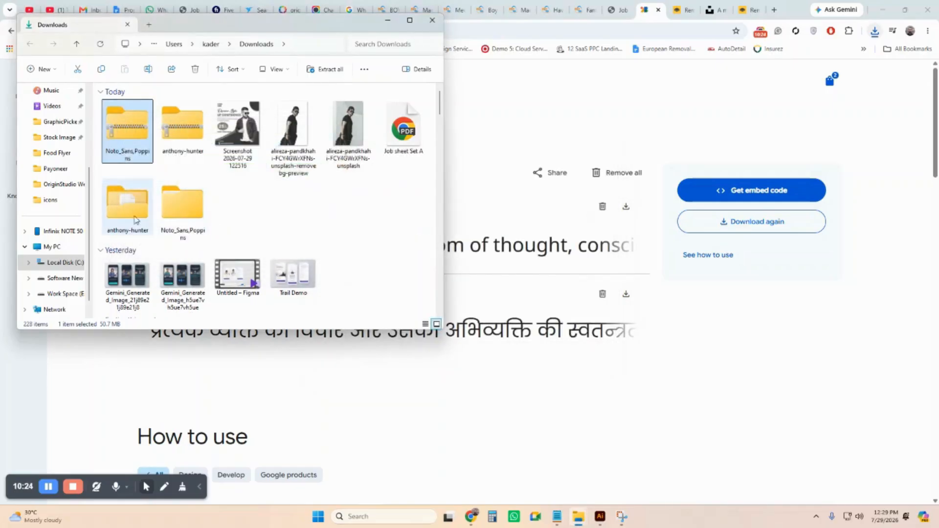
# Step: Open the Poppins folder inside the extracted Noto_Sans,Poppins folder and delete the OFL text document
pyautogui.doubleClick(178, 208)
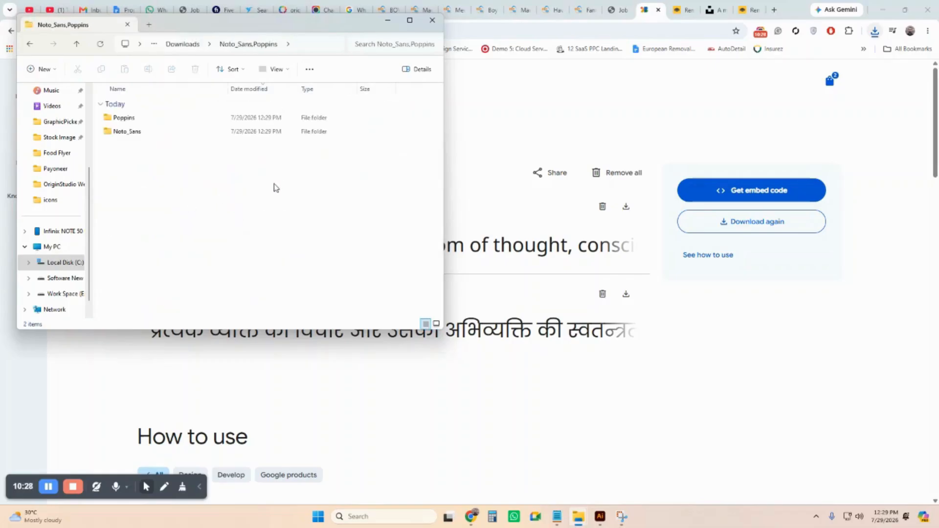
pyautogui.doubleClick(138, 119)
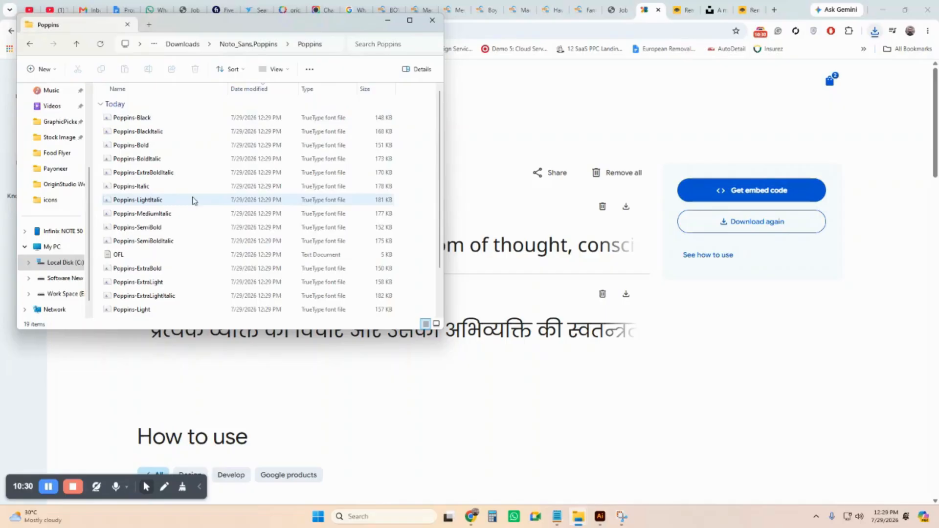
pyautogui.scroll(-2, 143, 240)
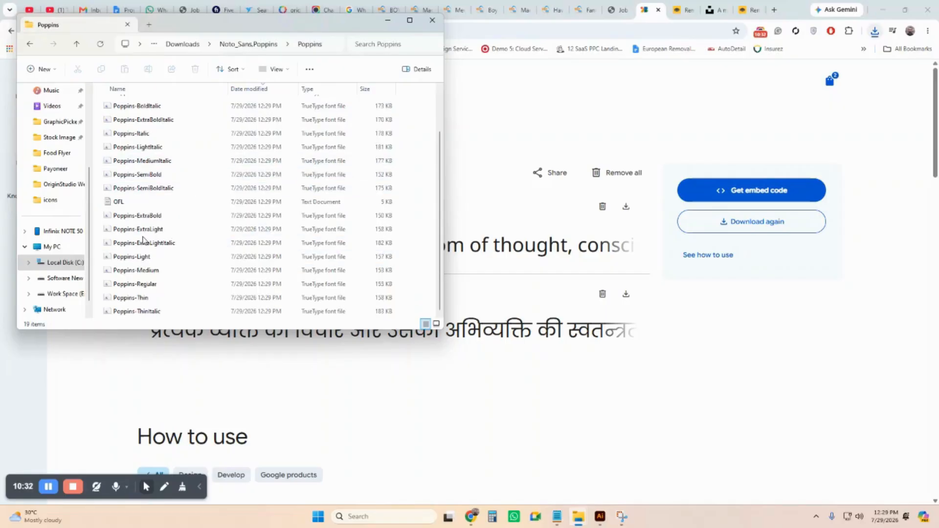
pyautogui.click(121, 203)
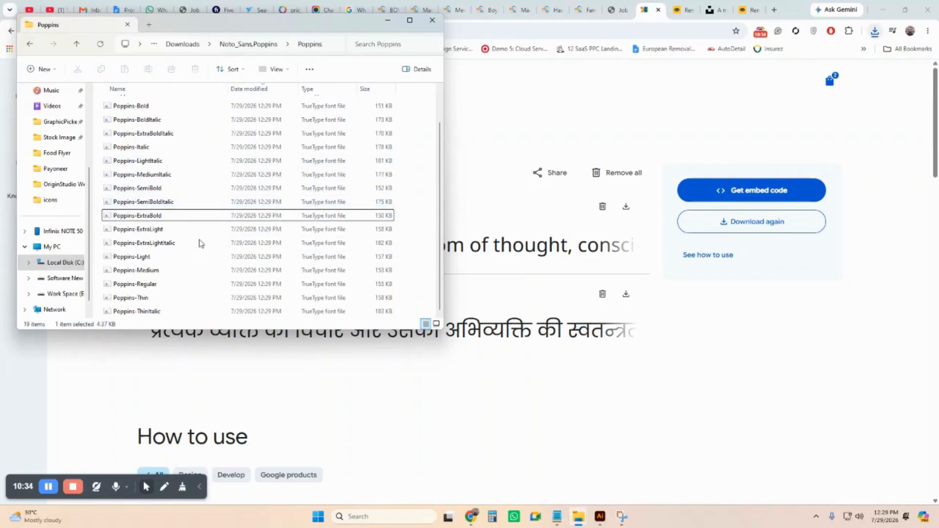
pyautogui.scroll(2, 164, 121)
# Step: Install all the Poppins font files, replacing already installed versions, and return to Illustrator
pyautogui.click(163, 122)
pyautogui.scroll(-1, 176, 230)
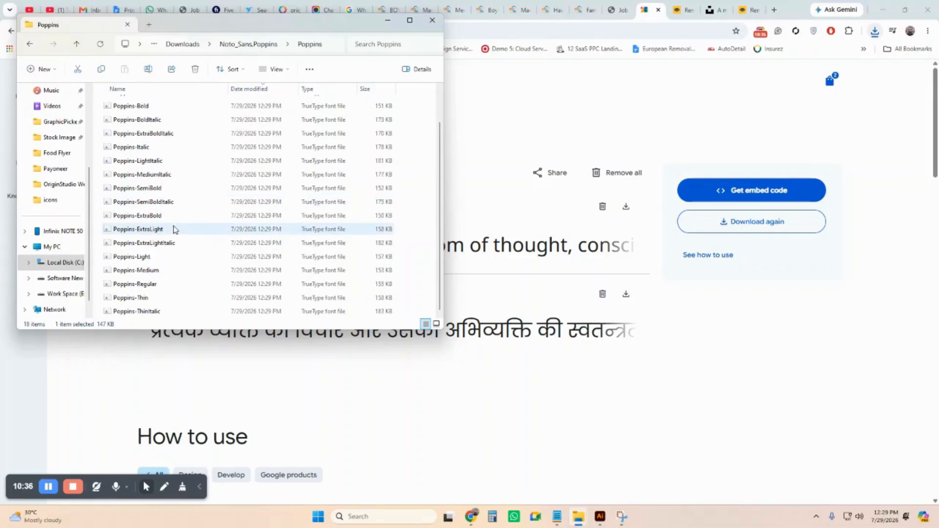
pyautogui.keyDown('shift'); pyautogui.click(157, 308); pyautogui.keyUp('shift')
pyautogui.rightClick(166, 106)
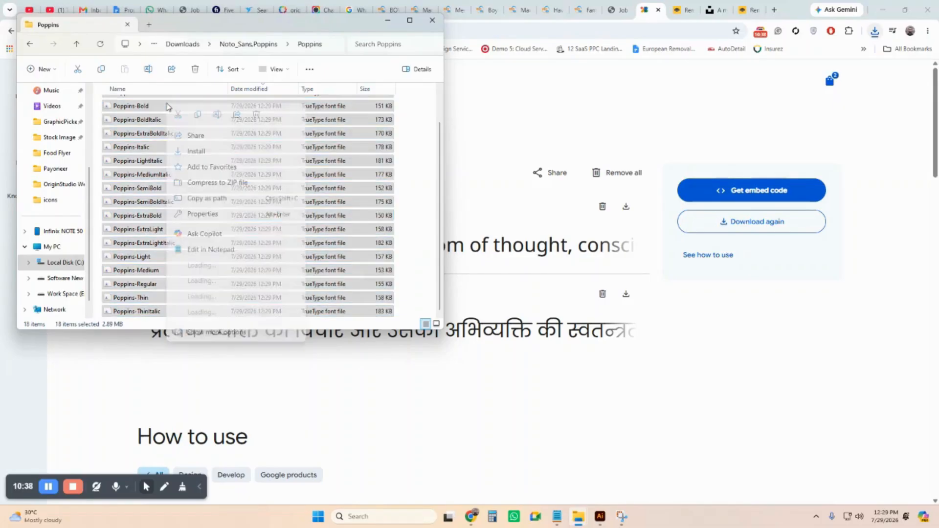
pyautogui.click(199, 152)
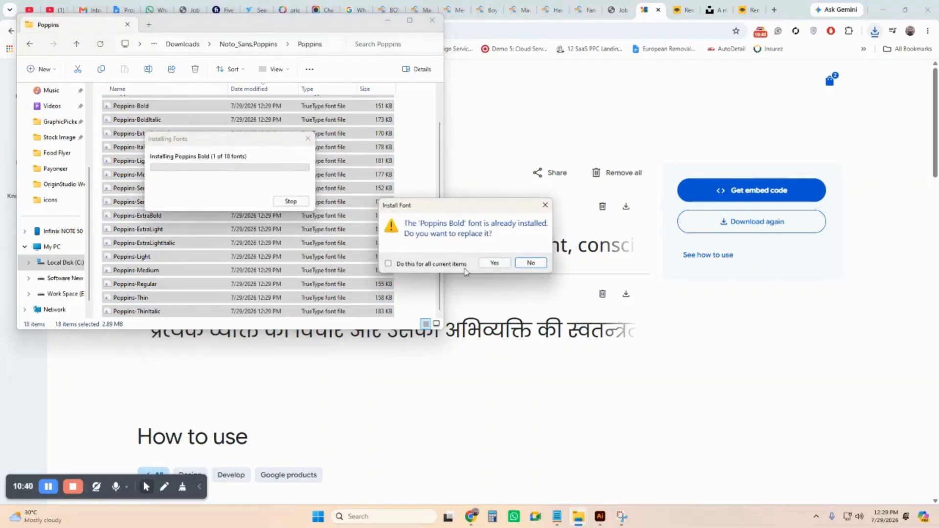
pyautogui.click(496, 264)
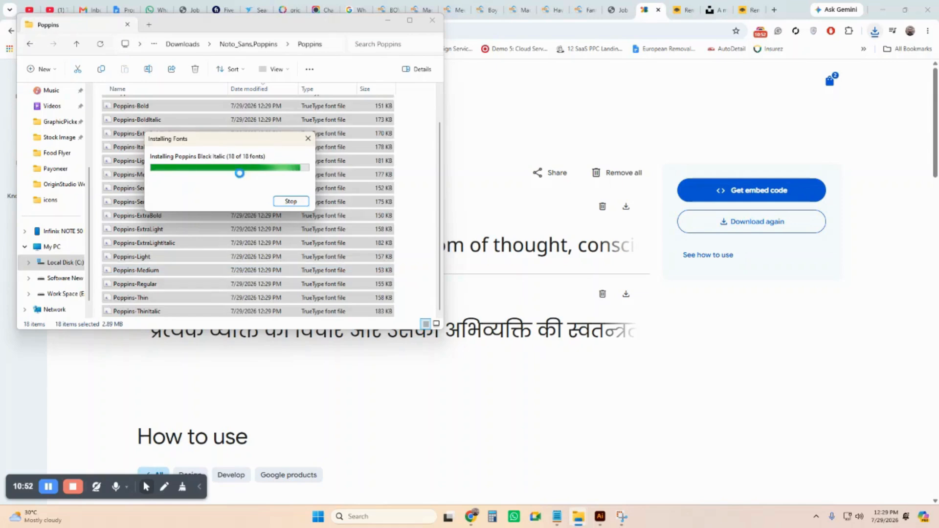
pyautogui.click(600, 517)
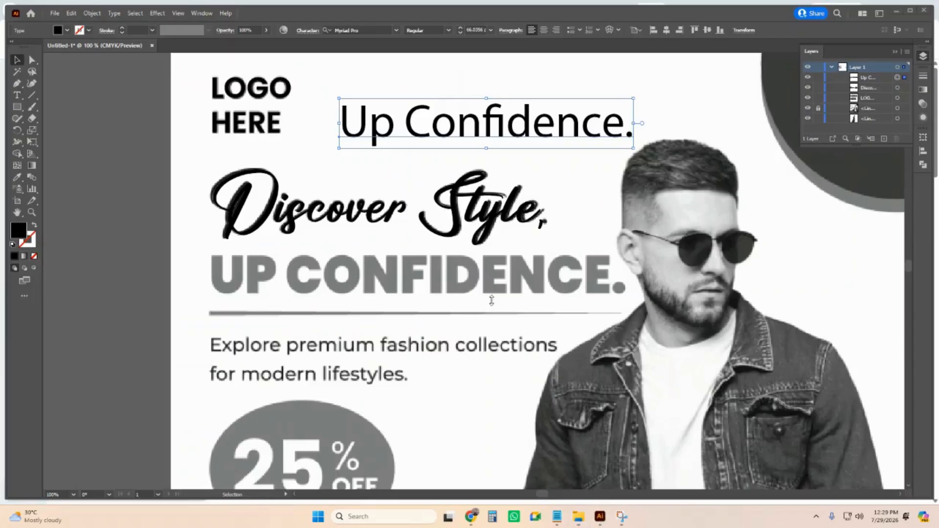
# Step: Set the selected "Up Confidence." text to the Poppins font in ExtraBold
pyautogui.click(353, 30)
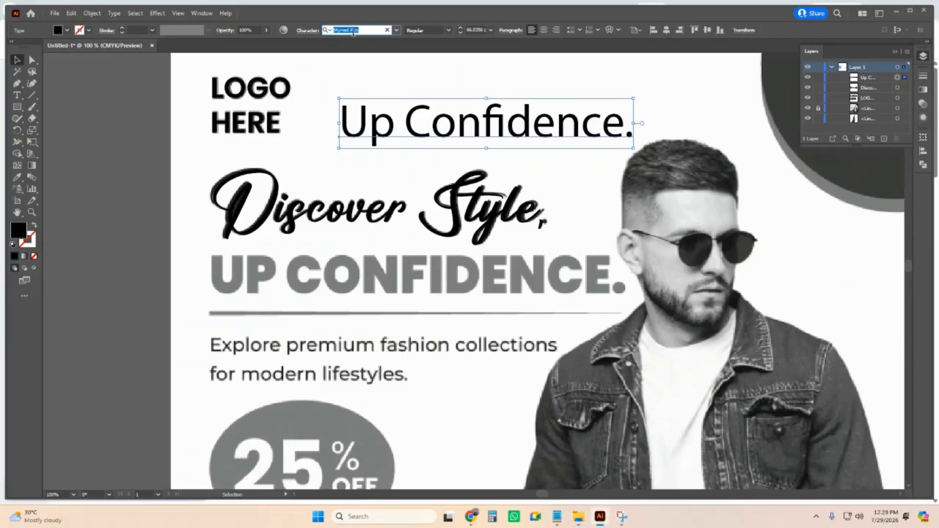
pyautogui.write('poppi')
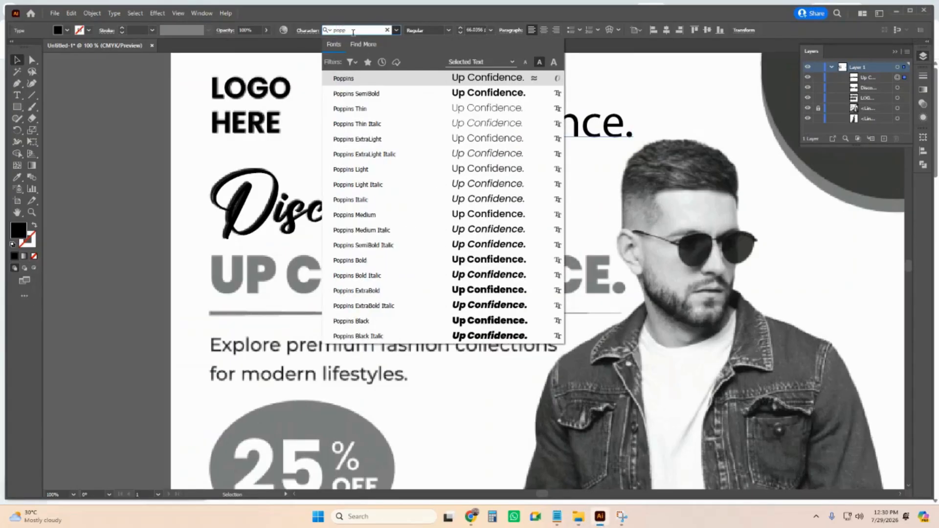
pyautogui.click(370, 79)
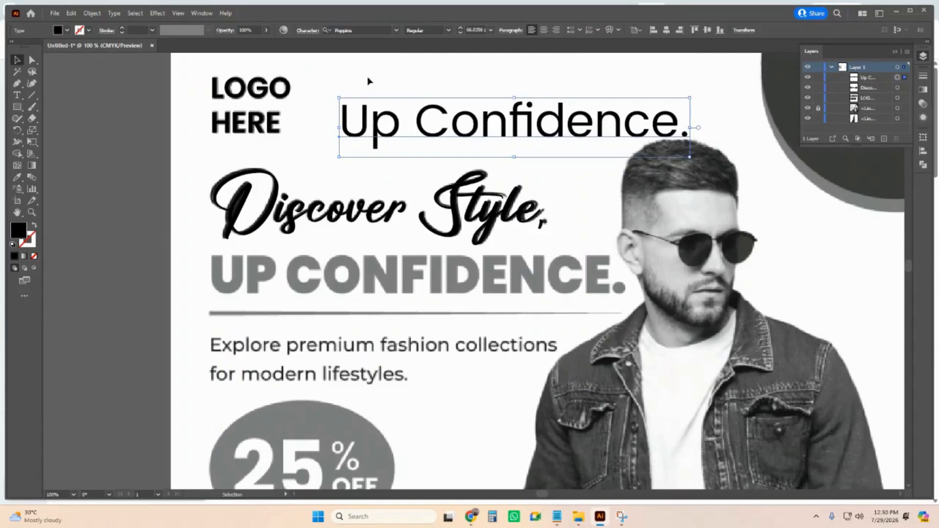
pyautogui.click(447, 31)
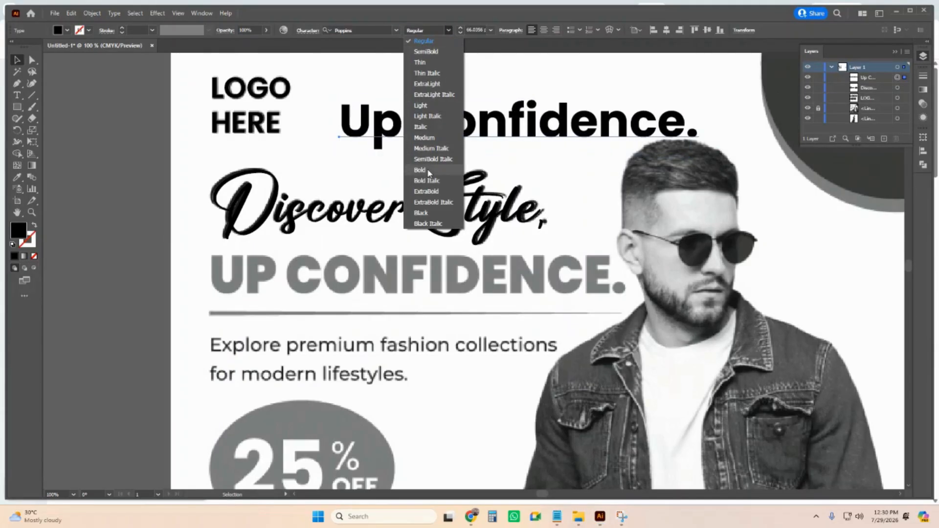
pyautogui.click(432, 194)
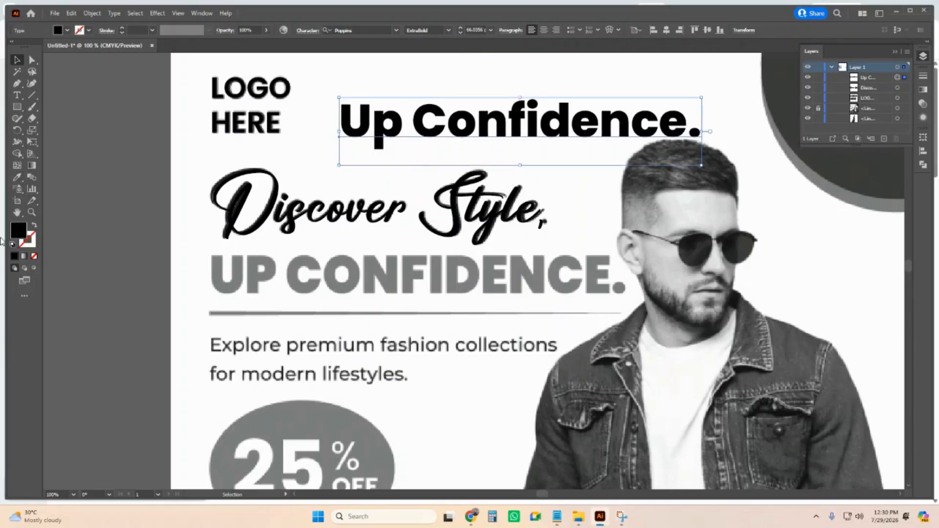
# Step: Sample the grey of the reference headline onto the "Up Confidence." text and shift the text slightly toward the logo
pyautogui.click(17, 177)
pyautogui.click(221, 264)
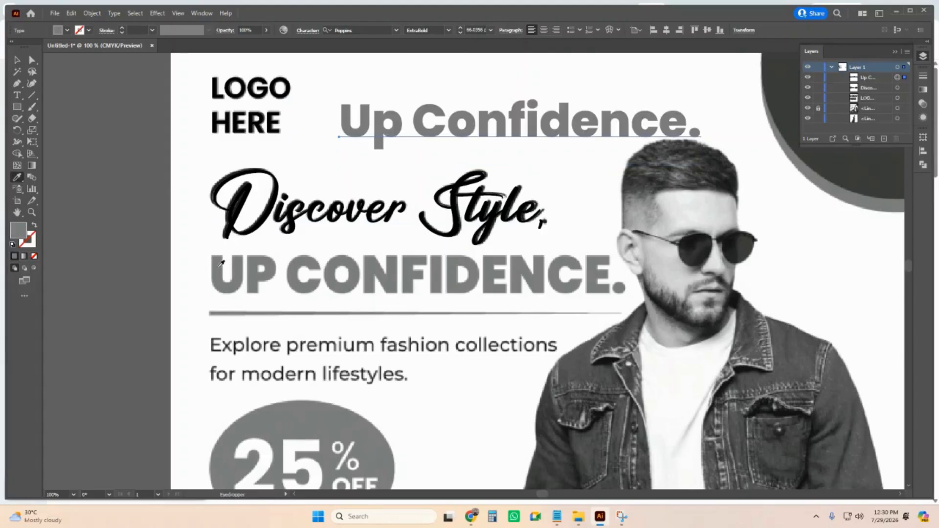
pyautogui.press('v')
pyautogui.moveTo(384, 128); pyautogui.dragTo(364, 126)
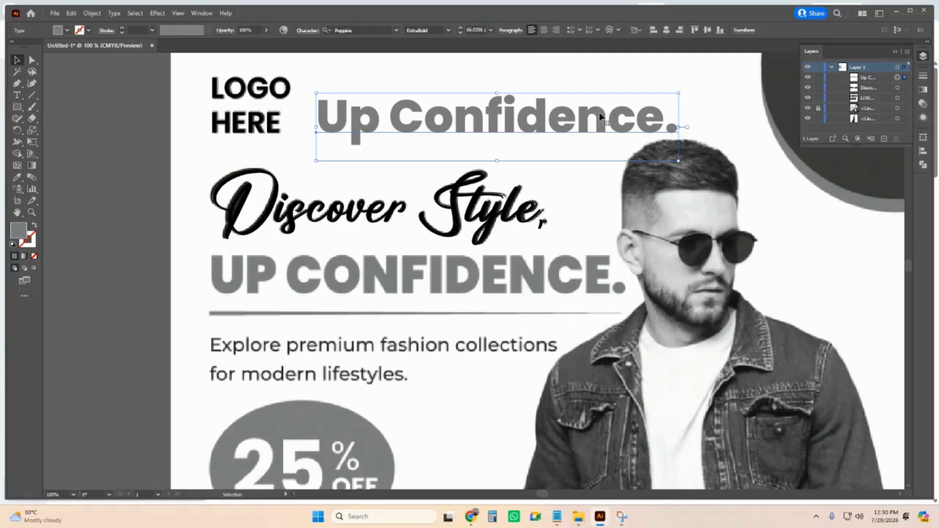
# Step: Apply All Caps to the "Up Confidence." text through its character options
pyautogui.click(512, 32)
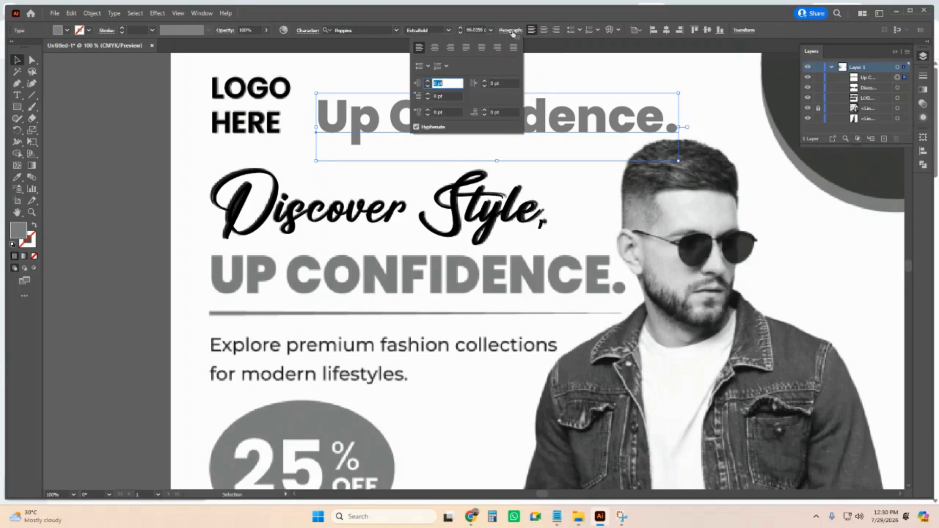
pyautogui.click(315, 31)
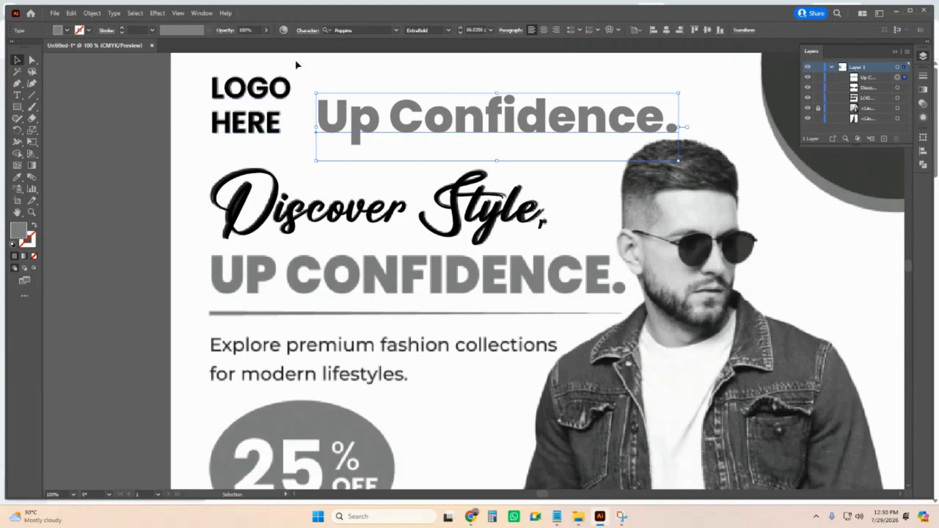
pyautogui.click(304, 33)
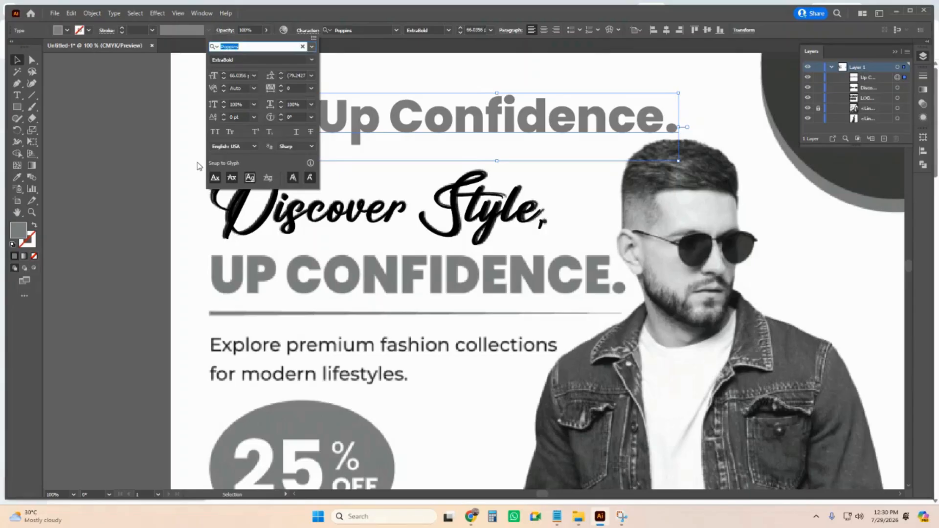
pyautogui.click(215, 132)
pyautogui.click(437, 125)
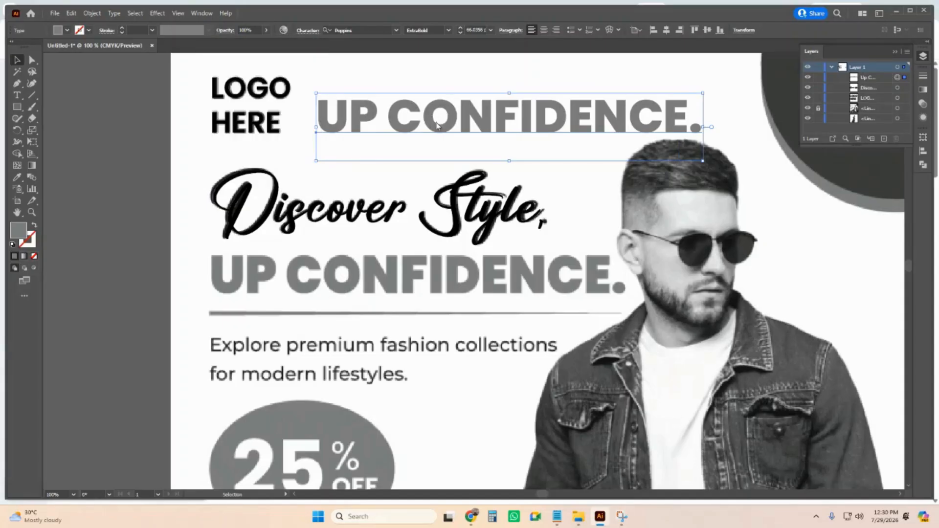
# Step: Place the "UP CONFIDENCE." text over the reference headline and enlarge it to the same width, then deselect it
pyautogui.moveTo(426, 131); pyautogui.dragTo(320, 286)
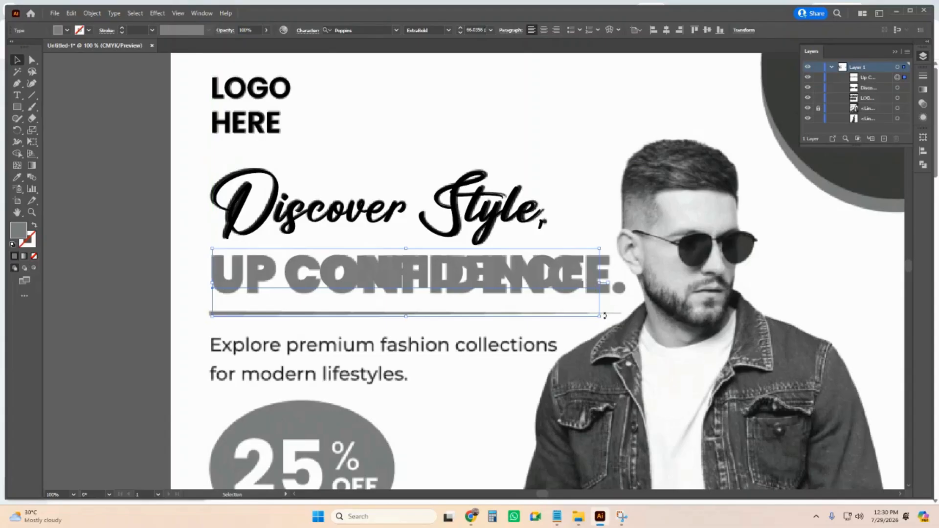
pyautogui.moveTo(601, 317); pyautogui.dragTo(627, 327)
pyautogui.moveTo(227, 279); pyautogui.dragTo(228, 279)
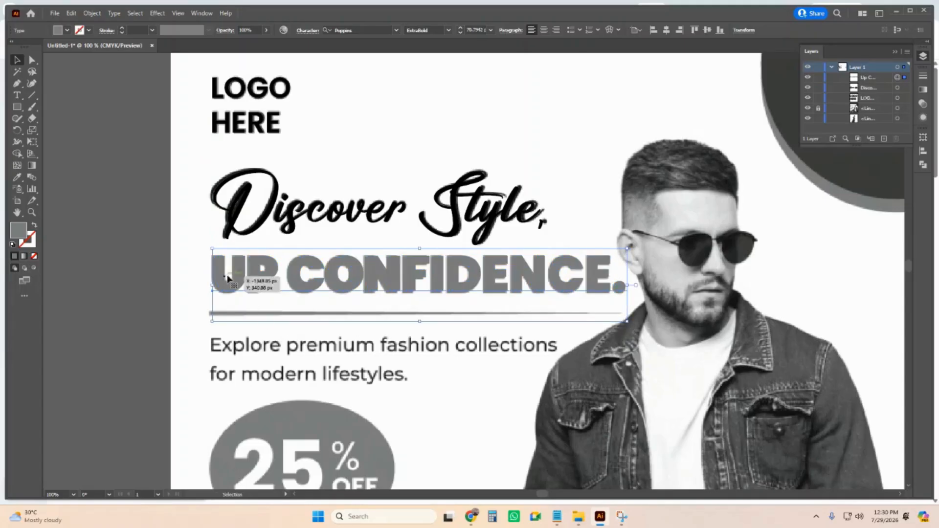
pyautogui.click(208, 343)
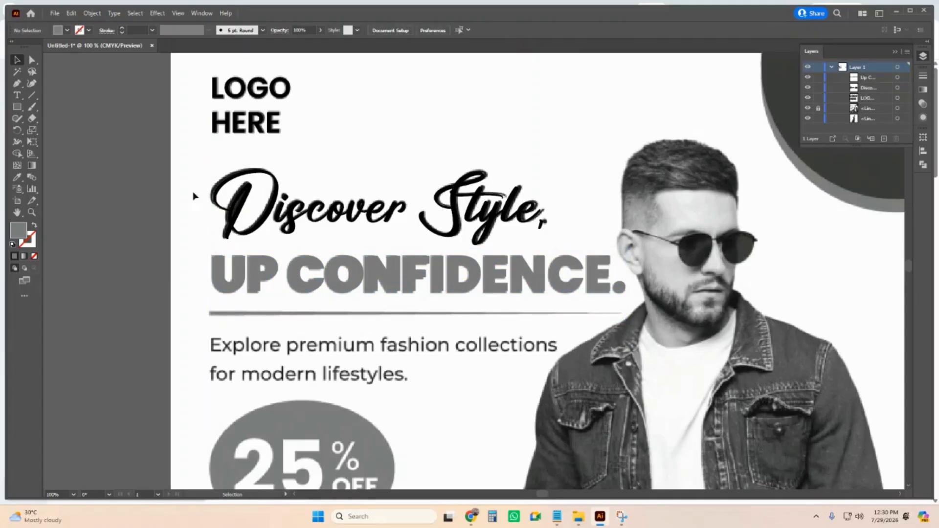
# Step: Draw a thin grey rectangle about 576 x 4 px over the reference divider line below the headline
pyautogui.click(17, 107)
pyautogui.moveTo(208, 311); pyautogui.dragTo(613, 314)
pyautogui.scroll(-1, 123, 206)
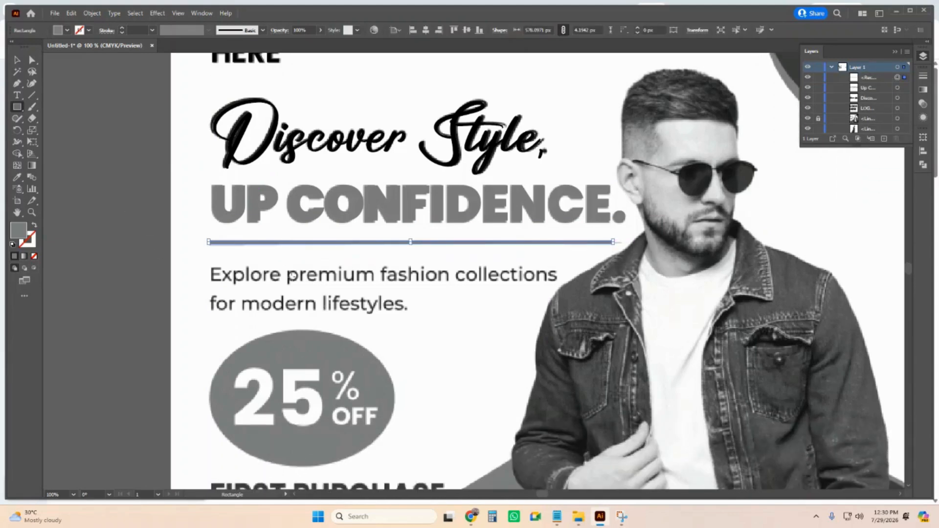
pyautogui.press('v')
pyautogui.scroll(-1, 359, 282)
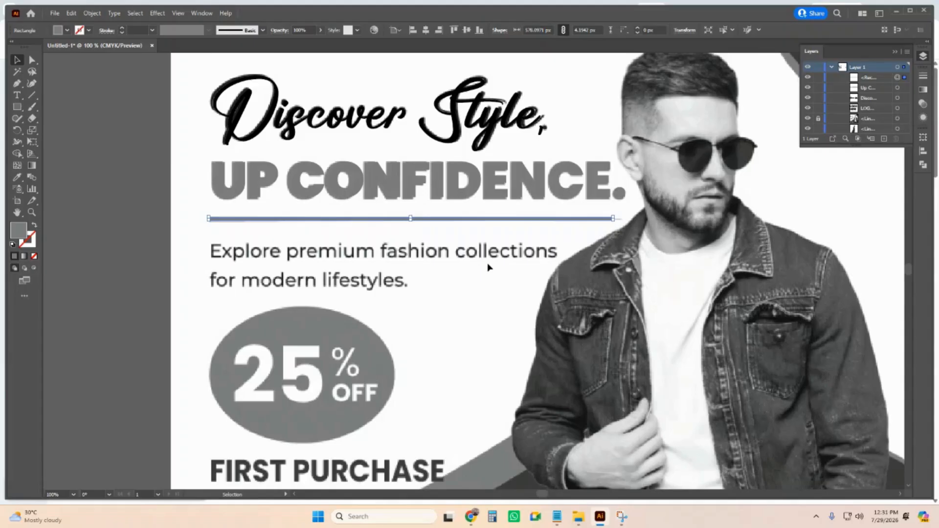
pyautogui.scroll(2, 488, 267)
pyautogui.scroll(-3, 488, 267)
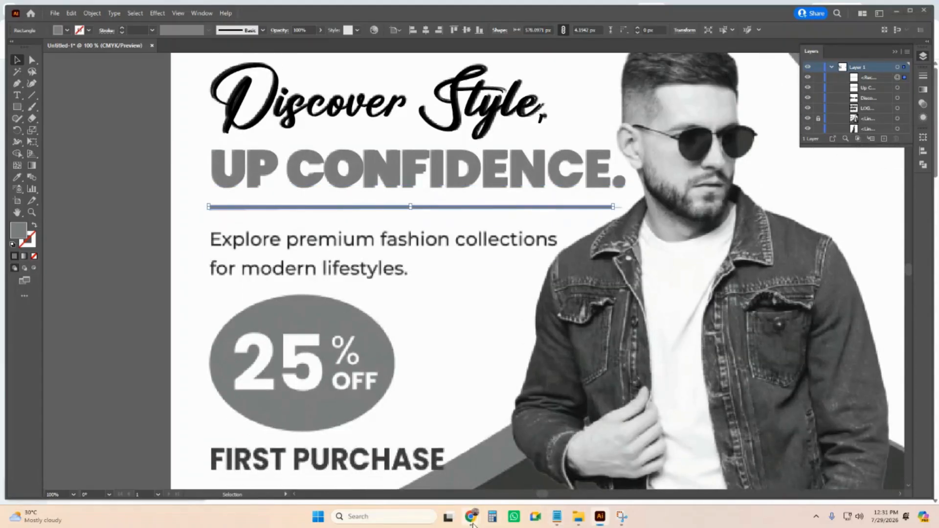
# Step: Switch to the job sheet PDF in Chrome and copy the line "Explore premium fashion collections for modern lifestyles."
pyautogui.moveTo(472, 525)
pyautogui.click(410, 457)
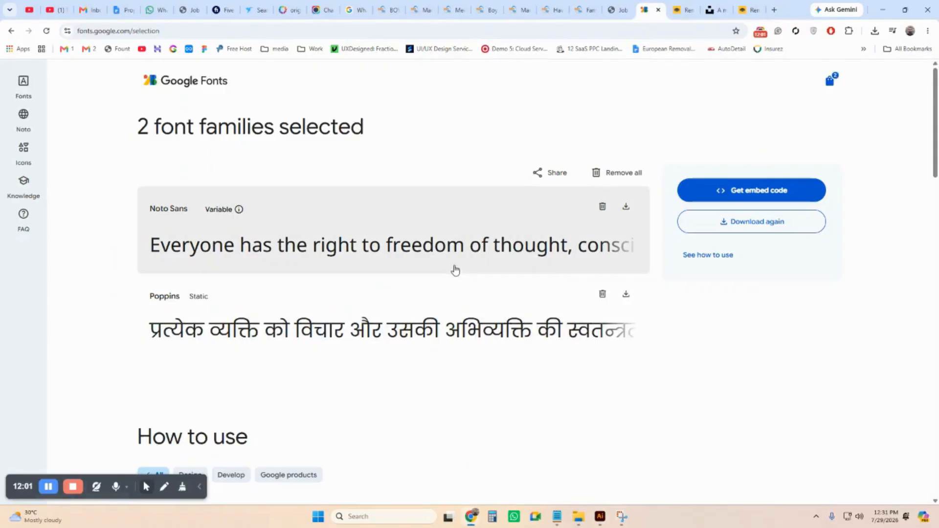
pyautogui.click(611, 9)
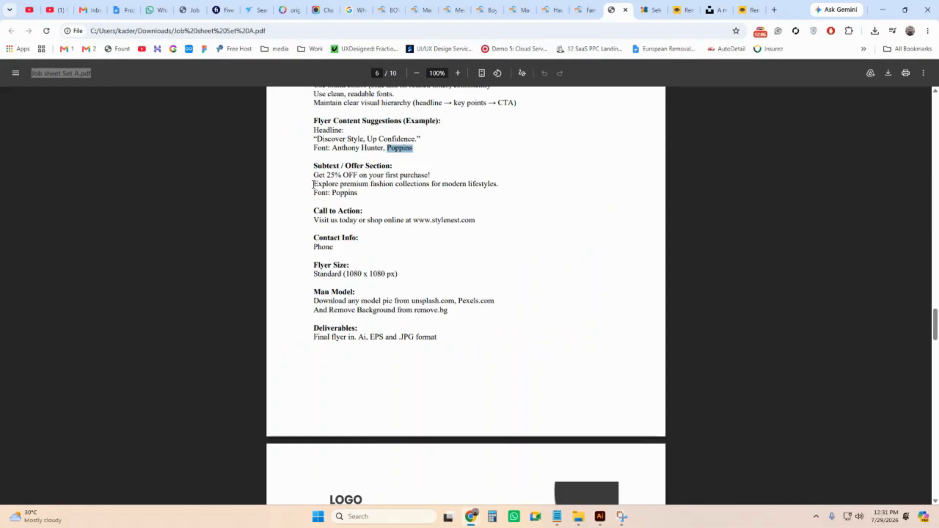
pyautogui.moveTo(313, 185); pyautogui.dragTo(501, 184)
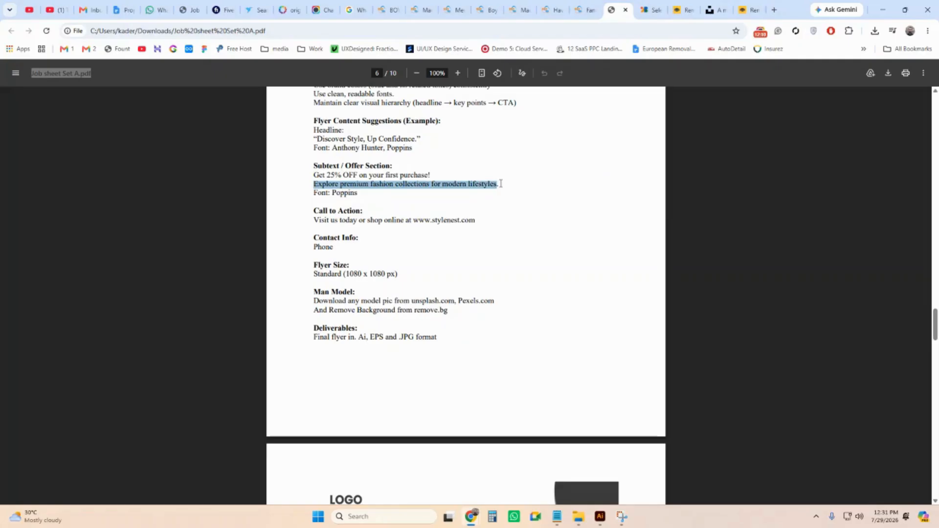
pyautogui.rightClick(491, 185)
pyautogui.click(525, 196)
# Step: Return to Illustrator, paste the copied line and place it just below the divider, aligned with the headline's start
pyautogui.click(605, 520)
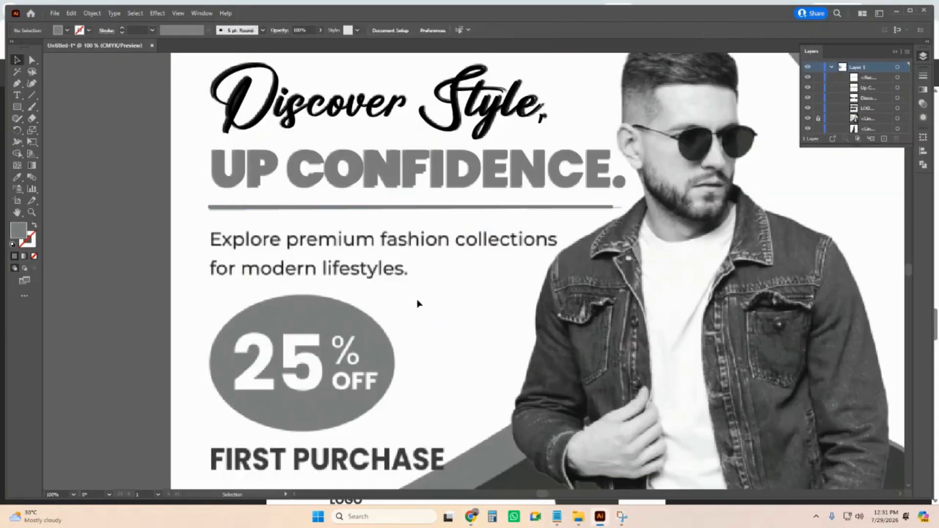
pyautogui.click(22, 97)
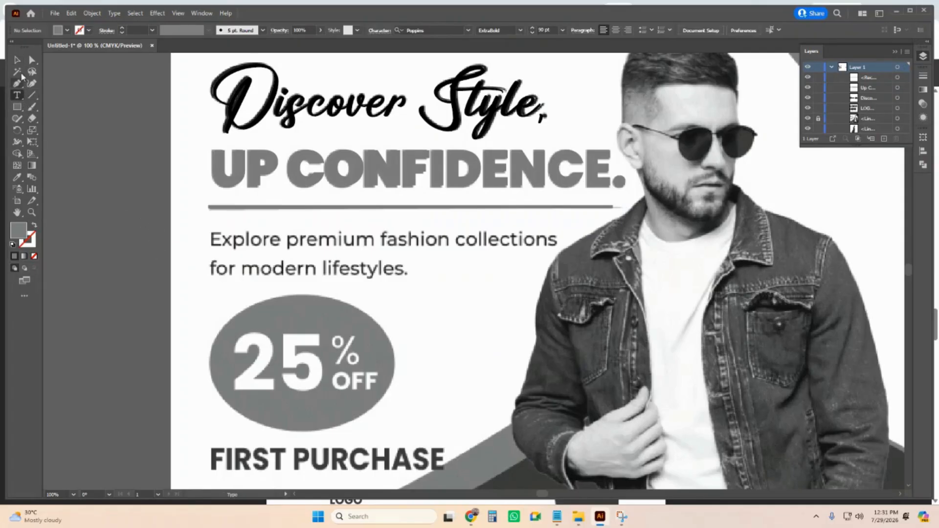
pyautogui.click(17, 60)
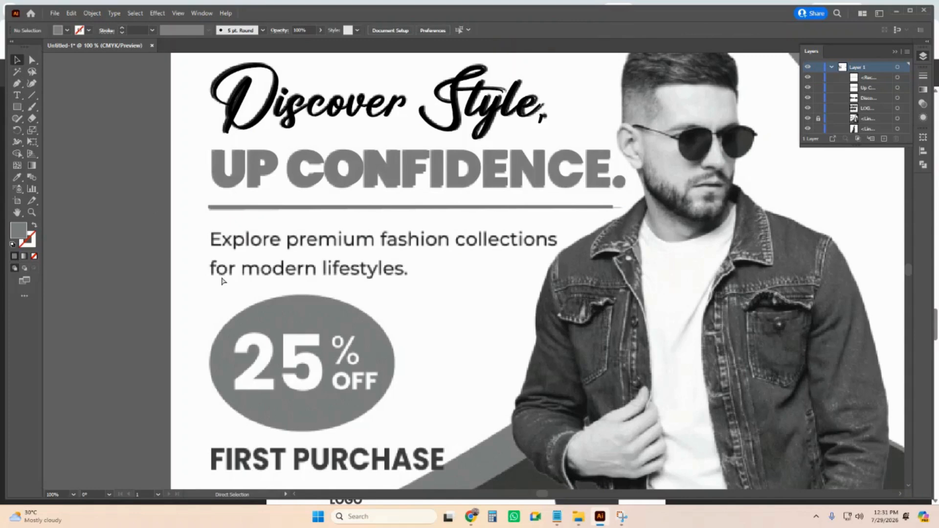
pyautogui.hotkey('ctrl', 'v')
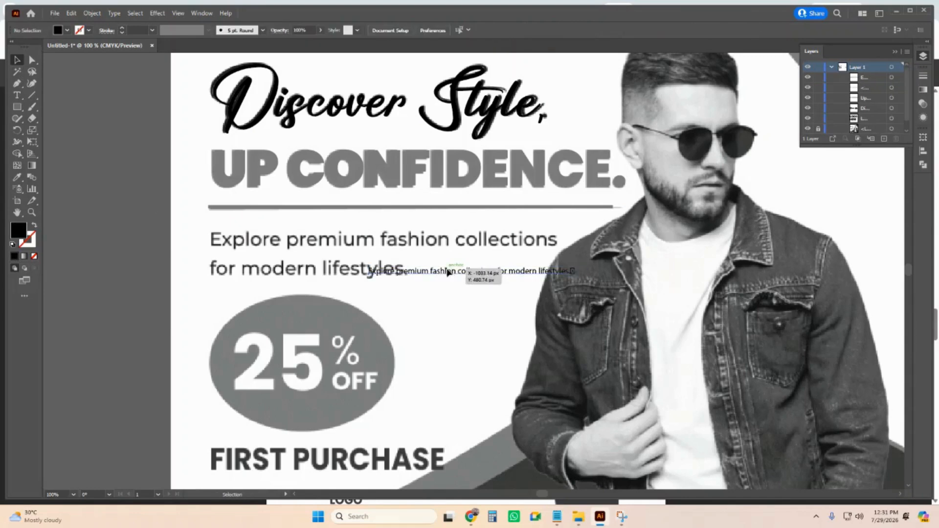
pyautogui.moveTo(402, 268); pyautogui.dragTo(290, 225)
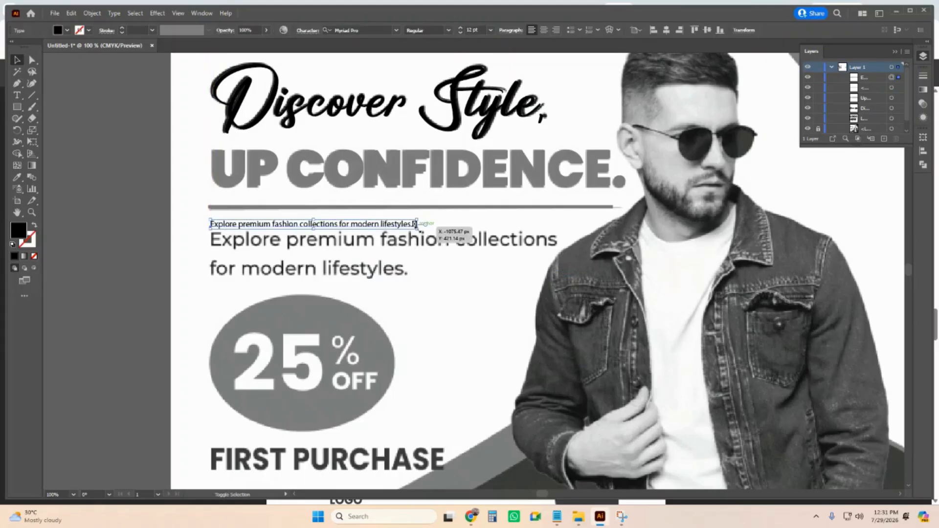
# Step: Remove the stray trailing character from the pasted line and scale the text over the reference tagline to about 32.6 pt
pyautogui.moveTo(418, 229); pyautogui.dragTo(536, 267)
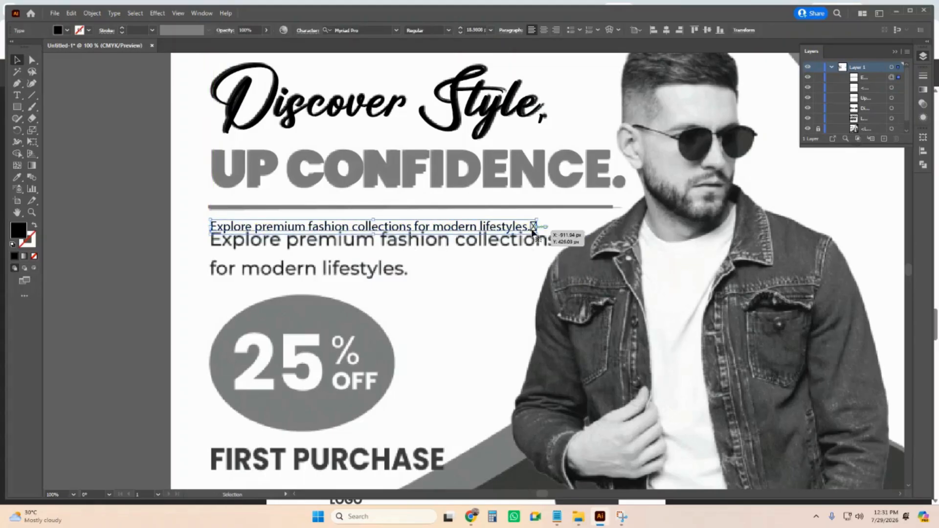
pyautogui.doubleClick(532, 231)
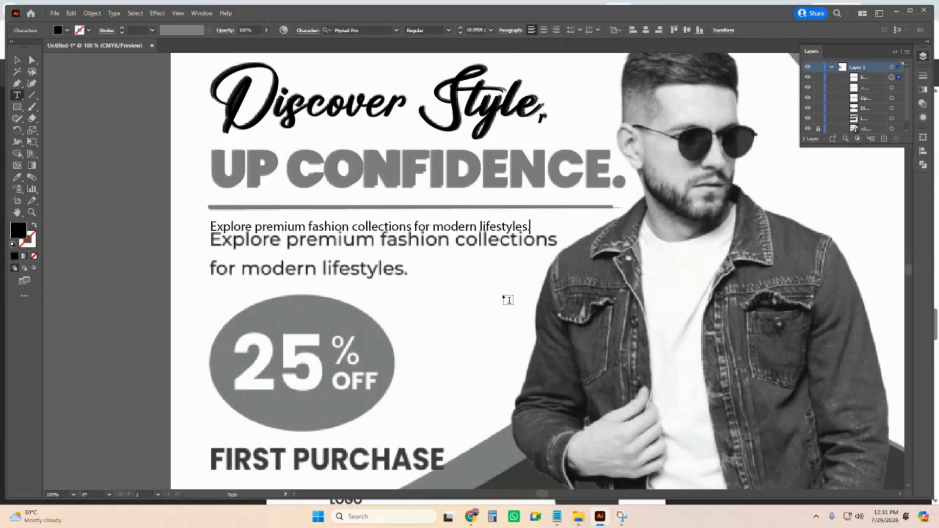
pyautogui.click(16, 61)
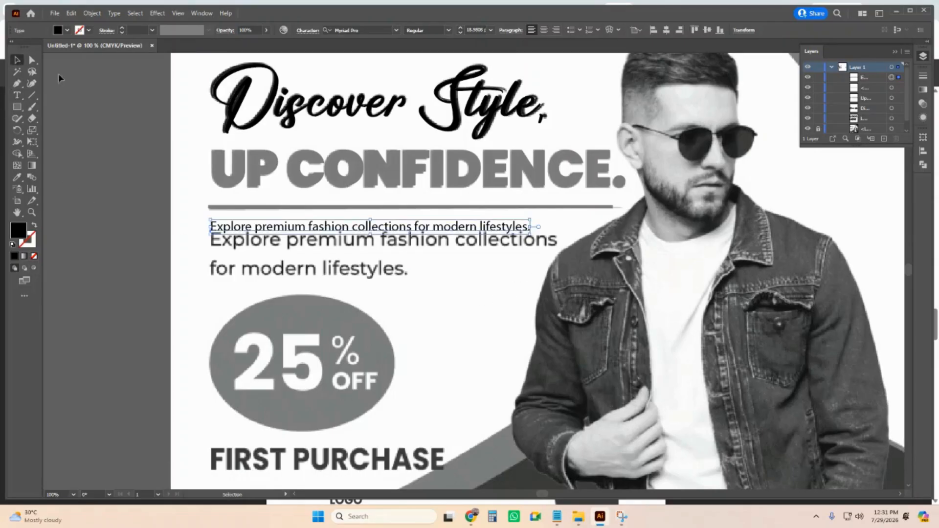
pyautogui.moveTo(531, 235); pyautogui.dragTo(828, 309)
pyautogui.moveTo(290, 233); pyautogui.dragTo(289, 243)
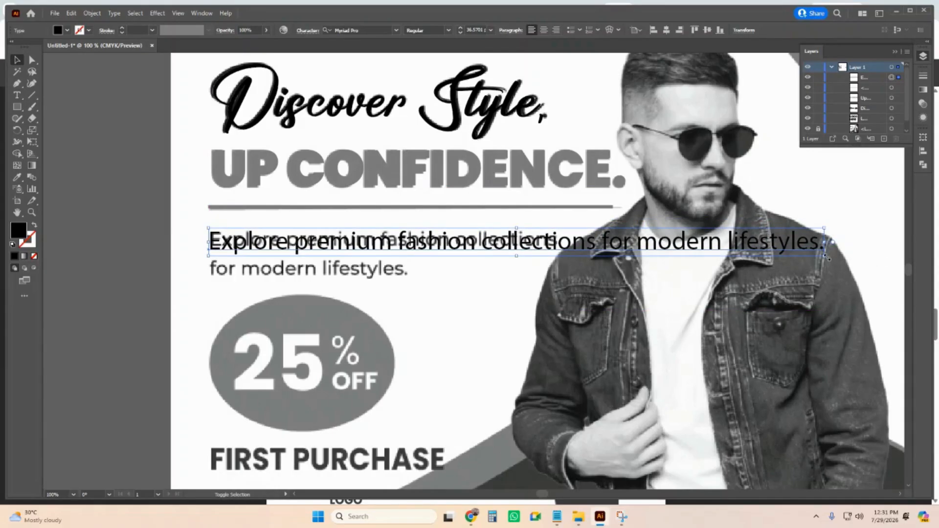
pyautogui.moveTo(827, 257); pyautogui.dragTo(758, 254)
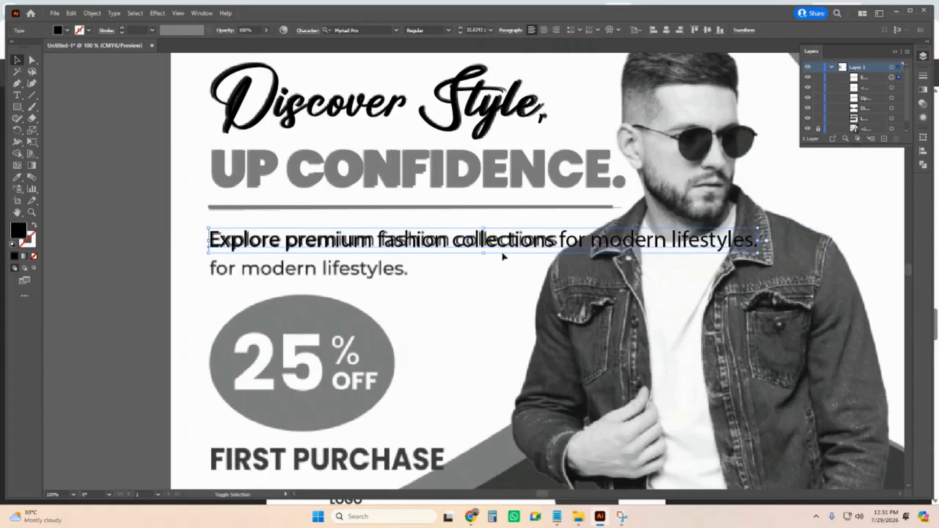
# Step: Break the tagline before "for" so that "for modern lifestyles." starts a second line, and select the text block
pyautogui.doubleClick(560, 241)
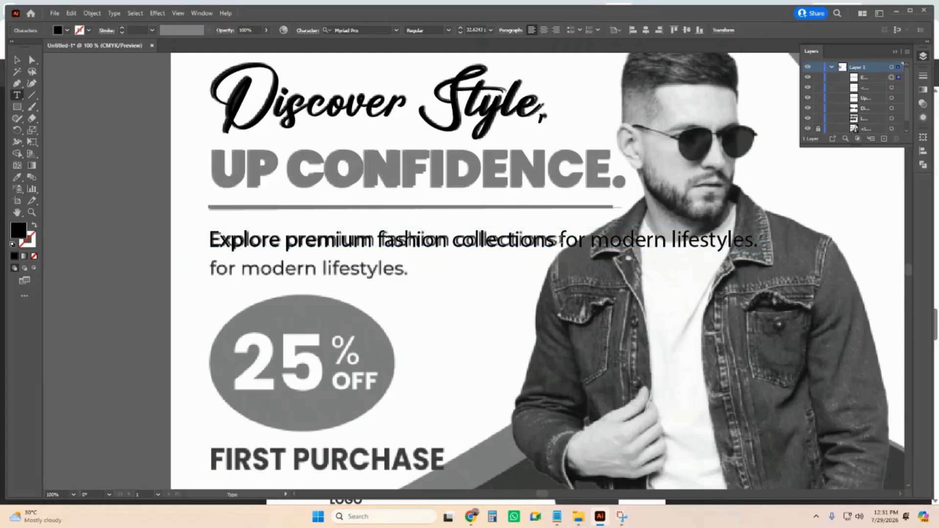
pyautogui.press('Return')
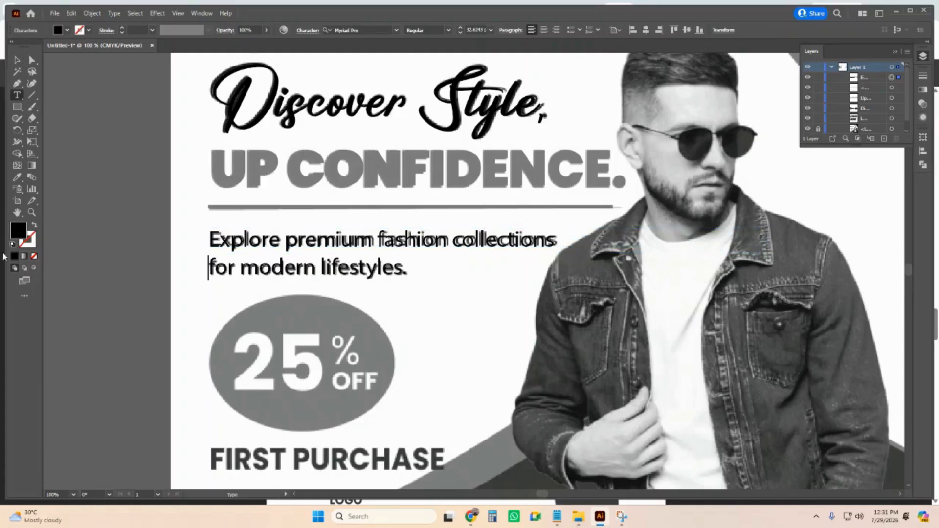
pyautogui.click(17, 60)
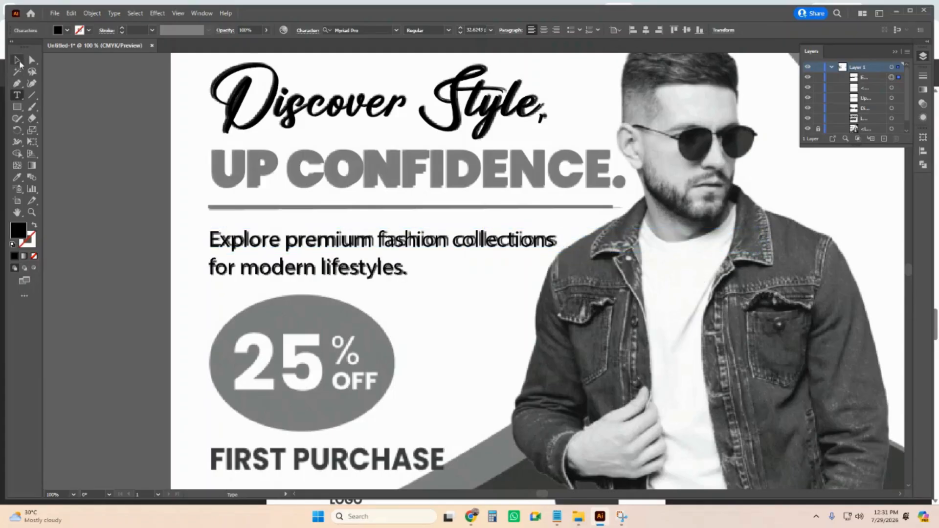
pyautogui.click(412, 303)
pyautogui.scroll(-1, 412, 302)
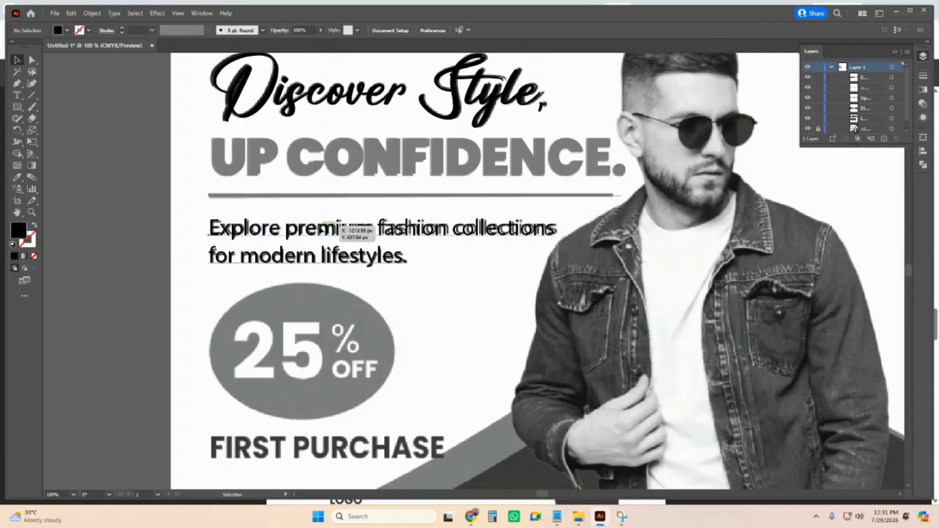
pyautogui.click(342, 228)
pyautogui.scroll(-1, 327, 247)
pyautogui.scroll(-4, 327, 247)
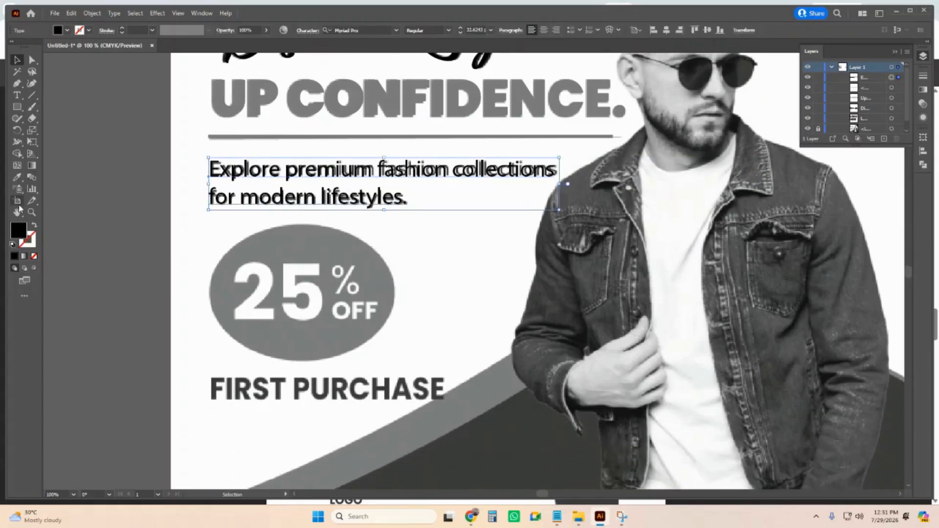
# Step: Activate the Ellipse tool for tracing the reference's oval discount badge
pyautogui.click(19, 107)
pyautogui.click(61, 130)
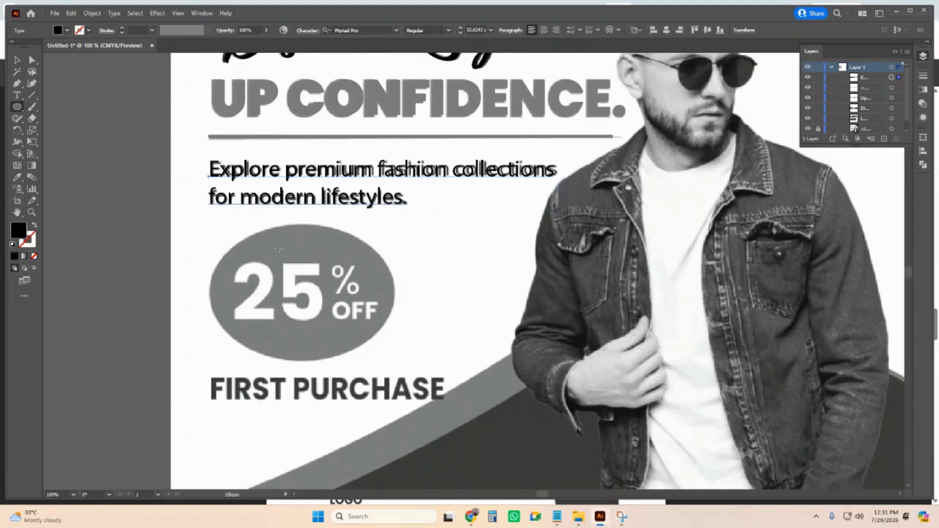
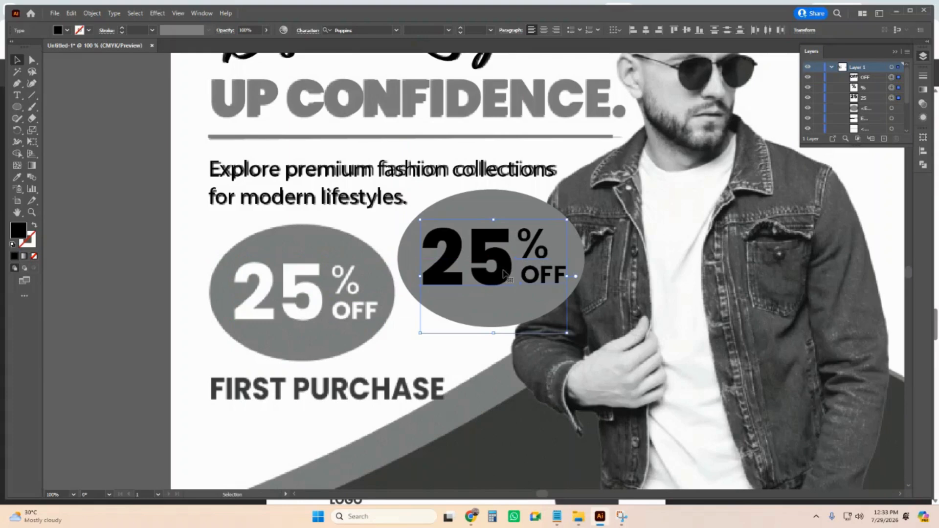
# Step: Group the grey ellipse with the "25", "%" and "OFF" texts and move the badge exactly over the reference badge
pyautogui.rightClick(504, 273)
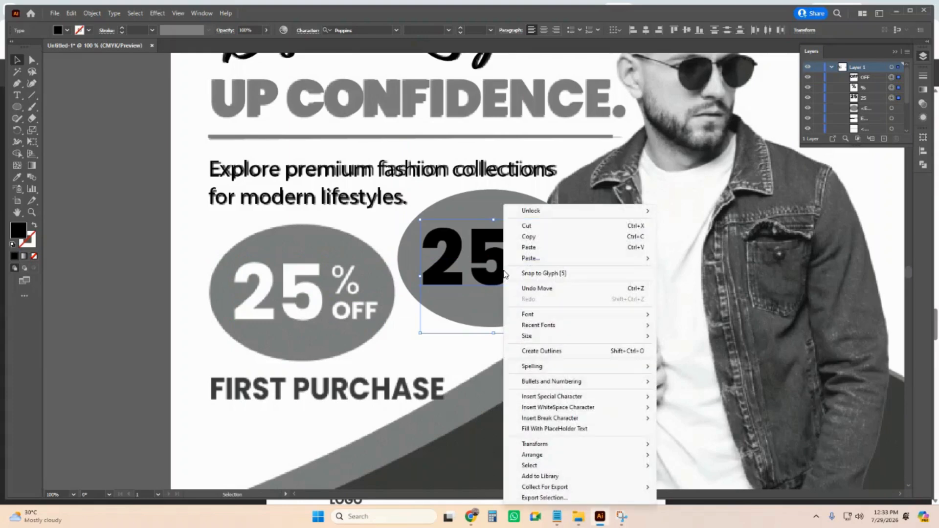
pyautogui.click(490, 198)
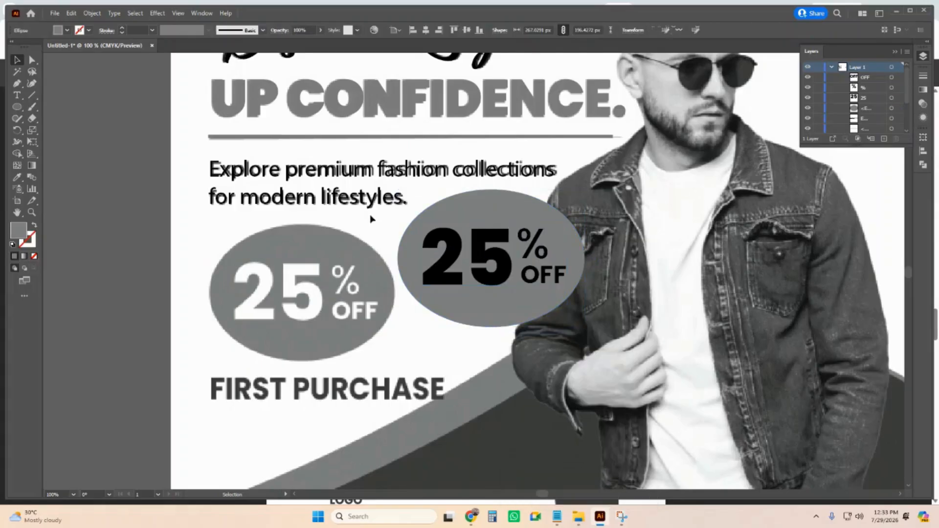
pyautogui.moveTo(371, 218); pyautogui.dragTo(592, 317)
pyautogui.rightClick(533, 255)
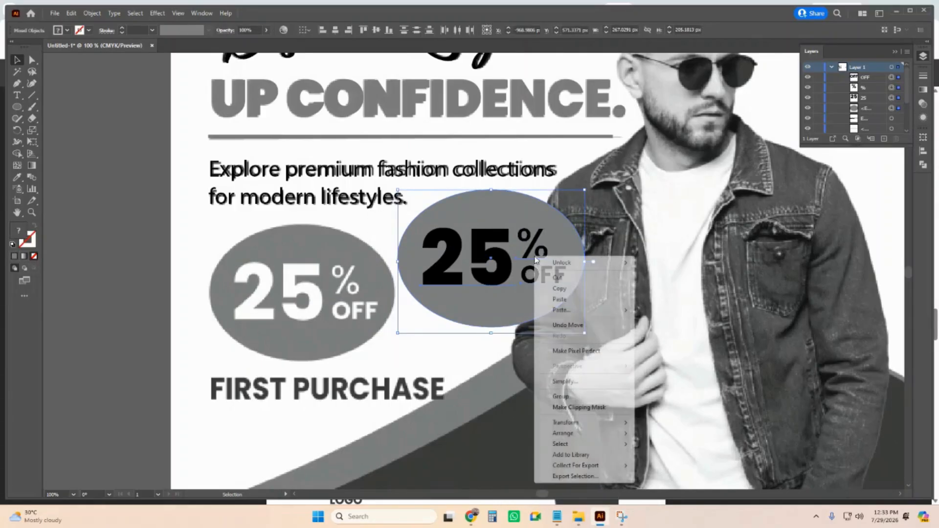
pyautogui.click(552, 397)
pyautogui.moveTo(426, 276); pyautogui.dragTo(308, 309)
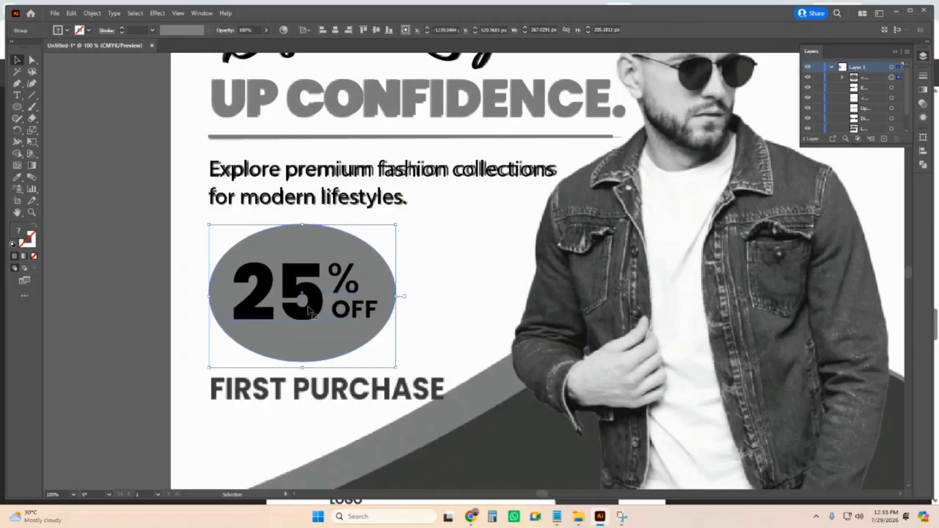
# Step: Ungroup the discount badge so its ellipse and text pieces can be edited separately
pyautogui.click(418, 295)
pyautogui.click(383, 295)
pyautogui.click(458, 271)
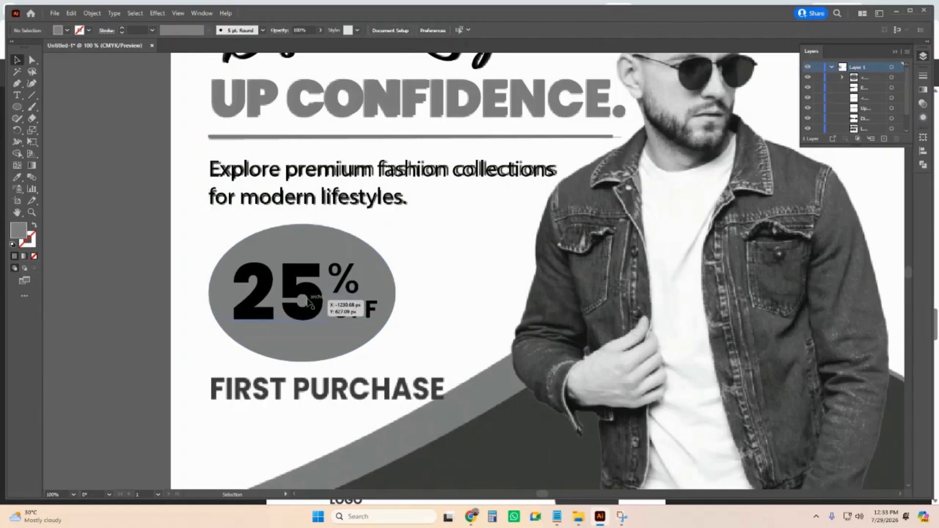
pyautogui.rightClick(307, 299)
pyautogui.click(306, 324)
pyautogui.rightClick(310, 318)
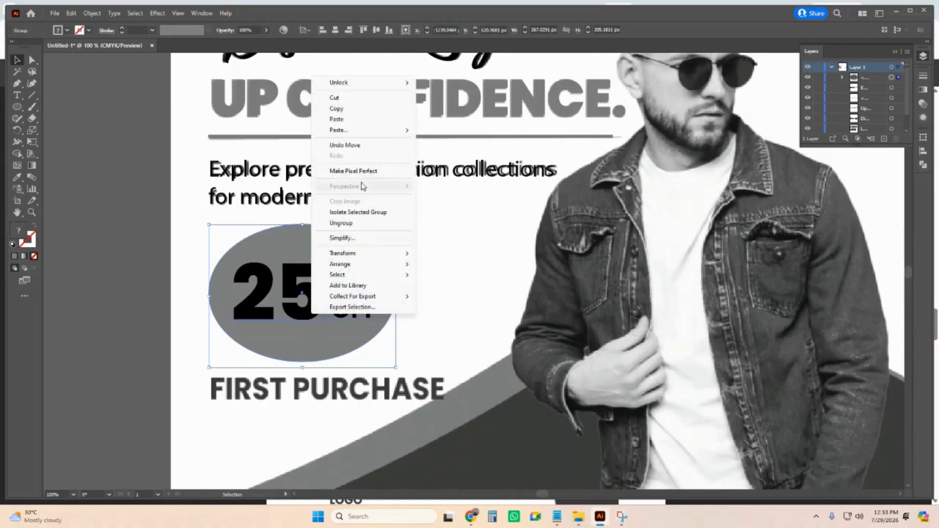
pyautogui.click(395, 227)
pyautogui.click(316, 300)
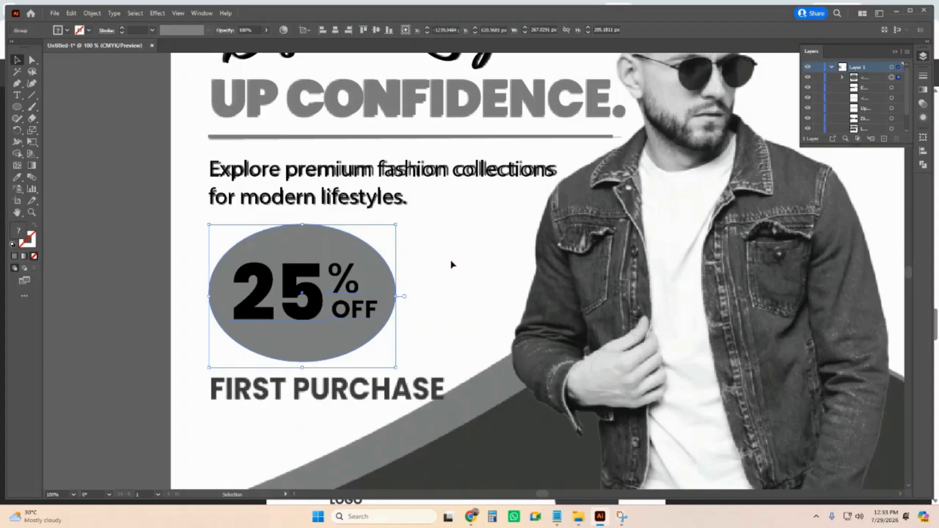
pyautogui.rightClick(304, 274)
pyautogui.click(324, 190)
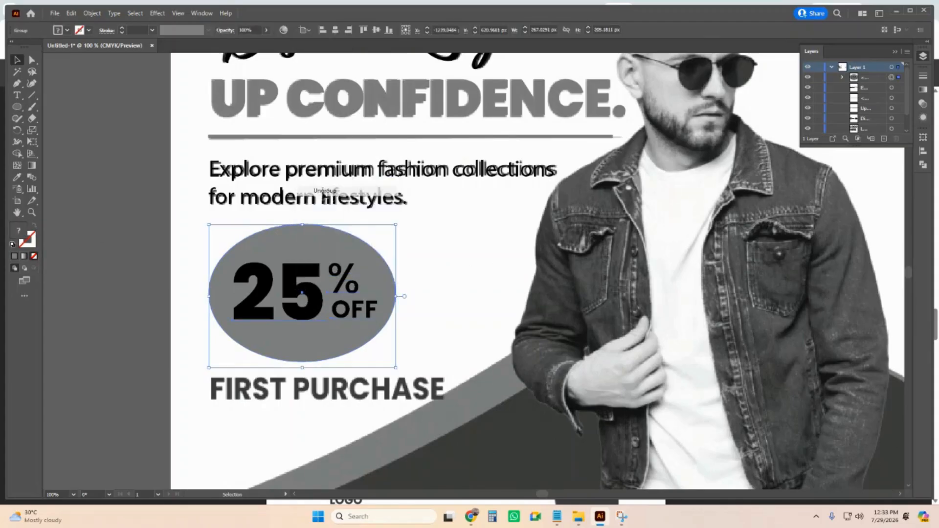
# Step: Change the fill colour of the badge's "25" text to white
pyautogui.click(308, 299)
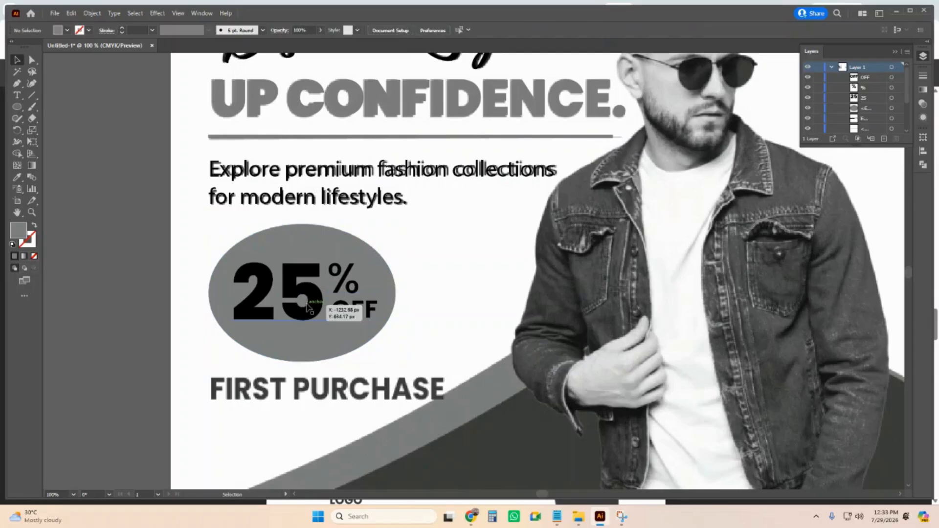
pyautogui.doubleClick(18, 230)
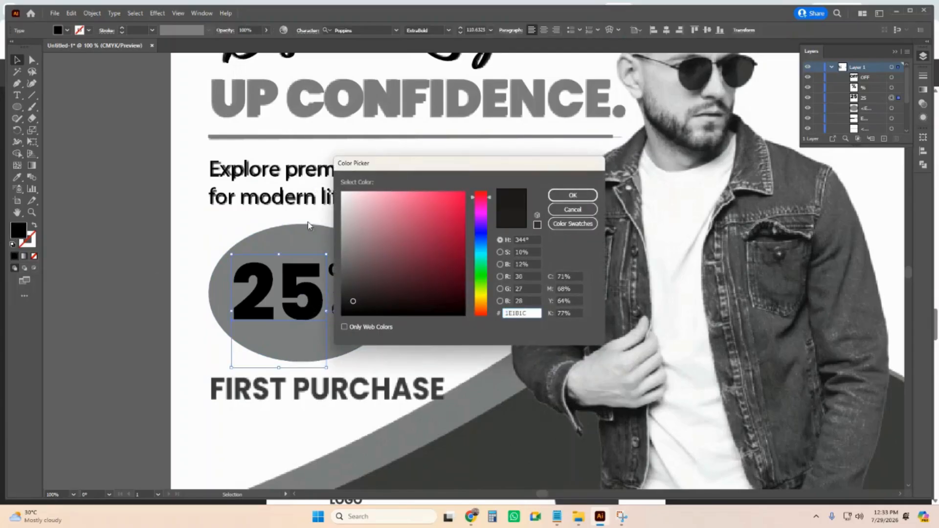
pyautogui.moveTo(344, 216); pyautogui.dragTo(329, 185)
pyautogui.click(572, 196)
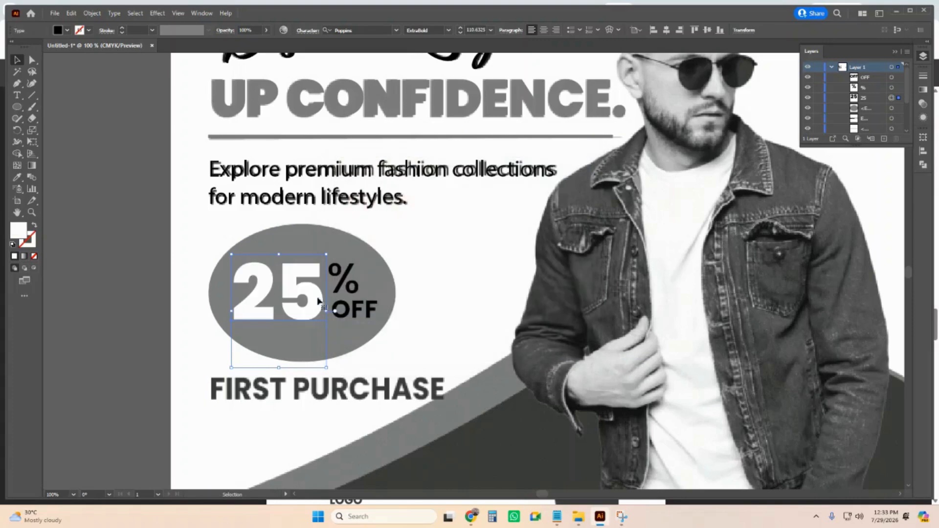
# Step: Recolour the badge's "%" and "OFF" texts white by sampling the flyer's white background with the Eyedropper
pyautogui.click(344, 279)
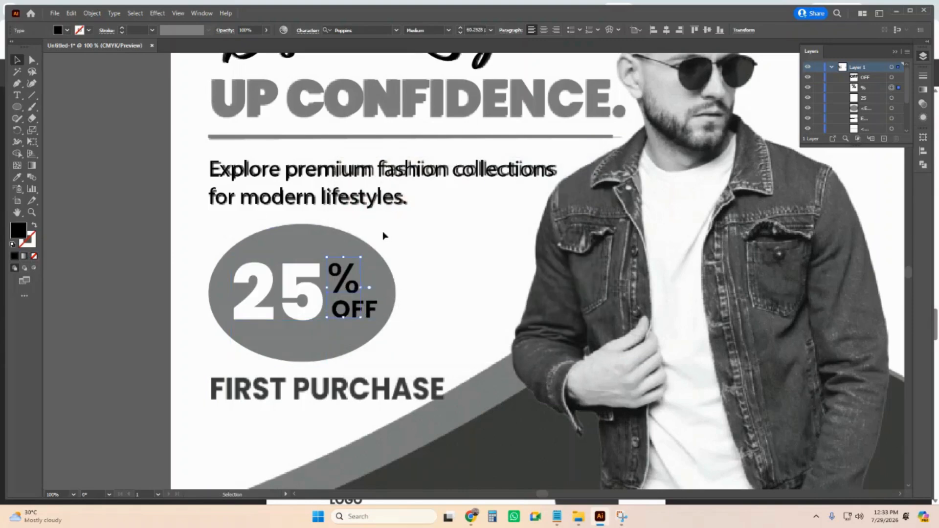
pyautogui.click(17, 177)
pyautogui.click(232, 218)
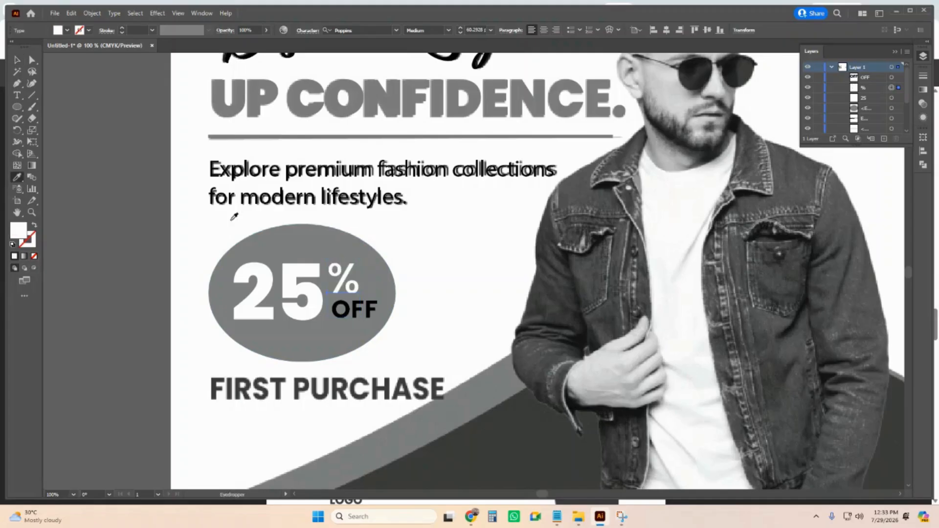
pyautogui.click(17, 60)
pyautogui.click(368, 315)
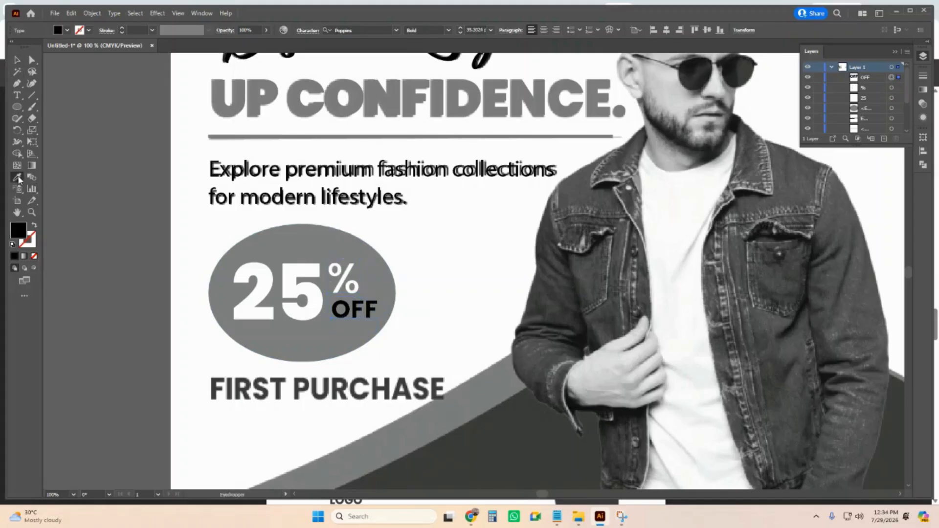
pyautogui.click(456, 253)
pyautogui.click(17, 61)
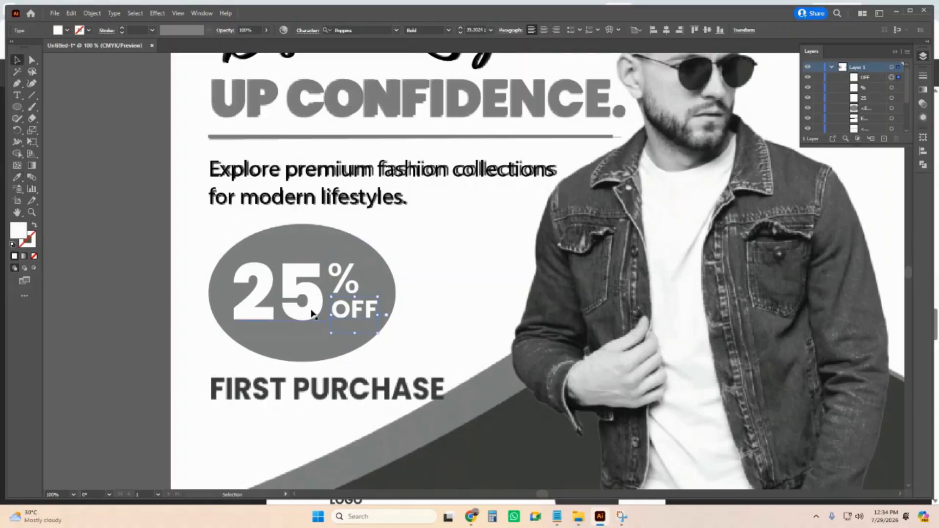
# Step: Group the white "25", "%" and "OFF" texts with the grey ellipse again and deselect the badge
pyautogui.click(349, 288)
pyautogui.keyDown('shift'); pyautogui.click(371, 314); pyautogui.keyUp('shift')
pyautogui.keyDown('shift'); pyautogui.click(308, 306); pyautogui.keyUp('shift')
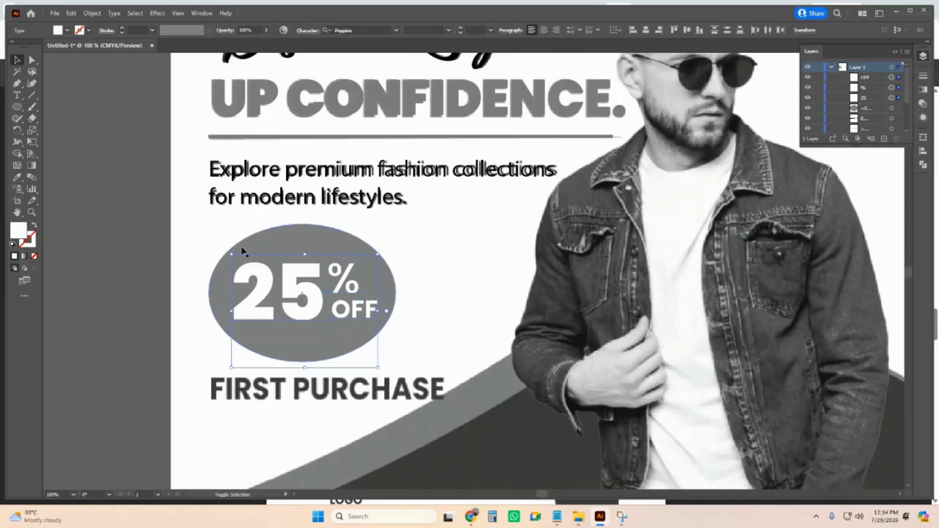
pyautogui.keyDown('shift'); pyautogui.click(309, 244); pyautogui.keyUp('shift')
pyautogui.rightClick(321, 236)
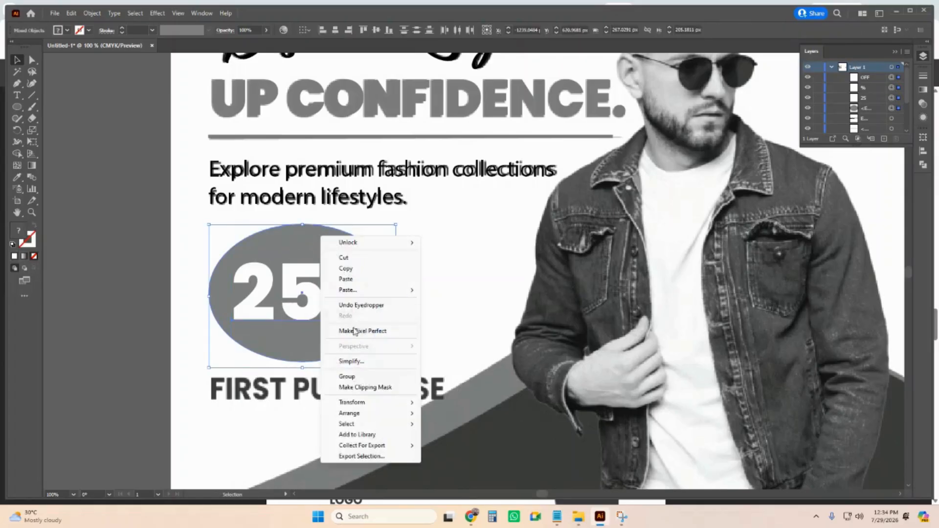
pyautogui.click(347, 376)
pyautogui.click(438, 261)
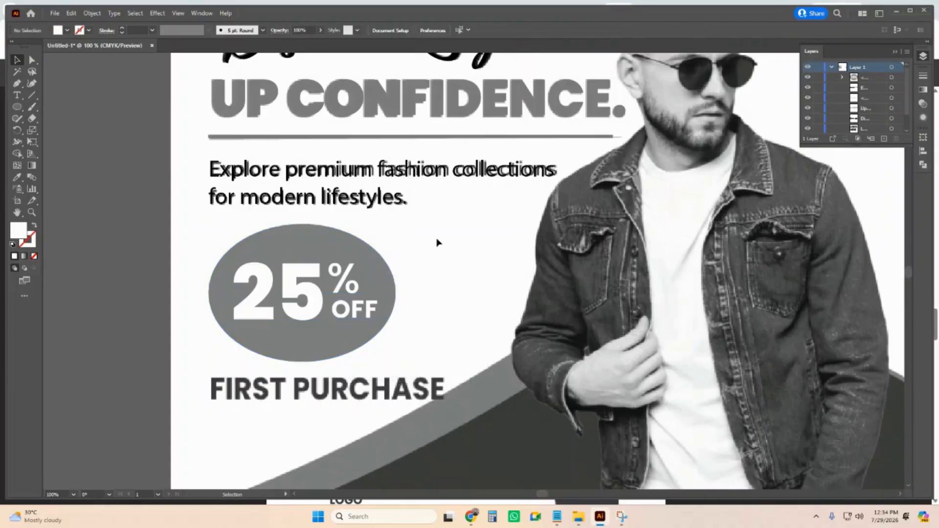
# Step: Add the point text "FIRST PURCHASE" below the 25% OFF ellipse
pyautogui.click(299, 343)
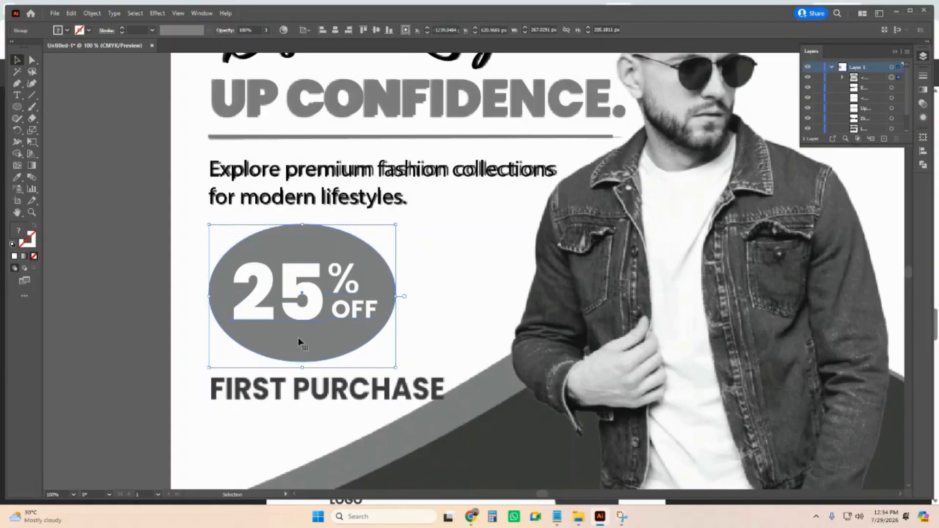
pyautogui.click(431, 288)
pyautogui.scroll(-2, 434, 287)
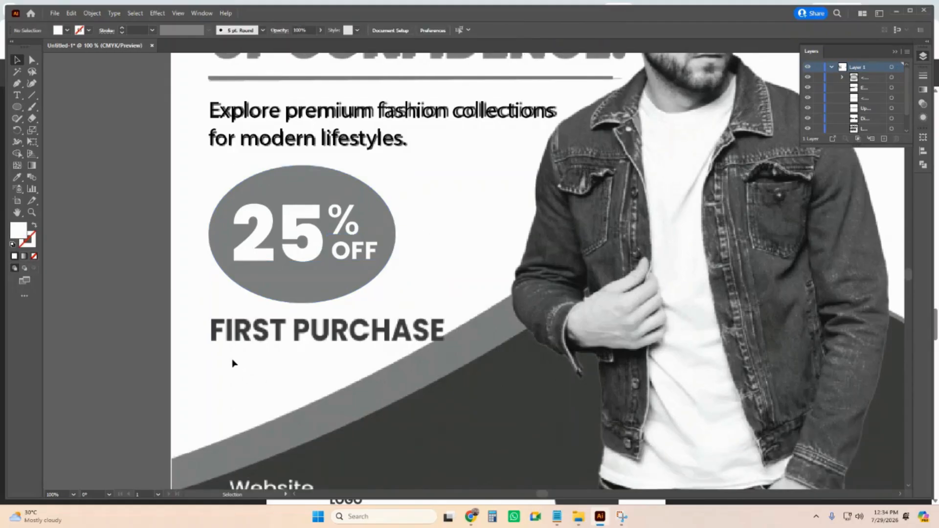
pyautogui.scroll(-1, 424, 364)
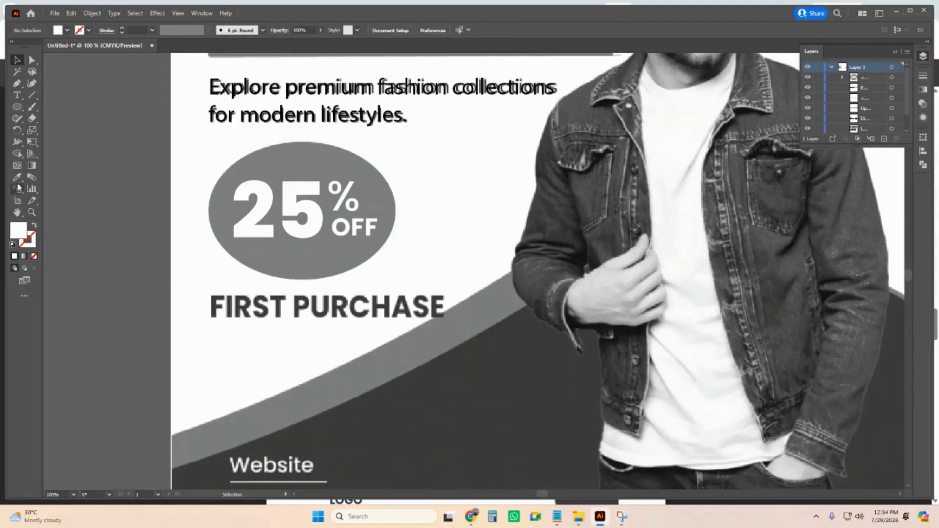
pyautogui.click(17, 94)
pyautogui.click(218, 355)
pyautogui.write('F')
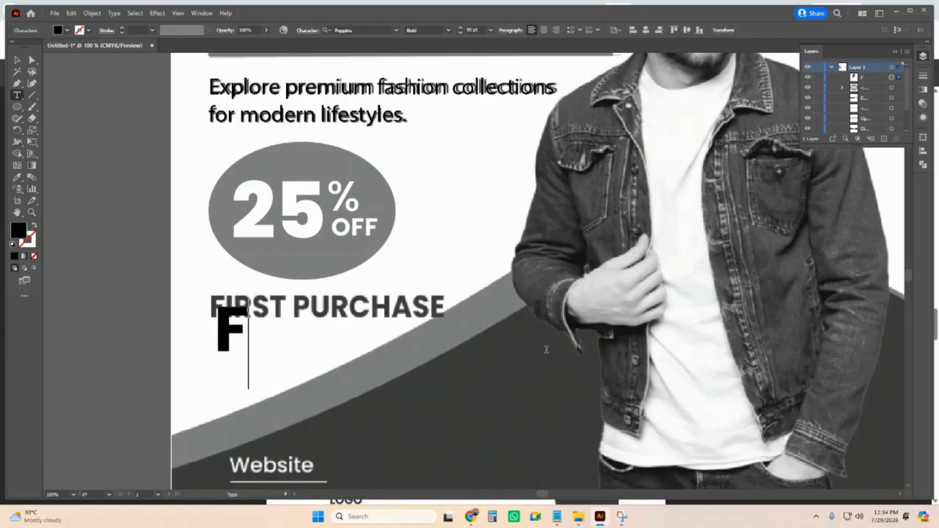
pyautogui.write('IRST')
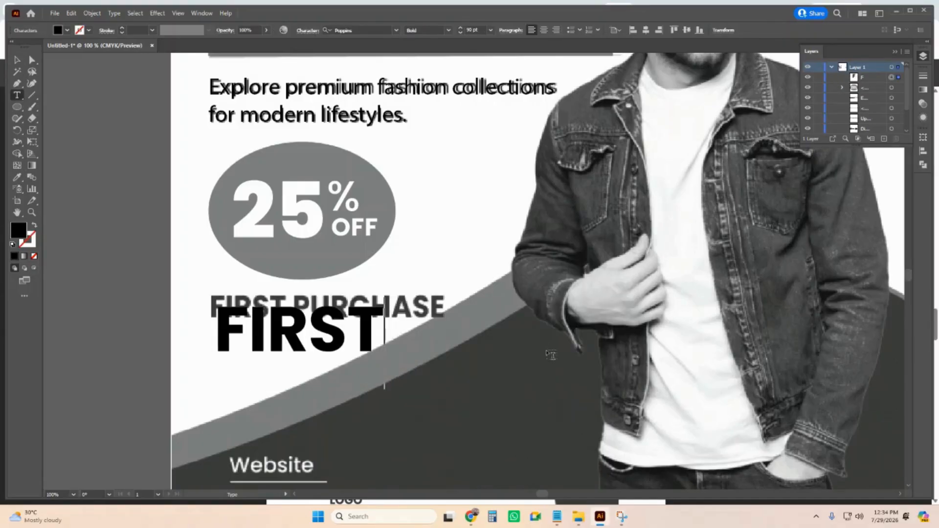
pyautogui.write(' PURC')
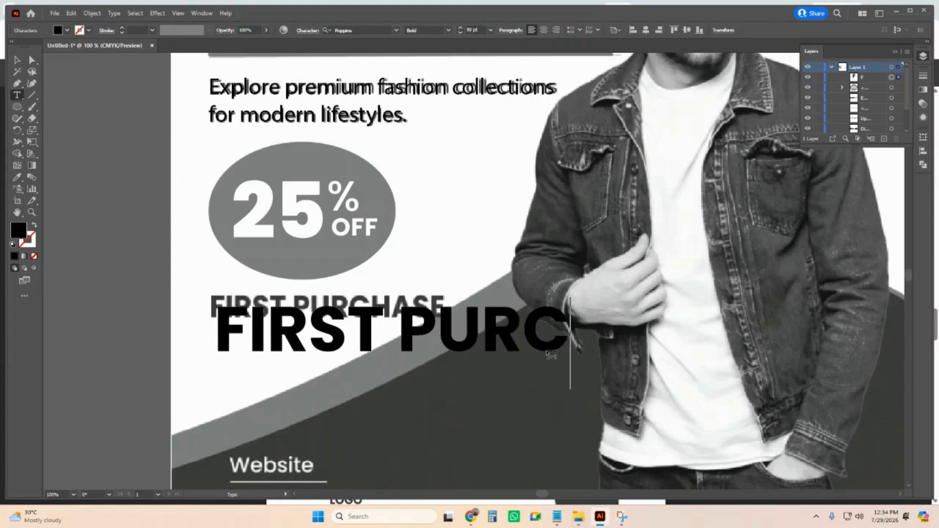
pyautogui.write('HASE')
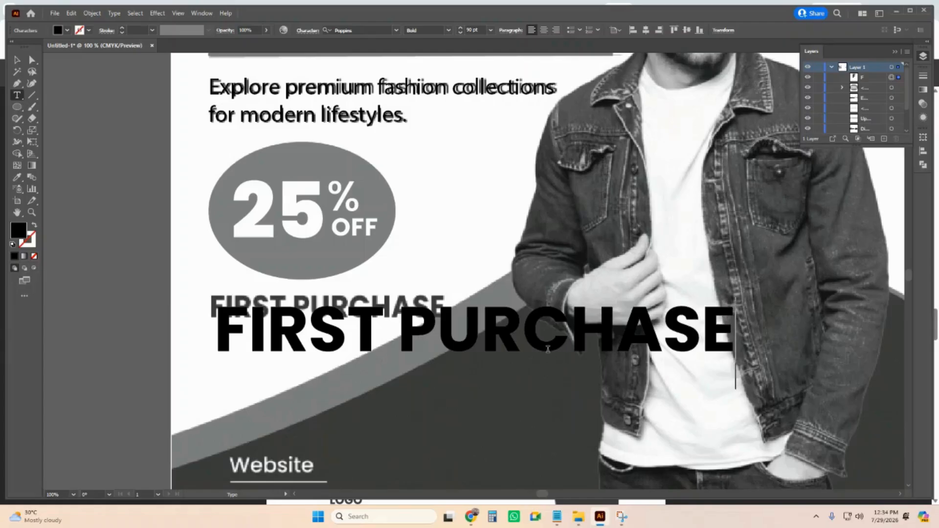
pyautogui.press('Escape')
# Step: Scale the FIRST PURCHASE text to about 41 pt and align it exactly over the matching line in the reference poster
pyautogui.moveTo(307, 335); pyautogui.dragTo(299, 353)
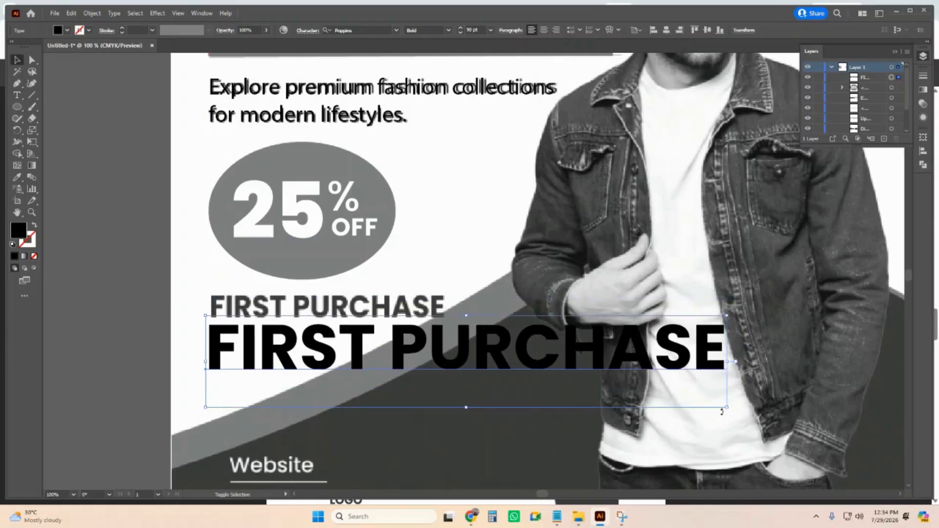
pyautogui.moveTo(729, 408); pyautogui.dragTo(507, 361)
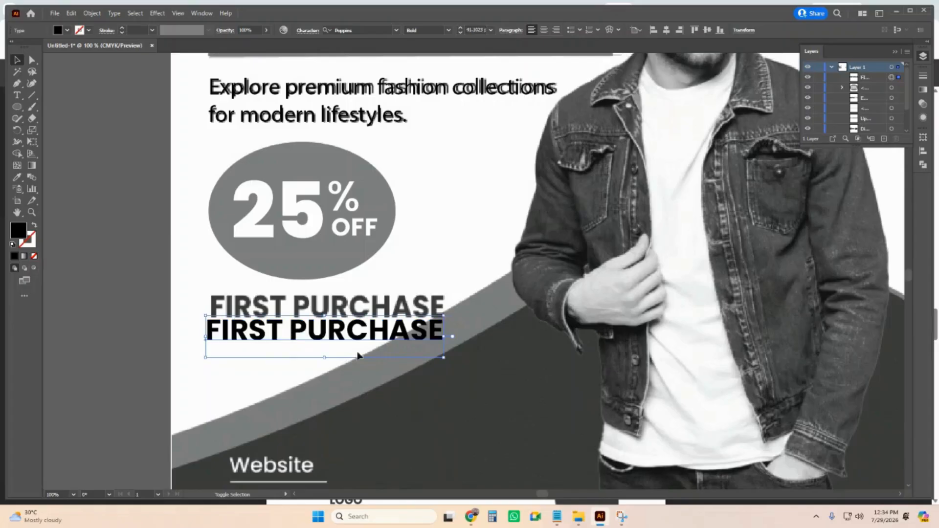
pyautogui.moveTo(229, 334); pyautogui.dragTo(234, 311)
pyautogui.click(463, 222)
pyautogui.scroll(-2, 459, 221)
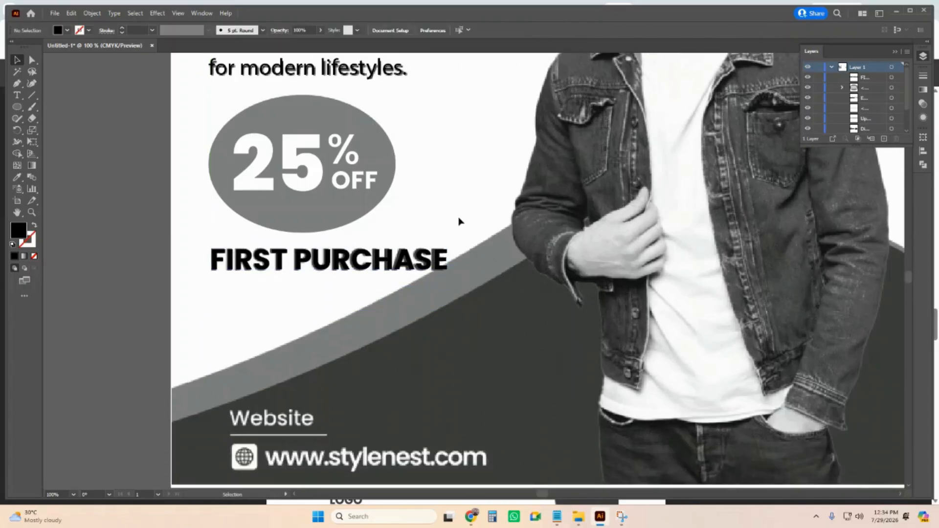
pyautogui.click(450, 267)
pyautogui.moveTo(446, 269); pyautogui.dragTo(447, 269)
pyautogui.click(210, 319)
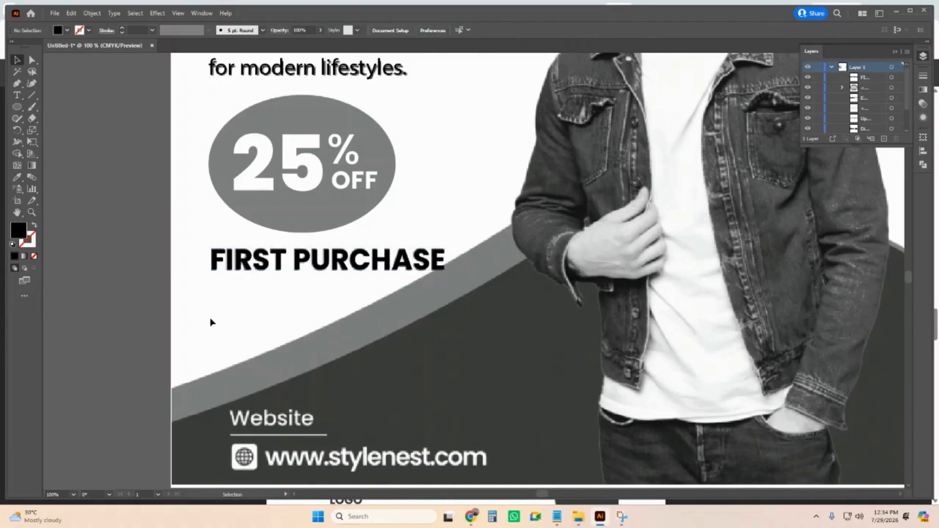
# Step: Move the linked photo of the man in black onto the reference poster's model and bring it to the front of Layer 1
pyautogui.scroll(10, 212, 322)
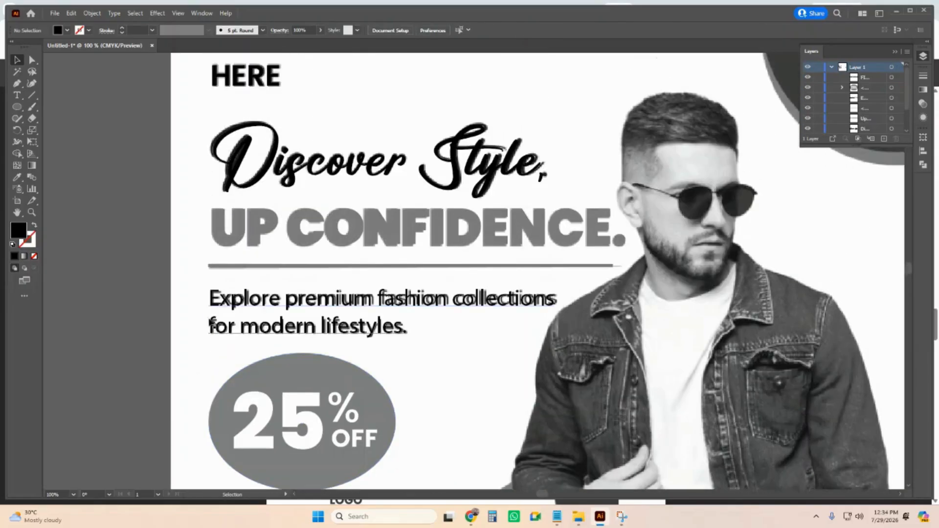
pyautogui.scroll(2, 211, 322)
pyautogui.hscroll(4, 203, 146)
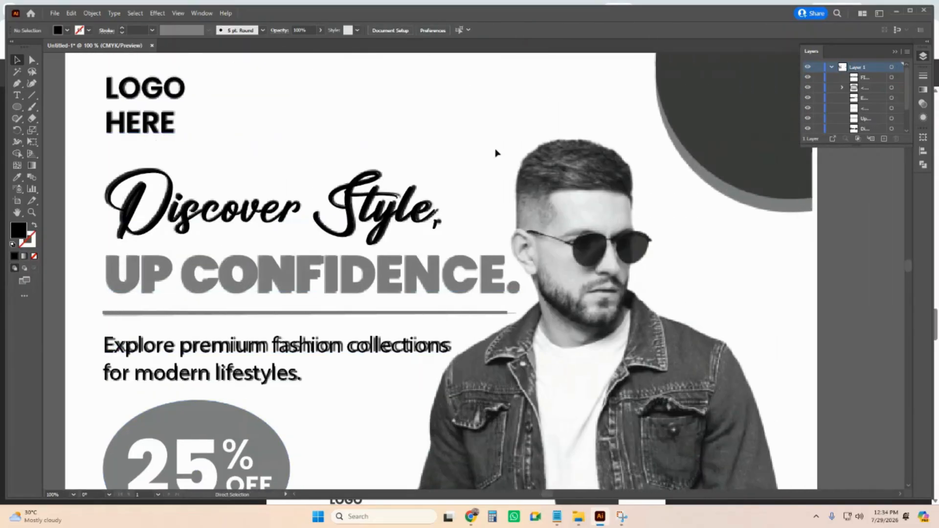
pyautogui.scroll(-4, 438, 134)
pyautogui.moveTo(877, 221); pyautogui.dragTo(493, 213)
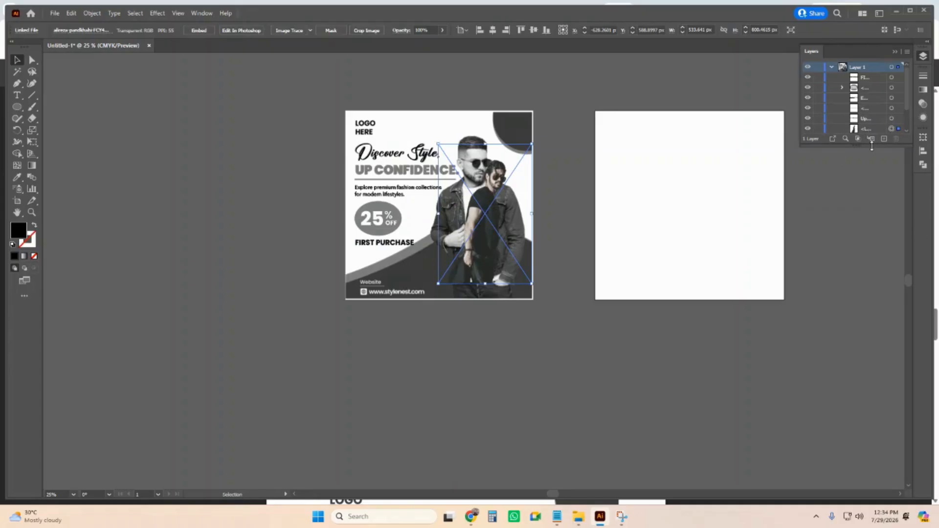
pyautogui.moveTo(872, 146); pyautogui.dragTo(871, 294)
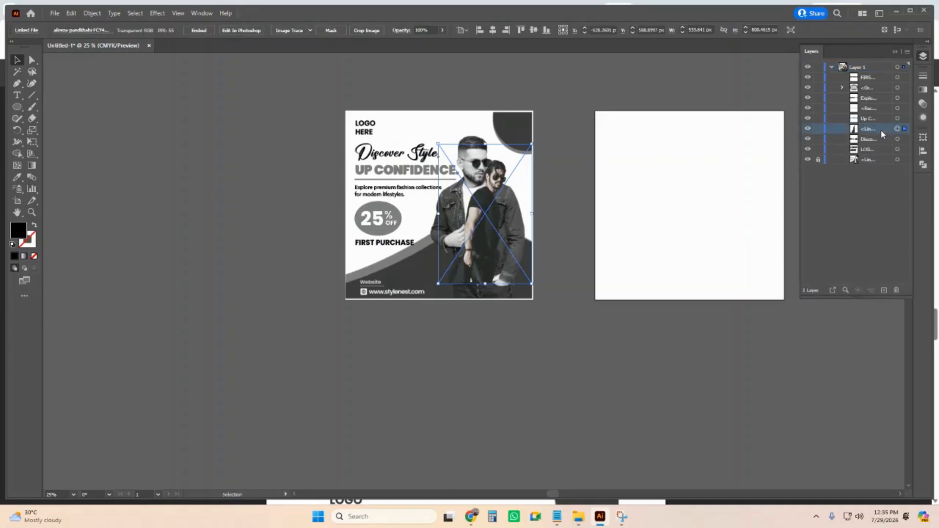
pyautogui.moveTo(884, 130); pyautogui.dragTo(875, 74)
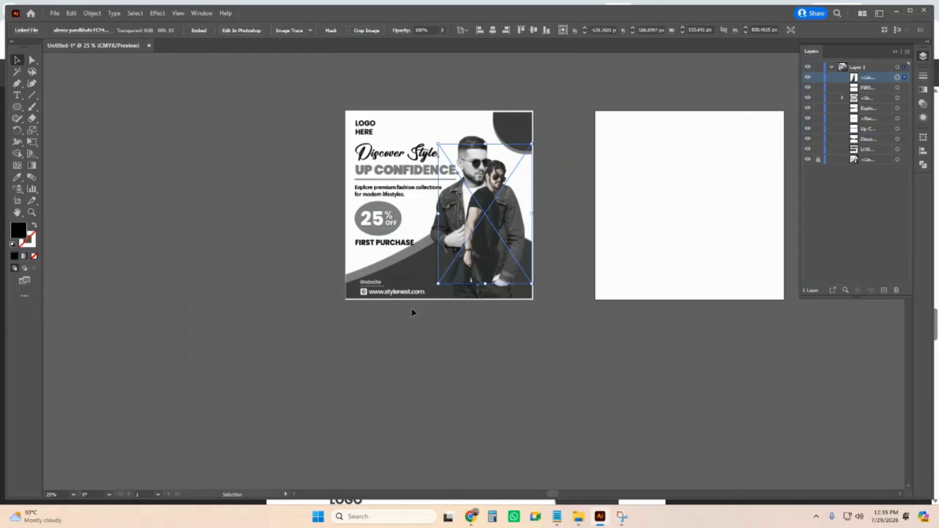
# Step: Enlarge the photo of the man in black to about 848 × 1272 px and place it over the reference model
pyautogui.moveTo(440, 284); pyautogui.dragTo(469, 249)
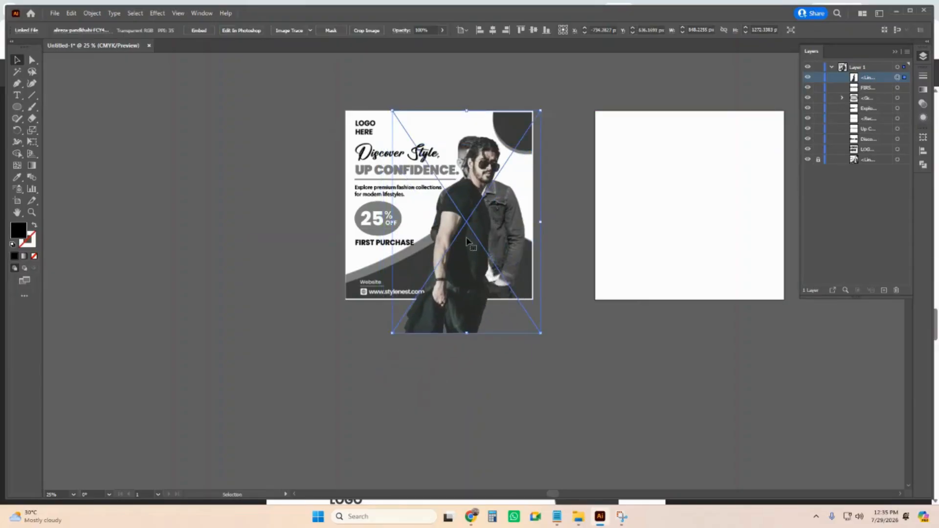
pyautogui.hscroll(-1, 540, 212)
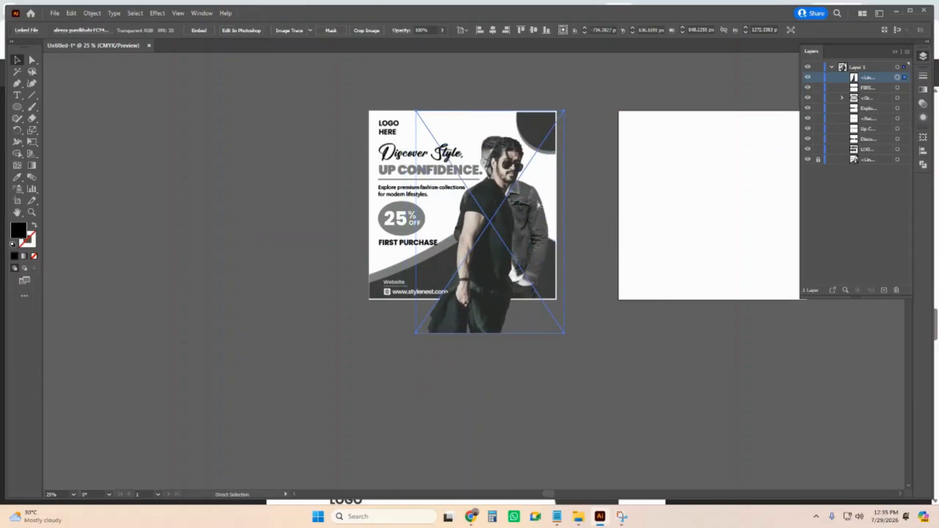
pyautogui.moveTo(476, 297); pyautogui.dragTo(485, 295)
# Step: Mirror the photo of the man in black horizontally with Transform Each, using Reflect X
pyautogui.rightClick(482, 262)
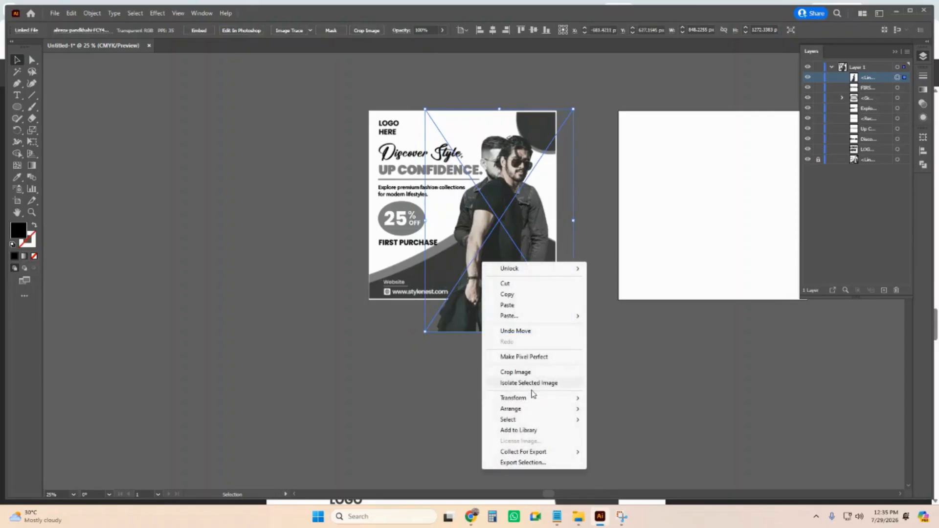
pyautogui.moveTo(533, 397)
pyautogui.click(663, 473)
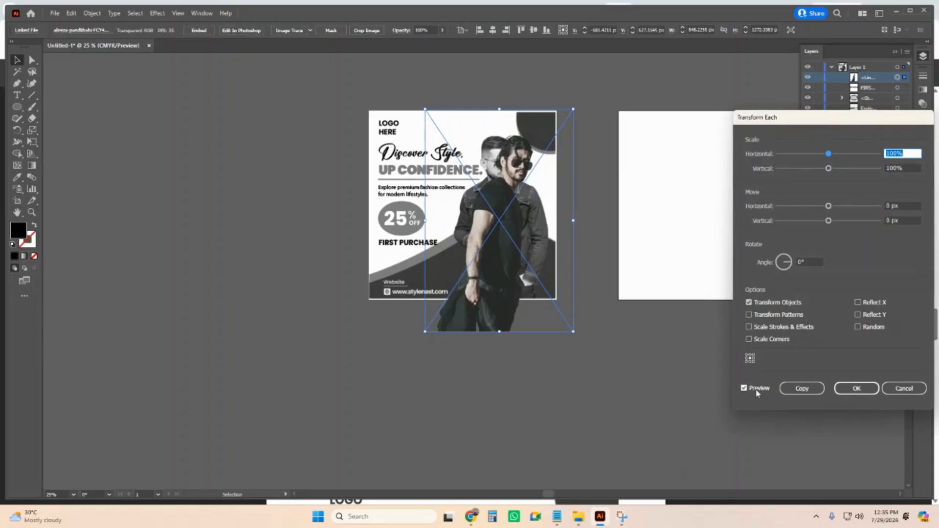
pyautogui.doubleClick(758, 389)
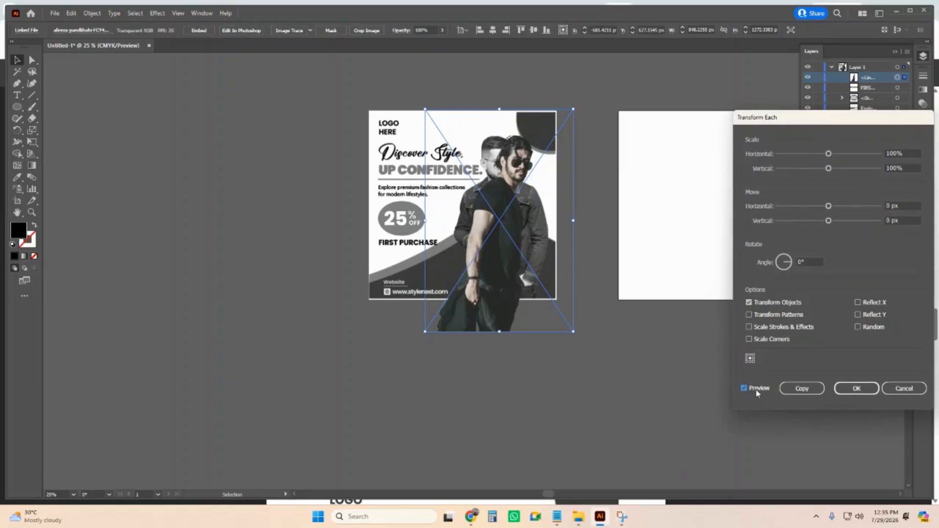
pyautogui.click(876, 306)
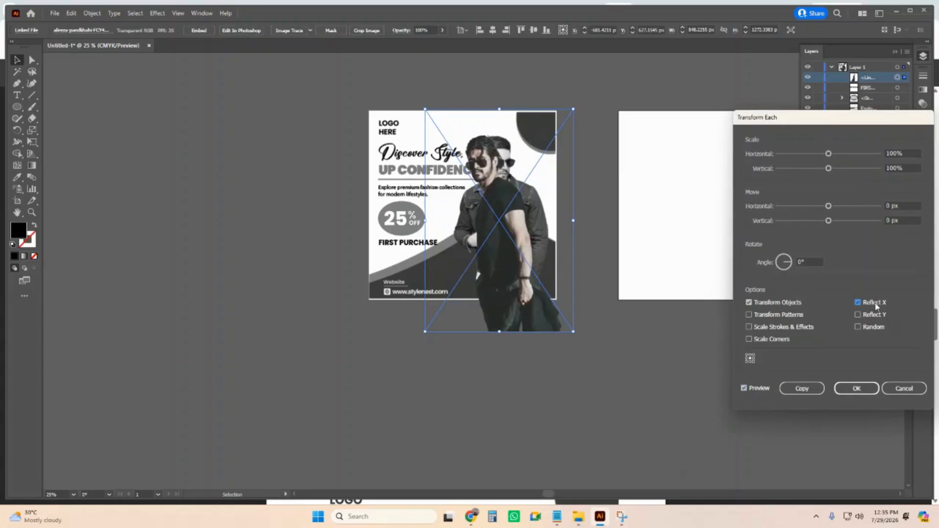
pyautogui.click(864, 390)
# Step: Resize the mirrored photo proportionally to about 840 × 1260 px and fit its head and body over the reference model
pyautogui.moveTo(574, 330); pyautogui.dragTo(651, 407)
pyautogui.moveTo(516, 315); pyautogui.dragTo(511, 301)
pyautogui.hscroll(-1, 507, 252)
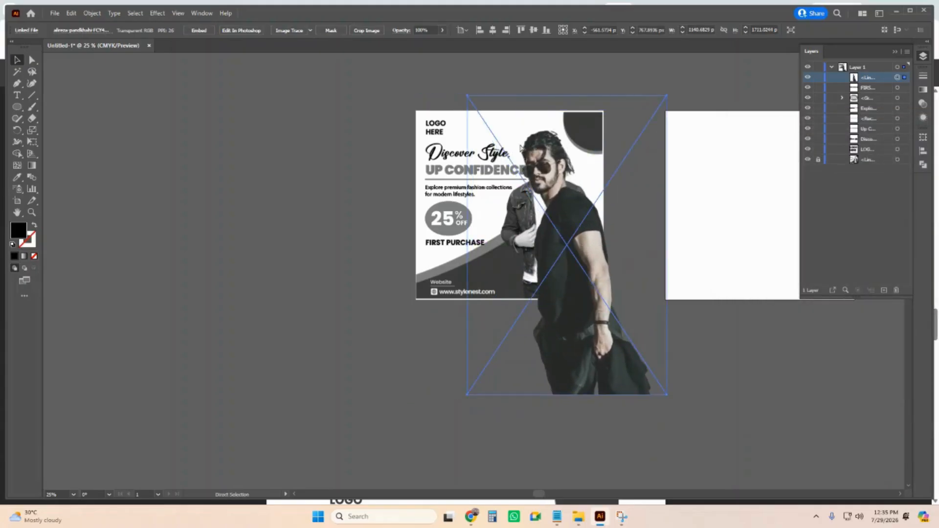
pyautogui.moveTo(586, 292); pyautogui.dragTo(577, 288)
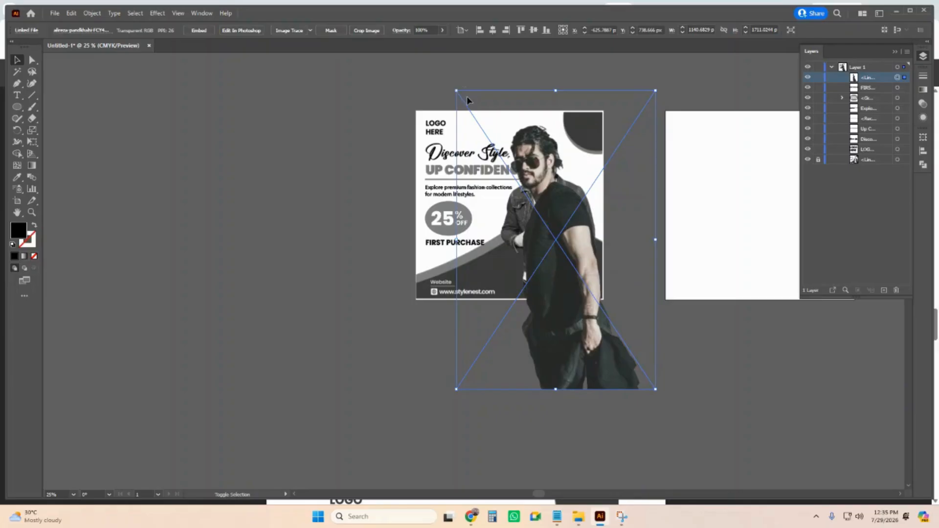
pyautogui.moveTo(560, 262); pyautogui.dragTo(565, 264)
pyautogui.moveTo(459, 386); pyautogui.dragTo(485, 358)
pyautogui.moveTo(574, 300); pyautogui.dragTo(568, 308)
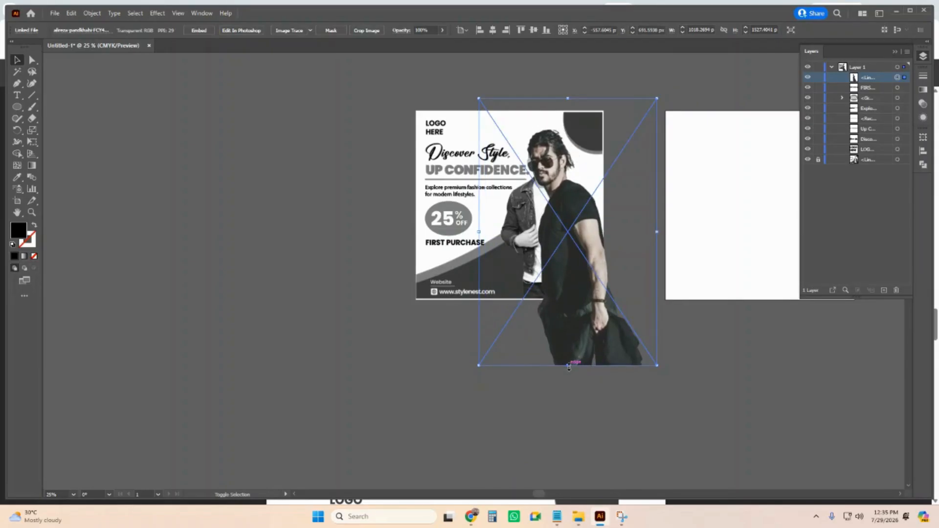
pyautogui.moveTo(568, 365); pyautogui.dragTo(568, 336)
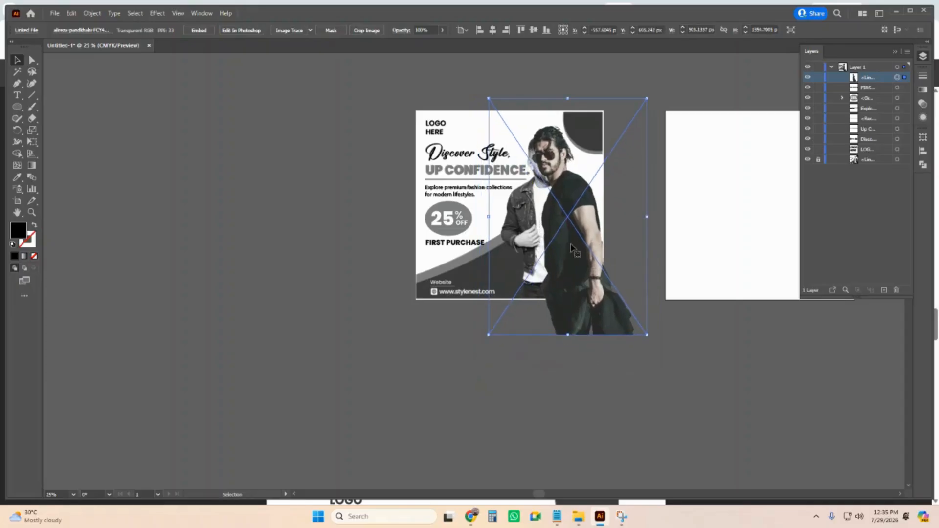
pyautogui.moveTo(576, 251); pyautogui.dragTo(571, 258)
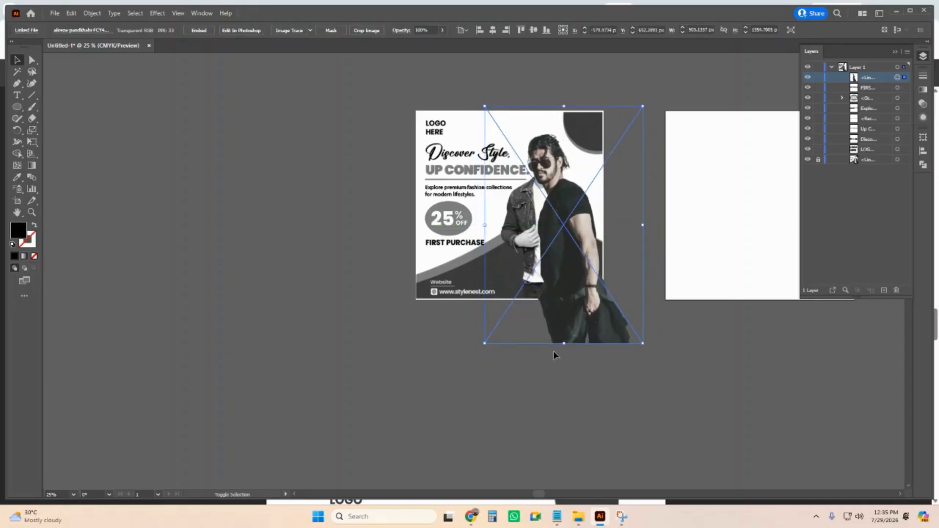
pyautogui.moveTo(563, 344); pyautogui.dragTo(566, 328)
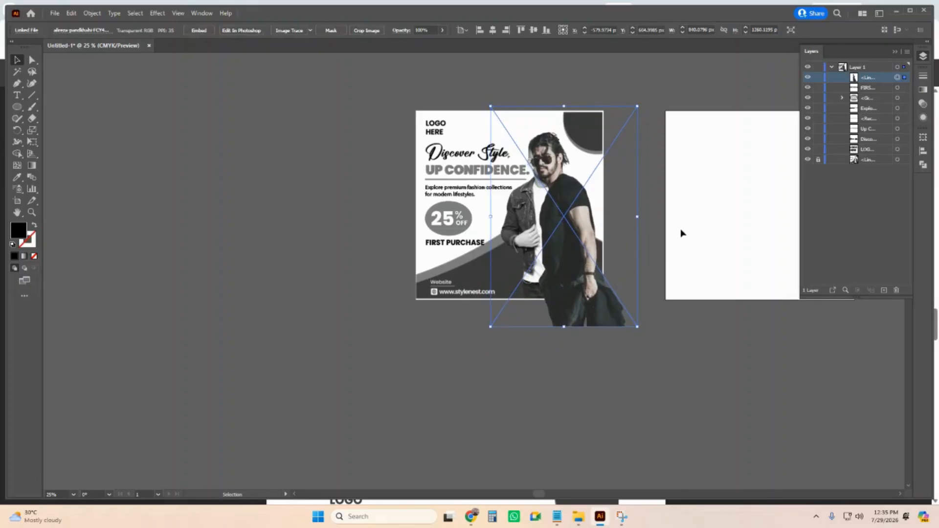
pyautogui.click(678, 347)
# Step: Draw a rectangle about 411 × 994 px over the man in black, ending at the poster's lower edge
pyautogui.hscroll(-2, 637, 224)
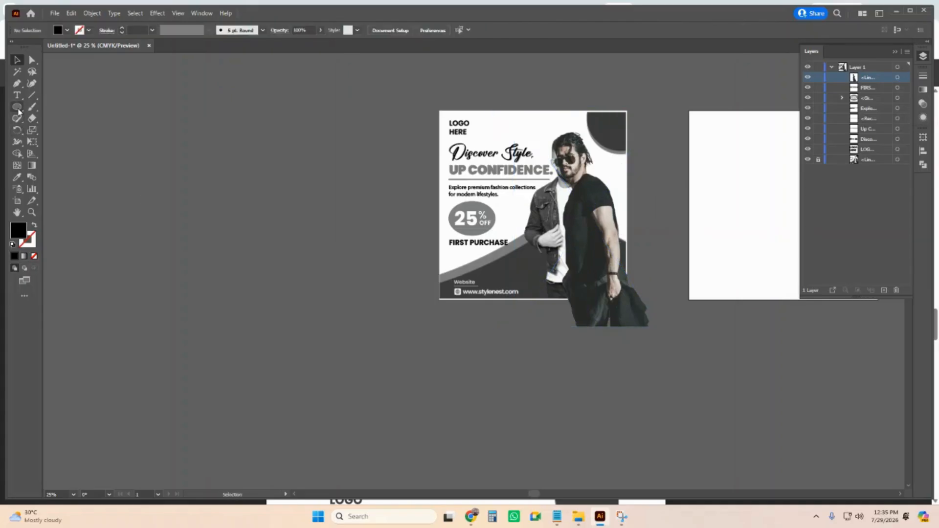
pyautogui.moveTo(19, 107); pyautogui.dragTo(45, 108)
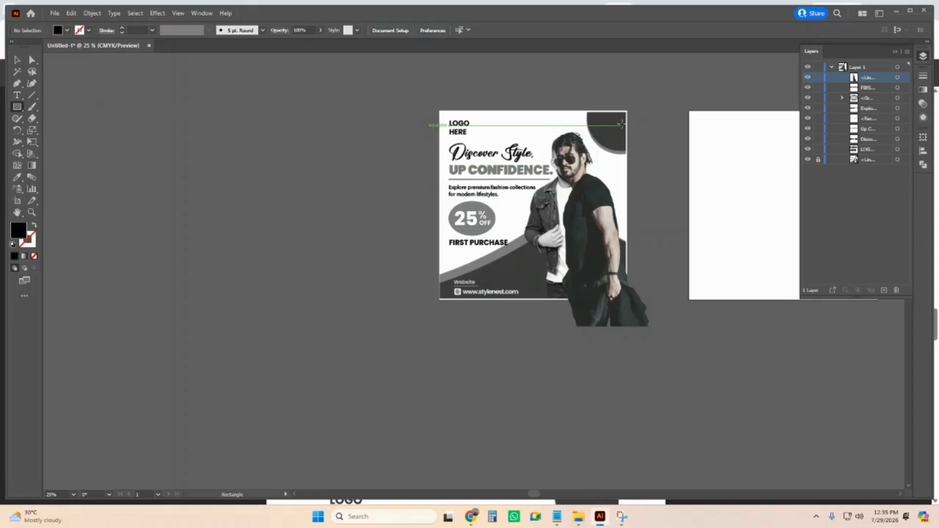
pyautogui.moveTo(621, 127); pyautogui.dragTo(550, 299)
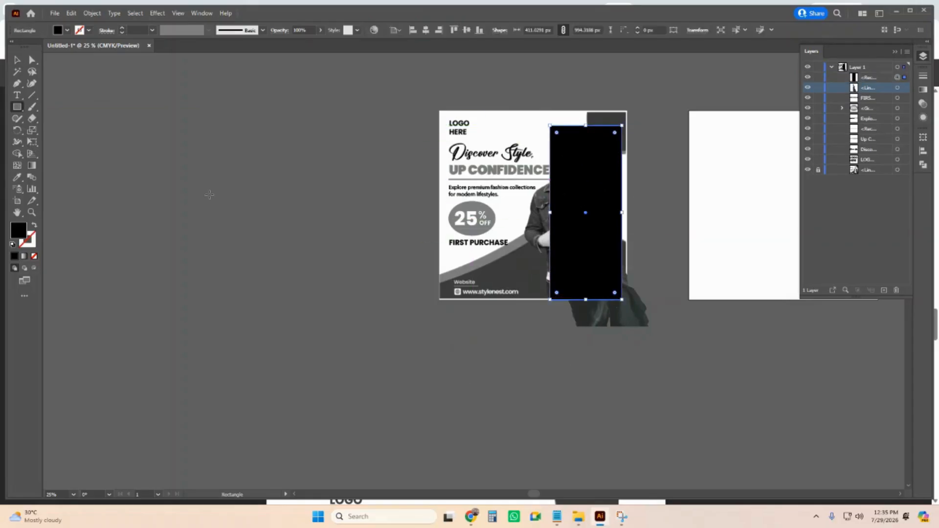
pyautogui.press('v')
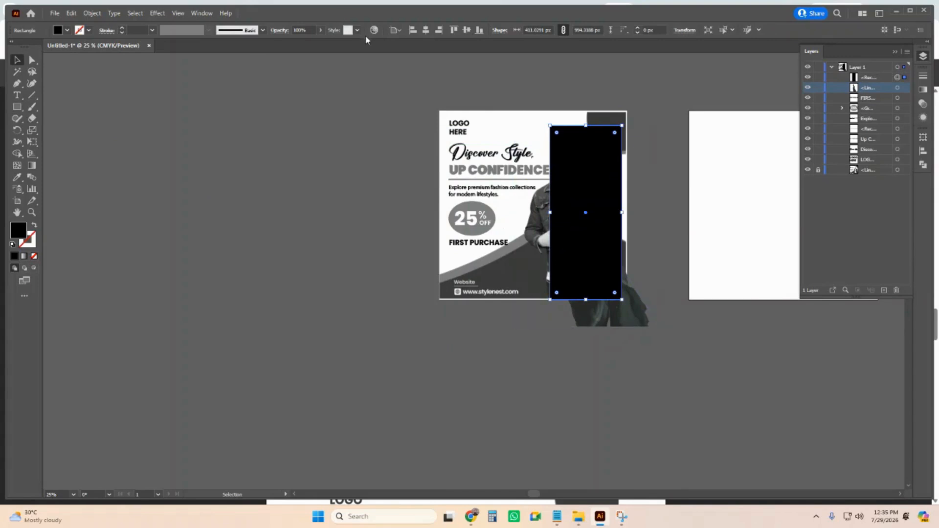
# Step: Clip the photo of the man in black to the rectangle with a clipping mask
pyautogui.keyDown('shift'); pyautogui.click(633, 320); pyautogui.keyUp('shift')
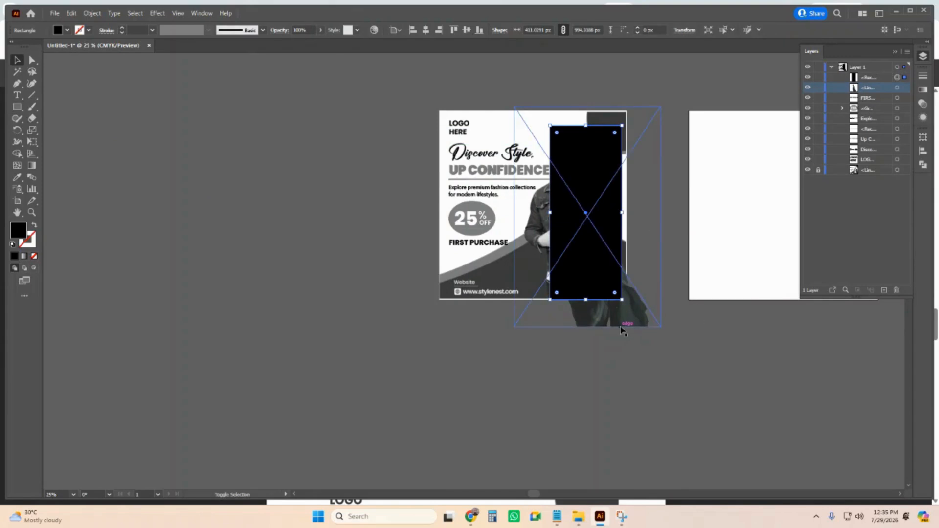
pyautogui.rightClick(597, 212)
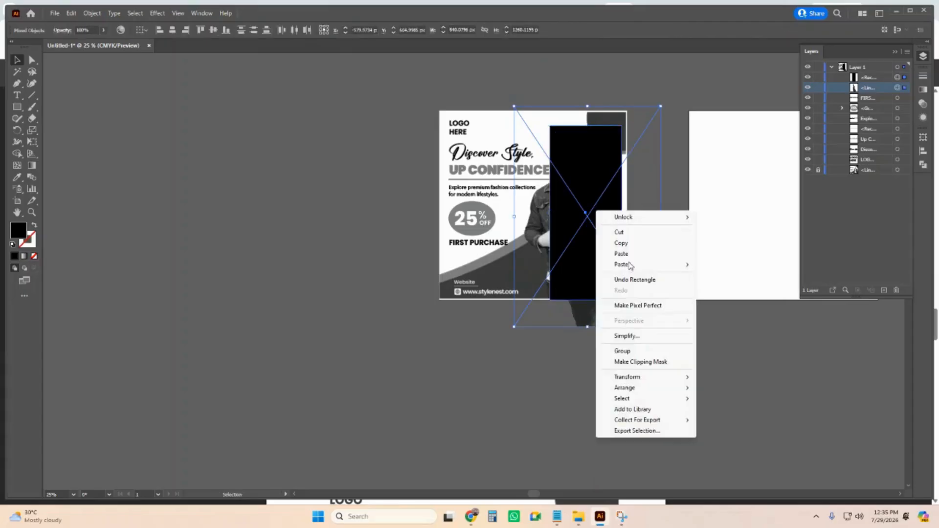
pyautogui.click(640, 362)
# Step: Move the clipped photo off the reference poster into the empty canvas area to its left
pyautogui.moveTo(593, 236); pyautogui.dragTo(315, 256)
pyautogui.click(486, 362)
pyautogui.hscroll(-1, 559, 222)
pyautogui.hotkey('ctrl', 'space')
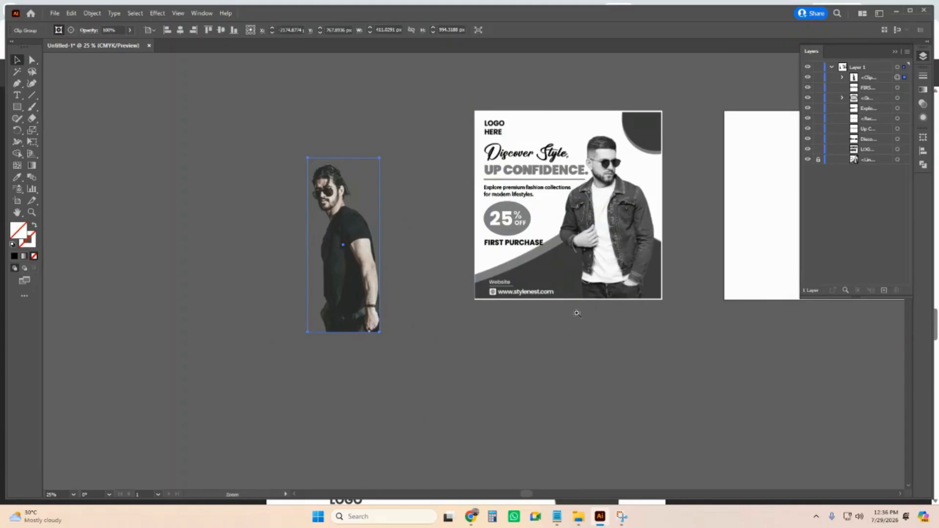
# Step: Draw a circle about 375 px in diameter over the dark rounded shape in the reference poster's top-right corner
pyautogui.click(600, 291)
pyautogui.scroll(3, 558, 152)
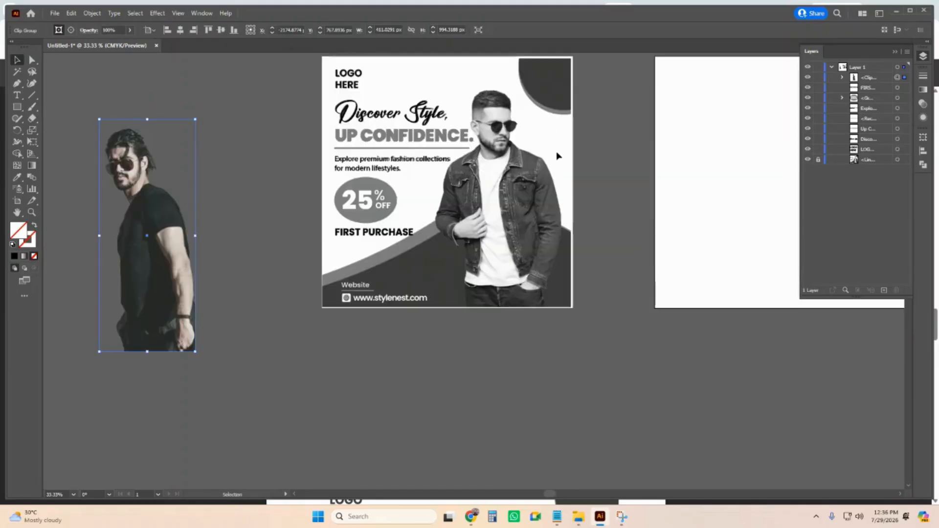
pyautogui.hotkey('ctrl', 'space')
pyautogui.click(556, 133)
pyautogui.click(495, 304)
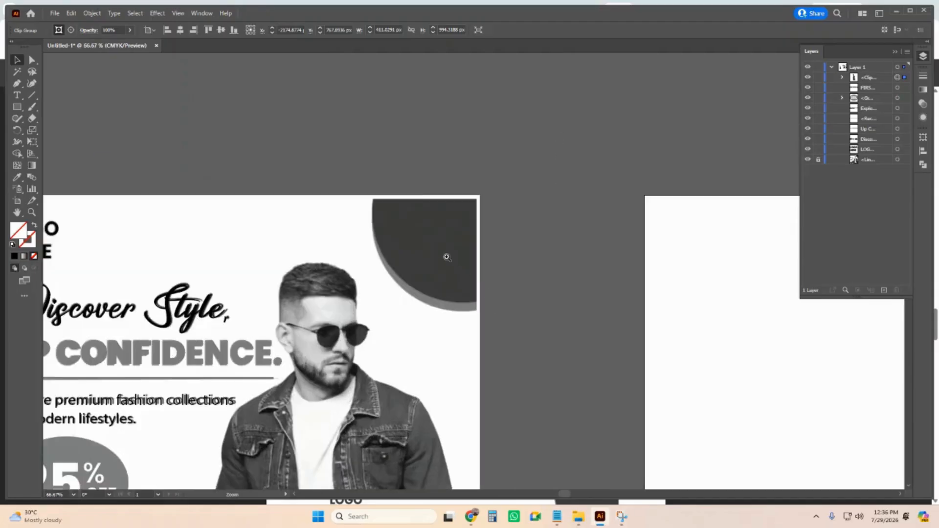
pyautogui.click(568, 307)
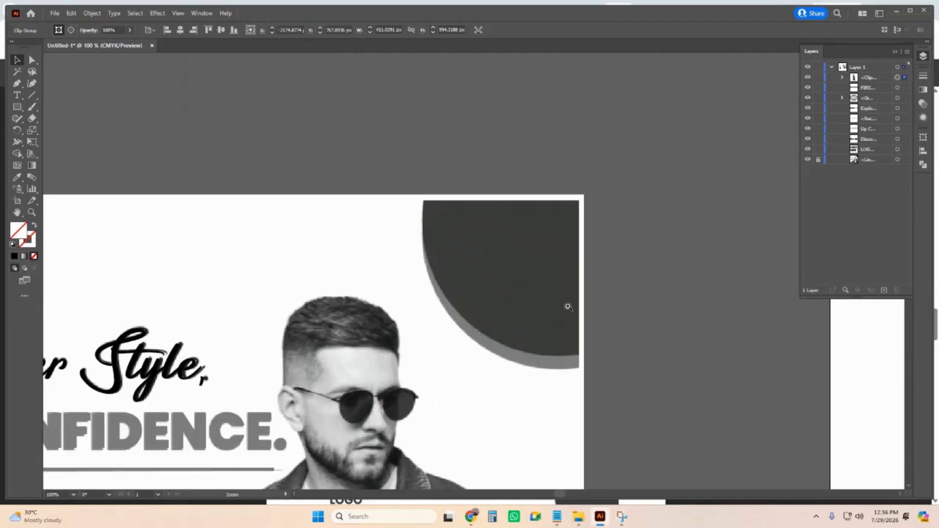
pyautogui.click(18, 110)
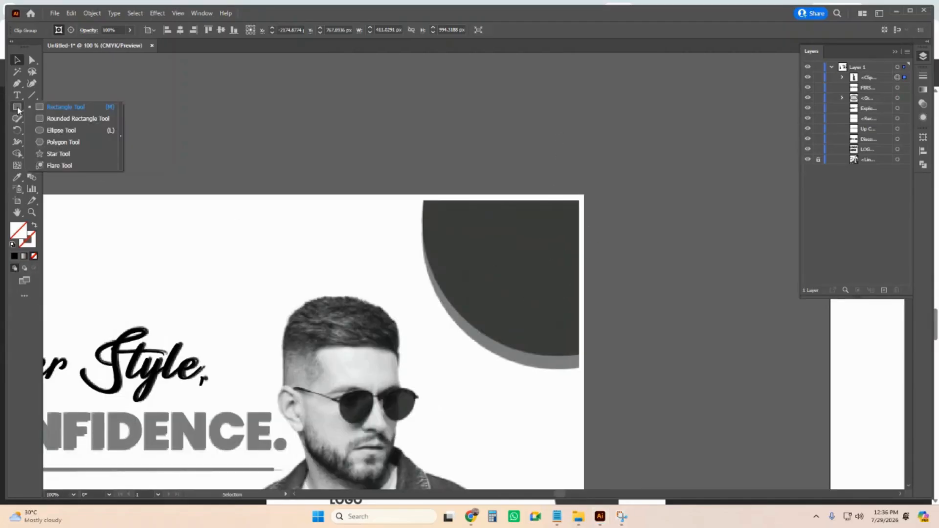
pyautogui.click(49, 131)
pyautogui.moveTo(434, 151); pyautogui.dragTo(697, 382)
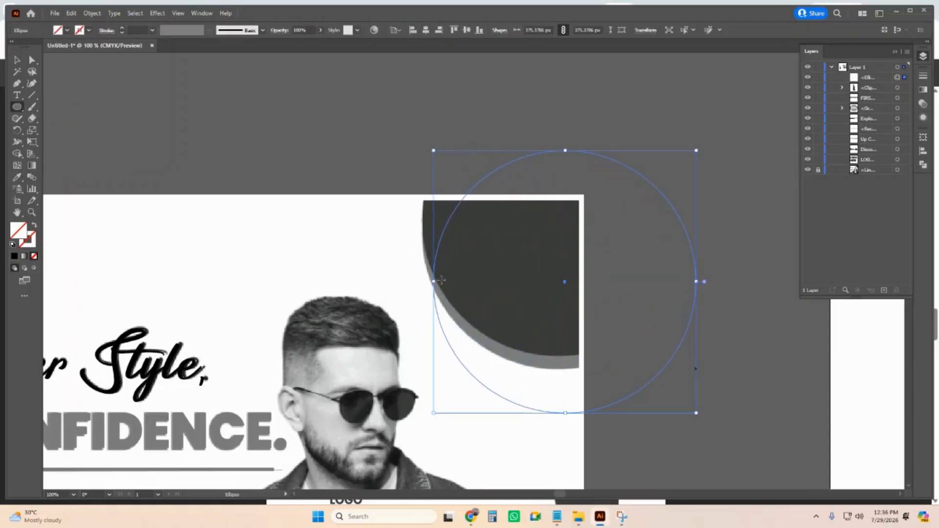
# Step: Try to fill the circle with black (000000)
pyautogui.doubleClick(19, 236)
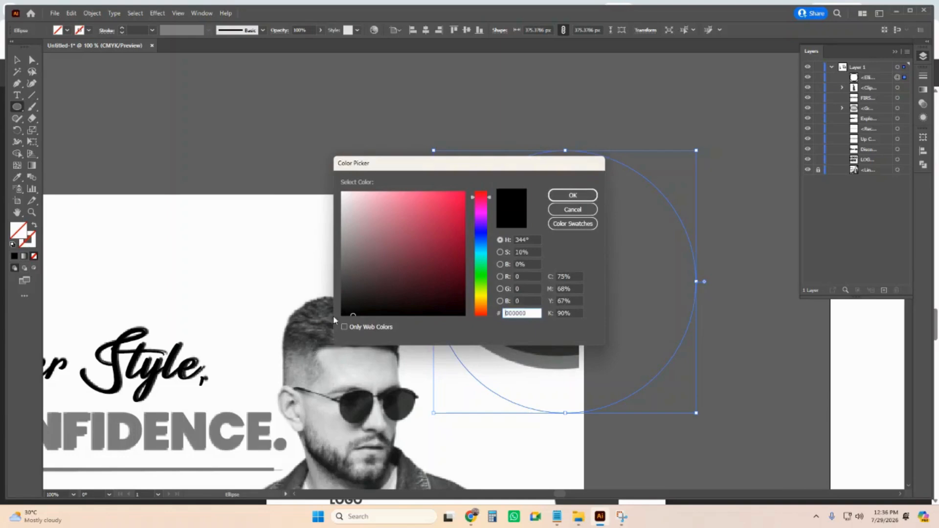
pyautogui.moveTo(364, 307); pyautogui.dragTo(324, 327)
pyautogui.click(572, 195)
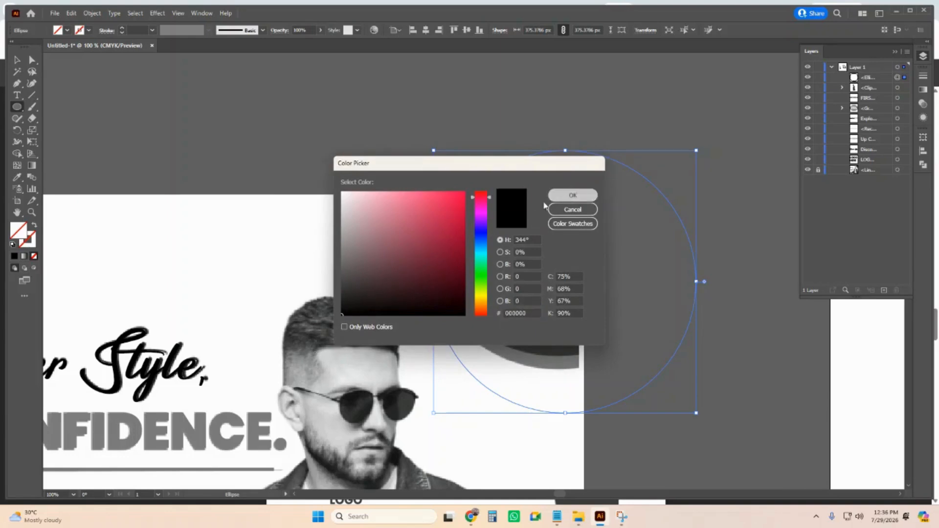
# Step: Fill the circle with the dark grey sampled from the reference poster's corner shape using the Eyedropper
pyautogui.press('v')
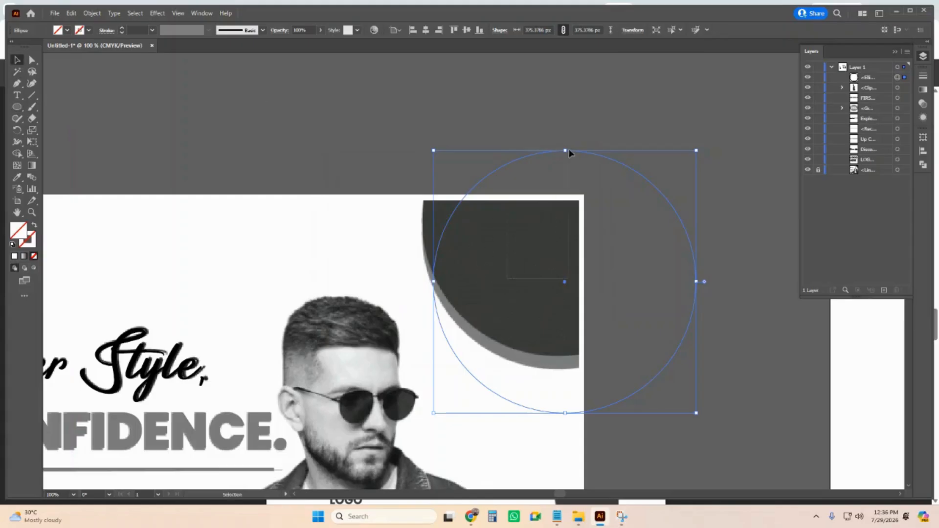
pyautogui.click(896, 79)
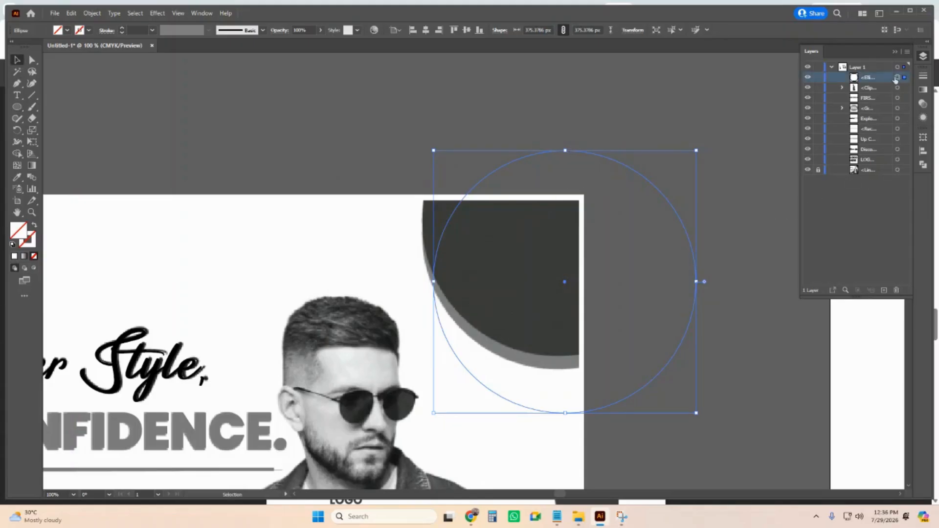
pyautogui.click(17, 178)
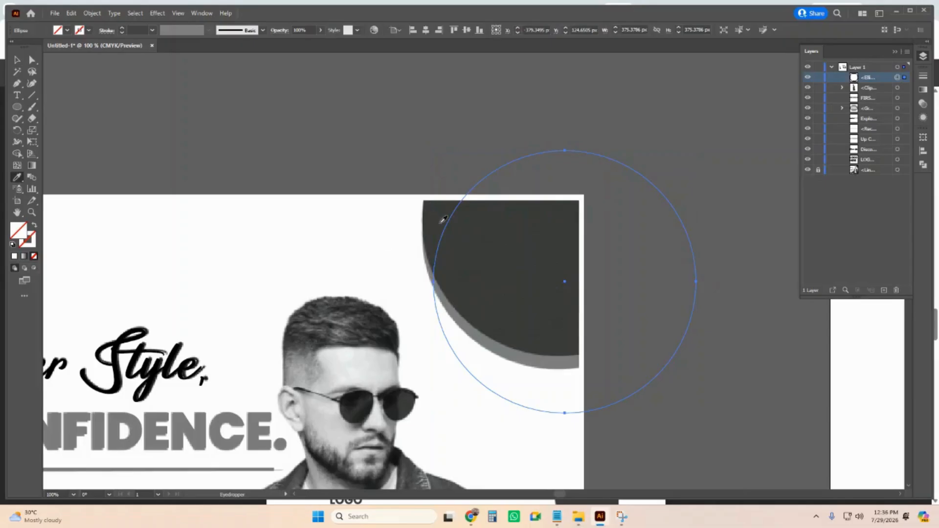
pyautogui.click(443, 217)
pyautogui.click(17, 60)
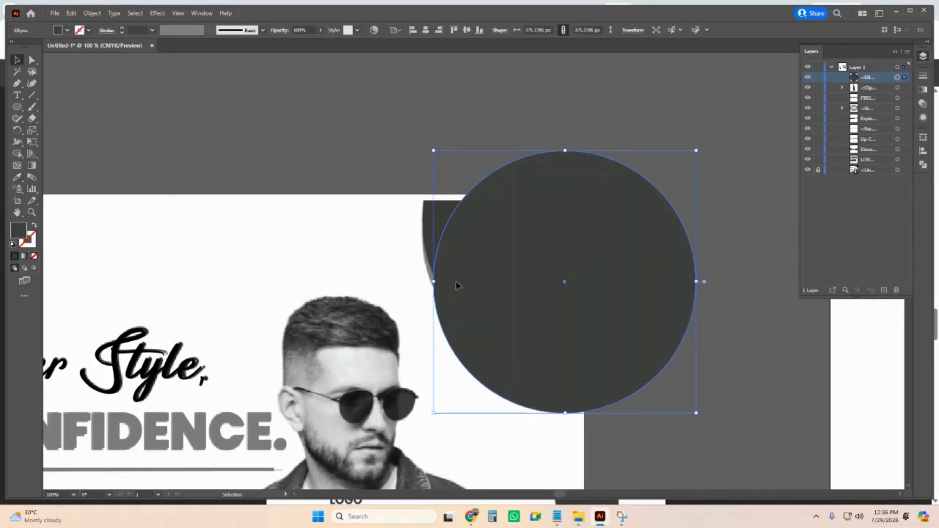
# Step: Fit the circle over the reference corner shape at about 385 px, and duplicate it slightly lower to match the lighter rim
pyautogui.moveTo(456, 288); pyautogui.dragTo(445, 221)
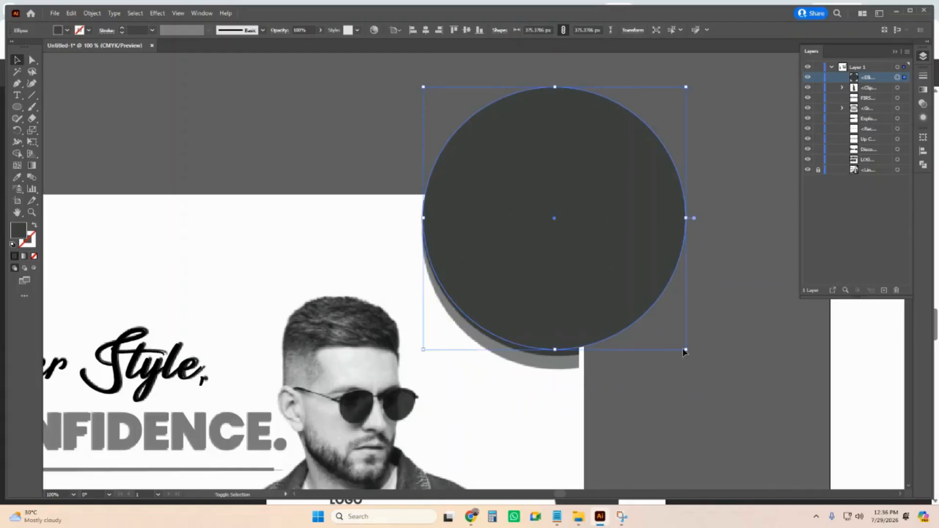
pyautogui.moveTo(686, 351); pyautogui.dragTo(692, 356)
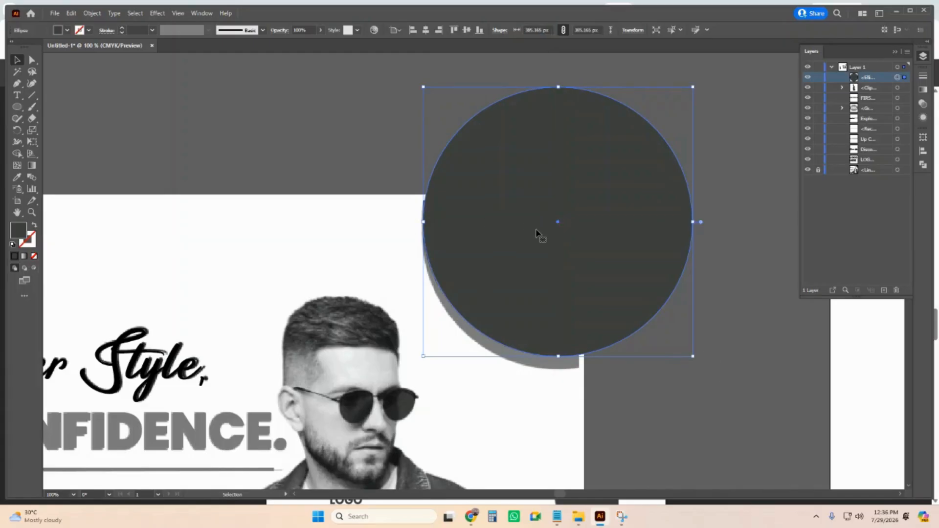
pyautogui.keyDown('alt'); pyautogui.moveTo(535, 233); pyautogui.dragTo(251, 193); pyautogui.keyUp('alt')
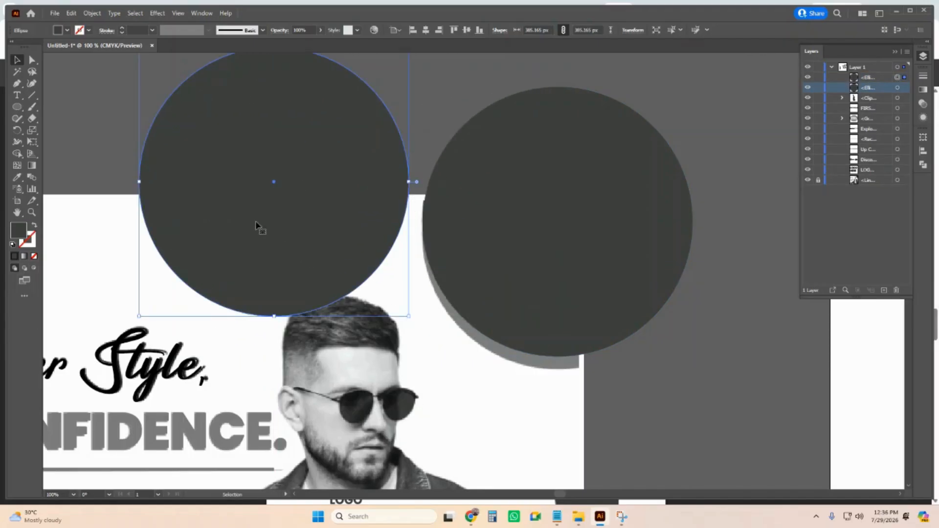
pyautogui.moveTo(258, 226); pyautogui.dragTo(541, 293)
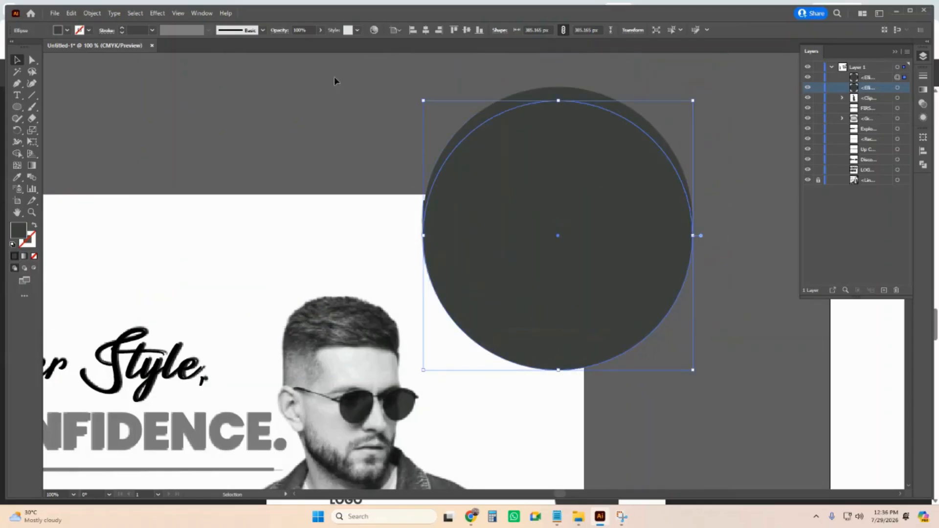
# Step: Lower the duplicate circle's opacity to about 35% and place it behind the solid dark circle
pyautogui.click(321, 30)
pyautogui.moveTo(322, 43); pyautogui.dragTo(296, 44)
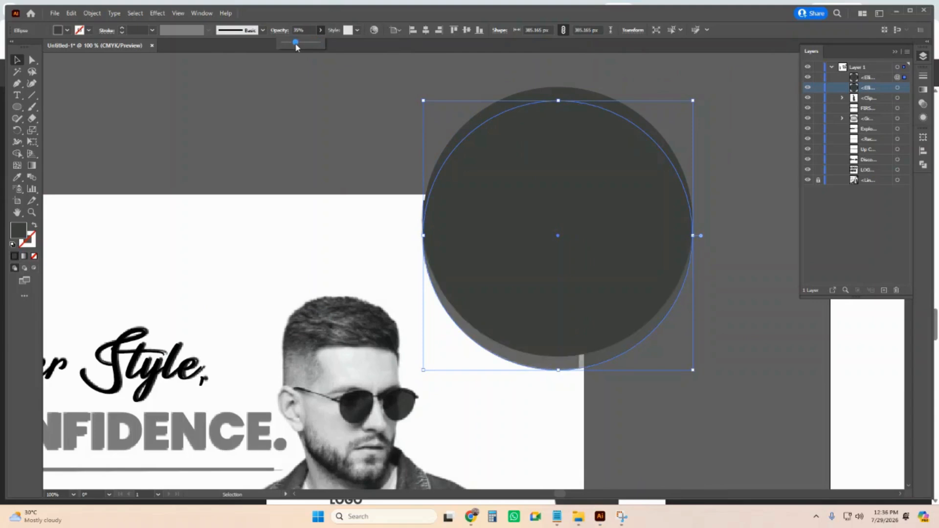
pyautogui.click(532, 297)
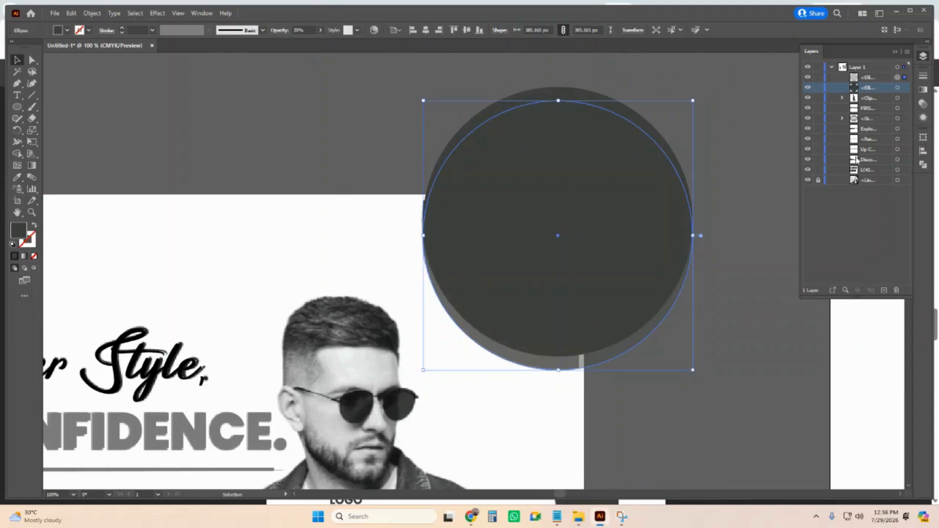
pyautogui.click(879, 79)
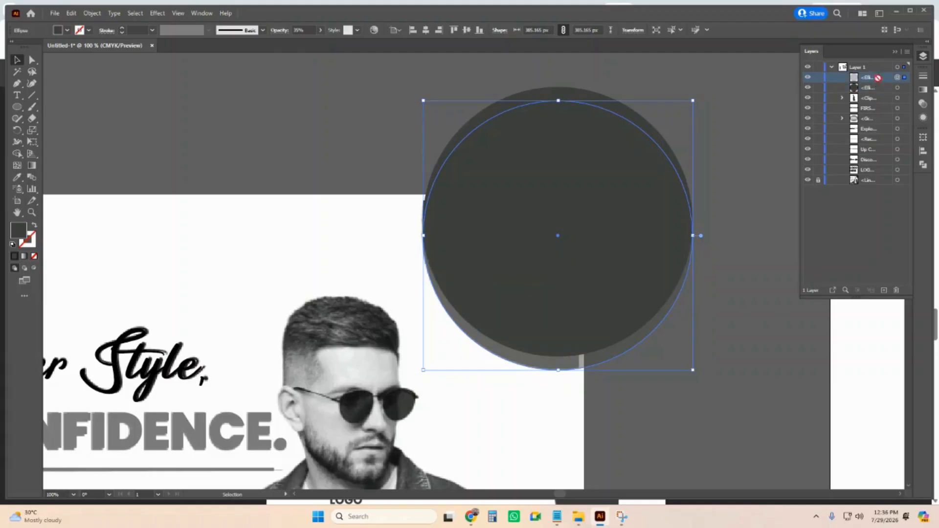
pyautogui.moveTo(878, 78); pyautogui.dragTo(877, 89)
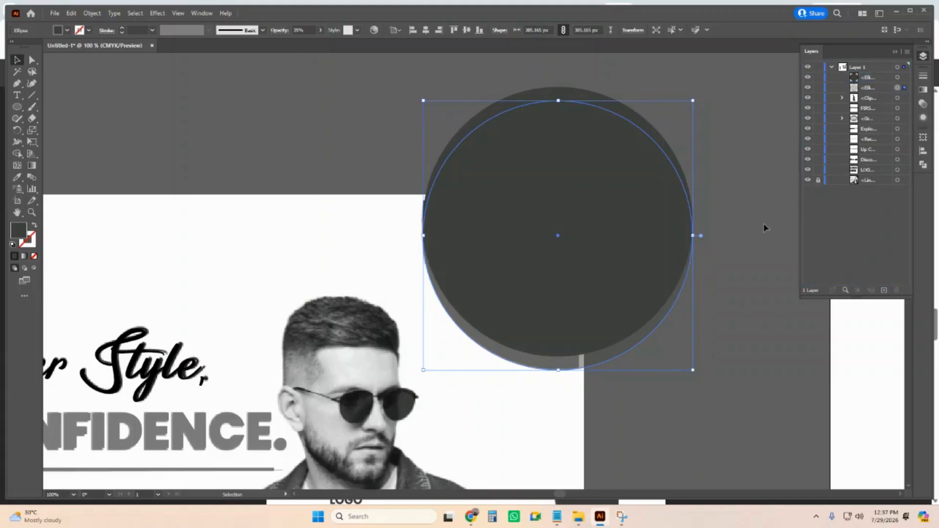
pyautogui.click(754, 204)
# Step: Select both circles, shift them aside to compare with the reference corner shape, and place them back over it
pyautogui.click(609, 151)
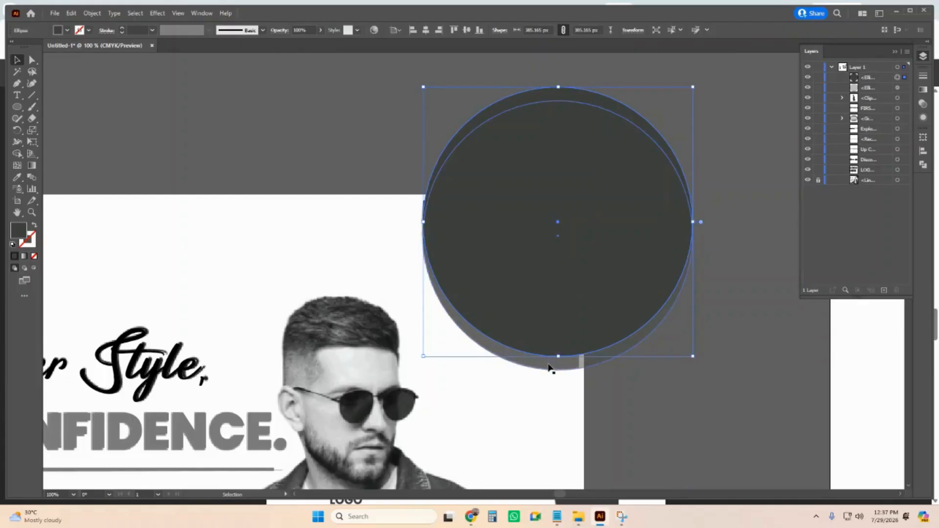
pyautogui.keyDown('shift'); pyautogui.click(548, 368); pyautogui.keyUp('shift')
pyautogui.moveTo(556, 281); pyautogui.dragTo(248, 244)
pyautogui.rightClick(246, 200)
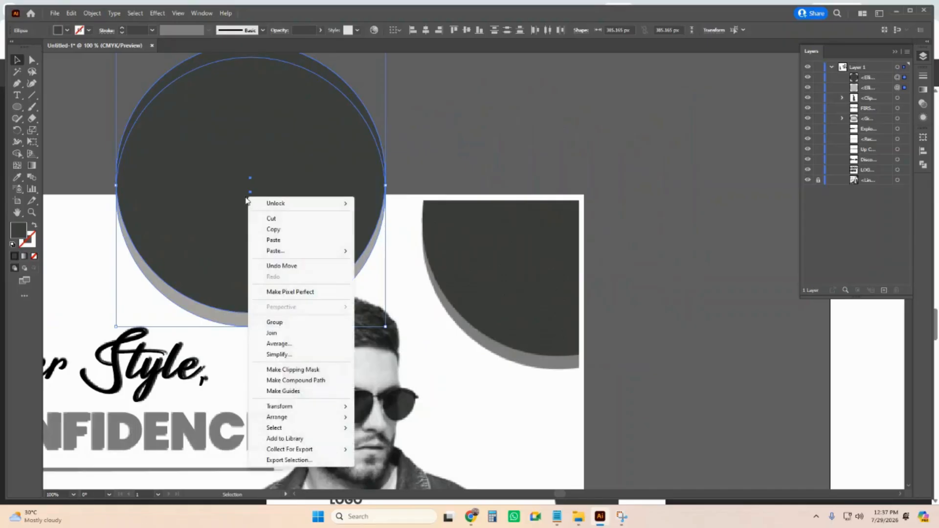
pyautogui.moveTo(174, 244); pyautogui.dragTo(198, 230)
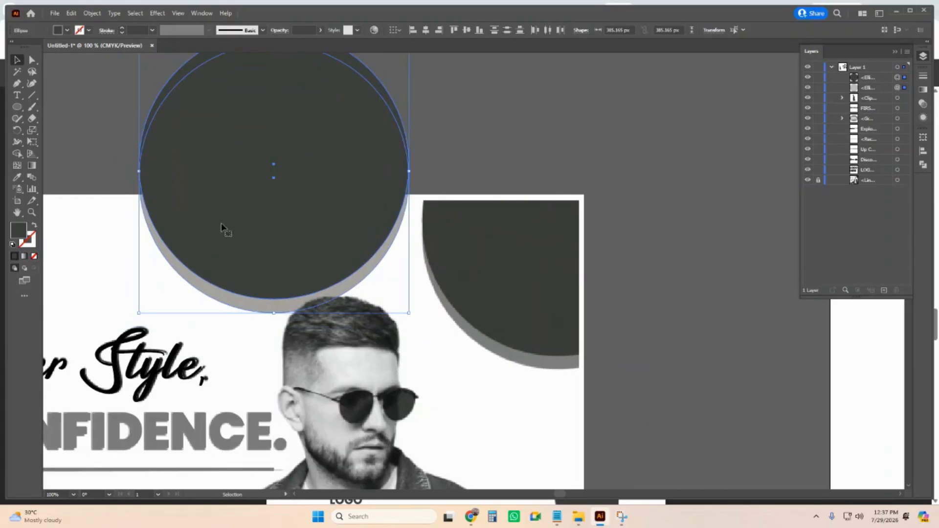
pyautogui.moveTo(191, 248); pyautogui.dragTo(537, 306)
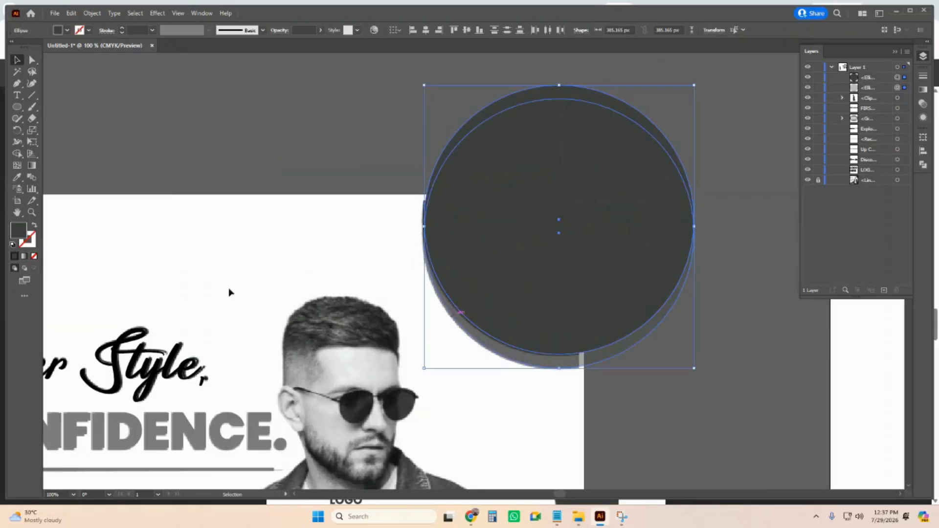
# Step: Draw a rectangle about 258 × 274 px over the circles, with its corner on the poster's top-right corner
pyautogui.moveTo(17, 107); pyautogui.dragTo(56, 107)
pyautogui.moveTo(403, 195); pyautogui.dragTo(584, 387)
pyautogui.press('v')
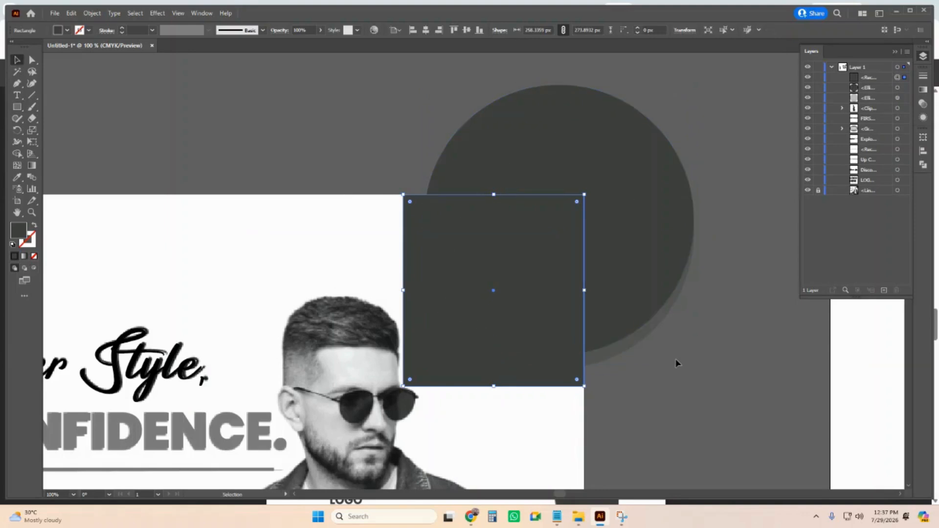
# Step: Clip both circles to the rectangle with a clipping mask and nudge the clipped group onto the reference corner shape
pyautogui.moveTo(495, 231); pyautogui.dragTo(516, 235)
pyautogui.rightClick(516, 234)
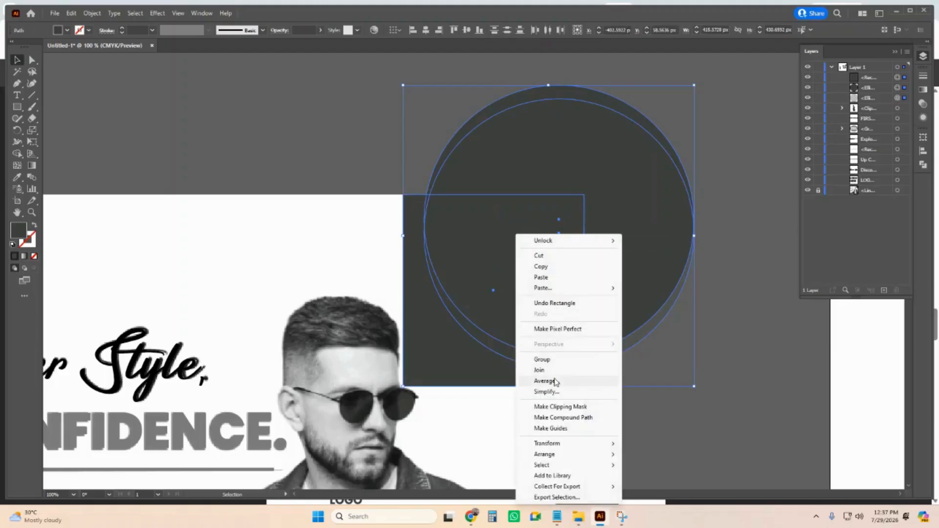
pyautogui.click(561, 407)
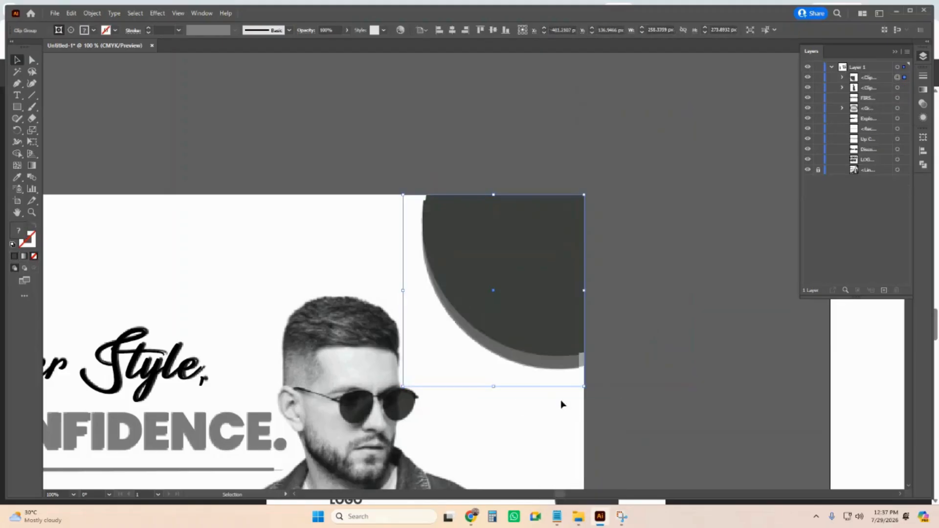
pyautogui.moveTo(497, 291); pyautogui.dragTo(527, 308)
# Step: Start a Pen tool path on the poster's left edge, where the dark wave above the website text begins
pyautogui.hscroll(1, 701, 229)
pyautogui.hscroll(2, 701, 229)
pyautogui.scroll(-3, 696, 236)
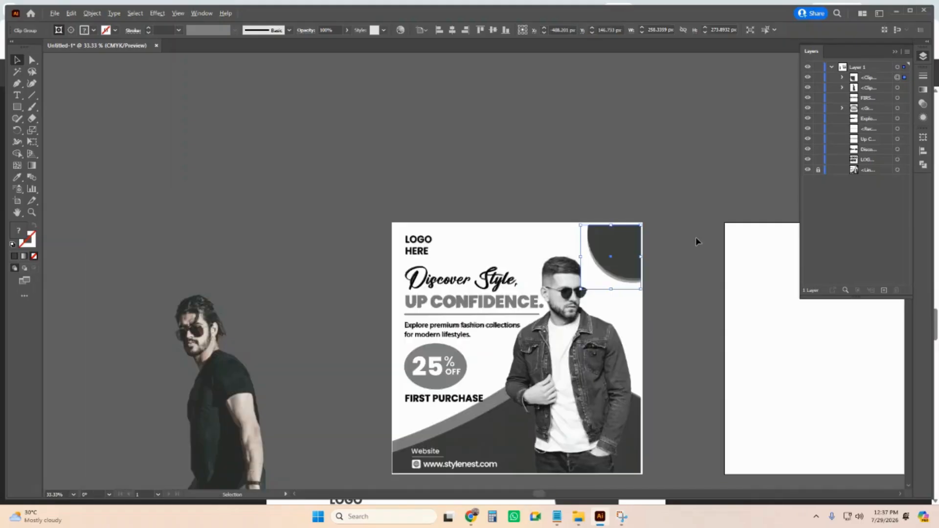
pyautogui.scroll(2, 575, 473)
pyautogui.scroll(-1, 615, 291)
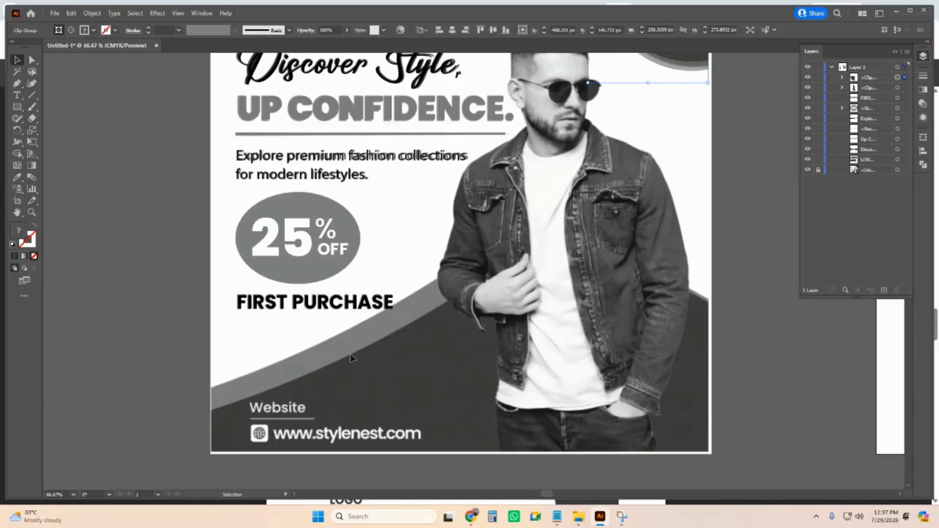
pyautogui.click(17, 84)
pyautogui.click(212, 413)
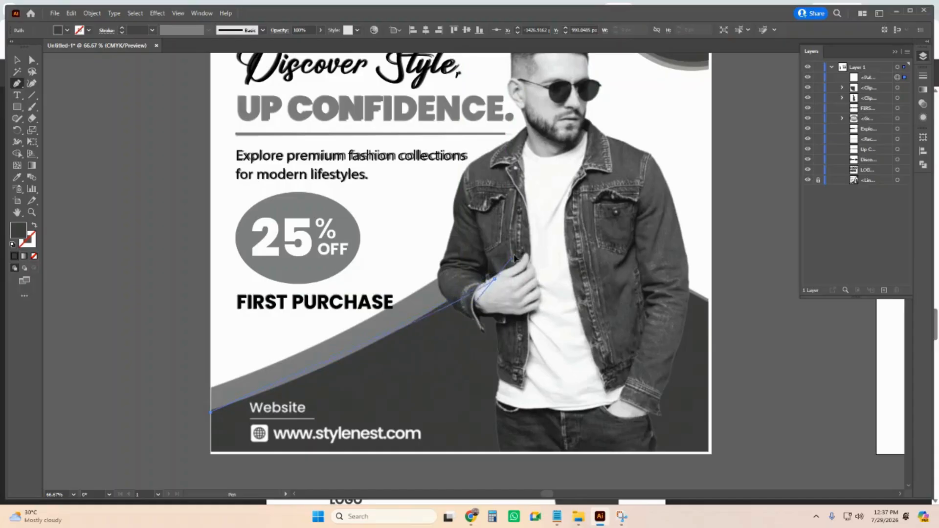
# Step: Try to trace the dark wave's edge with one long curve up to the model's chest, and undo it
pyautogui.moveTo(495, 279); pyautogui.dragTo(580, 212)
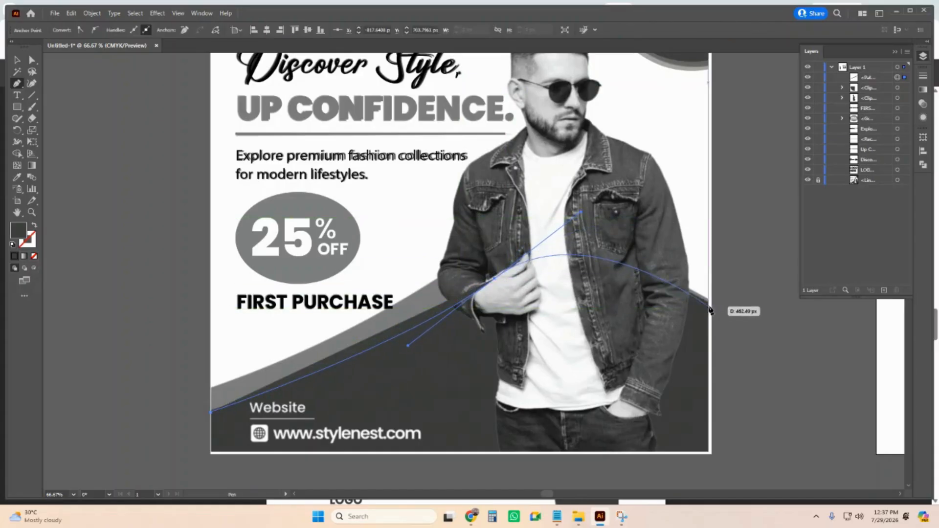
pyautogui.click(569, 219)
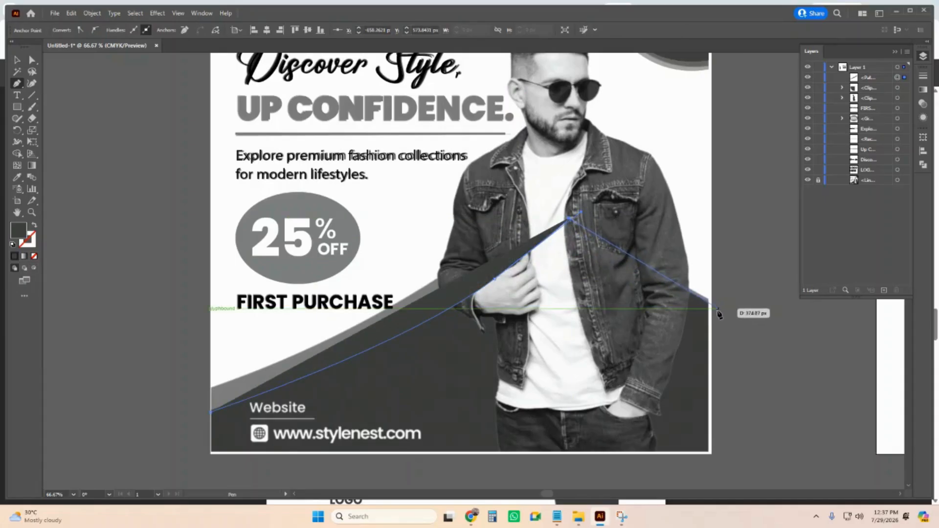
pyautogui.press('ctrl')
pyautogui.hotkey('ctrl', 'z')
pyautogui.hotkey('ctrl', 'z')
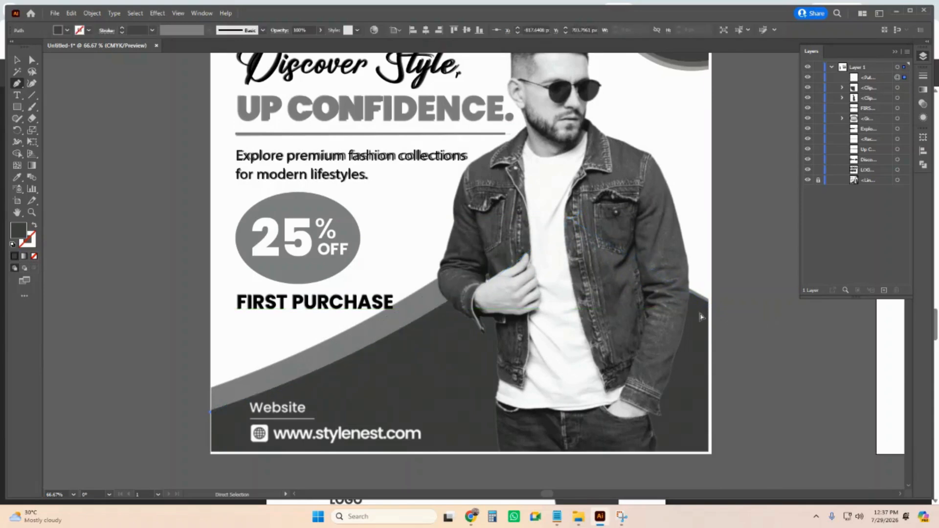
# Step: Trace the dark wave's edge up across the model's torso to the poster's right edge and close the shape along the bottom edge
pyautogui.moveTo(408, 325); pyautogui.dragTo(447, 299)
pyautogui.click(538, 239)
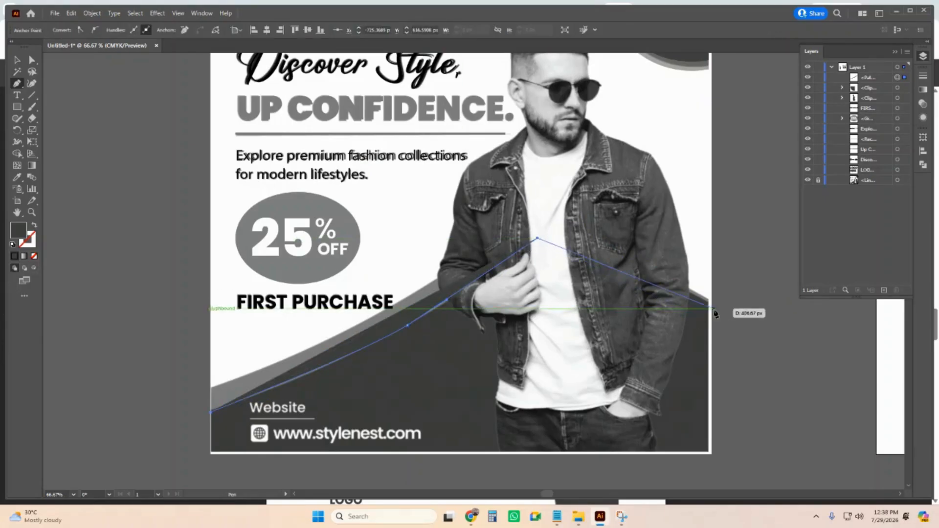
pyautogui.click(584, 239)
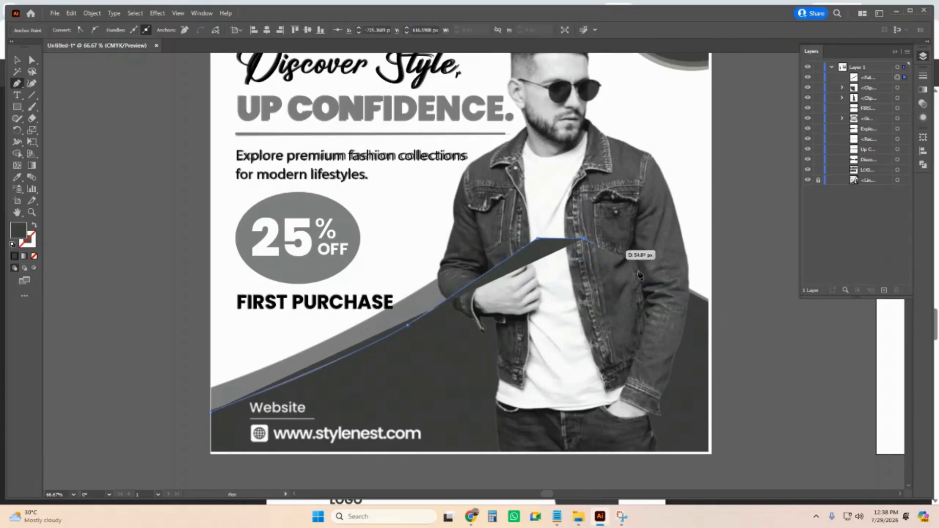
pyautogui.click(709, 302)
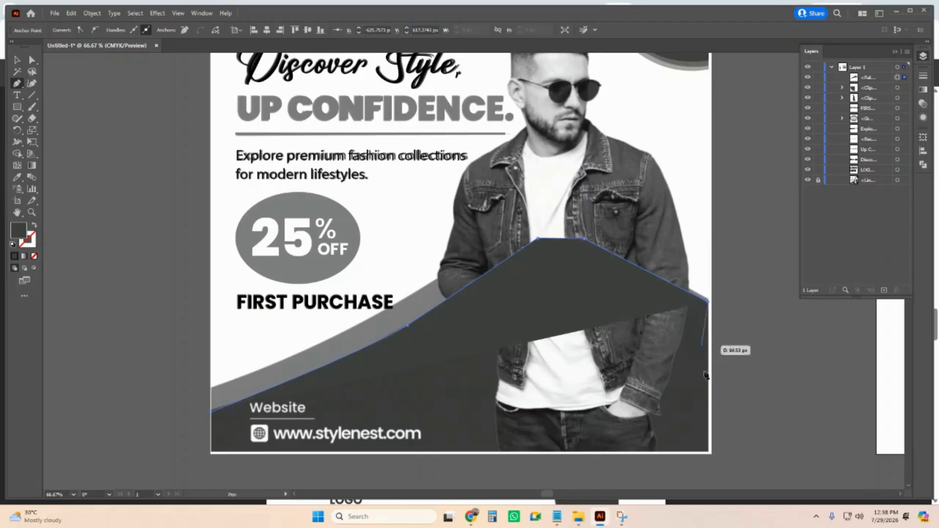
pyautogui.click(709, 452)
pyautogui.click(211, 452)
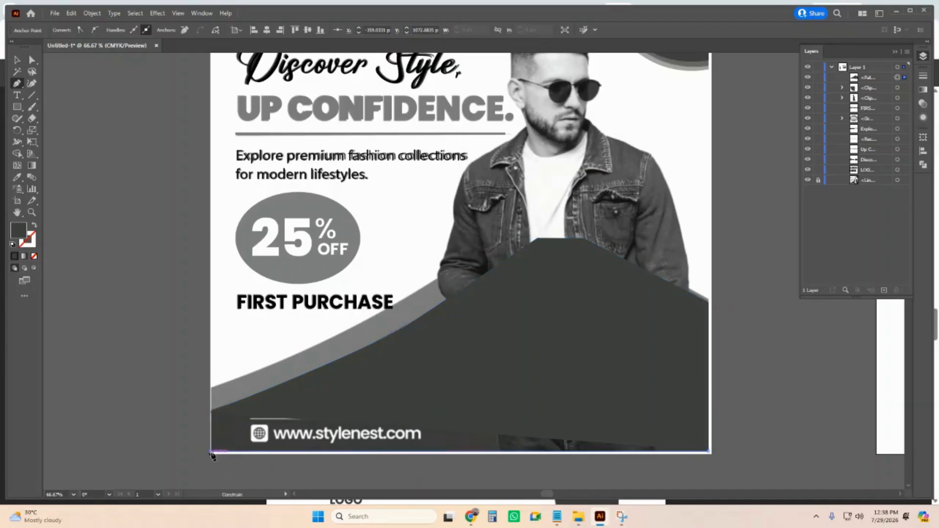
pyautogui.click(211, 412)
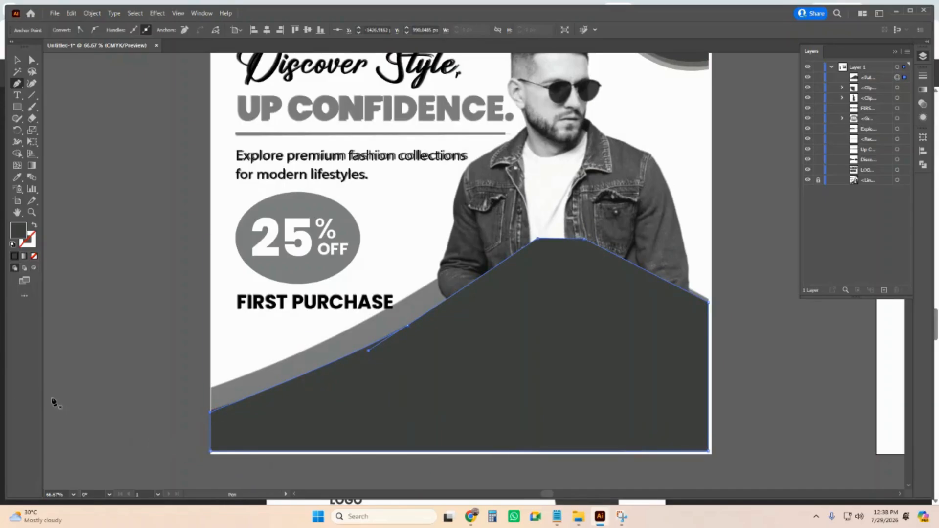
# Step: Duplicate the dark wave shape slightly up and to the left, and send the copy behind the original
pyautogui.click(17, 60)
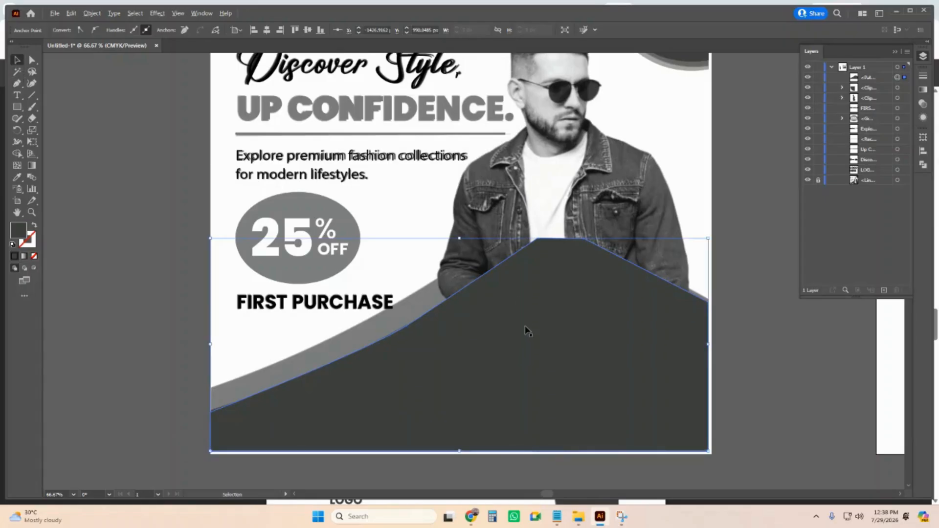
pyautogui.moveTo(527, 332); pyautogui.dragTo(522, 307)
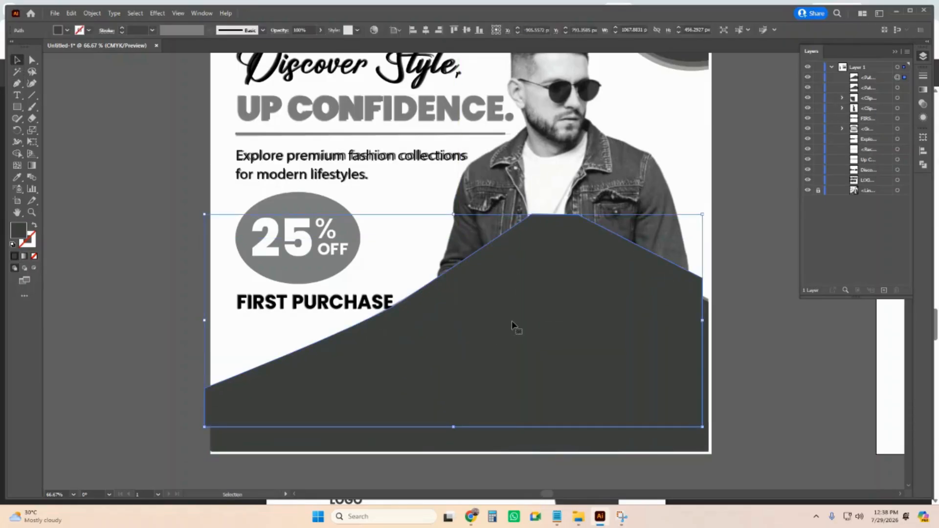
pyautogui.press('a')
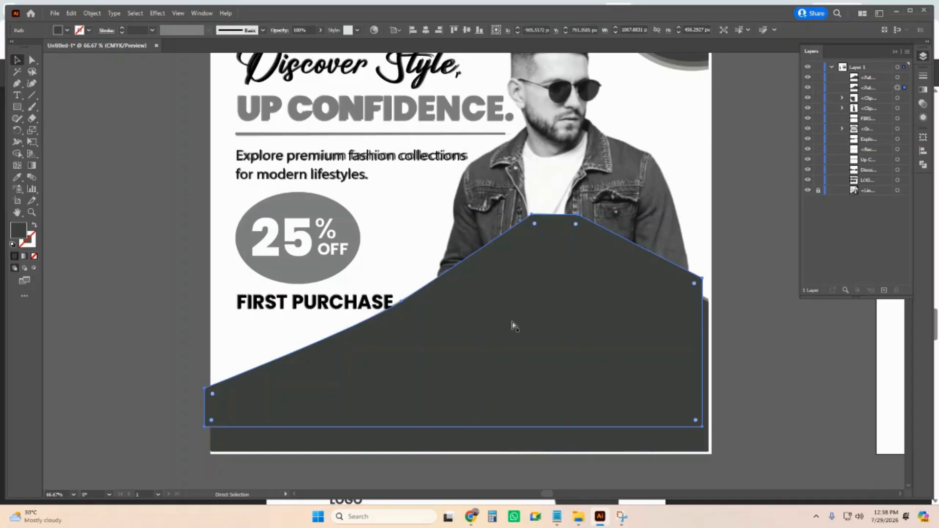
pyautogui.press('v')
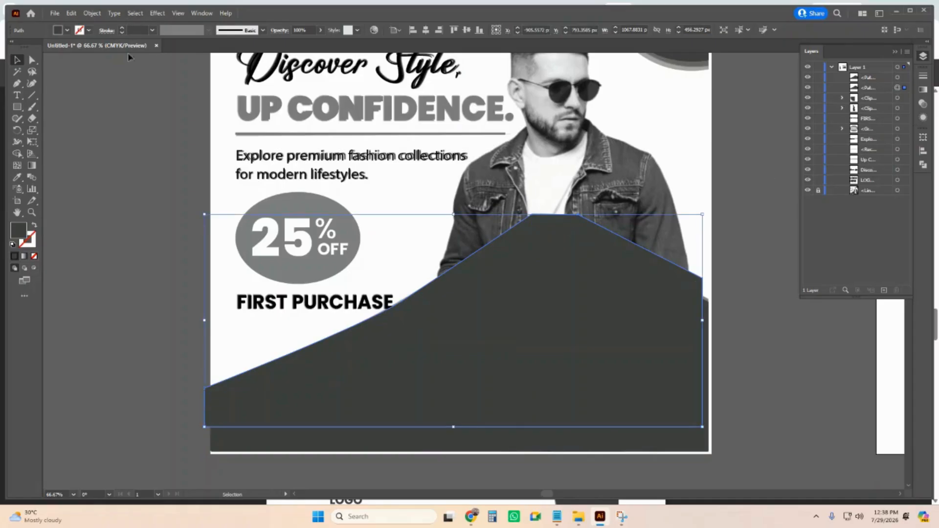
# Step: Reduce the rear wave copy's opacity to 33% and shift it slightly upward
pyautogui.click(321, 30)
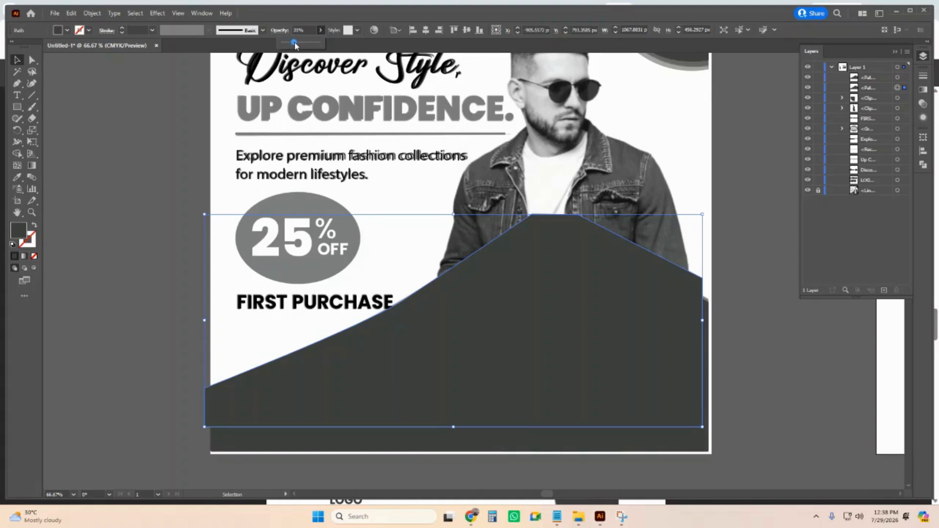
pyautogui.click(18, 61)
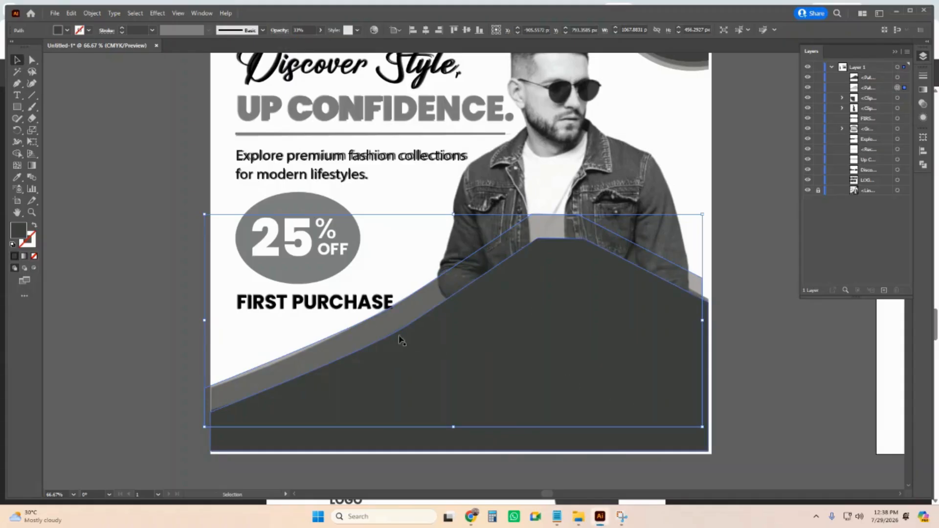
pyautogui.moveTo(421, 296)
pyautogui.mouseDown()
pyautogui.moveTo(423, 303)
pyautogui.moveTo(421, 290)
pyautogui.mouseUp()
# Step: Move both wave shapes onto the blank artboard, center them horizontally on each other and fit them into its bottom-left corner
pyautogui.keyDown('shift'); pyautogui.click(271, 433); pyautogui.keyUp('shift')
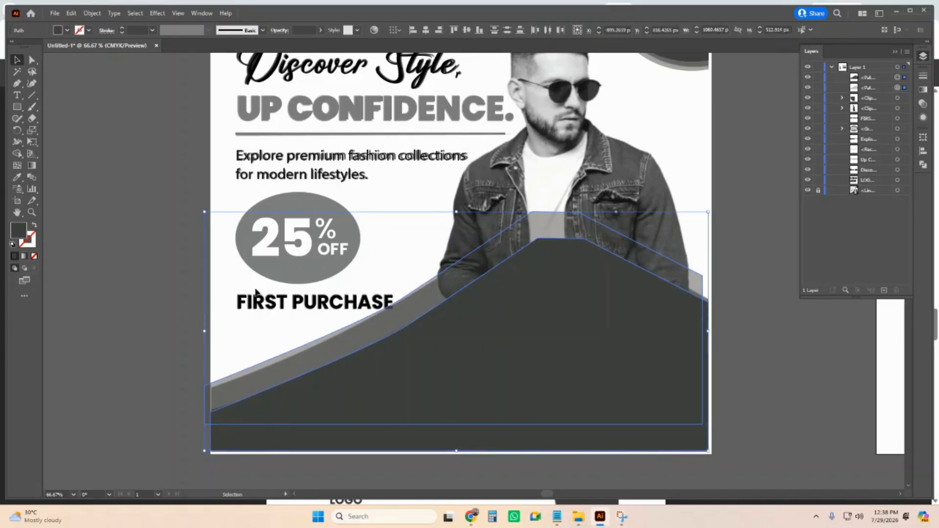
pyautogui.hotkey('ctrl', '-')
pyautogui.hotkey('ctrl', '-')
pyautogui.moveTo(454, 326); pyautogui.dragTo(684, 272)
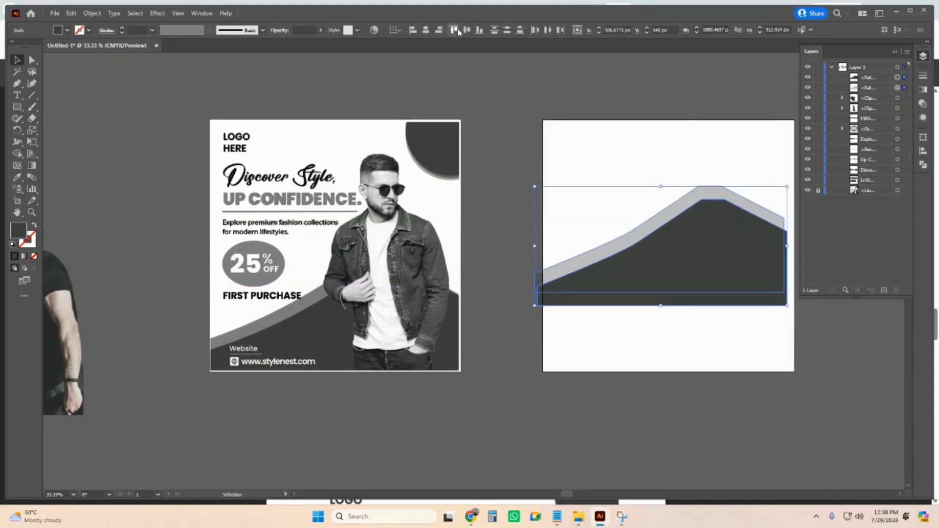
pyautogui.click(427, 31)
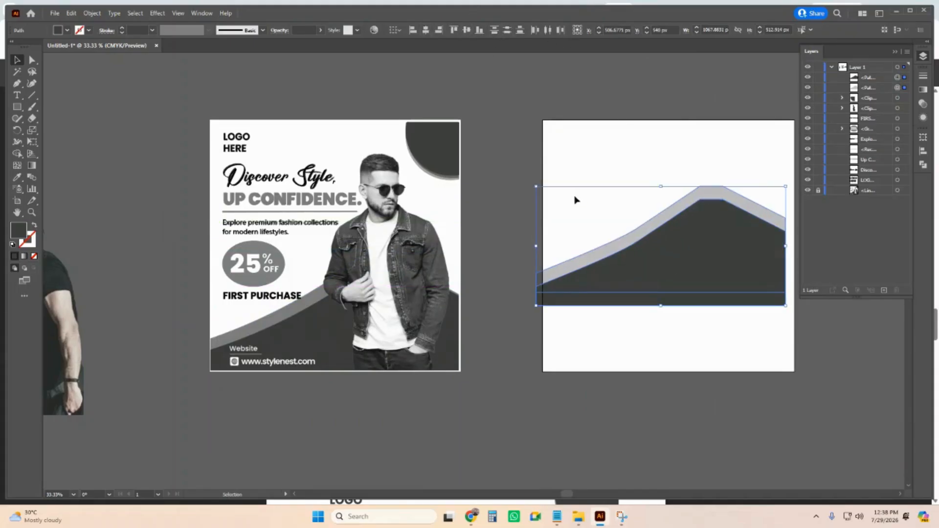
pyautogui.moveTo(617, 280); pyautogui.dragTo(624, 344)
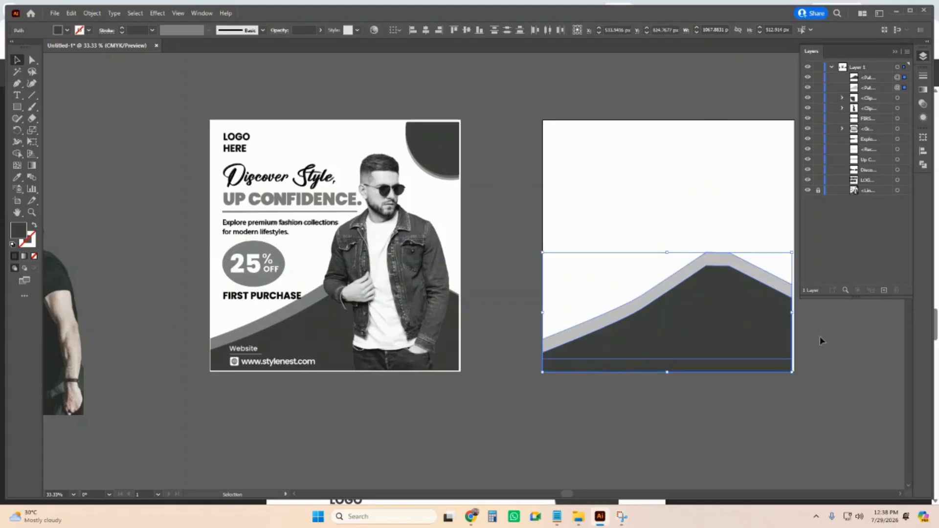
# Step: Scale both wave shapes proportionally to span the artboard's full 1080 px width
pyautogui.click(922, 56)
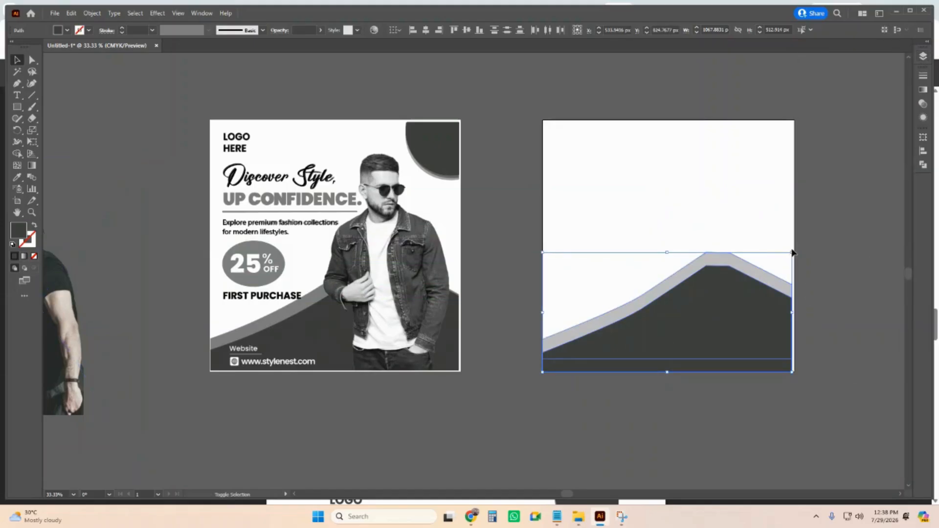
pyautogui.moveTo(793, 253); pyautogui.dragTo(795, 250)
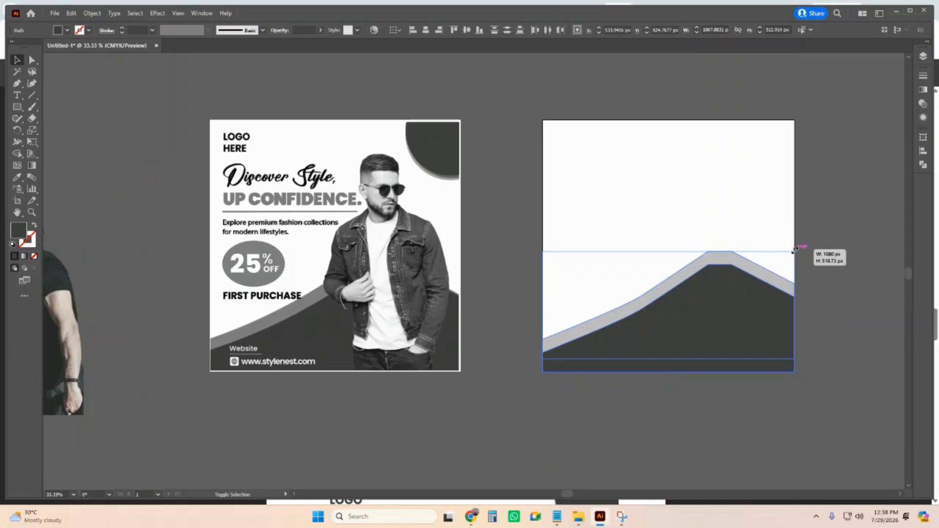
pyautogui.click(836, 257)
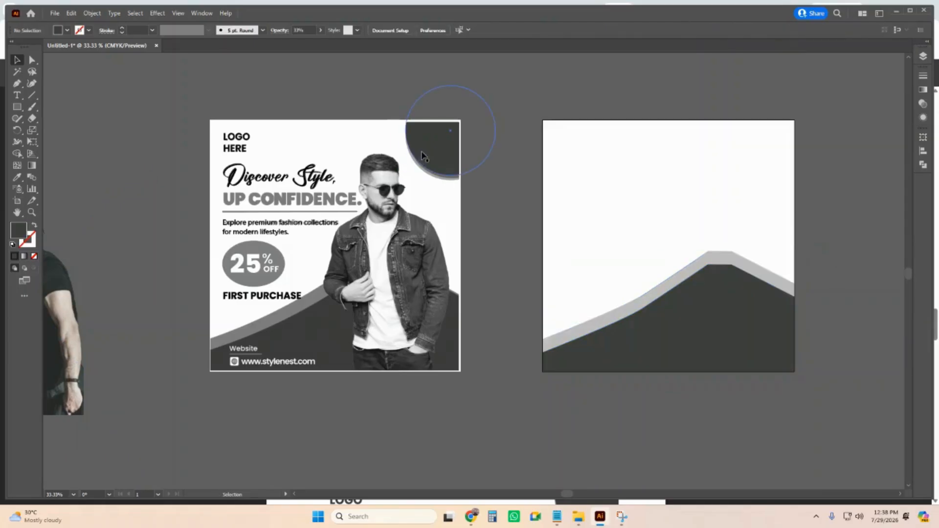
# Step: Place the clipped circles in the new artboard's top-right corner and the model photo in front of the waves, against the bottom edge
pyautogui.moveTo(425, 155); pyautogui.dragTo(757, 153)
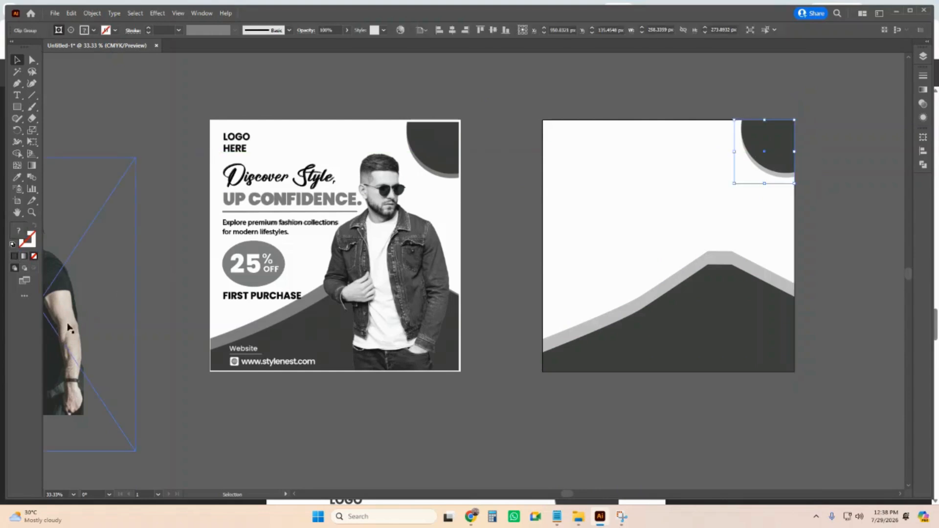
pyautogui.moveTo(49, 334); pyautogui.dragTo(739, 265)
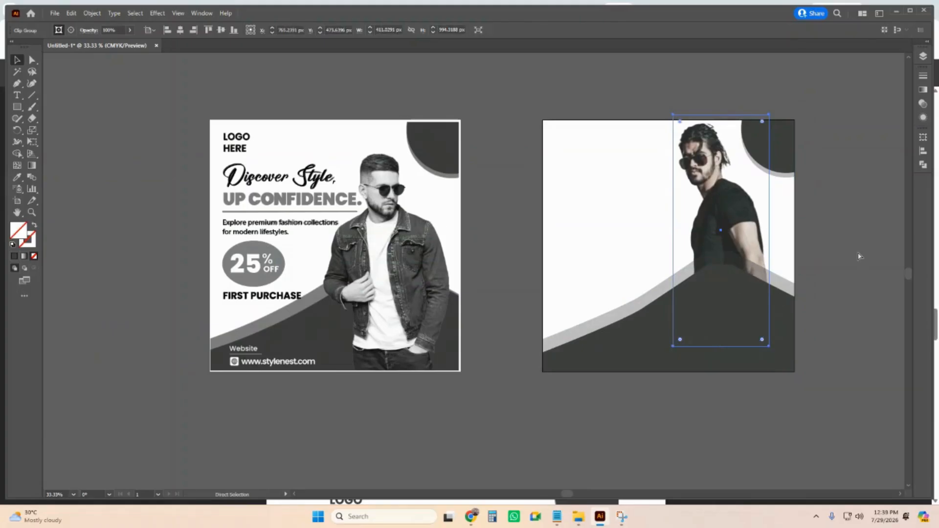
pyautogui.hotkey('ctrl', 'shift', ']')
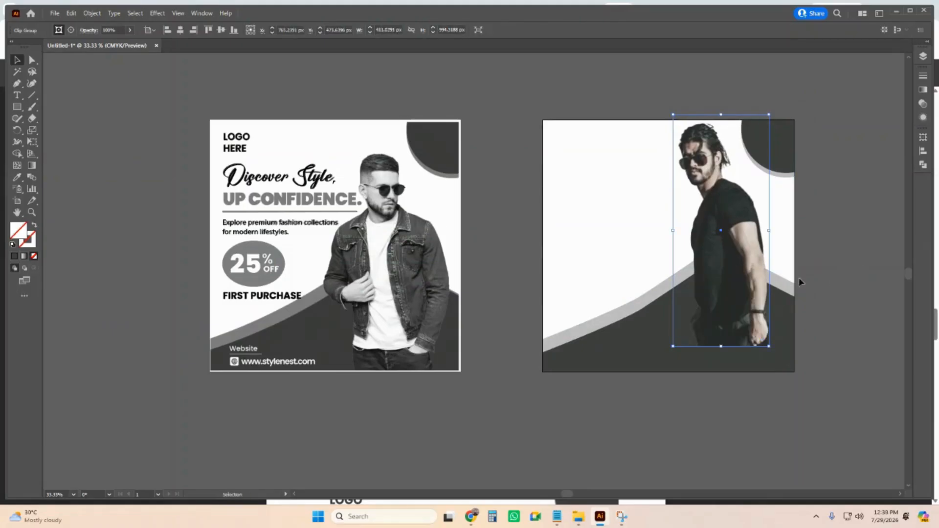
pyautogui.moveTo(740, 280); pyautogui.dragTo(749, 299)
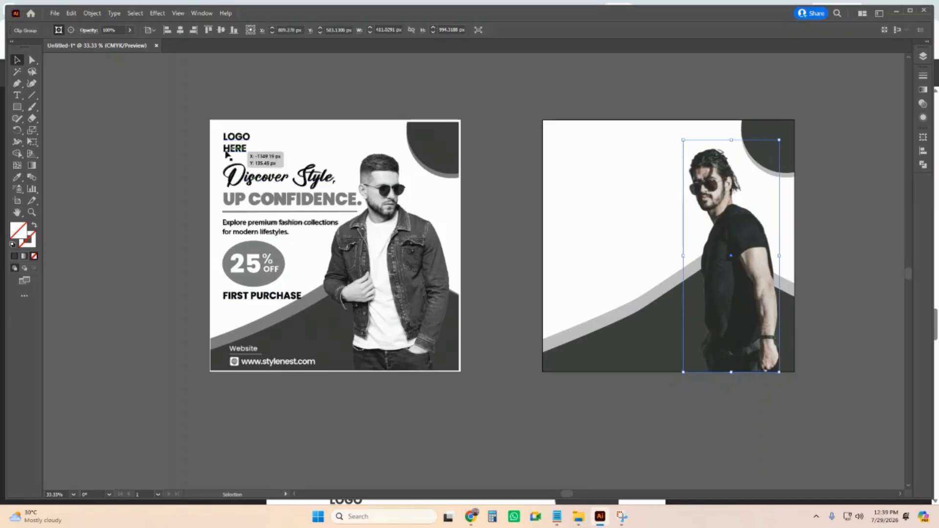
# Step: Move the logo, headline, subtext and offer elements onto the new poster and nudge the model photo right, away from the headline
pyautogui.moveTo(262, 227); pyautogui.dragTo(302, 308)
pyautogui.moveTo(264, 206); pyautogui.dragTo(600, 204)
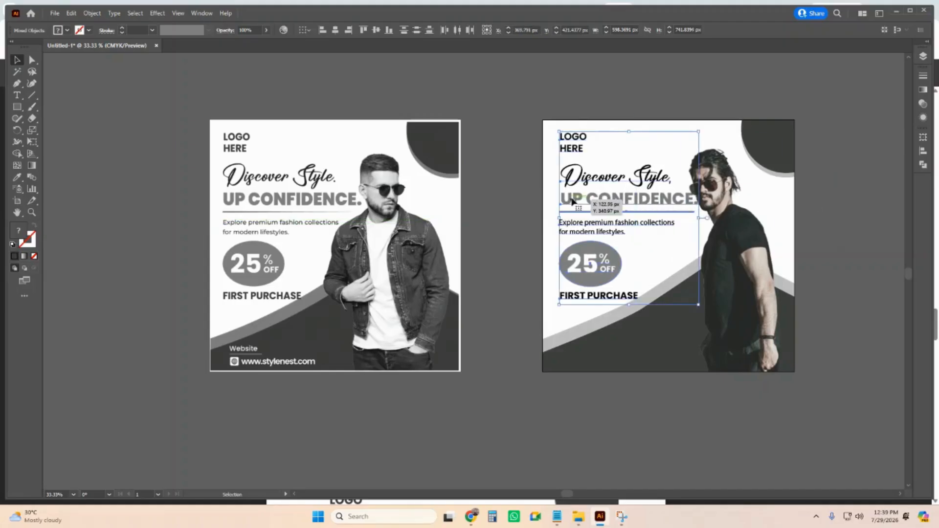
pyautogui.moveTo(870, 233); pyautogui.dragTo(723, 285)
pyautogui.hotkey('shift', 'Right')
pyautogui.hotkey('shift', 'Right')
pyautogui.hotkey('shift', 'Right')
pyautogui.hotkey('shift', 'Right')
pyautogui.hotkey('shift', 'Right')
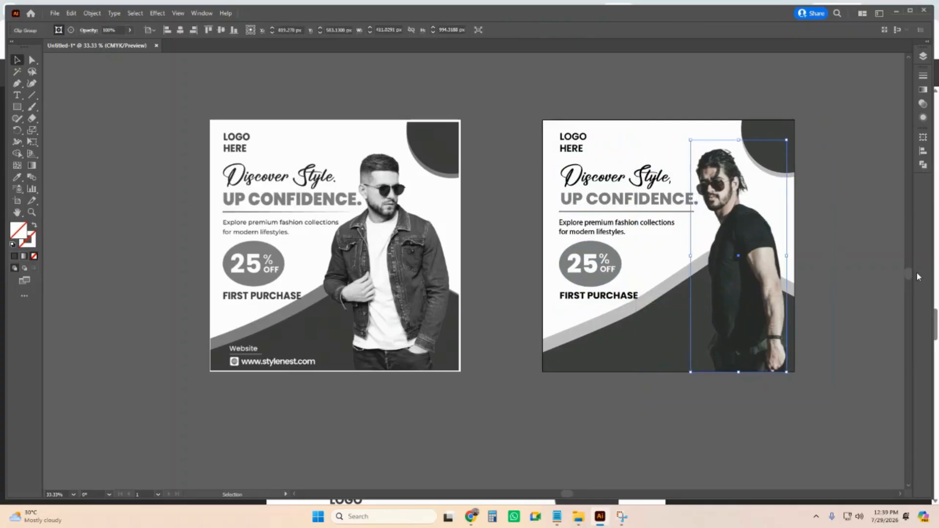
pyautogui.click(617, 89)
pyautogui.hscroll(-1, 807, 424)
pyautogui.press('v')
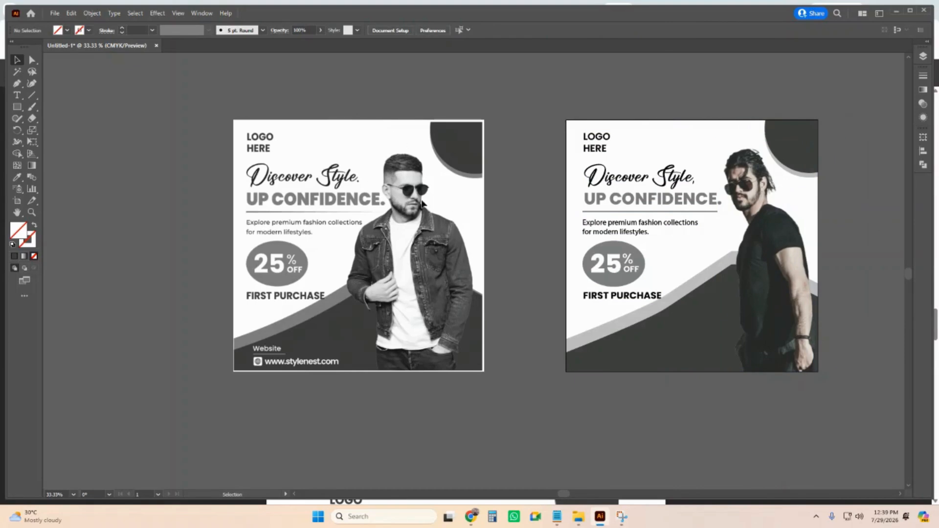
# Step: Switch to the job sheet PDF in Chrome and review the flyer's design requirements, especially the brand color instruction
pyautogui.moveTo(471, 516)
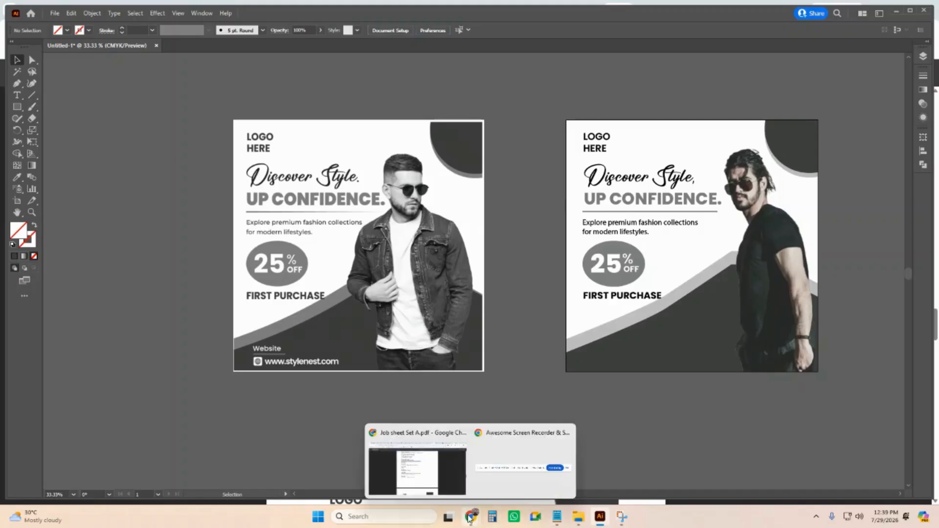
pyautogui.click(418, 457)
pyautogui.scroll(-5, 417, 239)
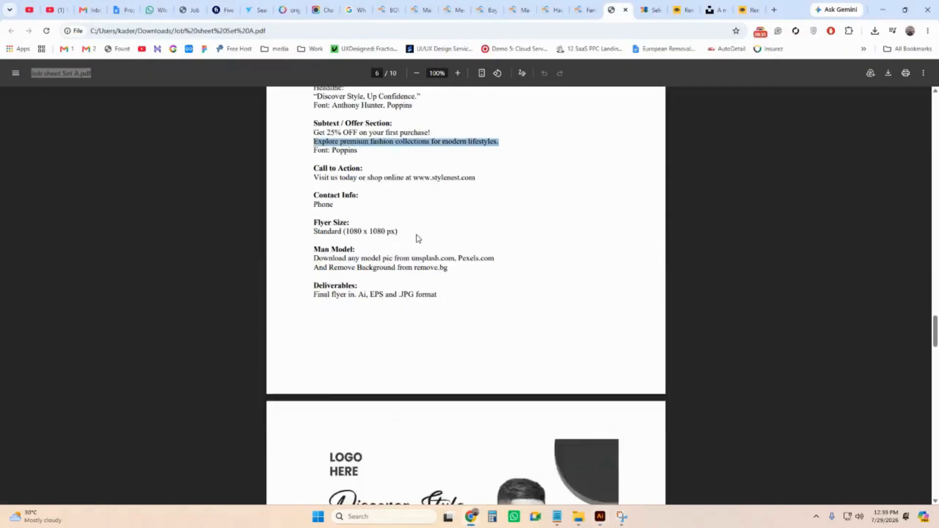
pyautogui.scroll(3, 418, 239)
pyautogui.scroll(2, 419, 239)
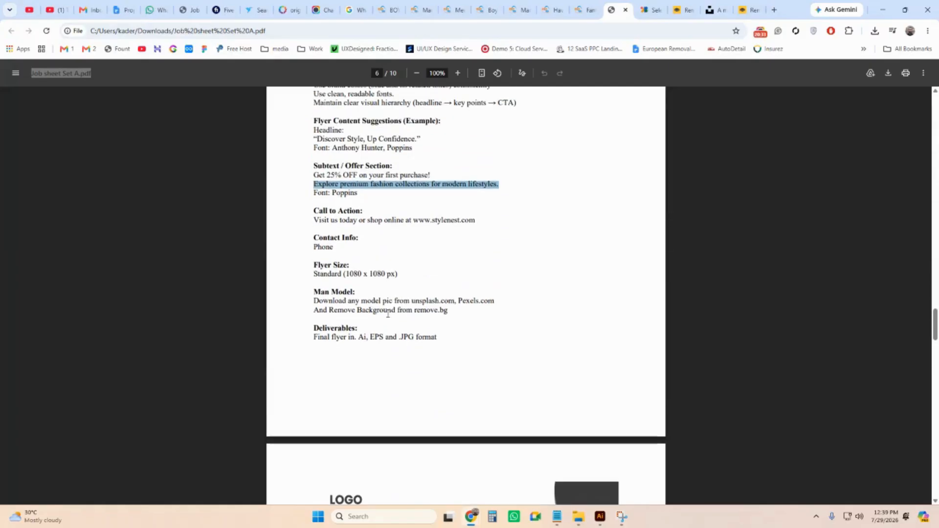
pyautogui.click(388, 315)
pyautogui.scroll(2, 469, 260)
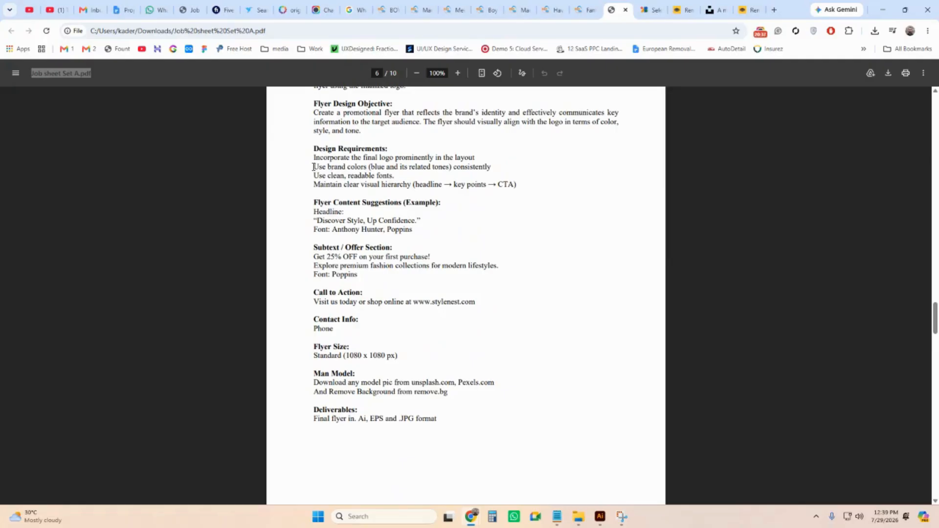
pyautogui.moveTo(313, 167); pyautogui.dragTo(358, 167)
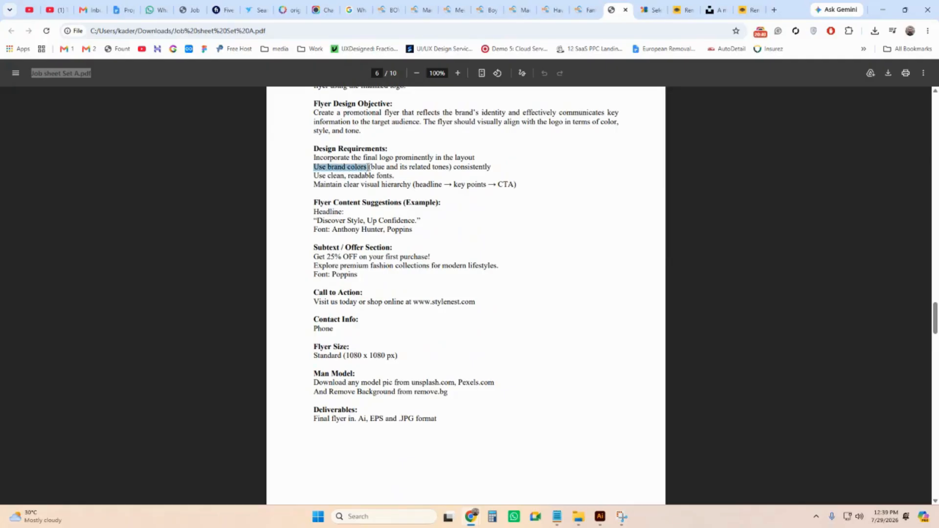
pyautogui.click(376, 168)
pyautogui.moveTo(371, 168); pyautogui.dragTo(438, 167)
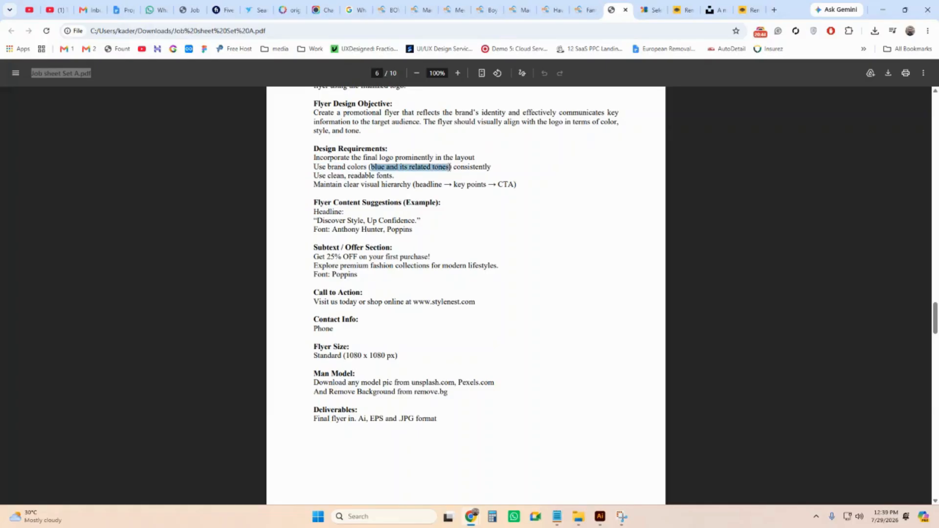
pyautogui.click(377, 167)
pyautogui.moveTo(370, 167); pyautogui.dragTo(388, 167)
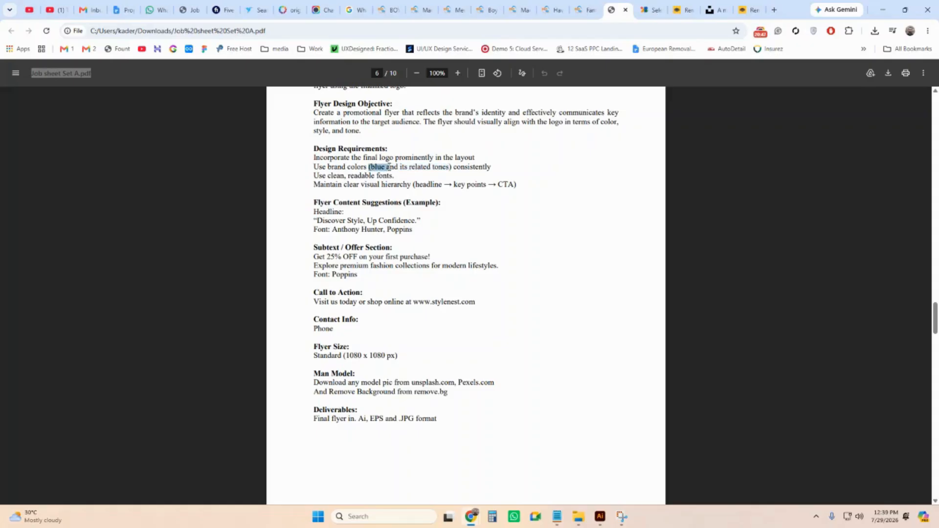
pyautogui.click(578, 311)
# Step: Switch to Illustrator and recolor the dark clipped circle in the new poster's corner to blue #2D87E8
pyautogui.click(600, 522)
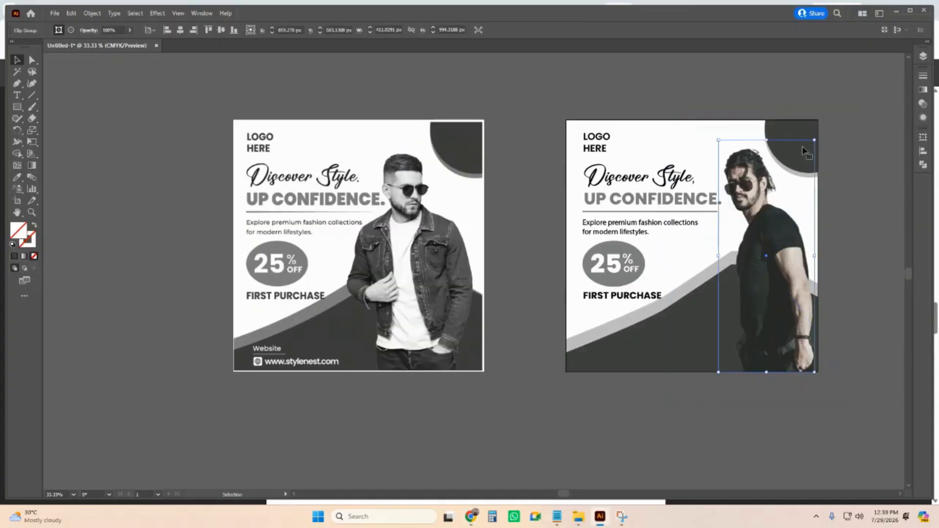
pyautogui.click(808, 131)
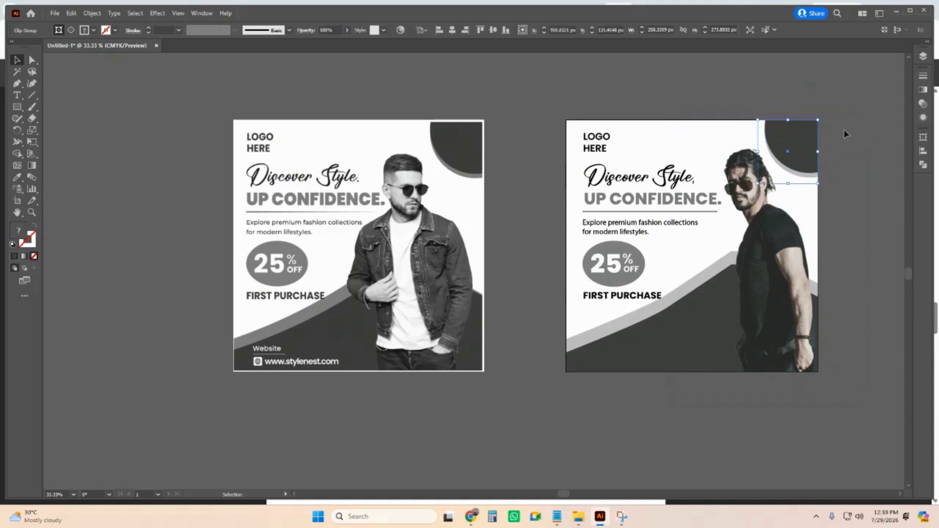
pyautogui.doubleClick(801, 135)
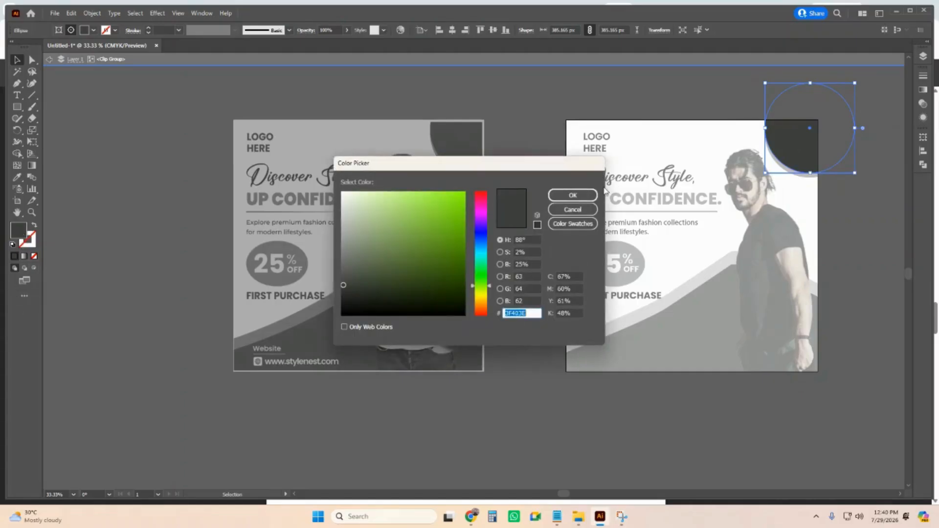
pyautogui.click(479, 233)
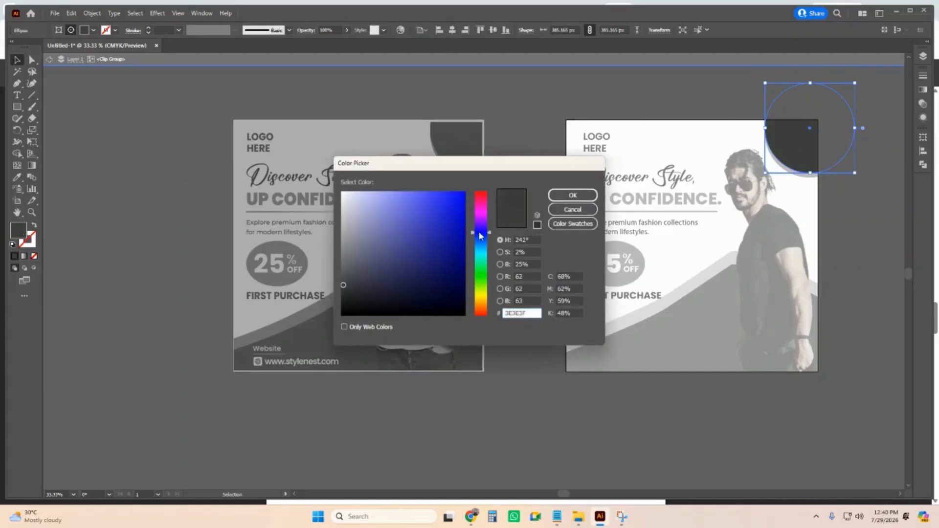
pyautogui.moveTo(479, 233); pyautogui.dragTo(480, 244)
pyautogui.click(443, 202)
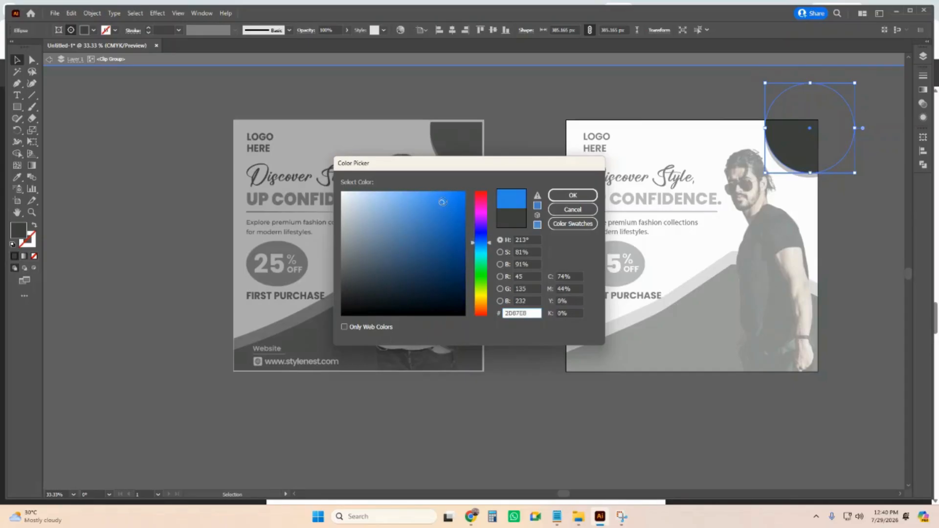
pyautogui.click(570, 196)
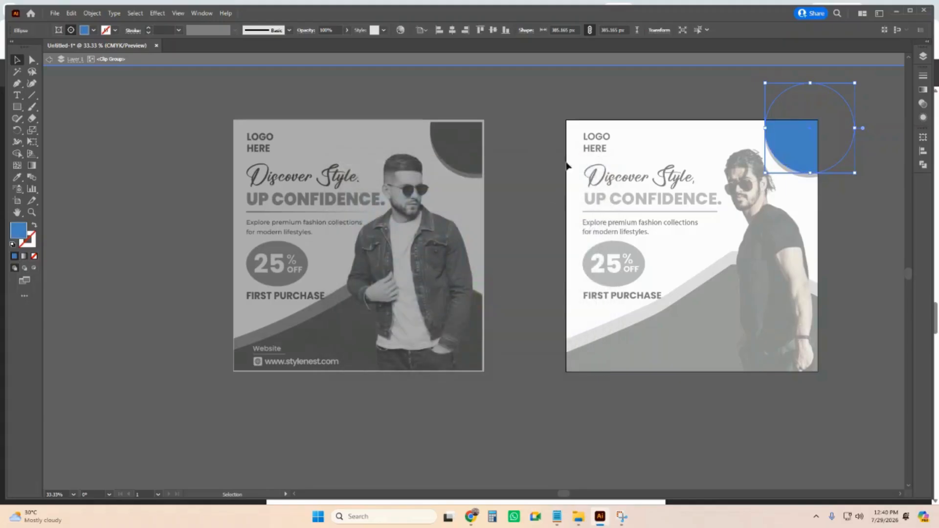
pyautogui.doubleClick(548, 102)
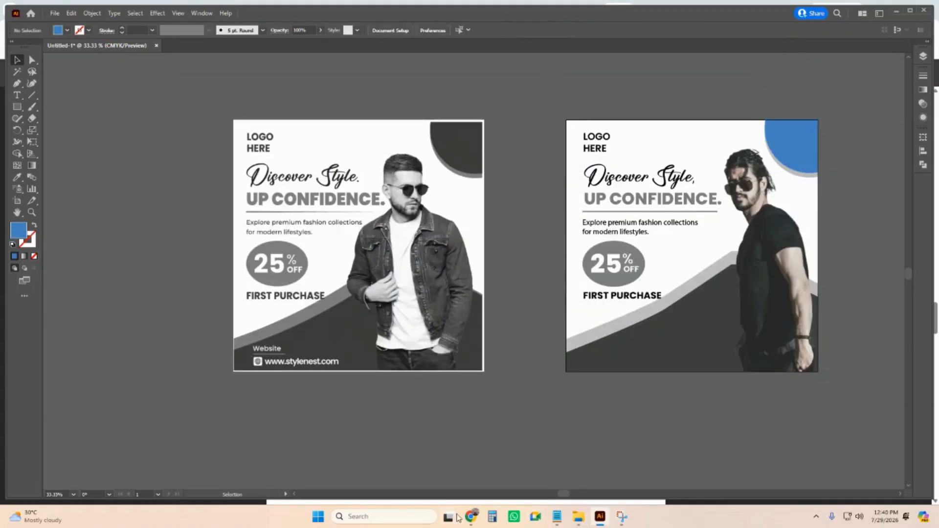
# Step: Switch to Chrome, search Google for "best blue color for flyer" and preview the Venngage blue and yellow palette
pyautogui.moveTo(471, 518)
pyautogui.click(423, 478)
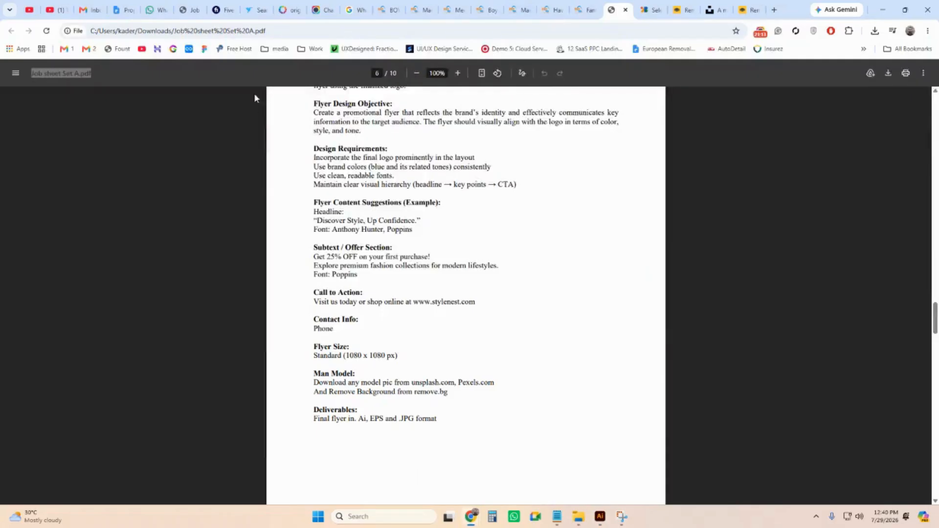
pyautogui.click(774, 10)
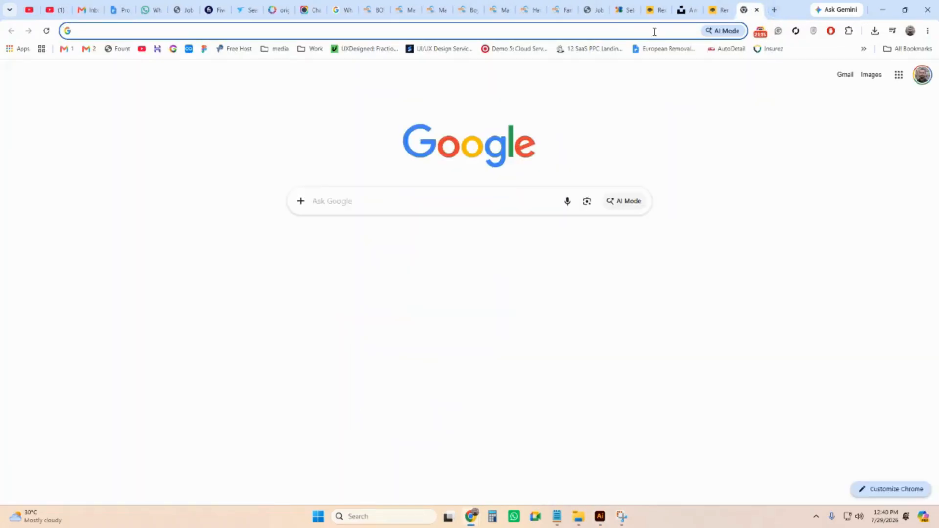
pyautogui.write('b')
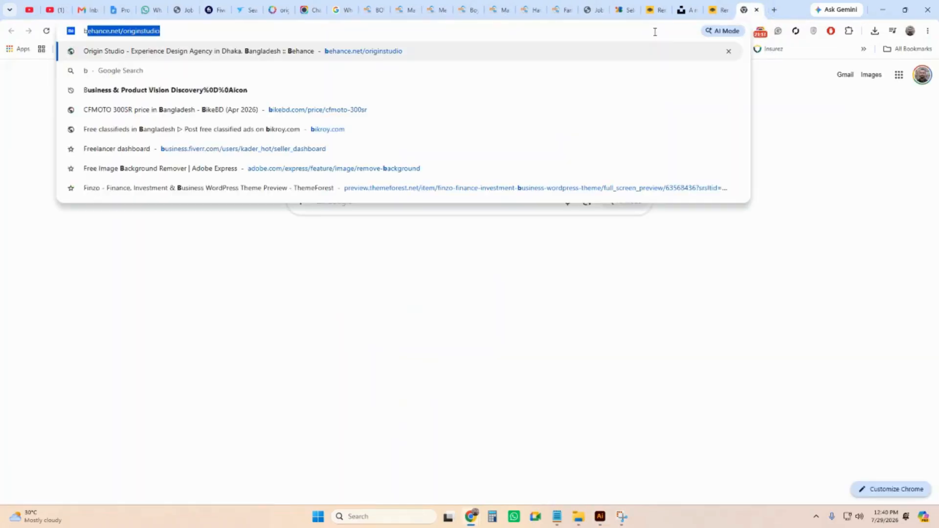
pyautogui.write('est blu')
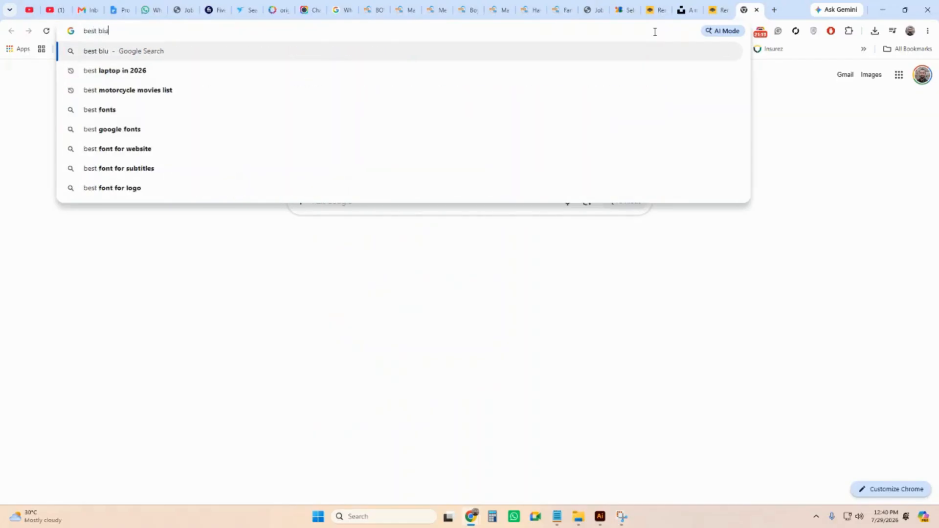
pyautogui.write('e color for flyer')
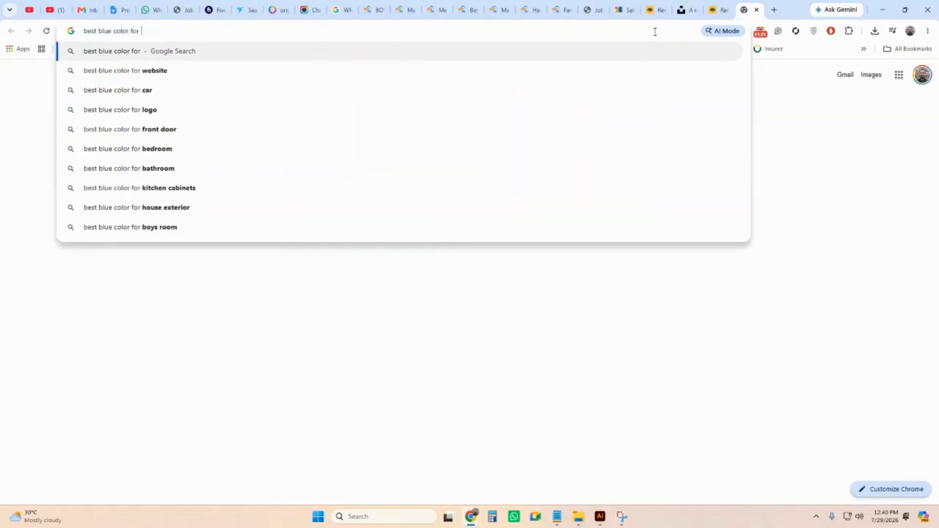
pyautogui.press('Return')
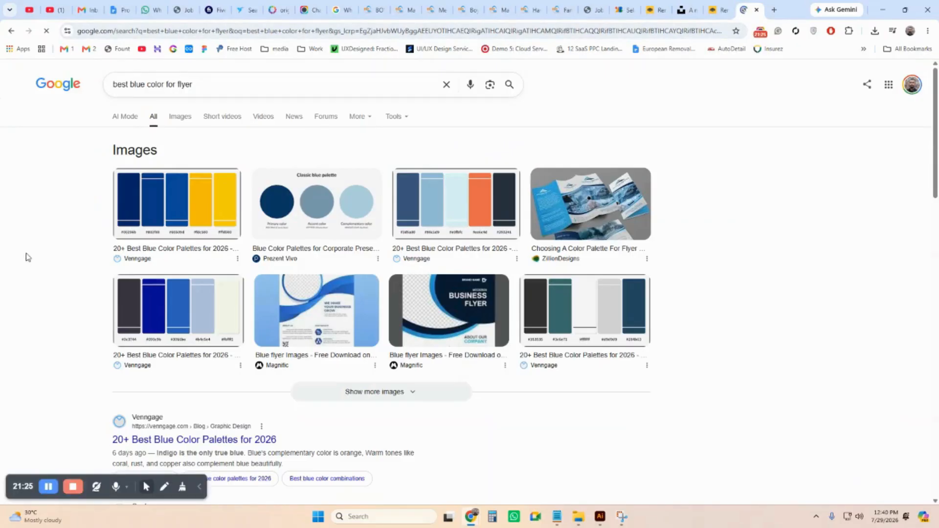
pyautogui.click(160, 195)
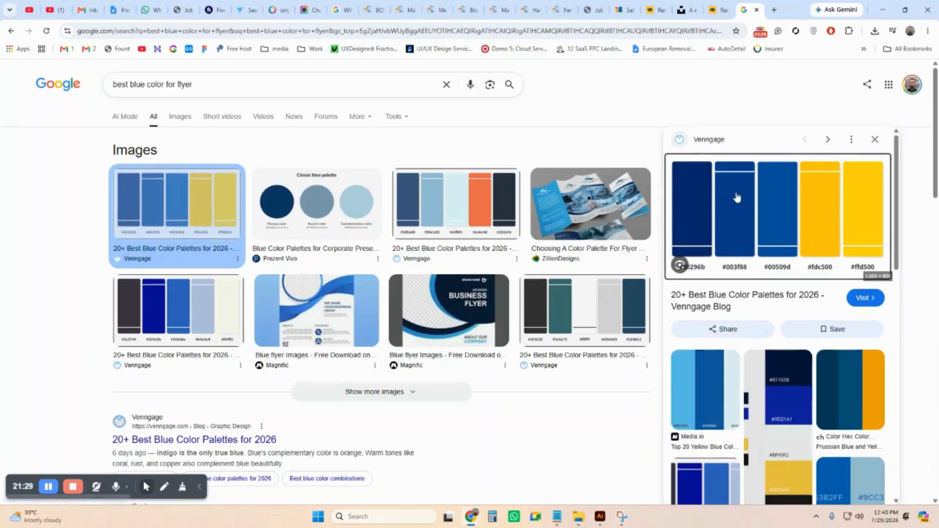
# Step: Search Google for "bluer color" in a new tab and copy the solid Blue image from HTML Color Codes
pyautogui.click(774, 10)
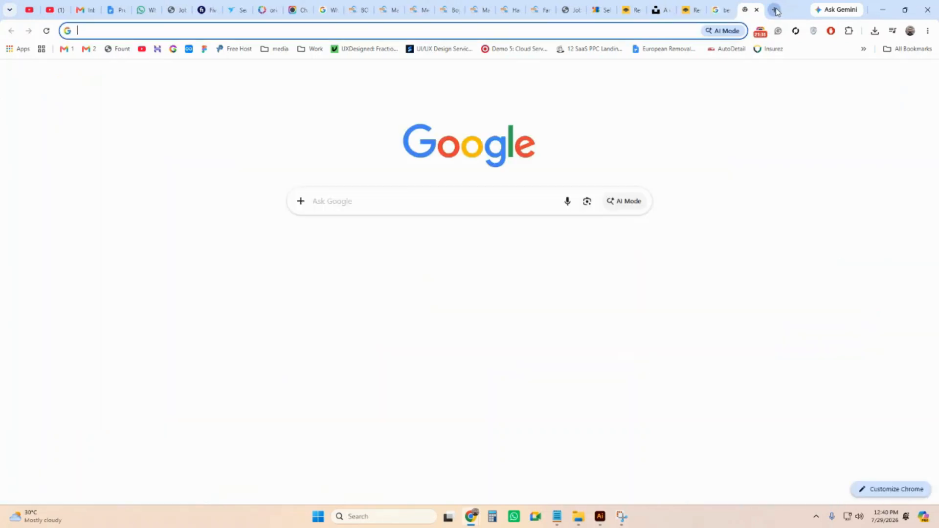
pyautogui.write('bluer color')
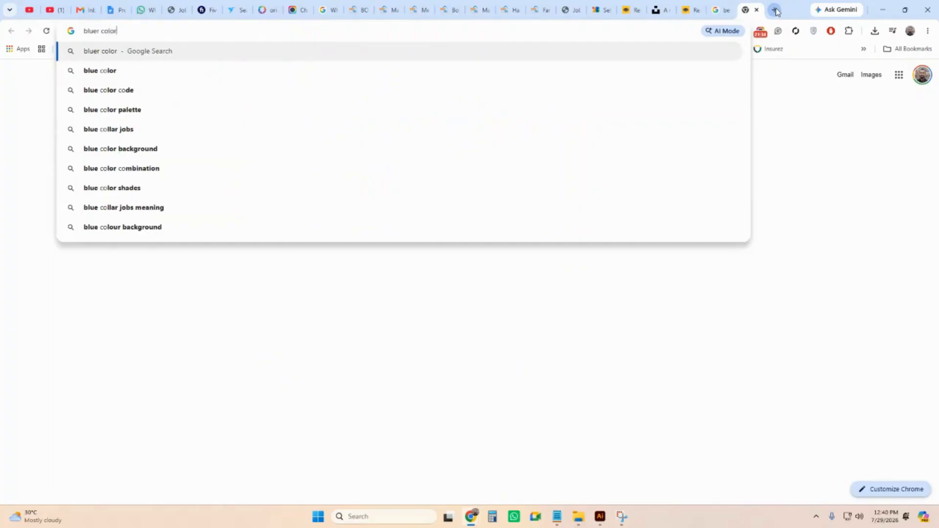
pyautogui.press('Return')
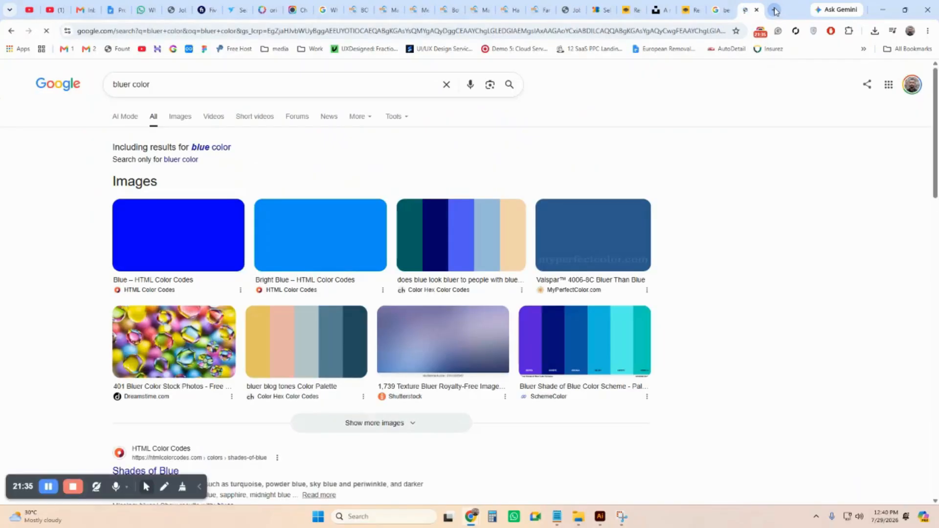
pyautogui.click(173, 232)
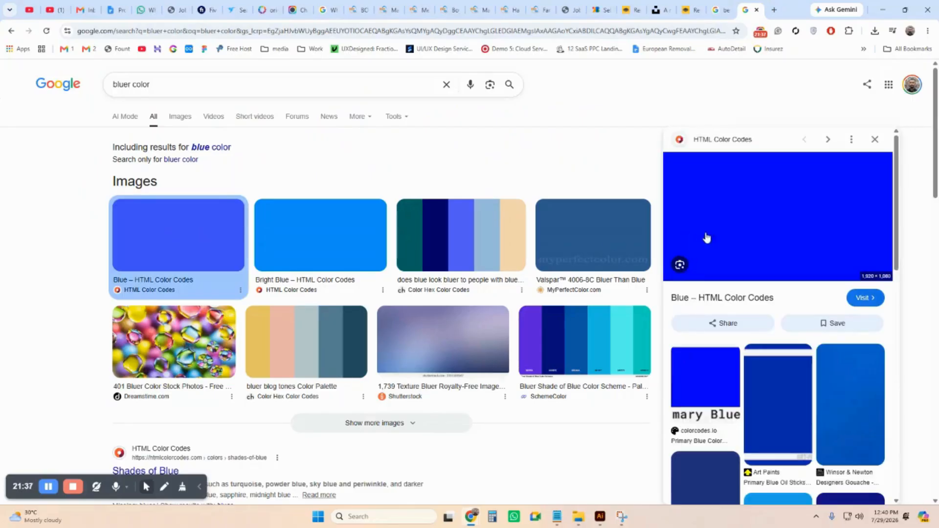
pyautogui.rightClick(737, 206)
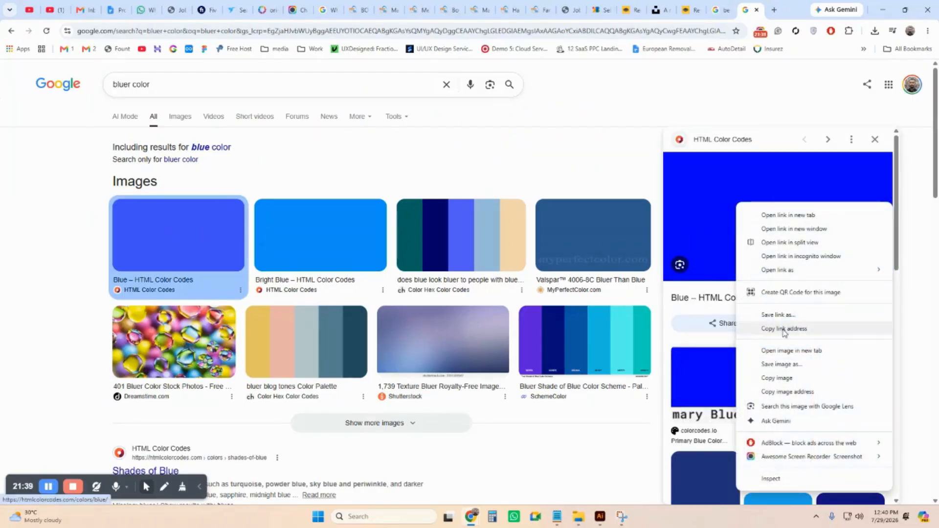
pyautogui.click(792, 379)
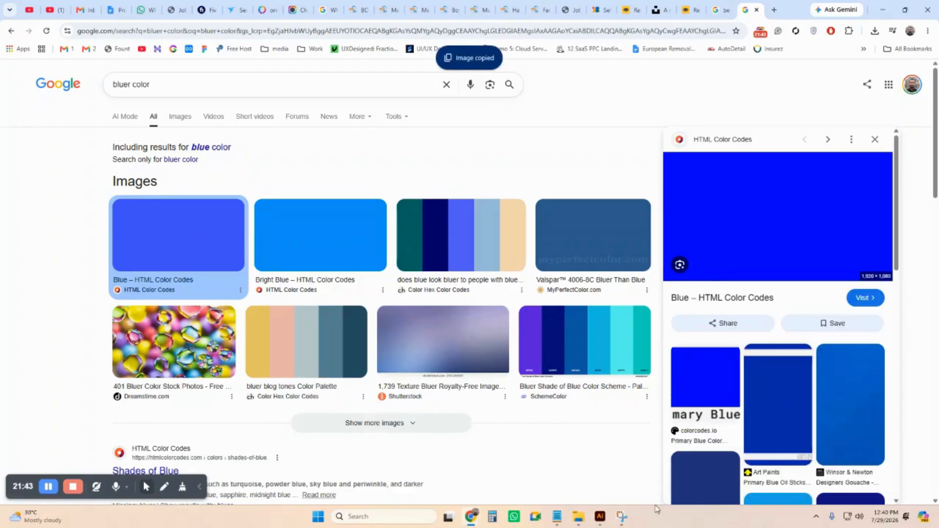
# Step: Paste the copied blue image into the Illustrator document and move it off the new poster, over the reference poster
pyautogui.click(600, 516)
pyautogui.hotkey('ctrl', 'v')
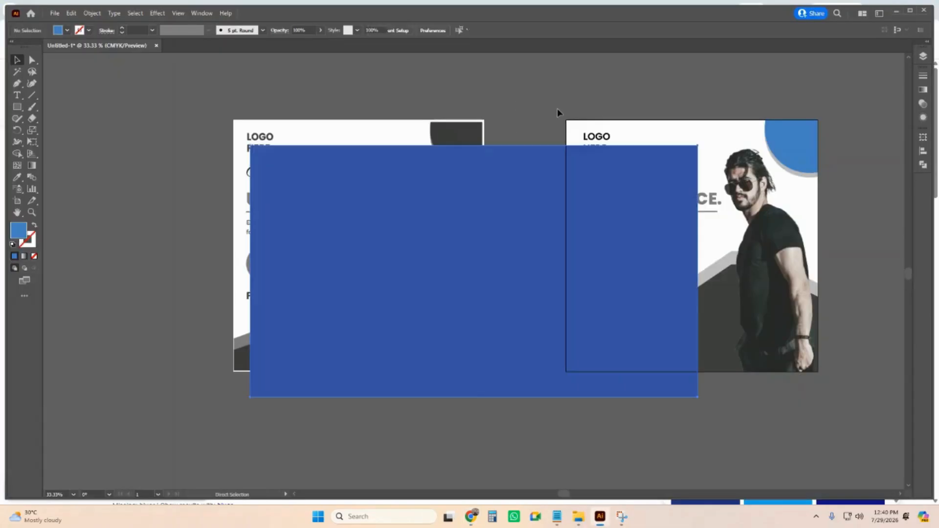
pyautogui.moveTo(541, 257); pyautogui.dragTo(393, 222)
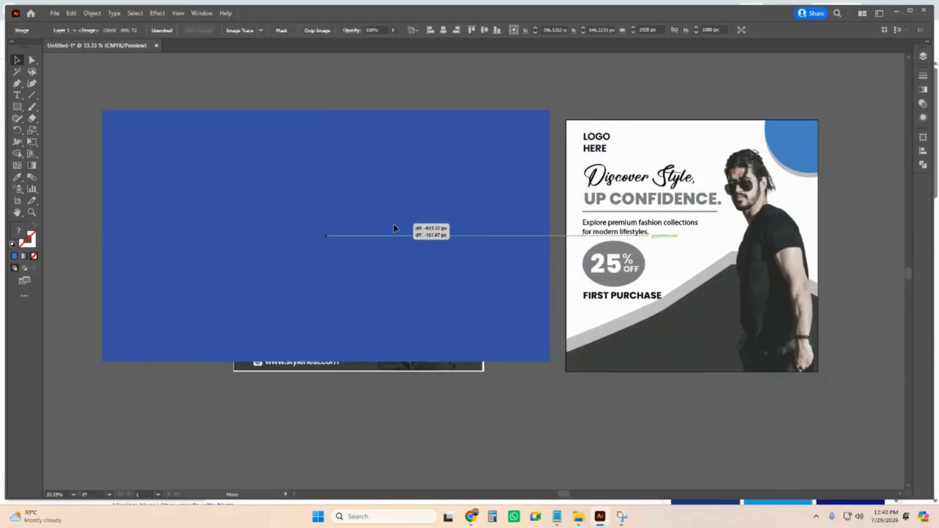
pyautogui.click(77, 75)
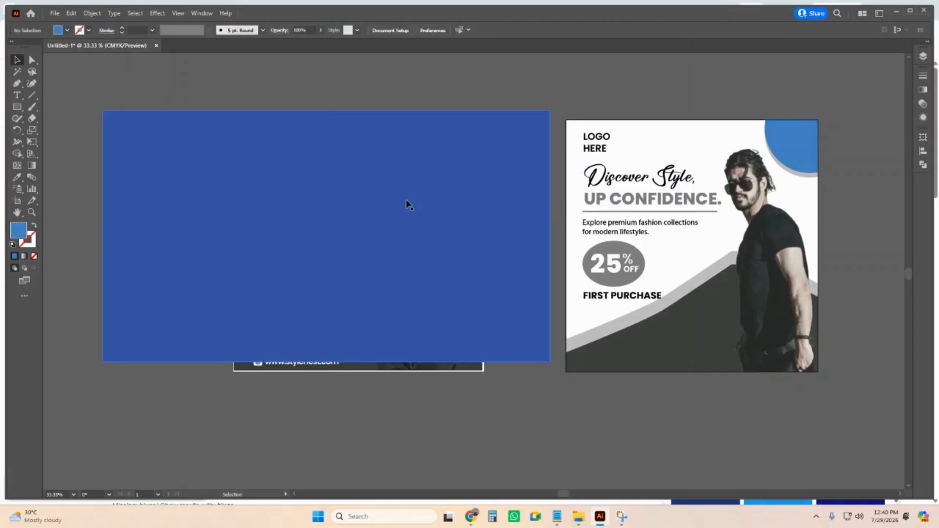
pyautogui.click(407, 205)
pyautogui.click(68, 76)
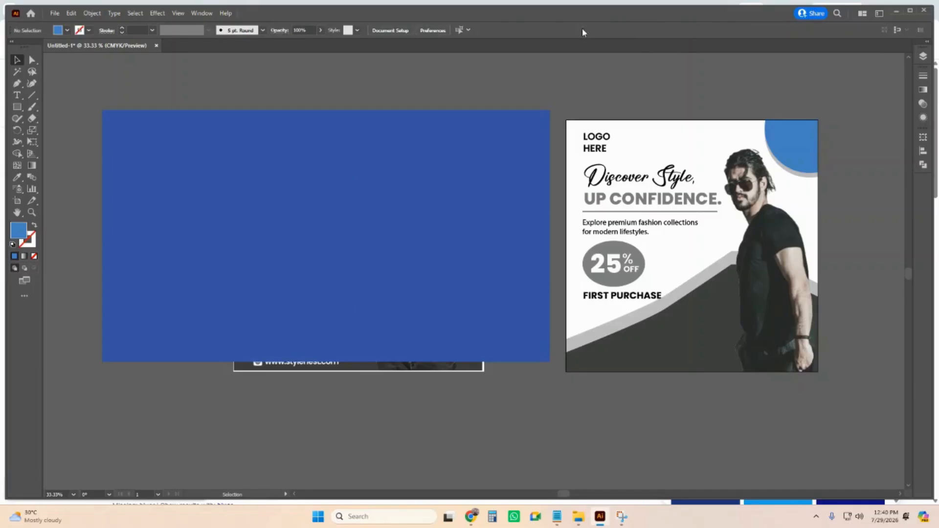
# Step: Maximize the Illustrator window and change the document color mode to RGB Color
pyautogui.click(910, 10)
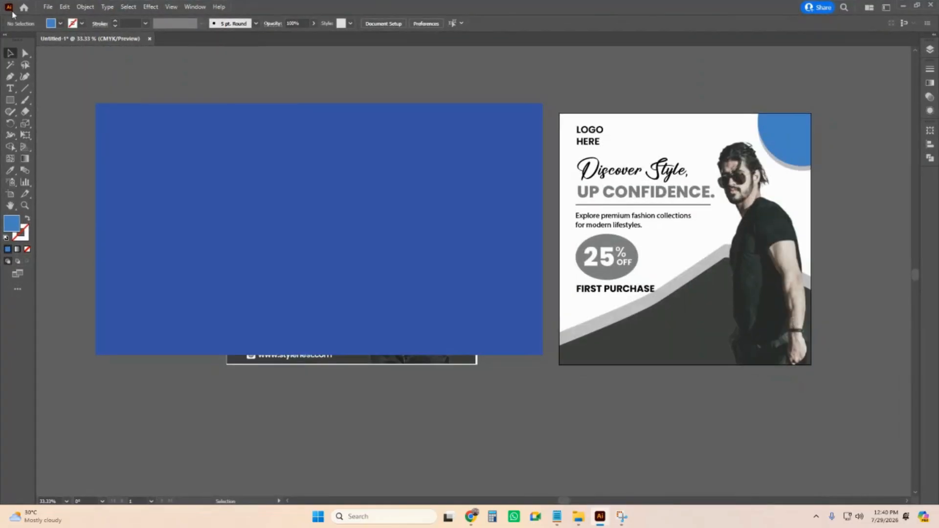
pyautogui.click(48, 7)
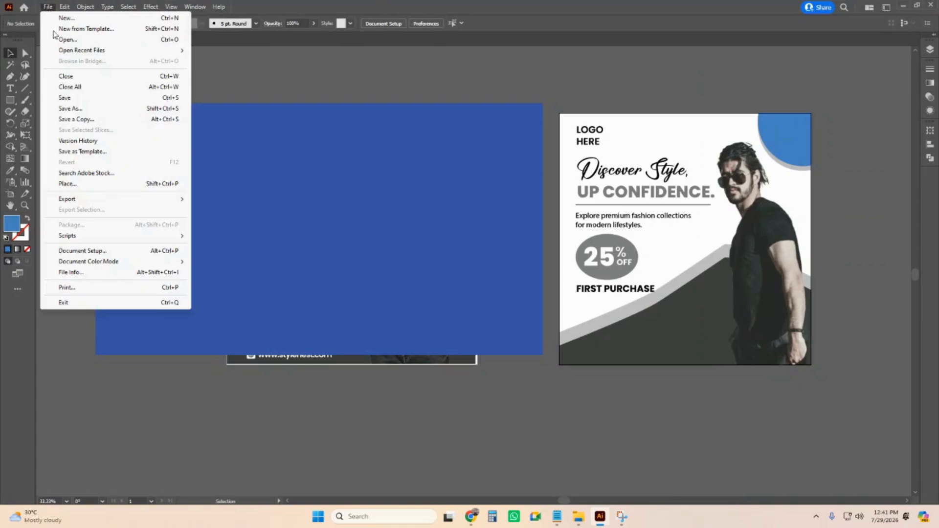
pyautogui.moveTo(100, 264)
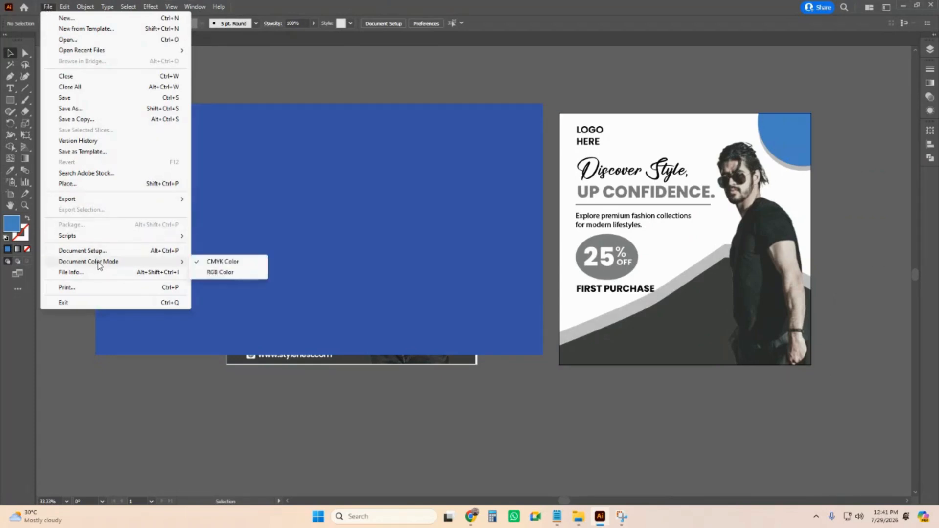
pyautogui.click(224, 273)
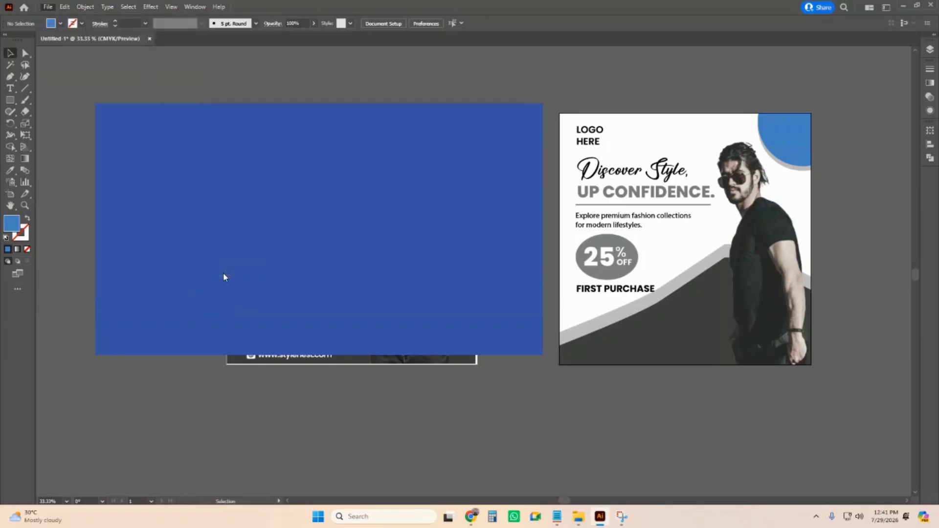
pyautogui.click(47, 7)
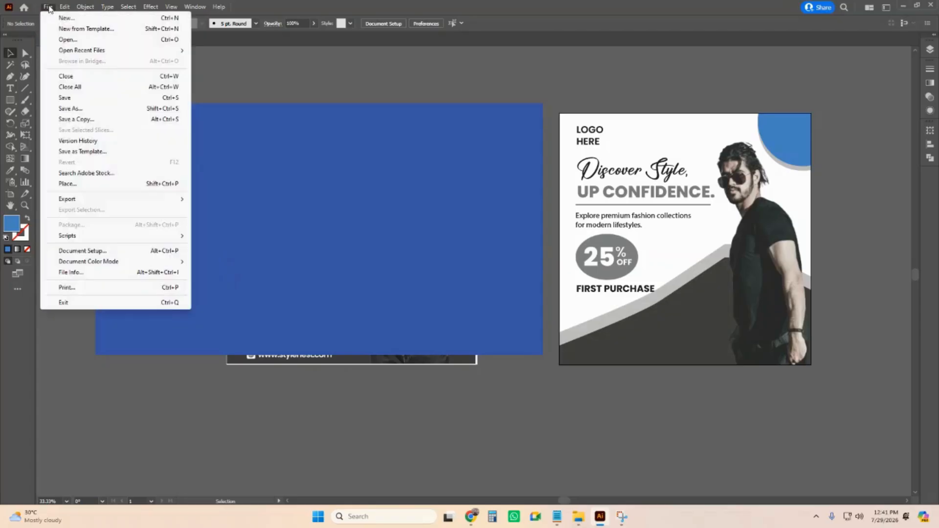
pyautogui.click(55, 17)
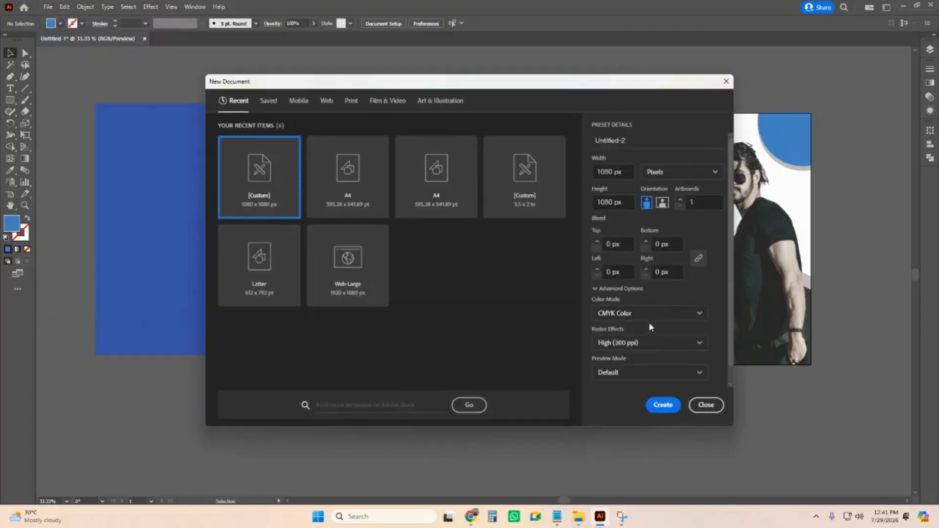
pyautogui.click(646, 313)
pyautogui.click(628, 331)
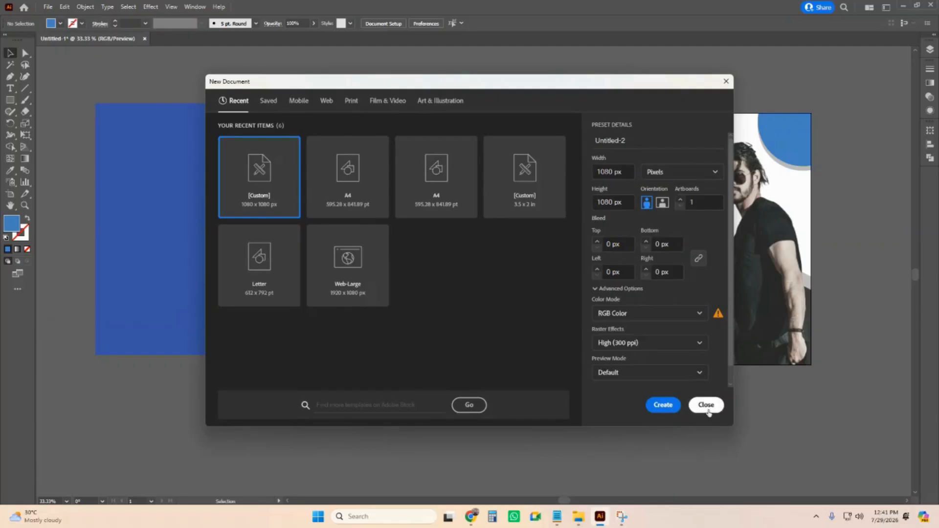
pyautogui.click(707, 406)
# Step: Delete the dull blue image, paste the copied blue image again and place it beside the new poster, covering the reference
pyautogui.click(339, 191)
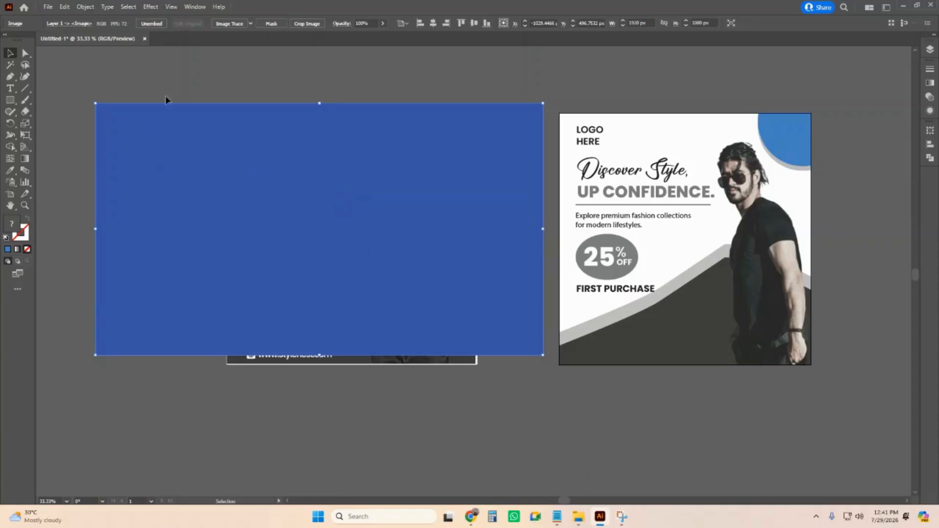
pyautogui.moveTo(273, 174); pyautogui.dragTo(271, 193)
pyautogui.moveTo(320, 360); pyautogui.dragTo(321, 390)
pyautogui.press('Delete')
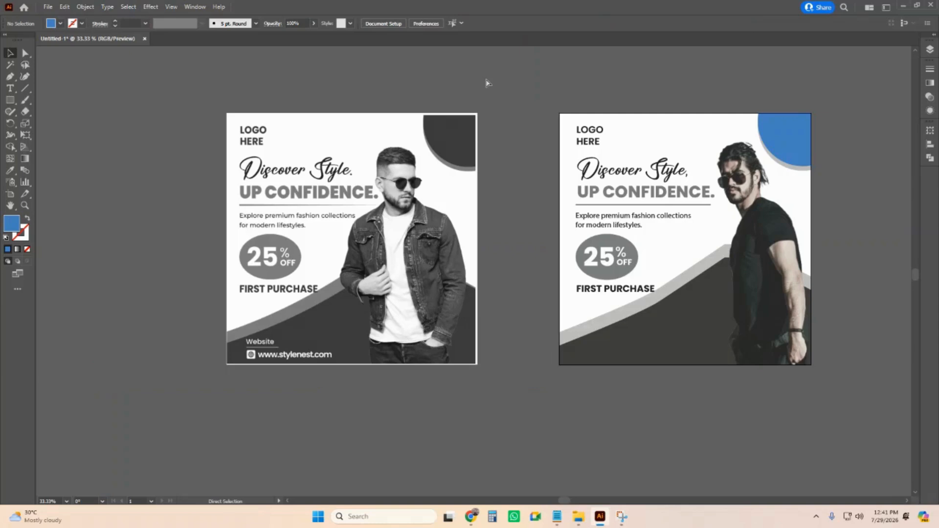
pyautogui.hotkey('ctrl', 'v')
pyautogui.moveTo(549, 285); pyautogui.dragTo(407, 219)
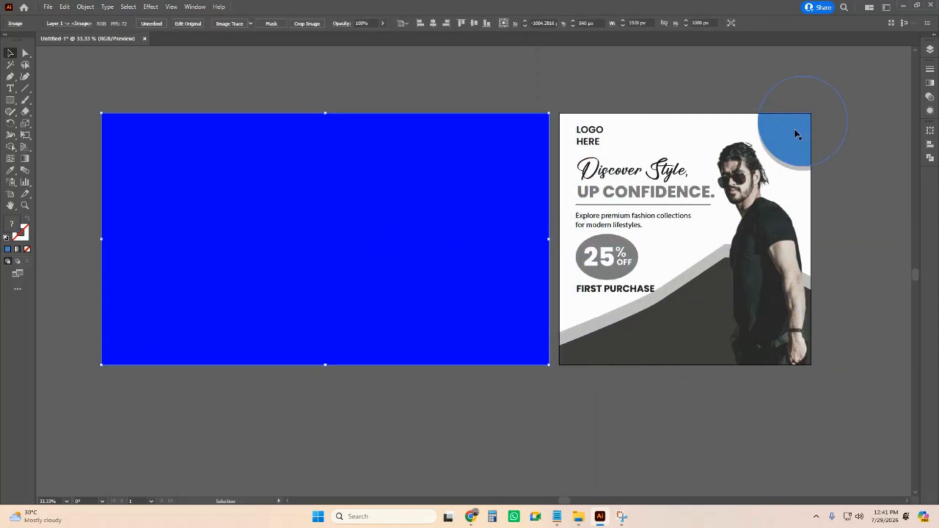
# Step: Recolor the clipped circle in the poster's upper corner with the bright blue sampled from the pasted image using the Eyedropper
pyautogui.doubleClick(795, 131)
pyautogui.click(10, 170)
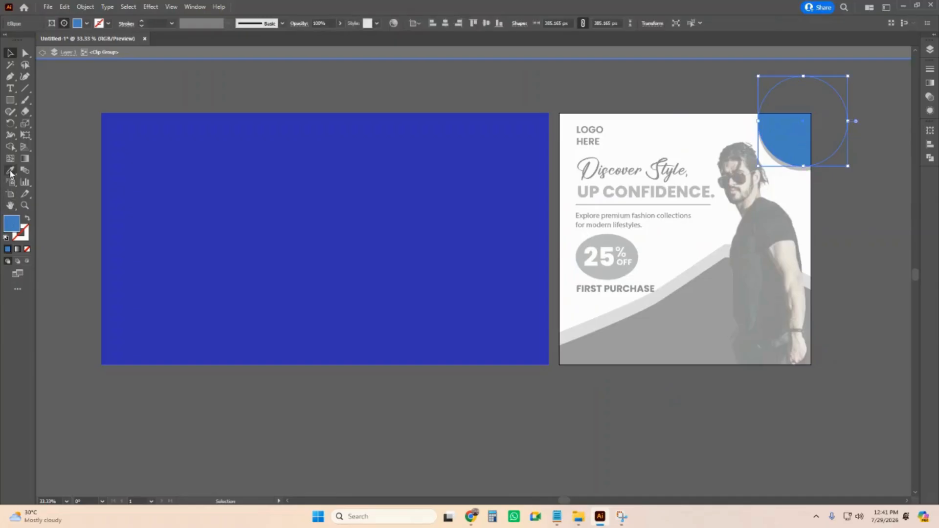
pyautogui.click(449, 159)
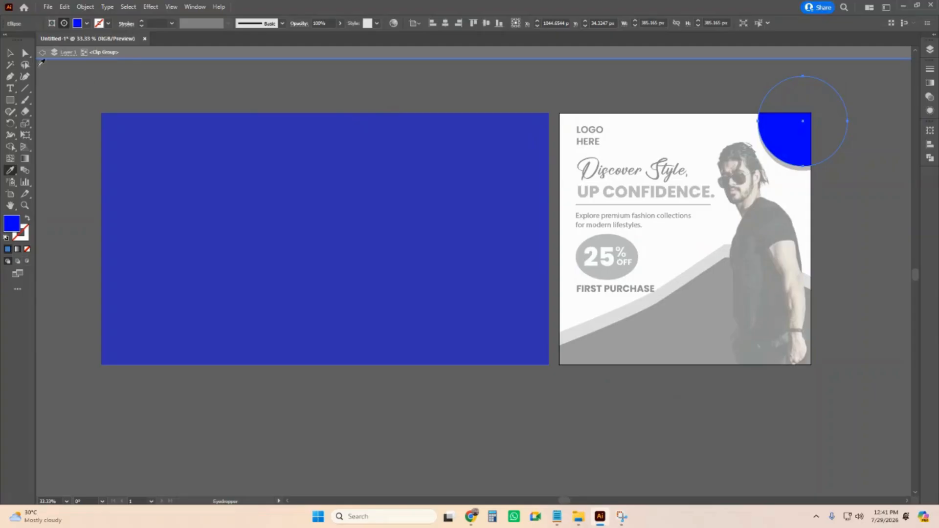
pyautogui.click(10, 53)
pyautogui.click(236, 111)
pyautogui.doubleClick(275, 90)
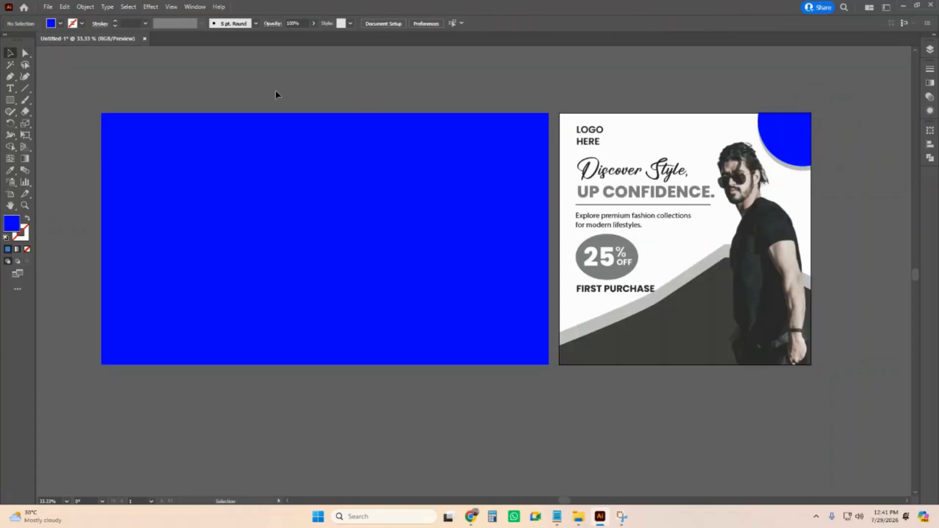
# Step: Recolor the "LOGO HERE" text with the bright blue sampled from the pasted image
pyautogui.click(591, 133)
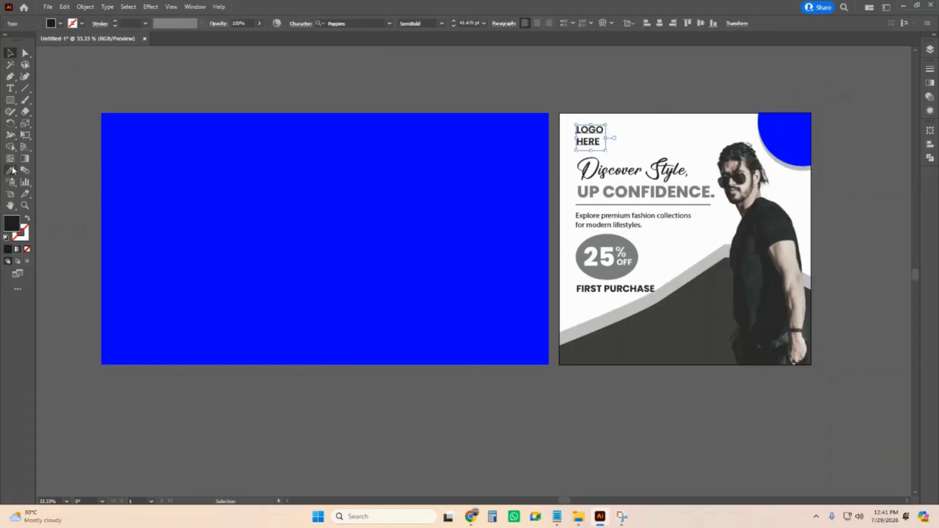
pyautogui.click(10, 170)
pyautogui.click(257, 174)
pyautogui.click(10, 52)
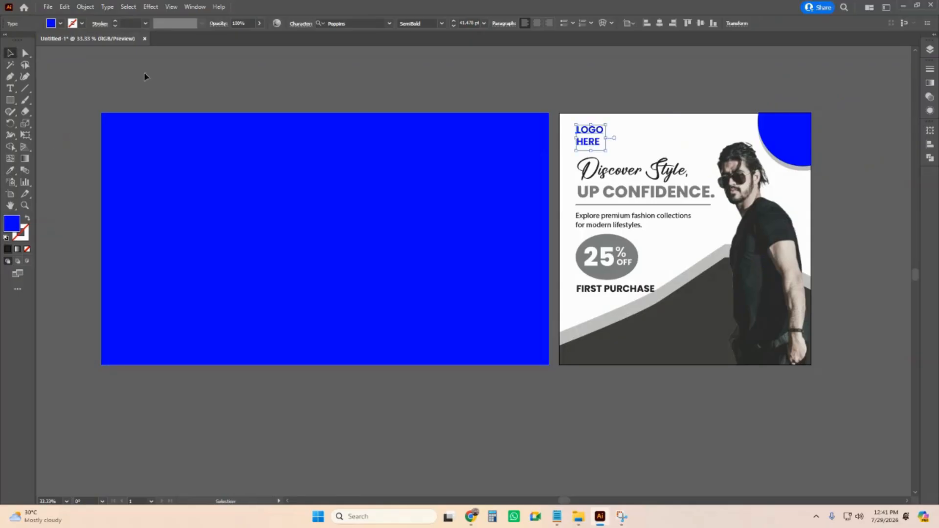
pyautogui.click(482, 92)
# Step: Recolor the "UP CONFIDENCE." heading with the bright blue sampled from the pasted image
pyautogui.click(619, 197)
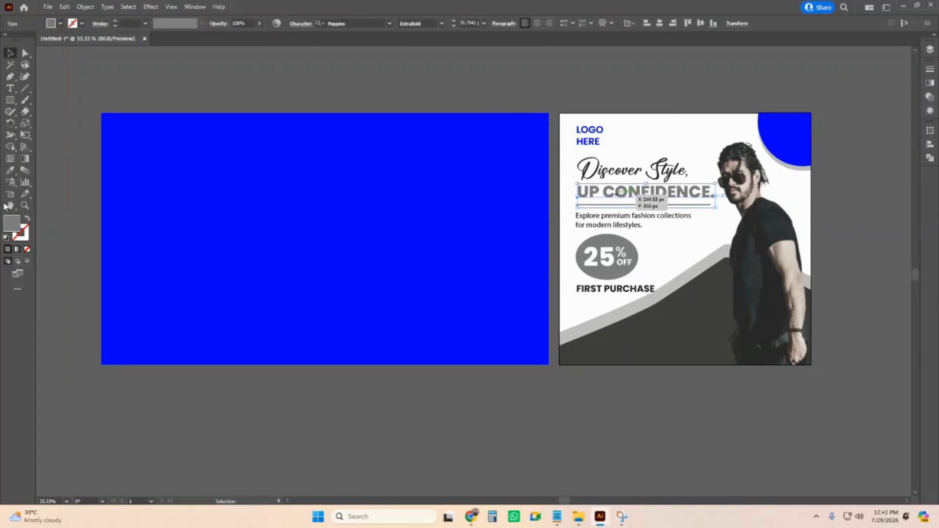
pyautogui.click(10, 170)
pyautogui.click(205, 170)
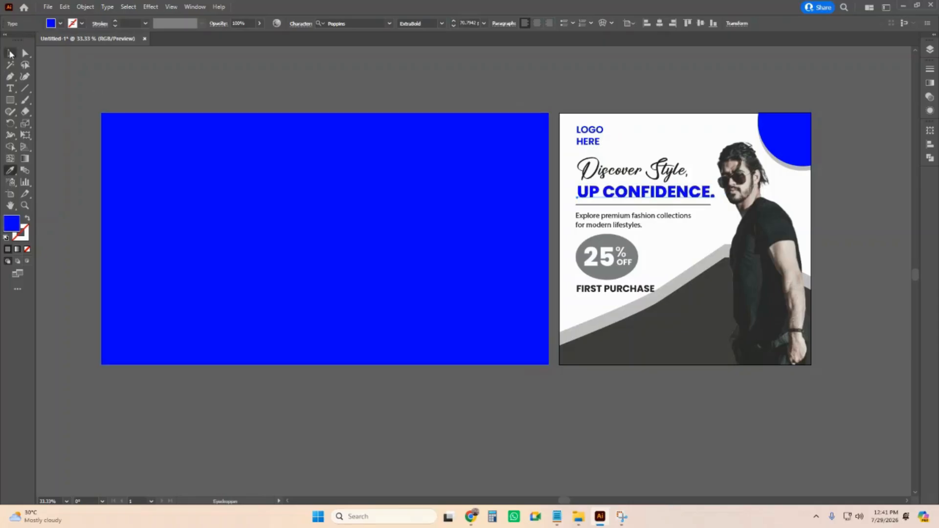
pyautogui.click(10, 52)
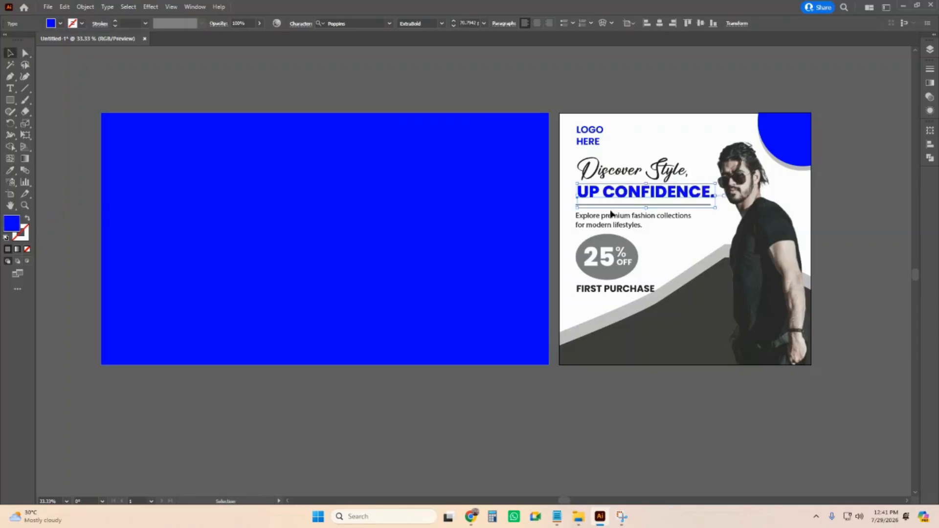
pyautogui.hscroll(-2, 636, 208)
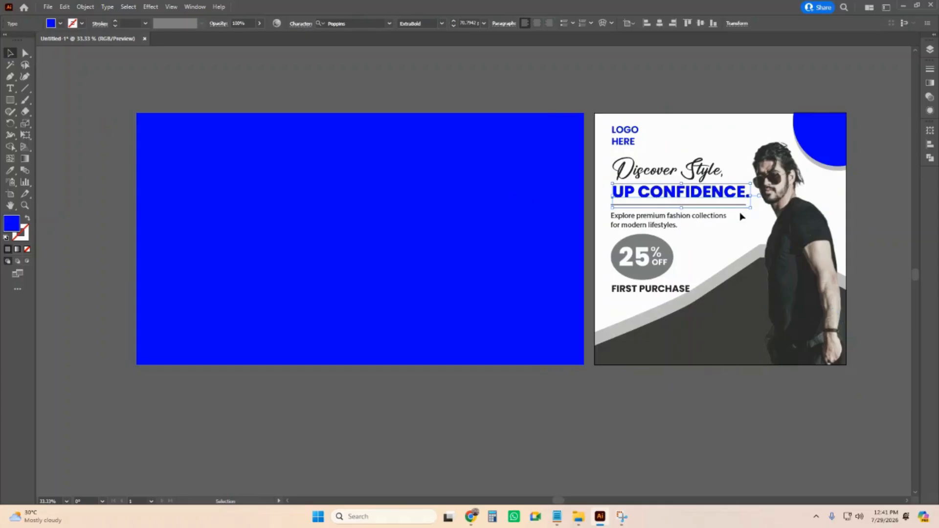
pyautogui.click(741, 213)
# Step: Recolor the thin divider line under the "UP CONFIDENCE." heading with the same sampled bright blue
pyautogui.hscroll(-3, 744, 214)
pyautogui.scroll(1, 777, 215)
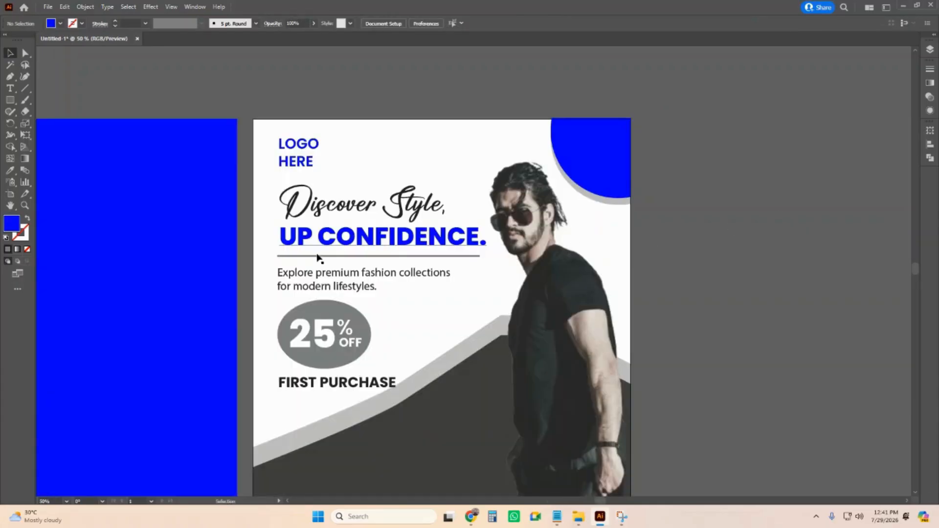
pyautogui.click(318, 256)
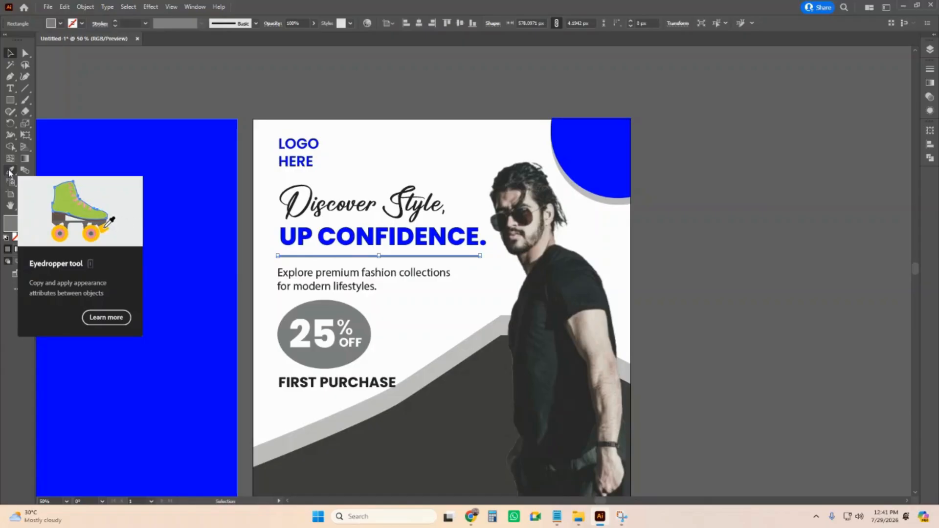
pyautogui.click(10, 171)
pyautogui.click(153, 173)
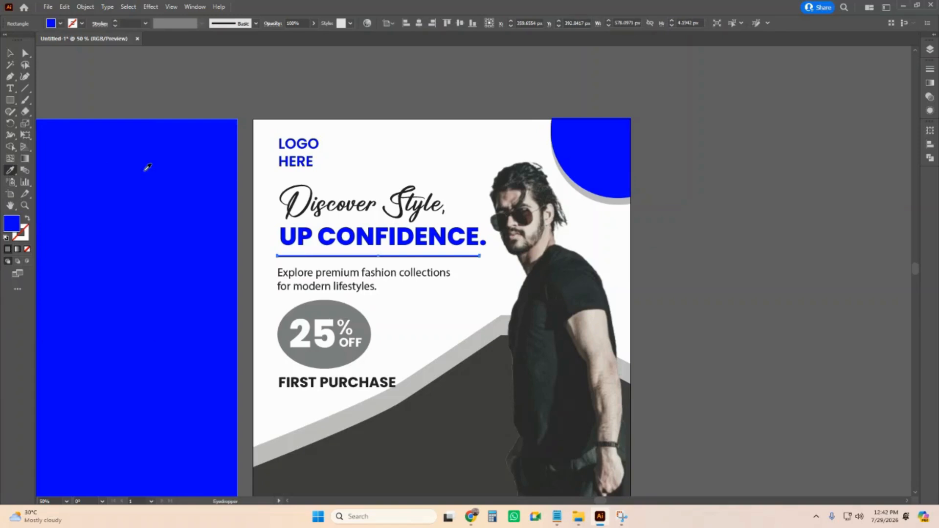
pyautogui.click(10, 53)
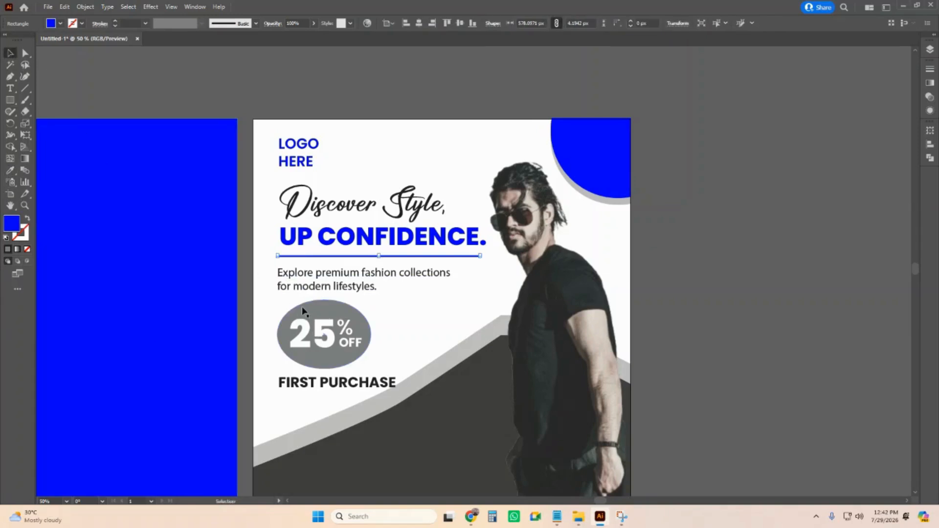
# Step: Isolate the ellipse inside the "25% OFF" badge group, fill it with the sampled bright blue, and exit isolation mode
pyautogui.click(323, 313)
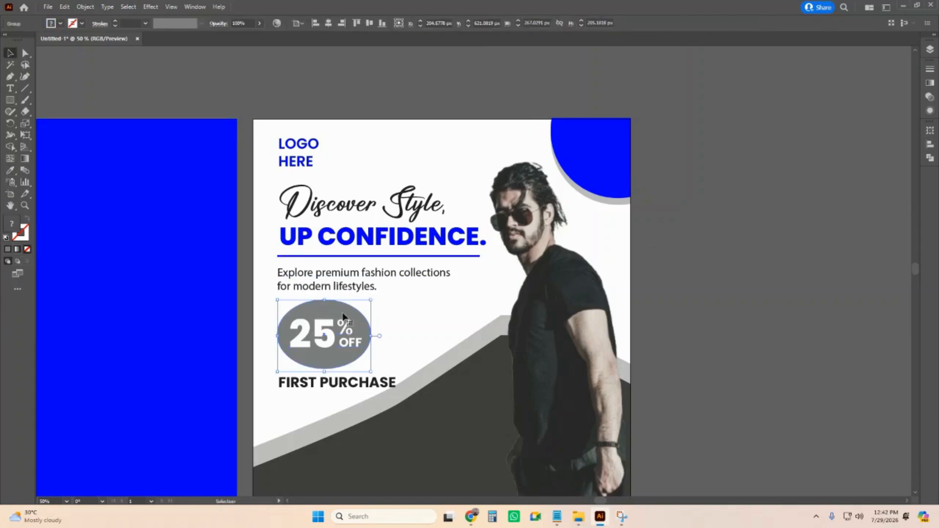
pyautogui.doubleClick(324, 312)
pyautogui.doubleClick(324, 312)
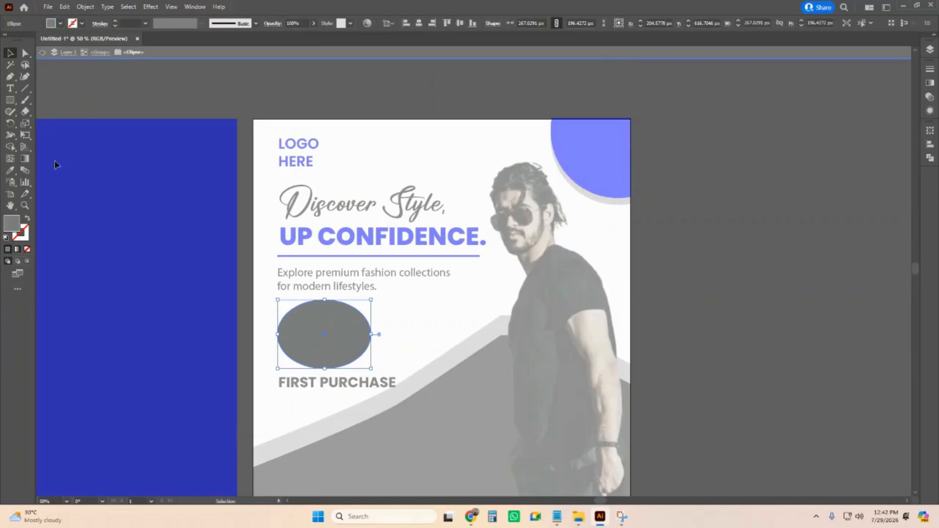
pyautogui.click(10, 170)
pyautogui.click(164, 211)
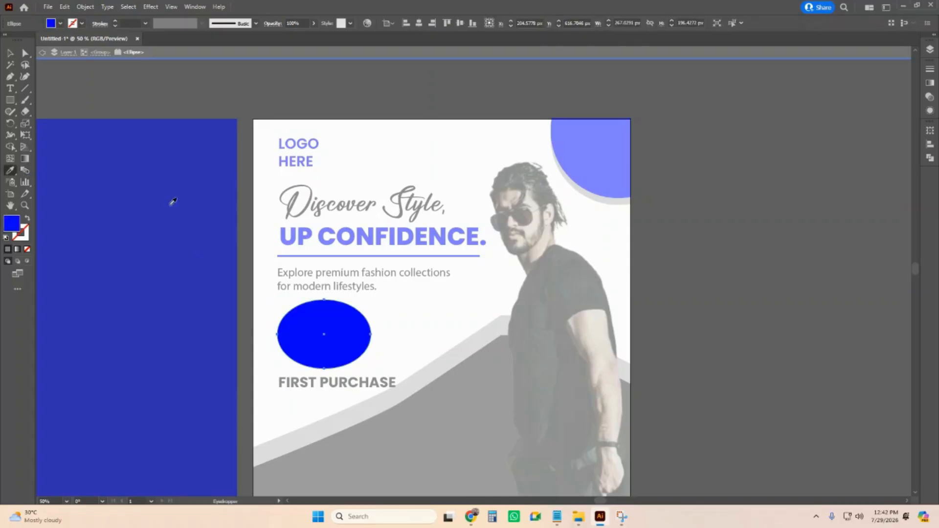
pyautogui.click(10, 52)
pyautogui.click(42, 53)
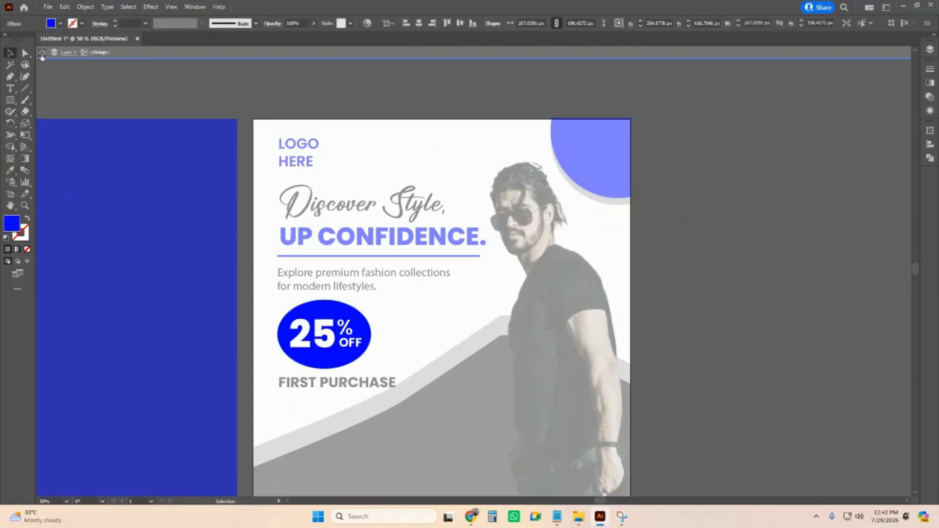
pyautogui.click(43, 53)
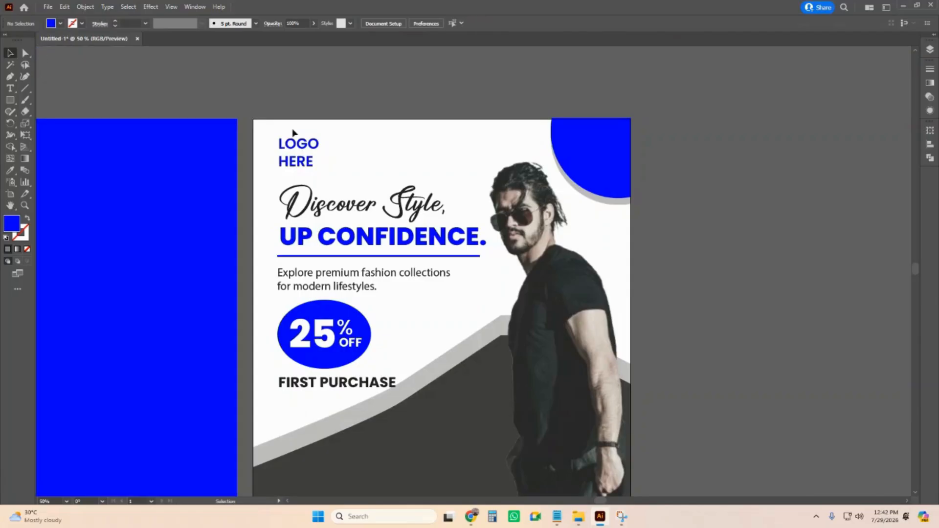
# Step: Recolor the large dark wave shape along the poster's bottom with the bright blue sampled from the pasted image
pyautogui.scroll(-2, 425, 329)
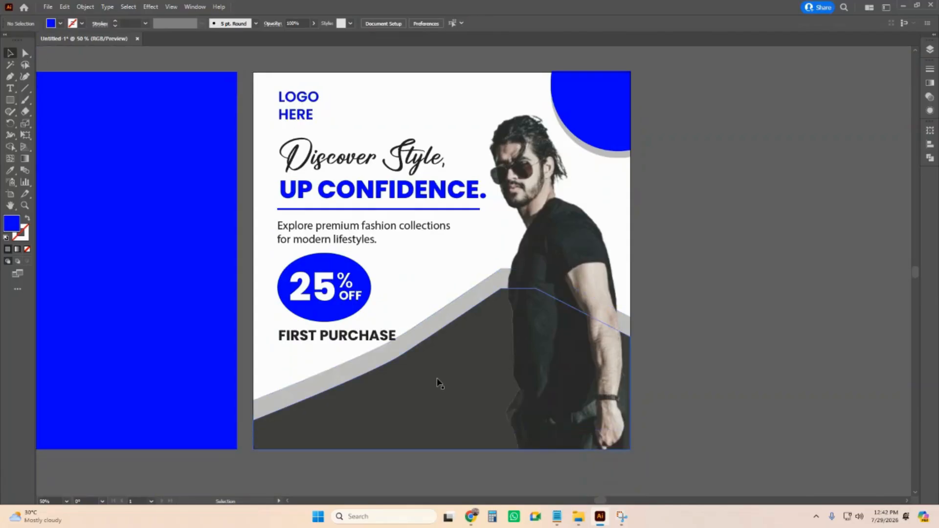
pyautogui.click(439, 383)
pyautogui.click(9, 170)
pyautogui.click(163, 126)
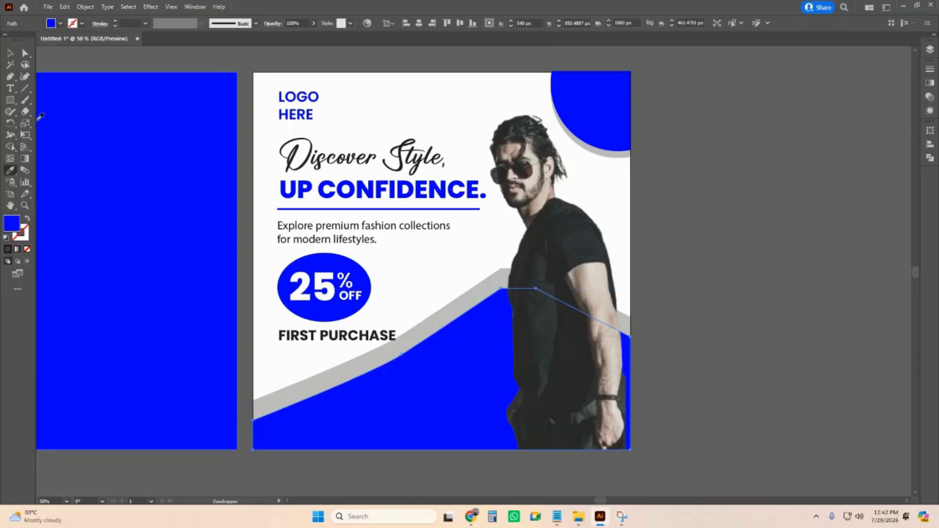
pyautogui.click(10, 53)
pyautogui.click(700, 279)
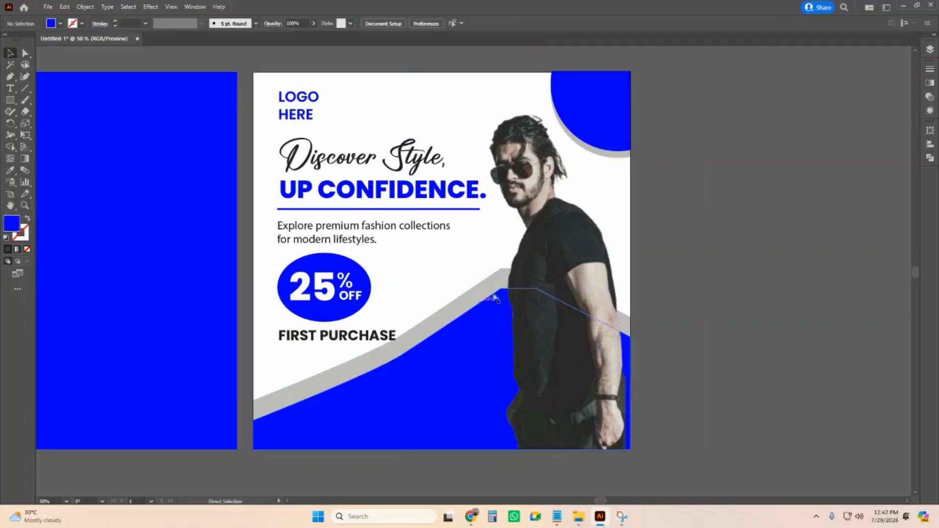
# Step: Move the peak anchor of the blue wave shape up and inward with Direct Selection so it sits behind the man
pyautogui.keyDown('ctrl'); pyautogui.click(511, 287); pyautogui.keyUp('ctrl')
pyautogui.keyDown('ctrl'); pyautogui.click(472, 298); pyautogui.keyUp('ctrl')
pyautogui.keyDown('ctrl'); pyautogui.click(481, 282); pyautogui.keyUp('ctrl')
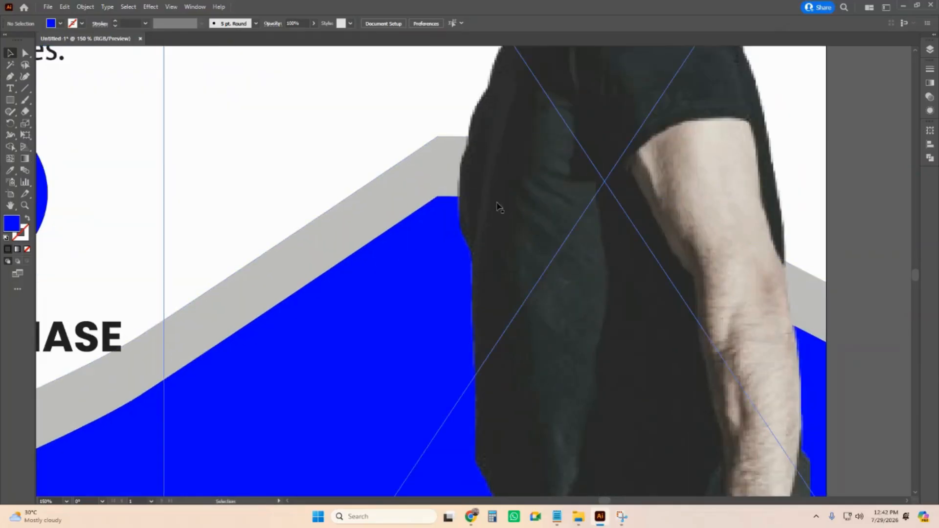
pyautogui.hscroll(1, 502, 203)
pyautogui.scroll(-2, 628, 221)
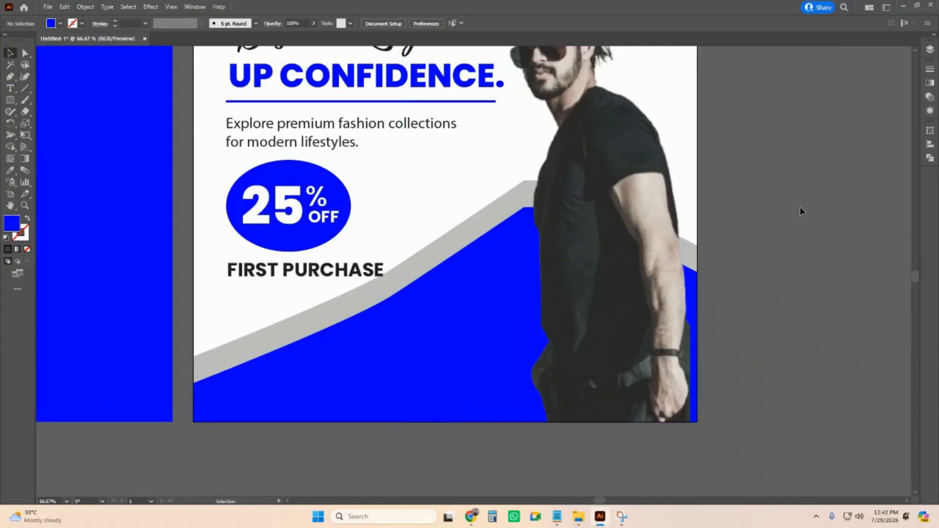
pyautogui.click(25, 54)
pyautogui.click(361, 328)
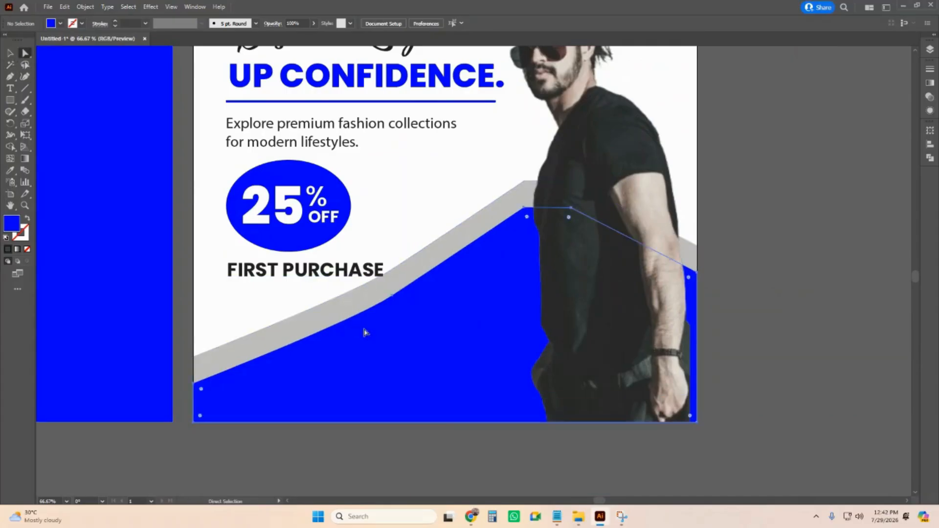
pyautogui.moveTo(525, 211); pyautogui.dragTo(546, 198)
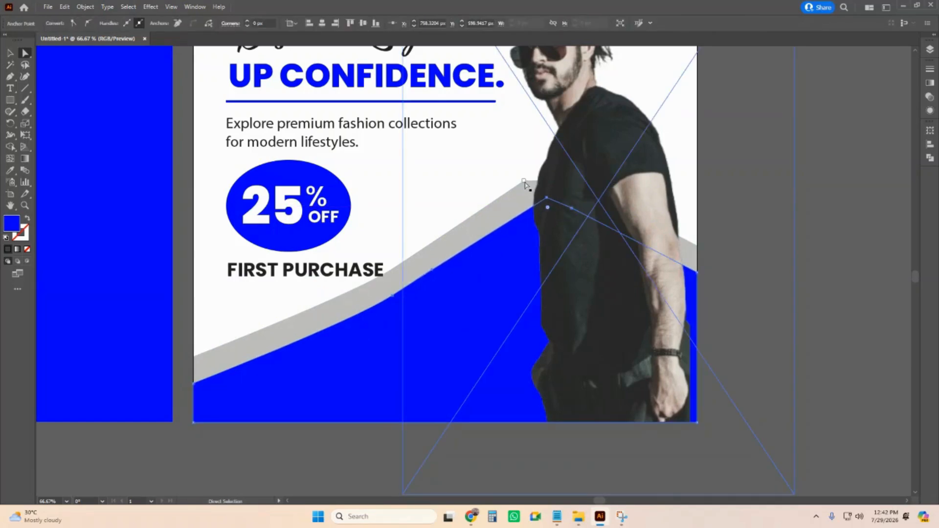
# Step: Reshape the grey band above the blue wave by moving its peak behind the man and smoothing its middle curve
pyautogui.click(524, 183)
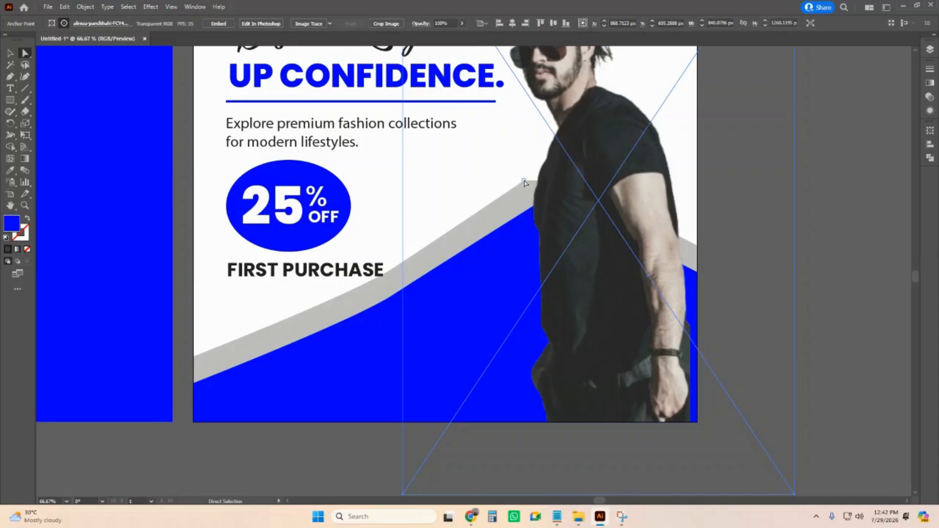
pyautogui.click(338, 310)
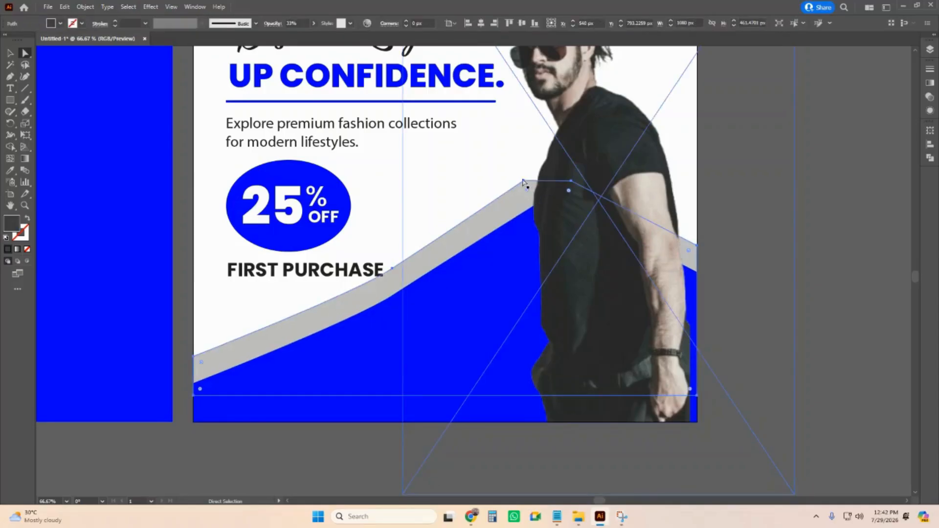
pyautogui.moveTo(524, 183); pyautogui.dragTo(555, 168)
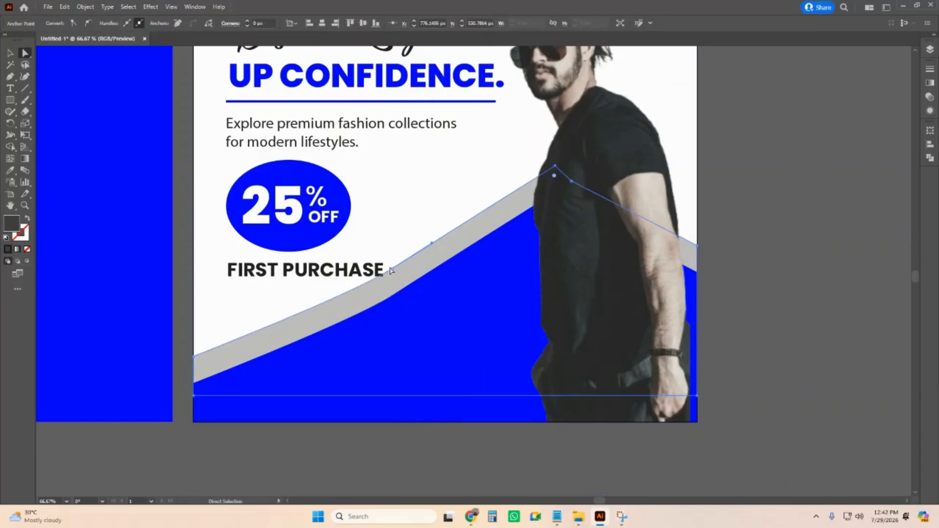
pyautogui.moveTo(394, 270); pyautogui.dragTo(388, 271)
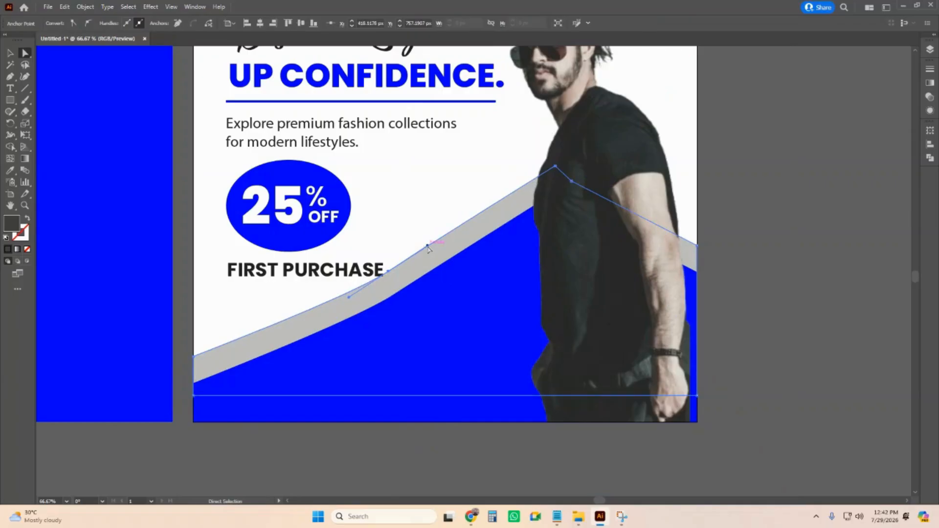
pyautogui.moveTo(432, 248); pyautogui.dragTo(446, 239)
# Step: Smooth the blue wave's upper edge by extending the curve handle of its middle anchor
pyautogui.click(390, 300)
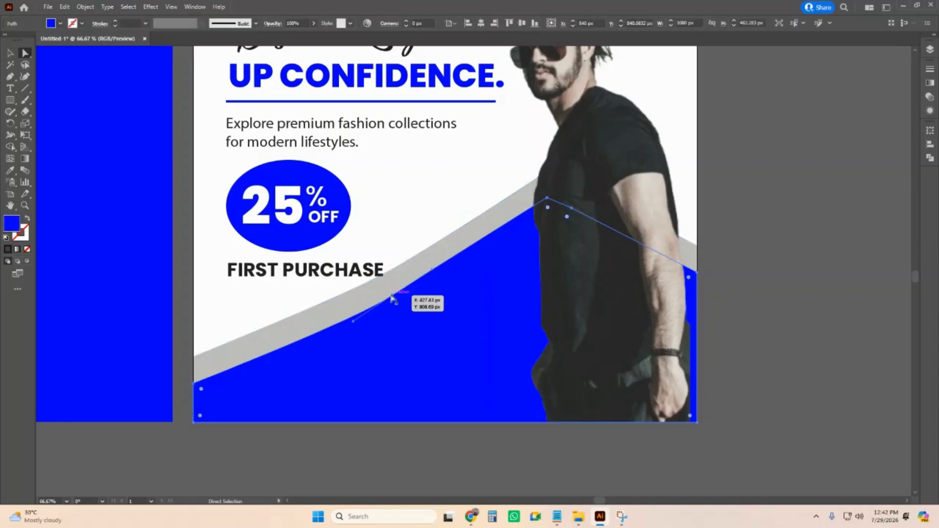
pyautogui.moveTo(431, 270); pyautogui.dragTo(463, 263)
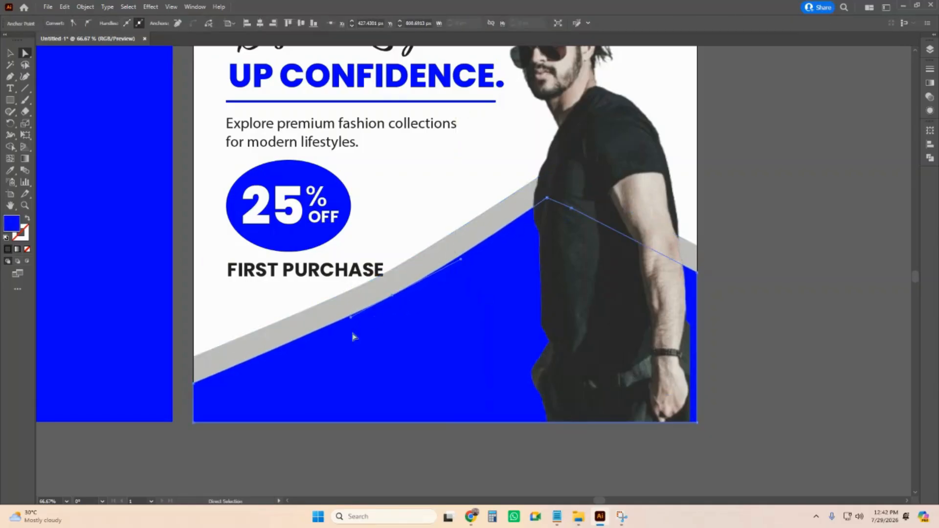
pyautogui.click(757, 207)
# Step: Delete the pasted blue color image that covers the reference poster
pyautogui.scroll(-3, 540, 289)
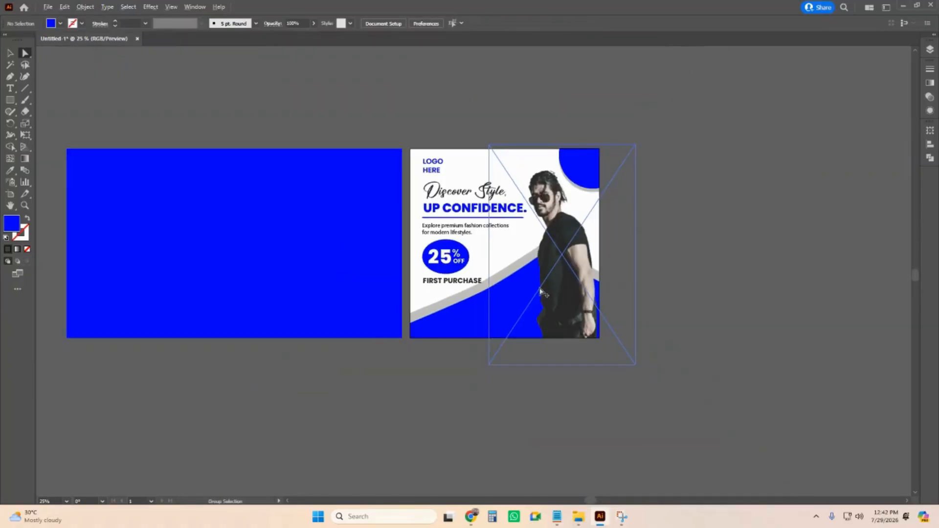
pyautogui.click(10, 51)
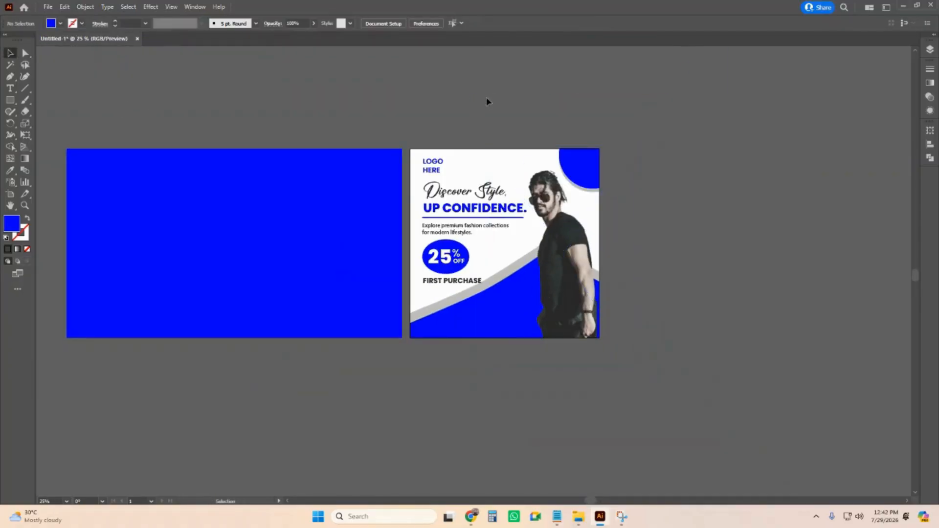
pyautogui.click(264, 226)
pyautogui.press('Delete')
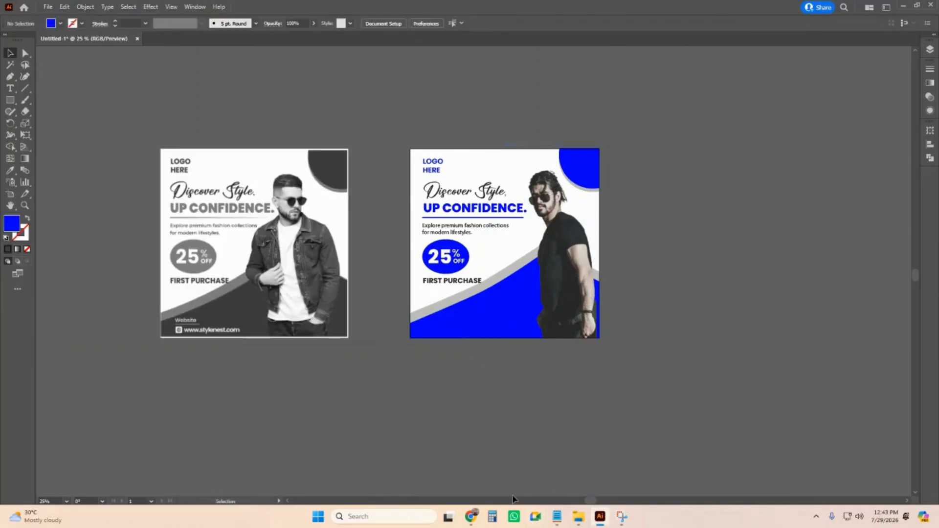
# Step: Switch to Chrome and examine the job sheet PDF's flyer design requirements, especially the brand color instruction
pyautogui.moveTo(471, 517)
pyautogui.click(421, 467)
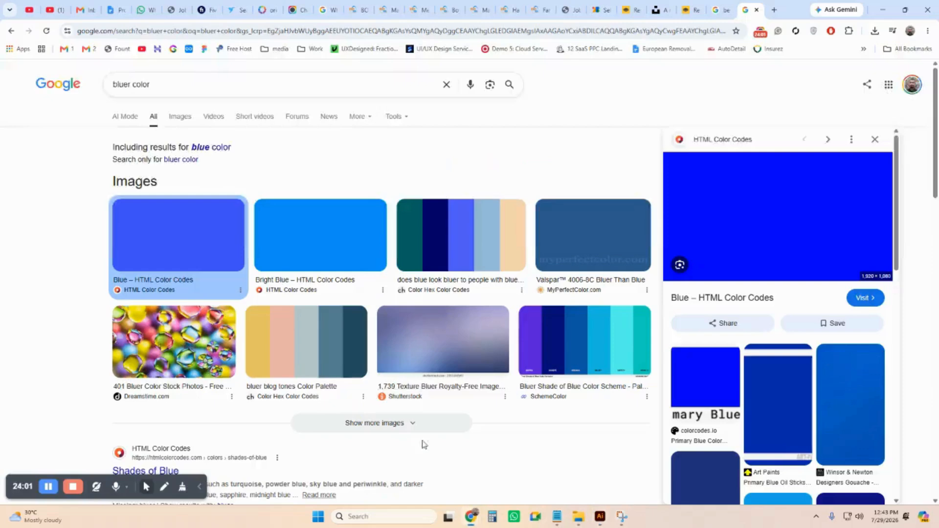
pyautogui.click(570, 10)
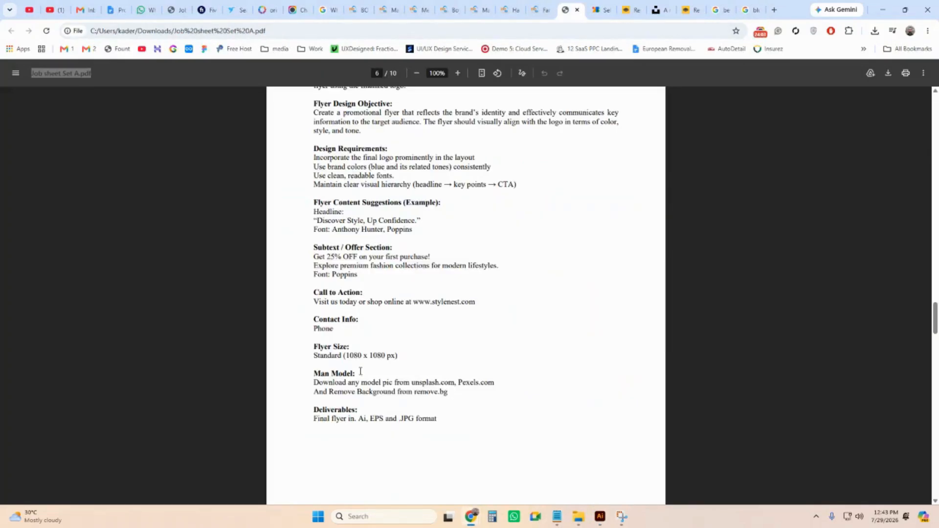
pyautogui.scroll(-3, 360, 372)
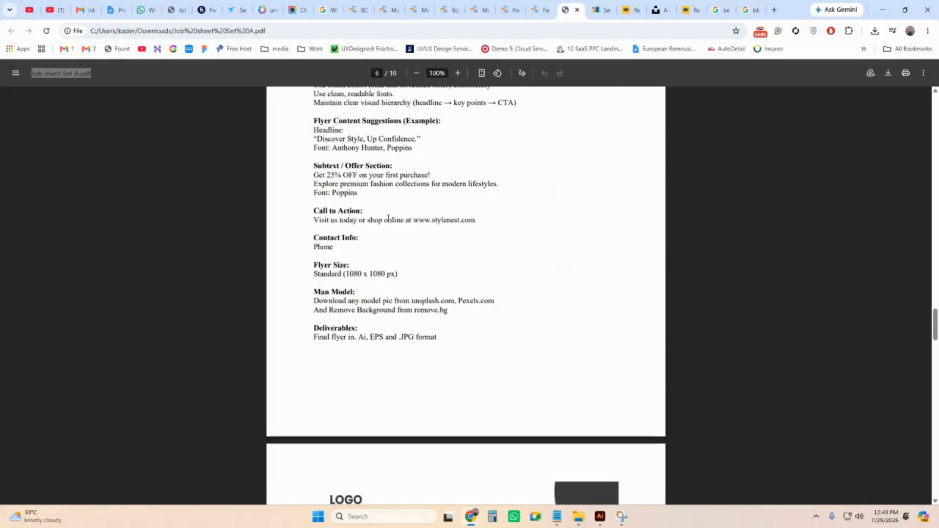
pyautogui.scroll(3, 393, 213)
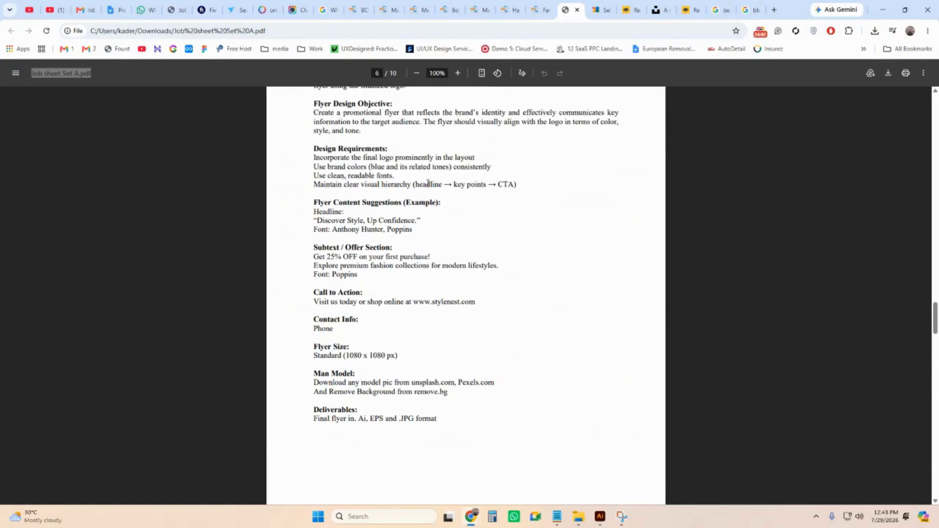
pyautogui.scroll(3, 342, 195)
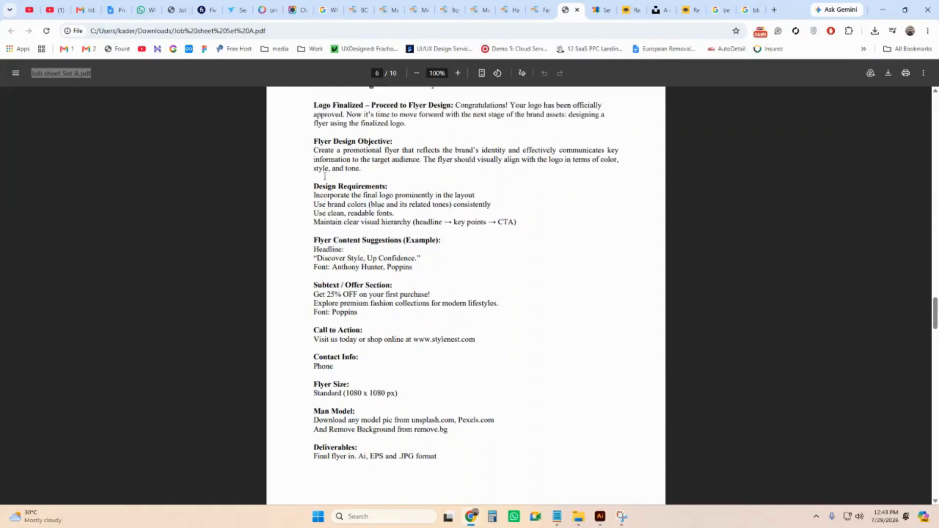
pyautogui.scroll(-3, 398, 246)
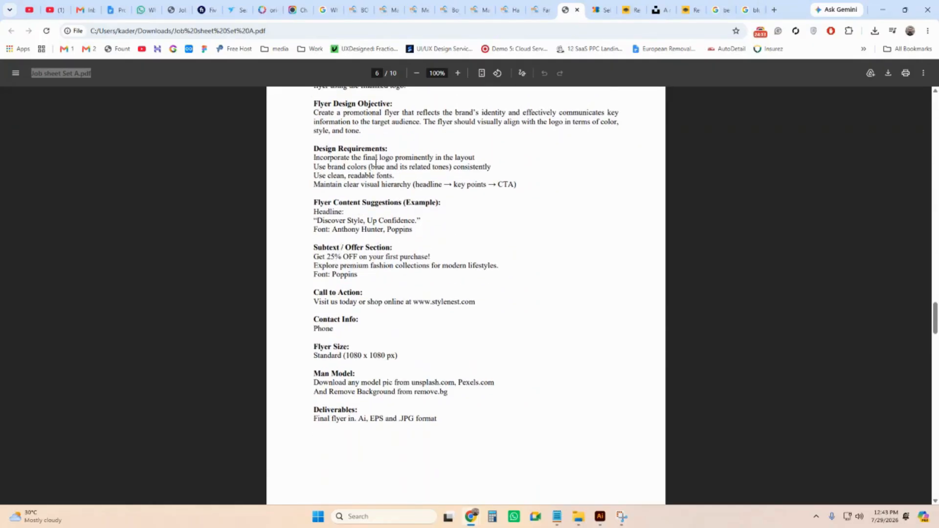
pyautogui.moveTo(383, 167); pyautogui.dragTo(419, 167)
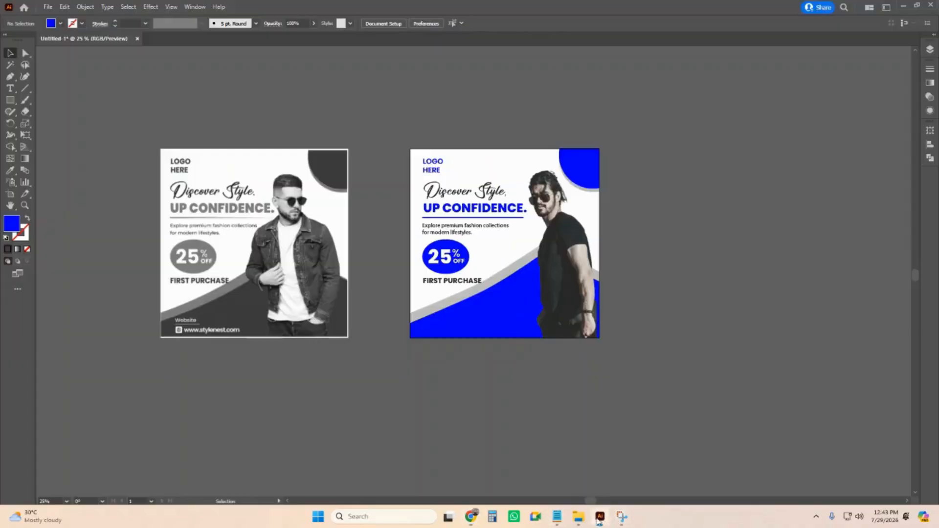
# Step: Back in Illustrator, recolor the grey circle behind the blue corner circle by sampling the bright blue with the Eyedropper
pyautogui.click(599, 517)
pyautogui.press('z')
pyautogui.keyDown('ctrl'); pyautogui.click(445, 292); pyautogui.keyUp('ctrl')
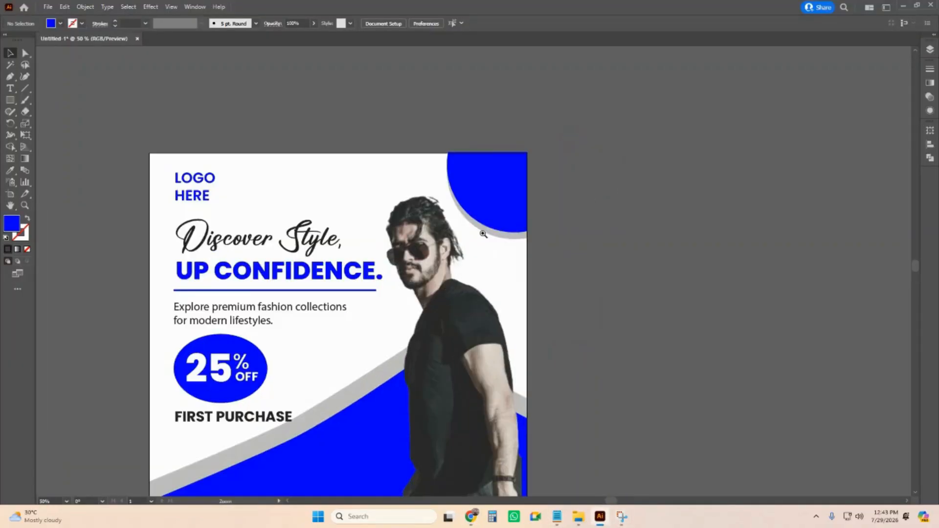
pyautogui.keyDown('ctrl'); pyautogui.click(484, 234); pyautogui.keyUp('ctrl')
pyautogui.keyDown('ctrl'); pyautogui.click(478, 245); pyautogui.keyUp('ctrl')
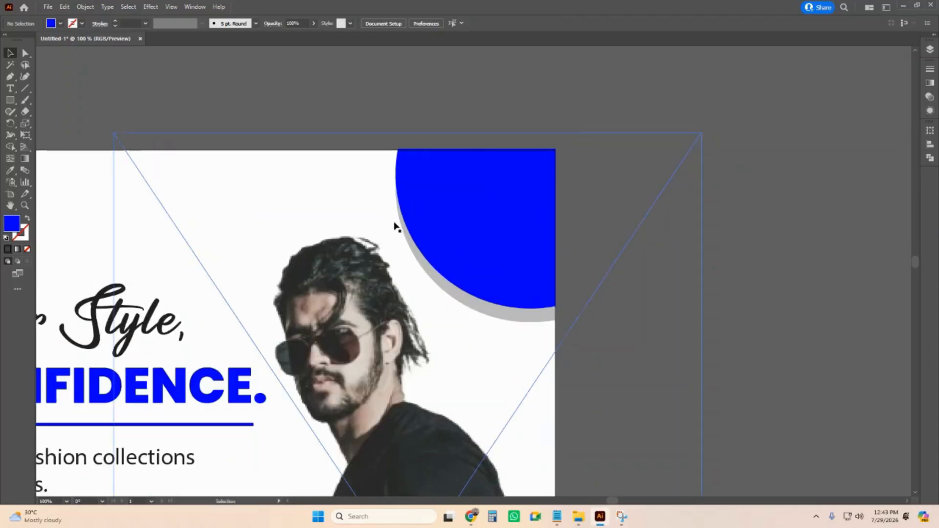
pyautogui.click(406, 202)
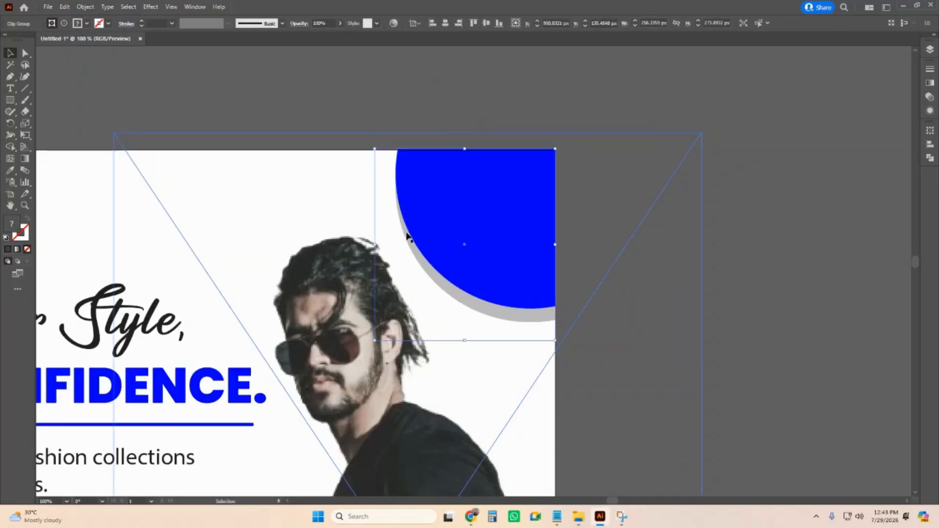
pyautogui.click(930, 49)
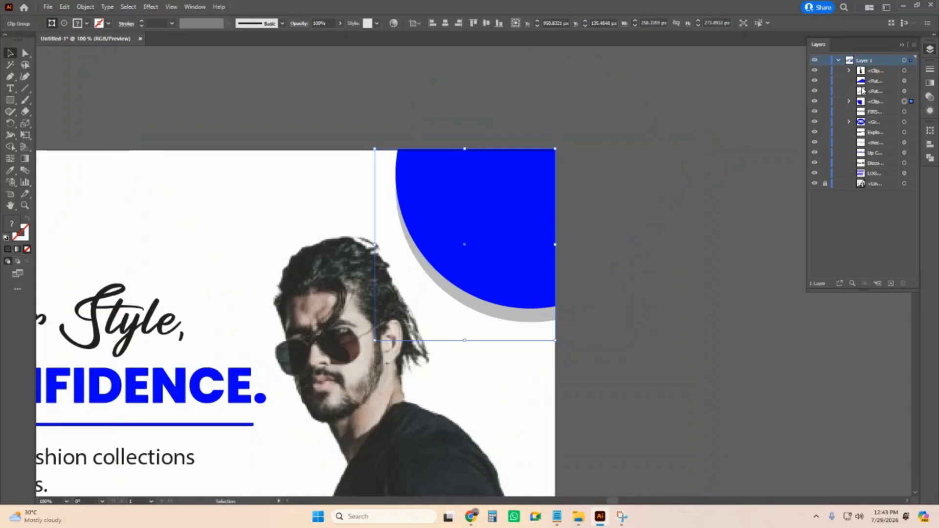
pyautogui.click(849, 101)
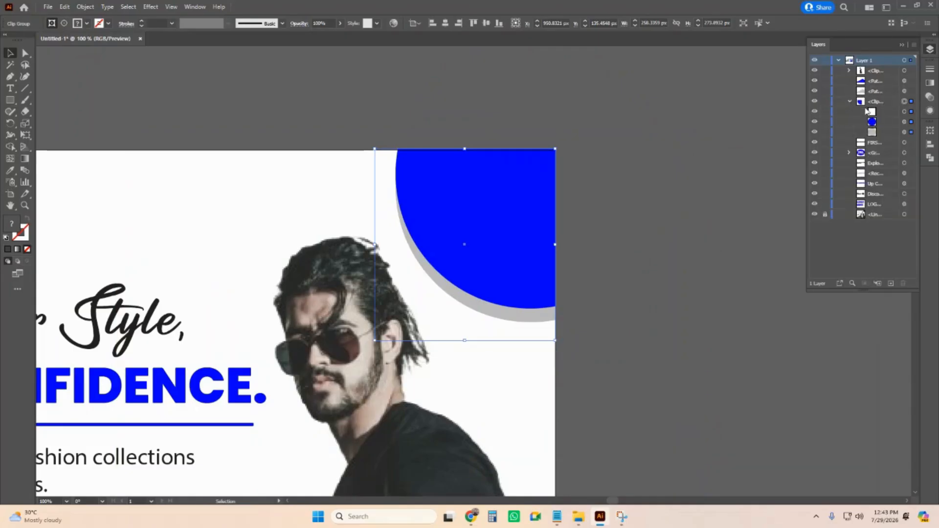
pyautogui.click(904, 133)
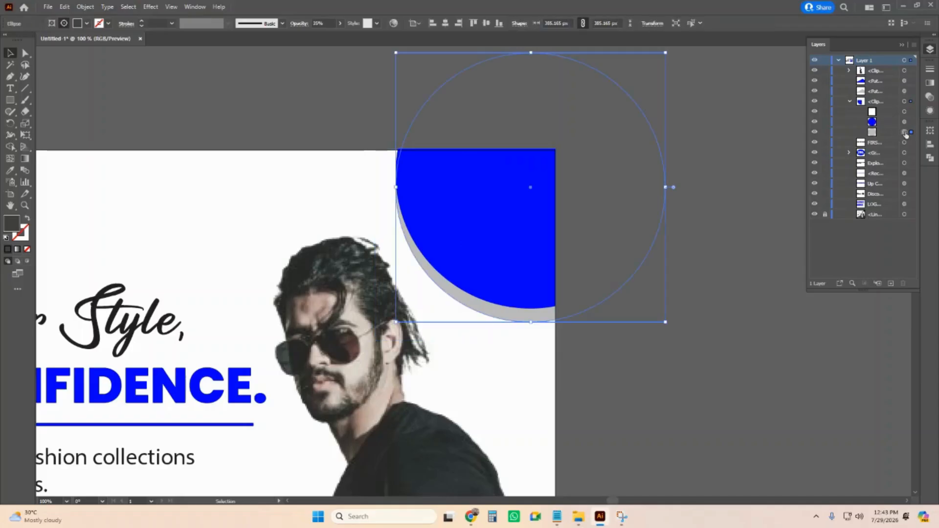
pyautogui.click(9, 170)
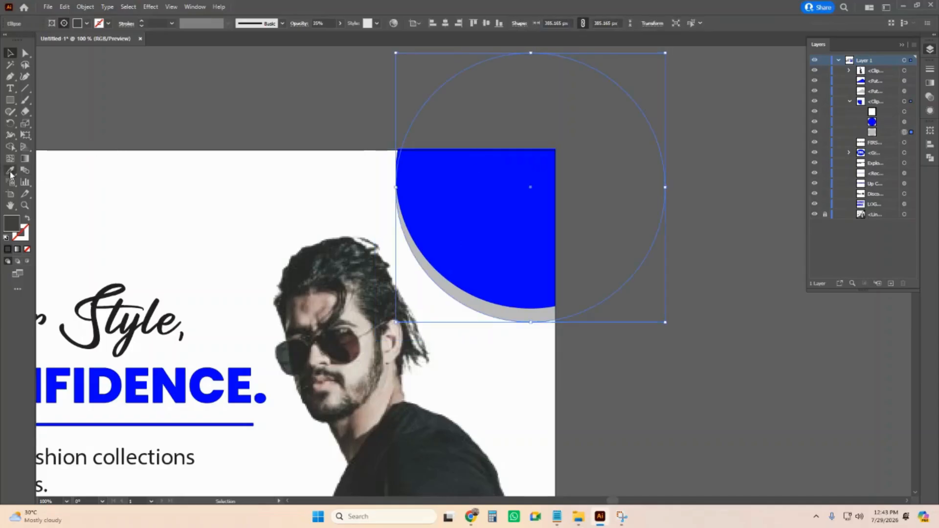
pyautogui.click(458, 172)
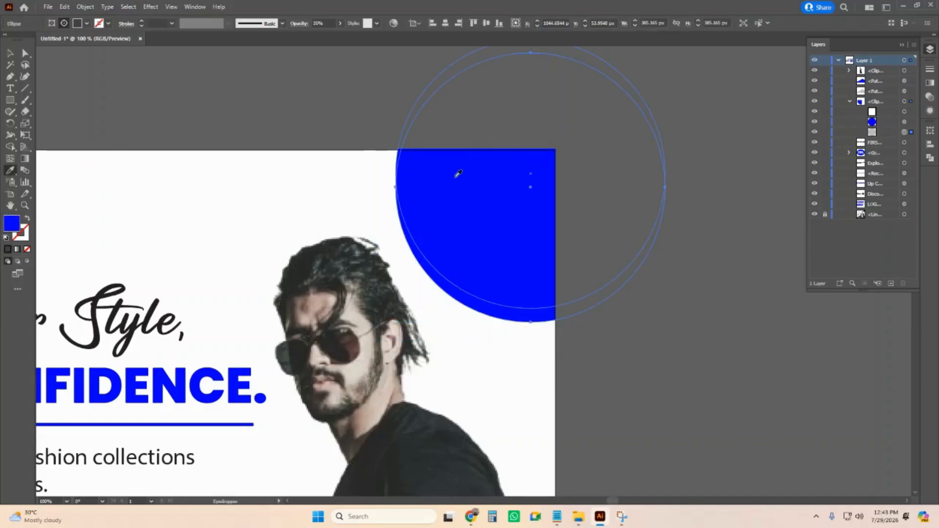
# Step: Lower the opacity of the circle behind the blue corner circle to 12% and deselect it
pyautogui.click(341, 23)
pyautogui.moveTo(307, 36); pyautogui.dragTo(309, 37)
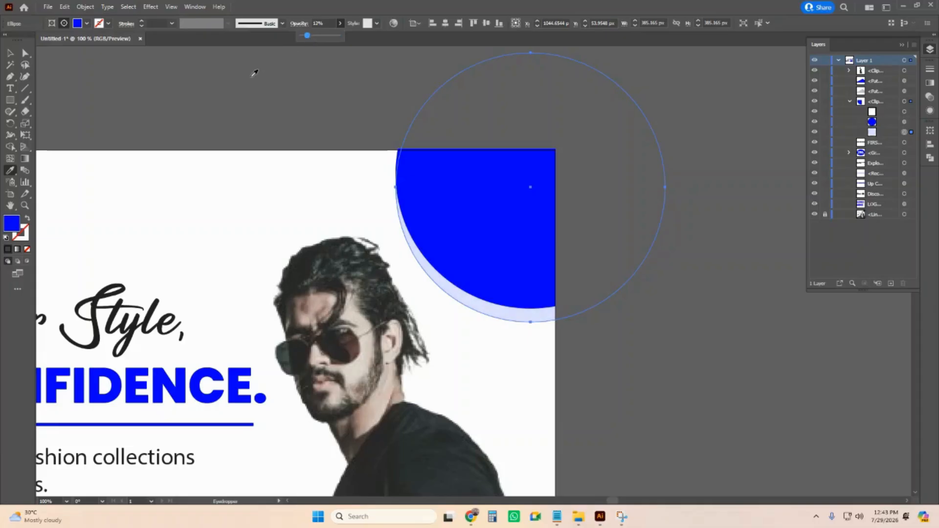
pyautogui.press('v')
pyautogui.click(398, 144)
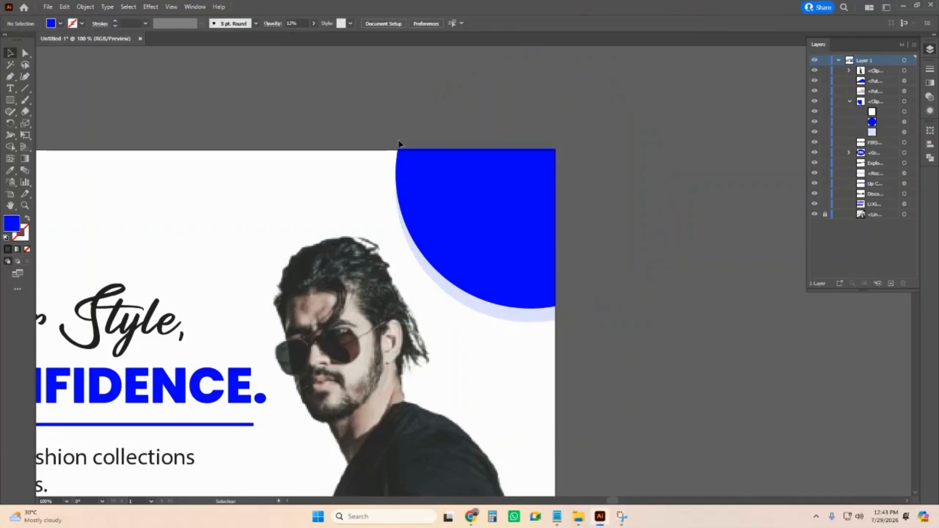
# Step: Recolor the grey band above the blue wave by sampling the wave's bright blue with the Eyedropper
pyautogui.hscroll(4, 636, 198)
pyautogui.hotkey('ctrl', 'space')
pyautogui.keyDown('ctrl'); pyautogui.click(673, 248); pyautogui.keyUp('ctrl')
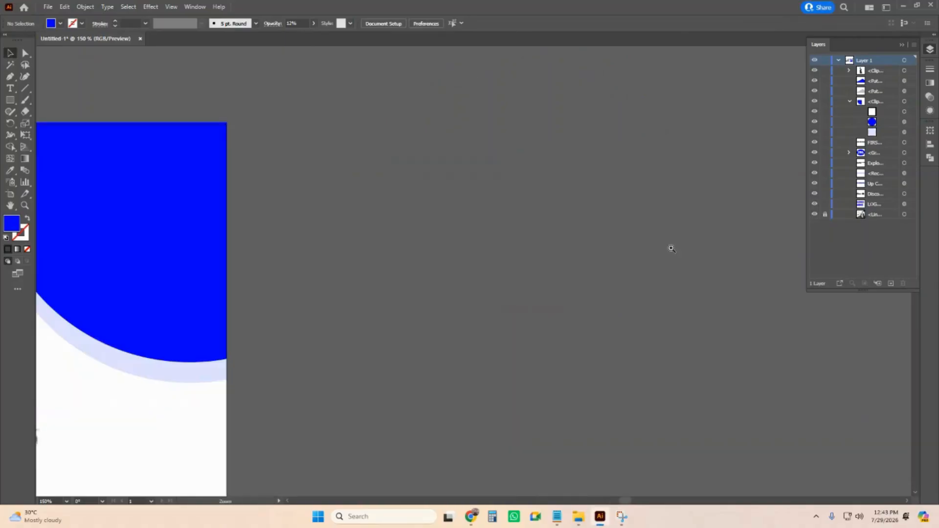
pyautogui.scroll(-4, 614, 289)
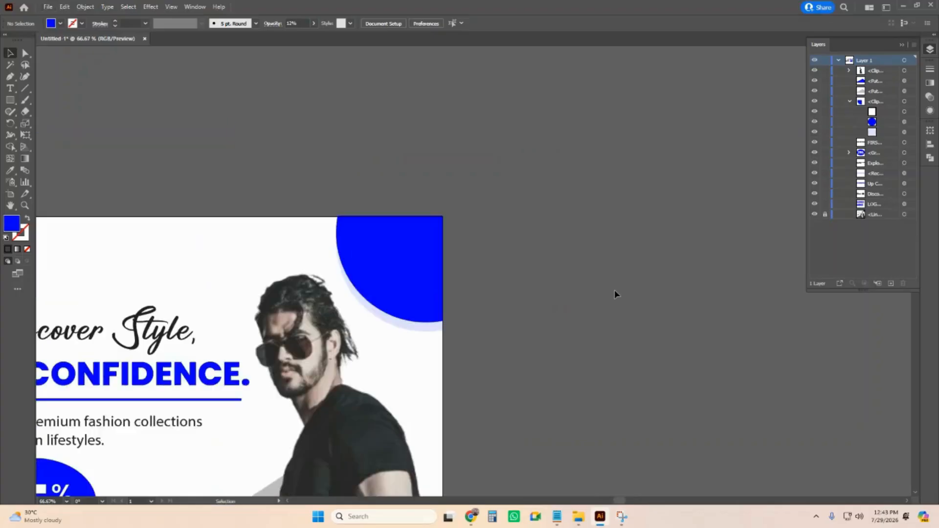
pyautogui.scroll(3, 400, 397)
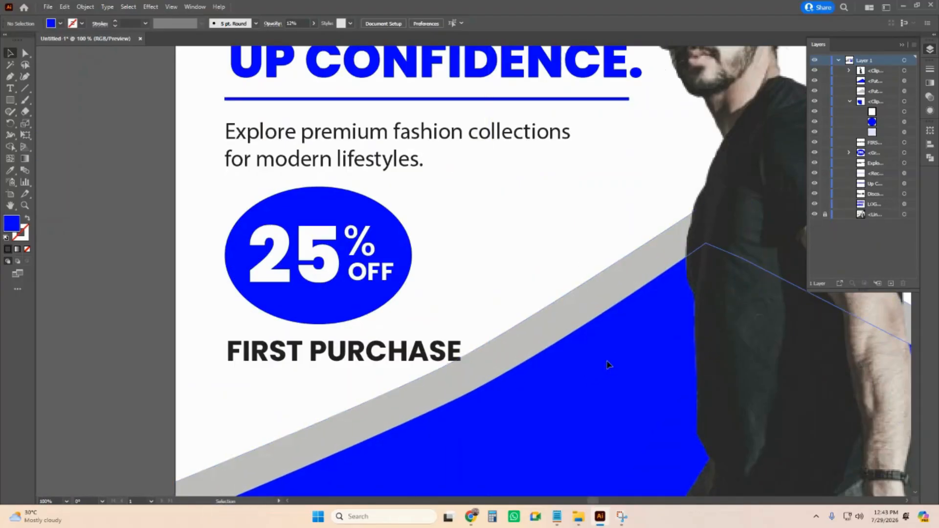
pyautogui.click(599, 304)
pyautogui.click(10, 170)
pyautogui.hotkey('ctrl', '-')
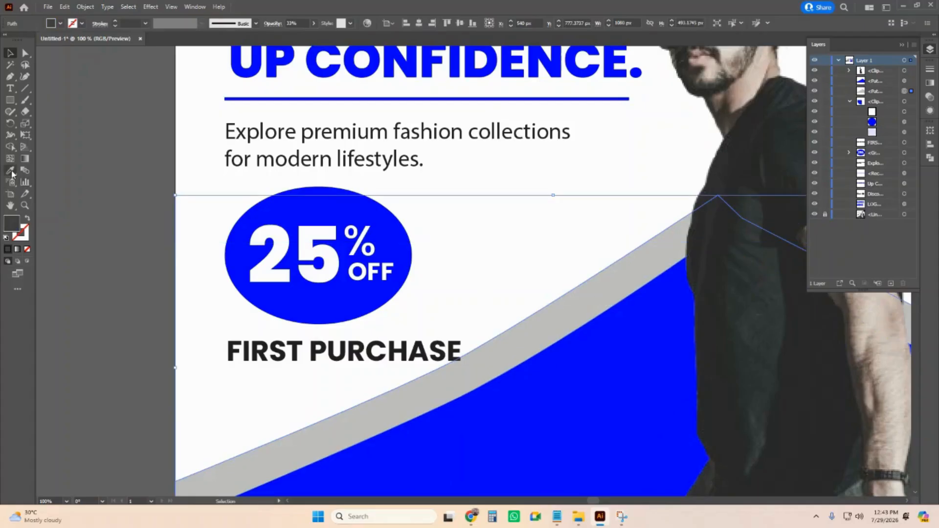
pyautogui.hotkey('ctrl', '-')
pyautogui.hotkey('ctrl', '-')
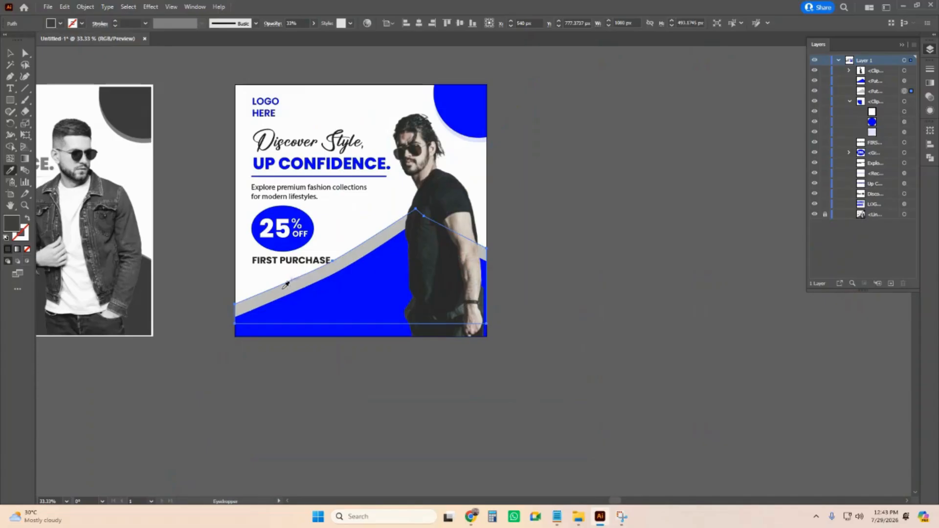
pyautogui.click(337, 288)
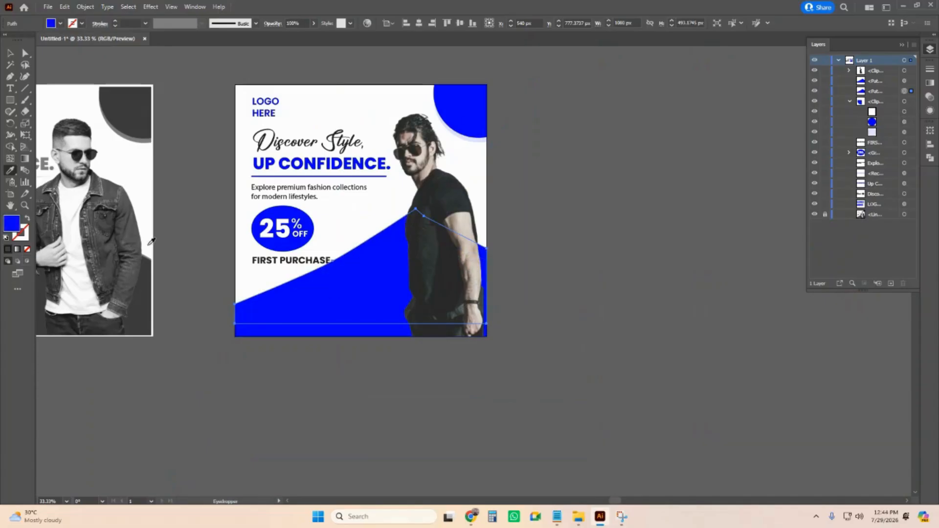
# Step: Set the opacity of the band above the blue wave to 10%
pyautogui.click(312, 24)
pyautogui.moveTo(283, 38); pyautogui.dragTo(284, 37)
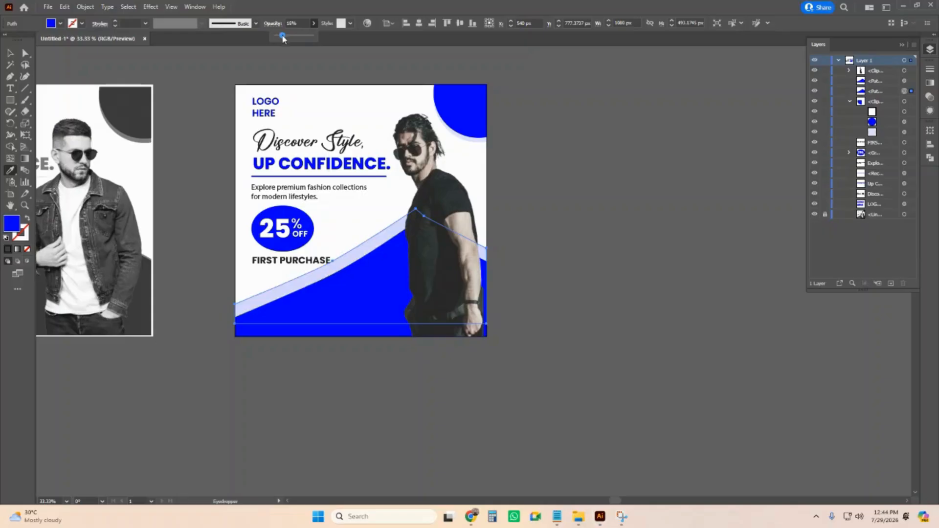
pyautogui.click(302, 23)
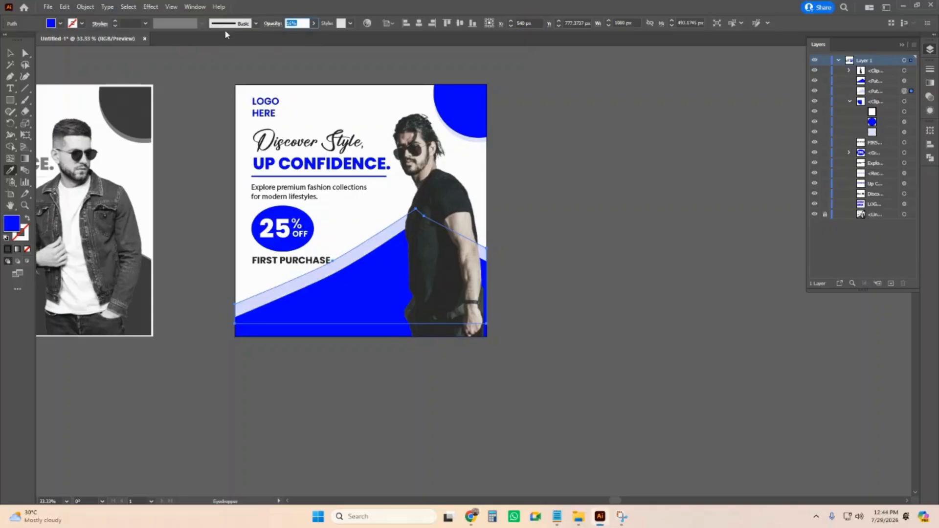
pyautogui.write('10')
pyautogui.press('Return')
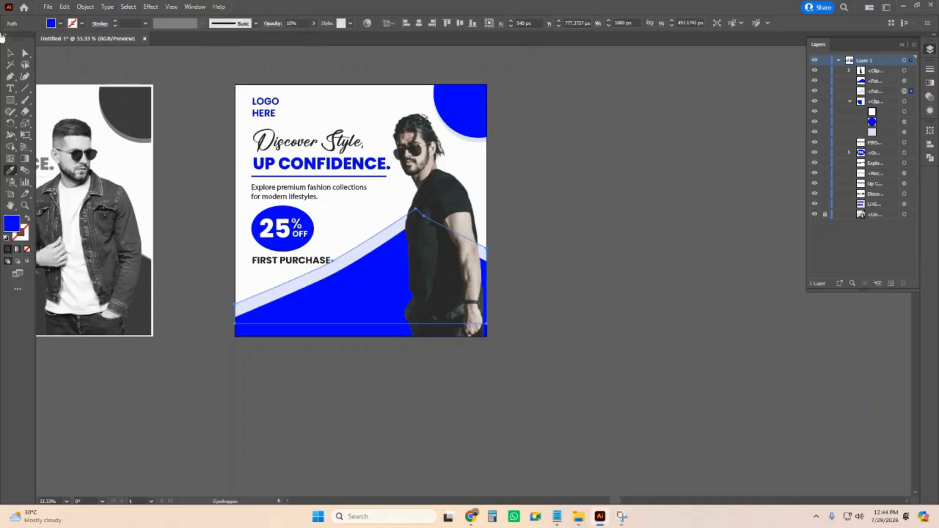
# Step: Set the opacity of the circle behind the blue corner circle to 10% and deselect it
pyautogui.click(10, 53)
pyautogui.click(904, 134)
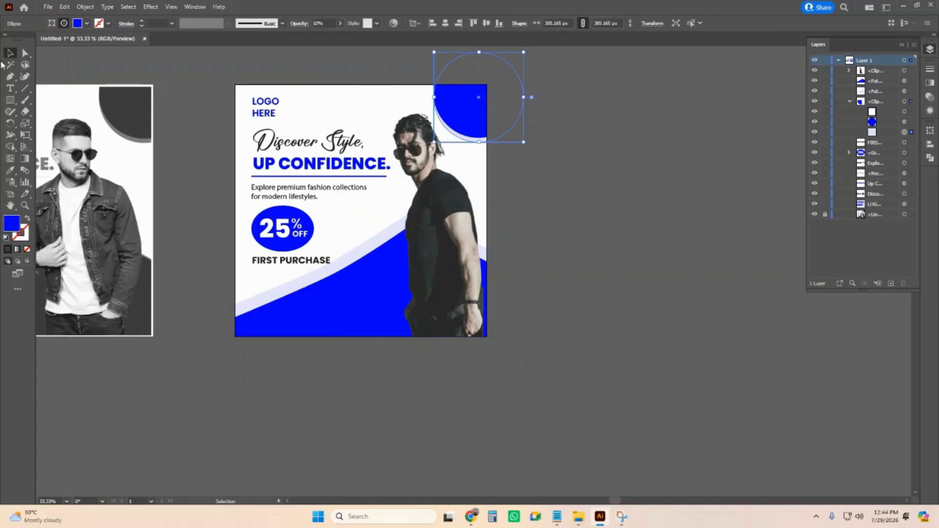
pyautogui.click(638, 172)
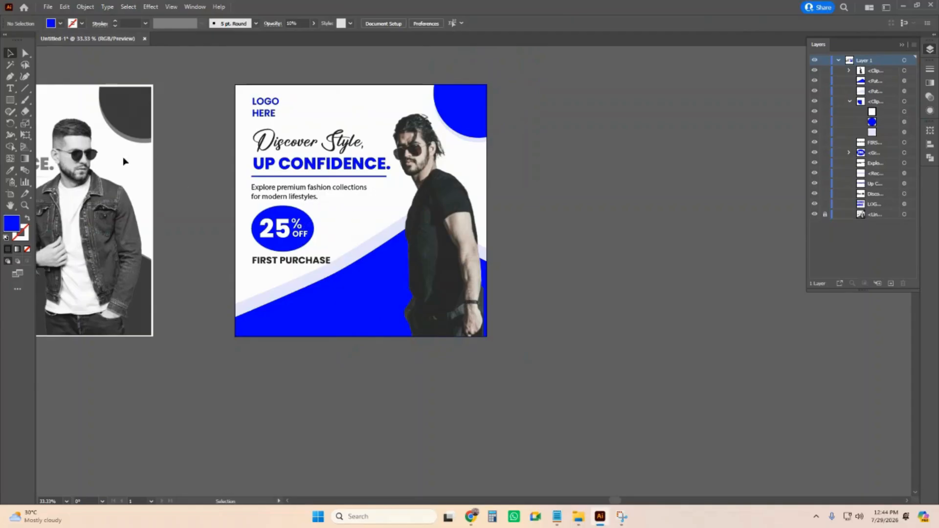
# Step: Unlock the black-and-white reference poster image beside the artboard and delete it
pyautogui.click(905, 215)
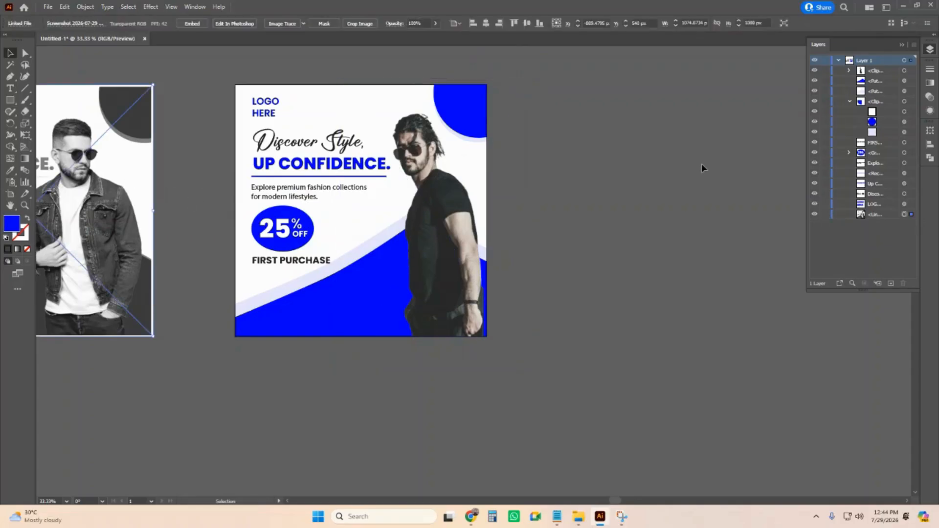
pyautogui.press('Delete')
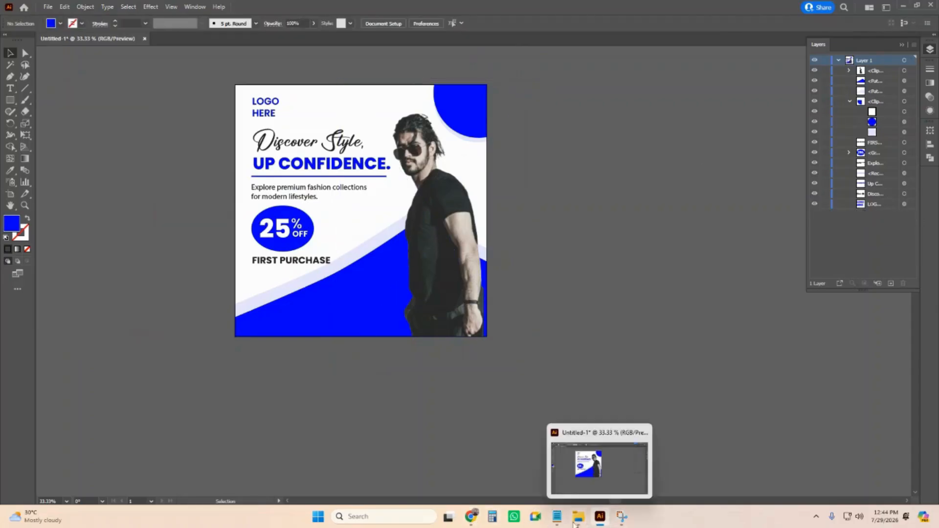
# Step: Switch to the job sheet PDF in Chrome and check the file formats required under Deliverables
pyautogui.moveTo(471, 517)
pyautogui.click(435, 461)
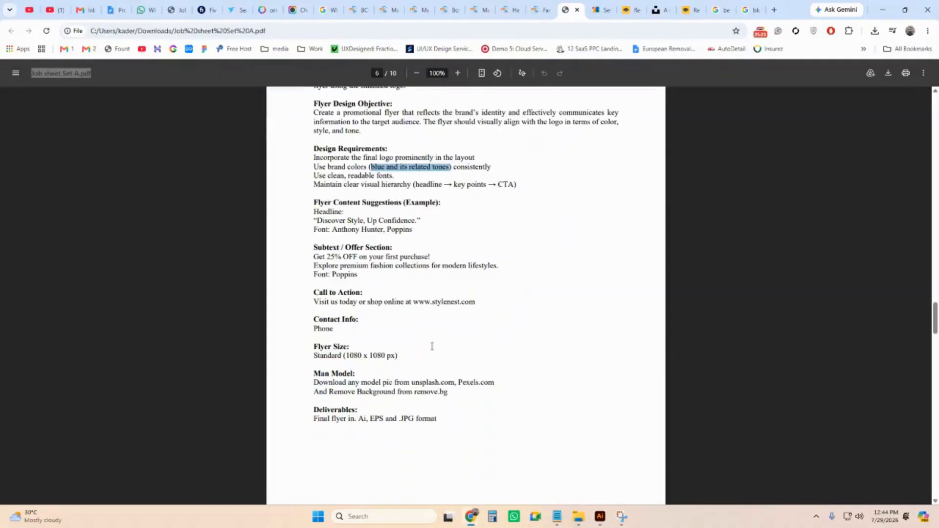
pyautogui.moveTo(314, 411); pyautogui.dragTo(442, 422)
pyautogui.click(324, 425)
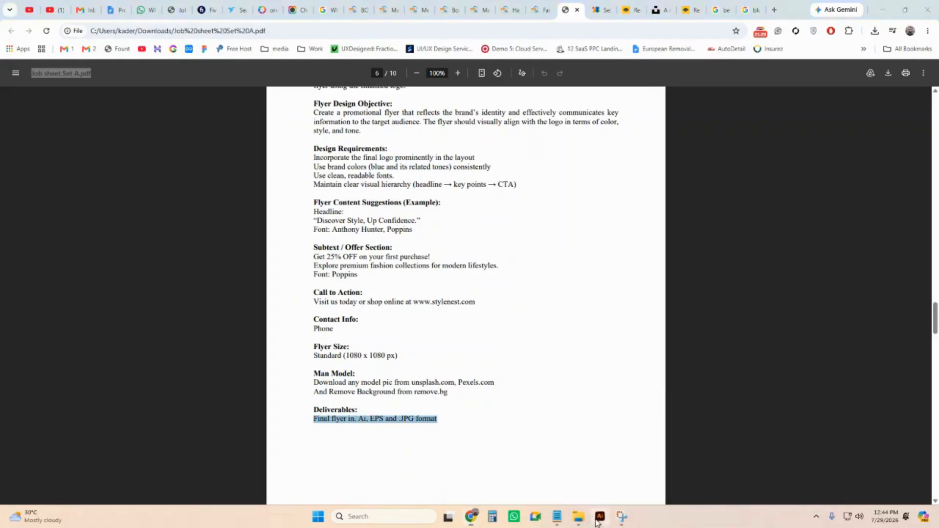
# Step: Switch back to Illustrator and save the flyer in Downloads as an AI file named "Your Name _ 123456_Flayer", accepting the default options
pyautogui.click(601, 516)
pyautogui.click(48, 7)
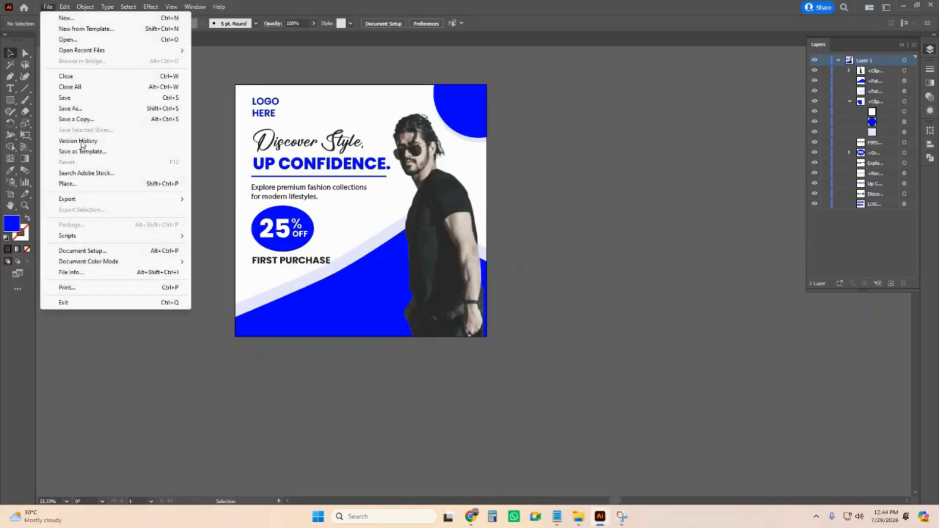
pyautogui.click(85, 110)
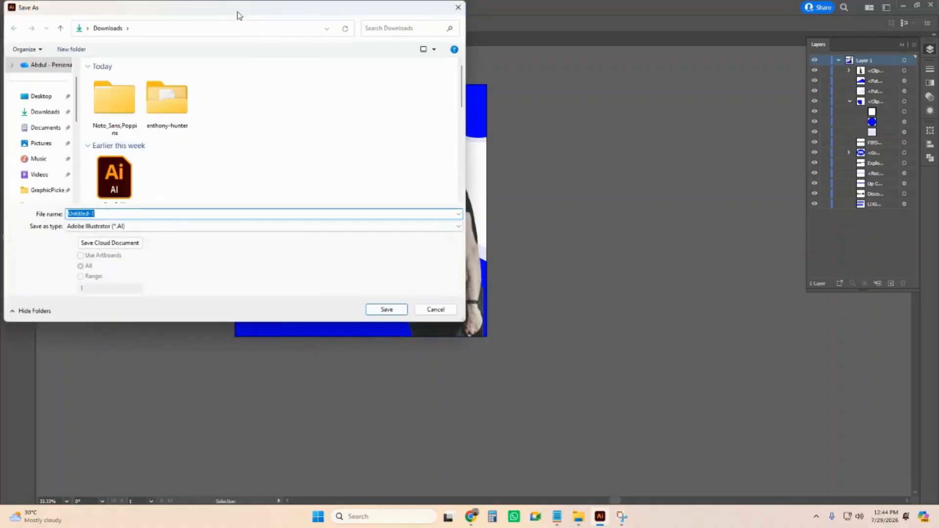
pyautogui.moveTo(237, 15); pyautogui.dragTo(598, 49)
pyautogui.click(410, 146)
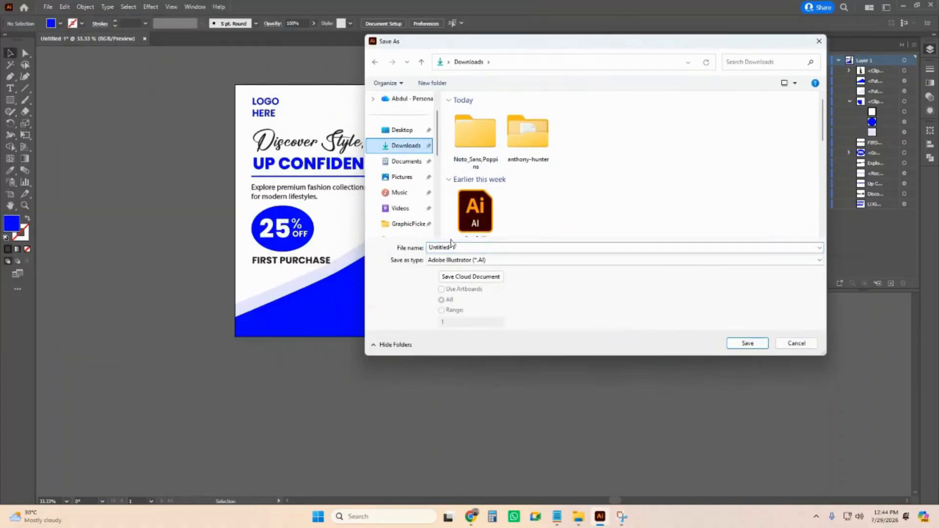
pyautogui.write('Your Name _ 123456_Flayer')
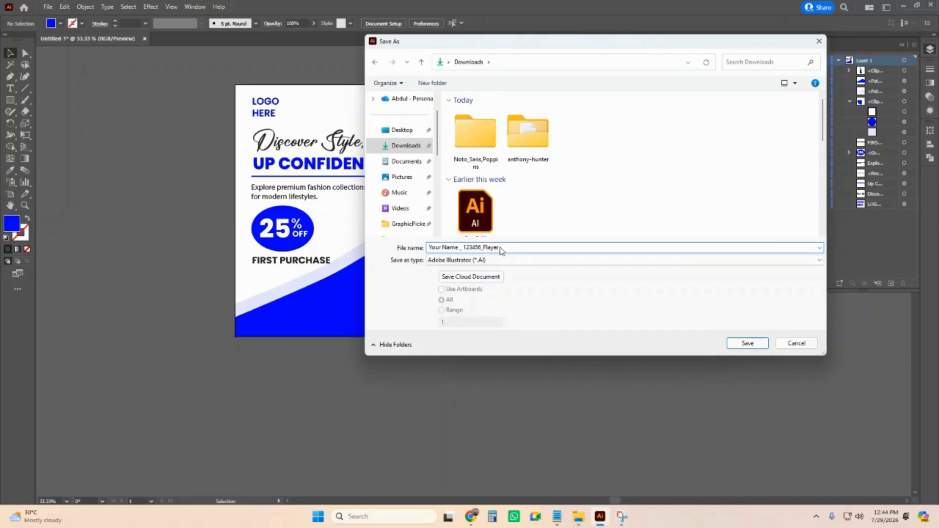
pyautogui.press('Return')
pyautogui.press('Return')
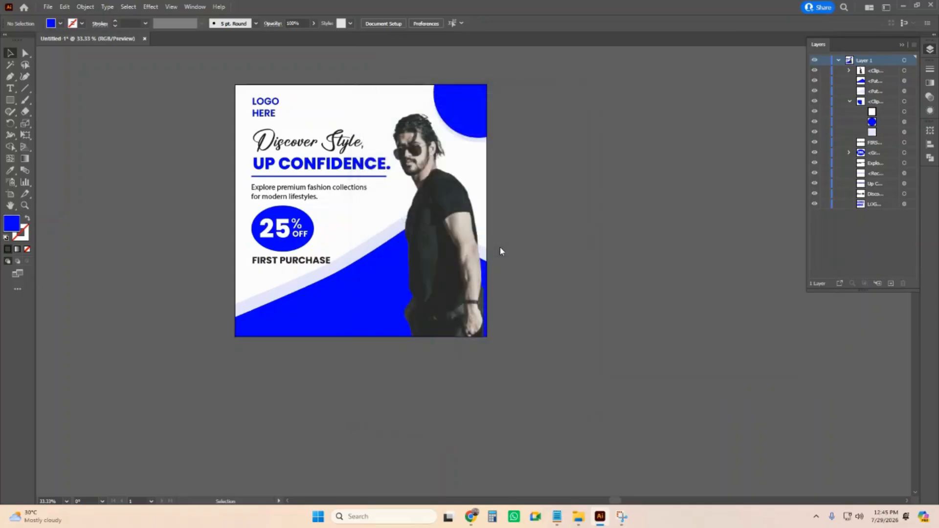
# Step: Save the flyer in Downloads as an Illustrator EPS under the same file name, accepting the EPS options
pyautogui.click(48, 7)
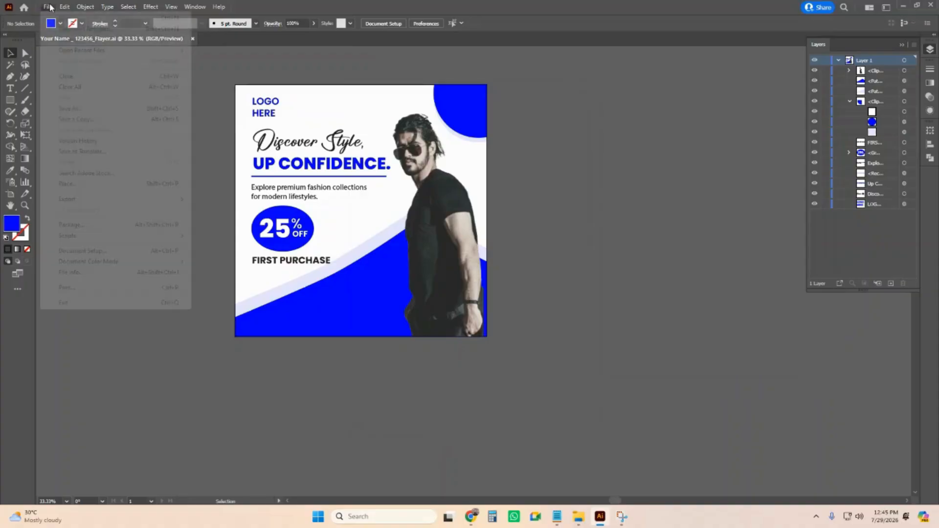
pyautogui.click(77, 108)
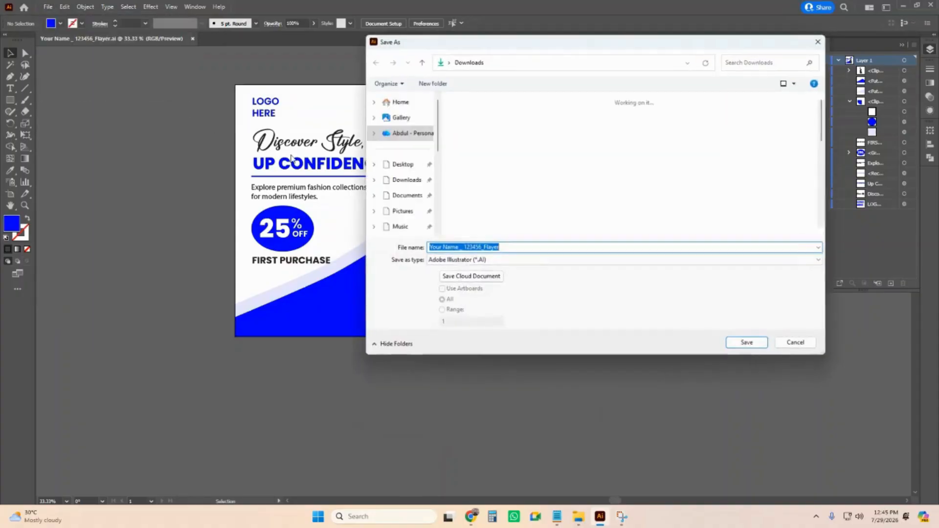
pyautogui.click(482, 260)
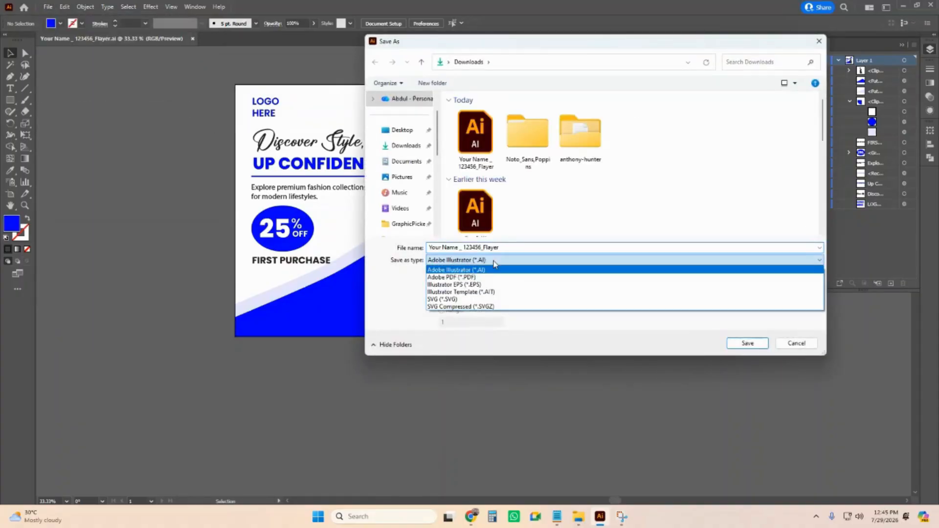
pyautogui.click(482, 284)
pyautogui.click(746, 343)
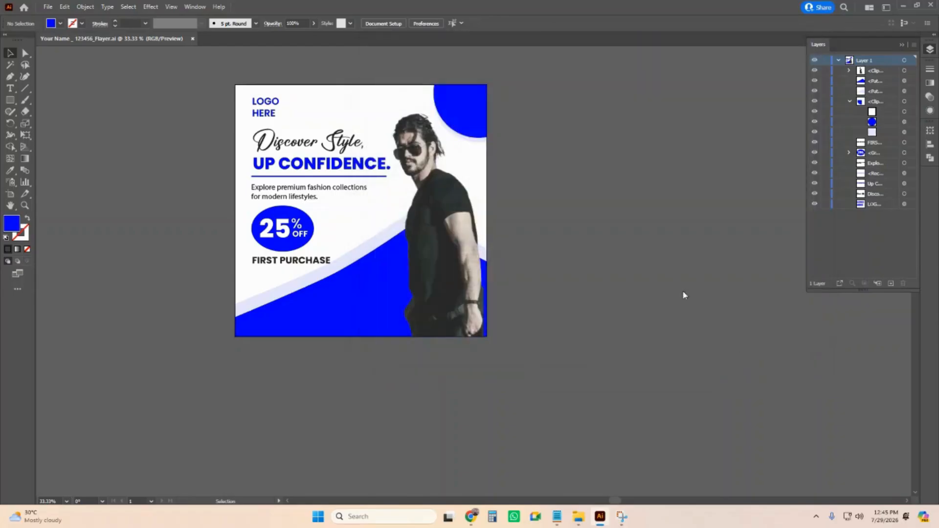
pyautogui.click(513, 394)
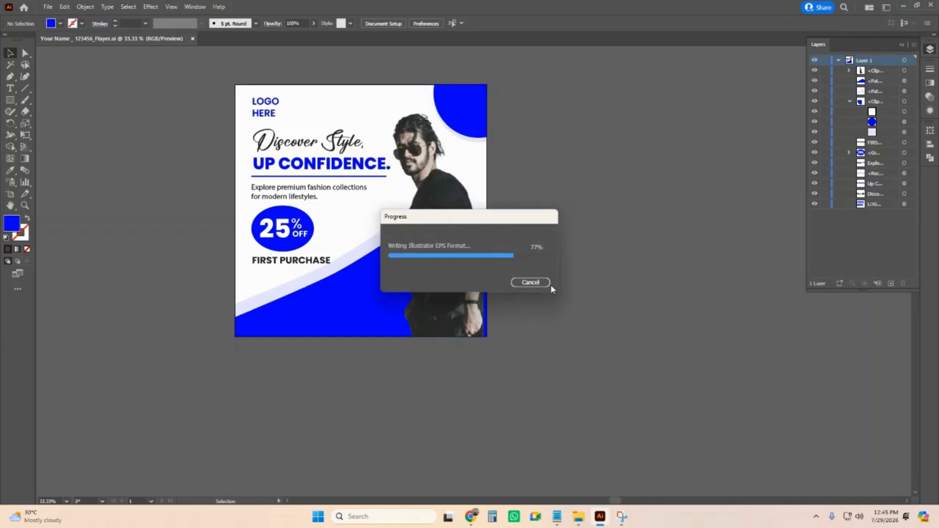
# Step: Export the flyer with Save for Web as a high-quality JPEG in Downloads, keeping the suggested file name
pyautogui.click(48, 7)
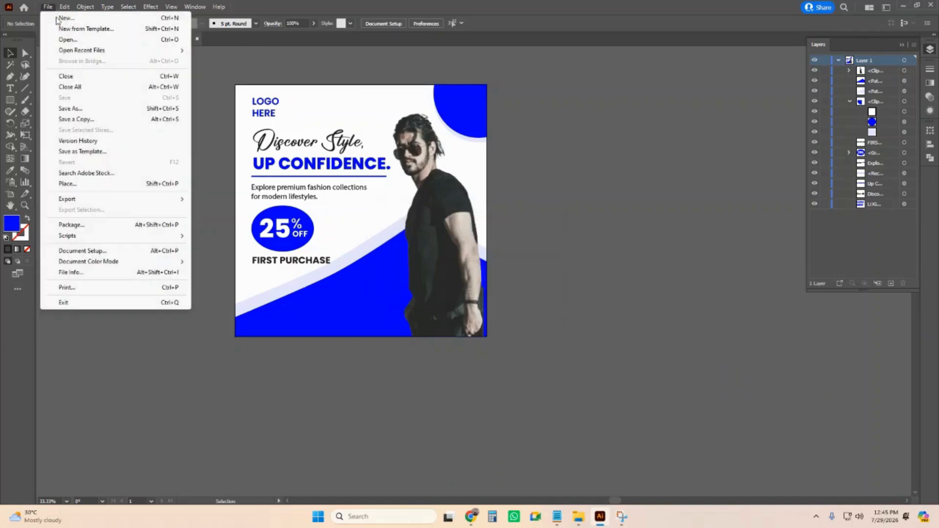
pyautogui.moveTo(78, 198)
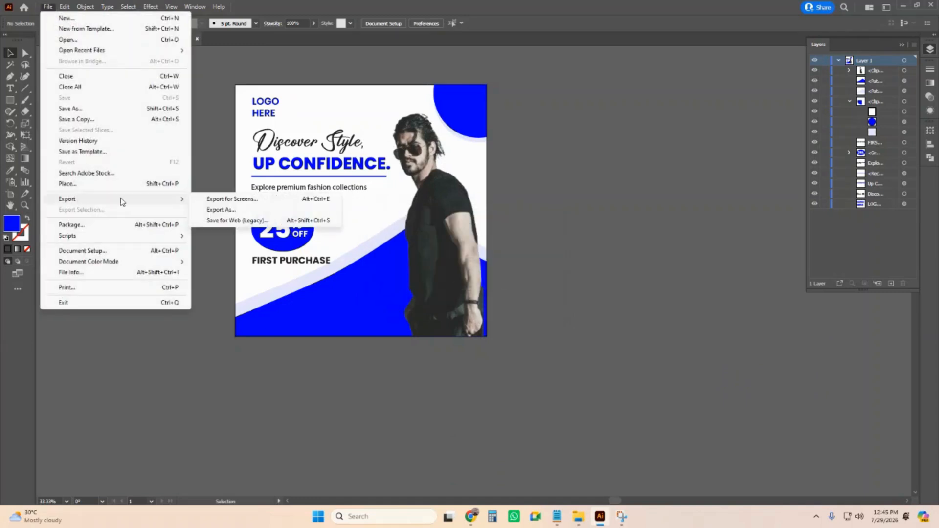
pyautogui.click(236, 220)
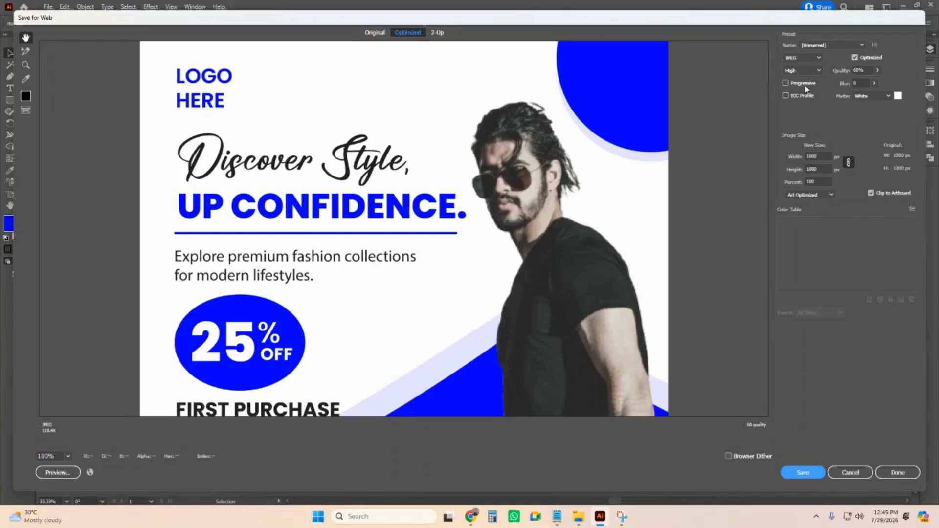
pyautogui.click(803, 58)
pyautogui.click(803, 79)
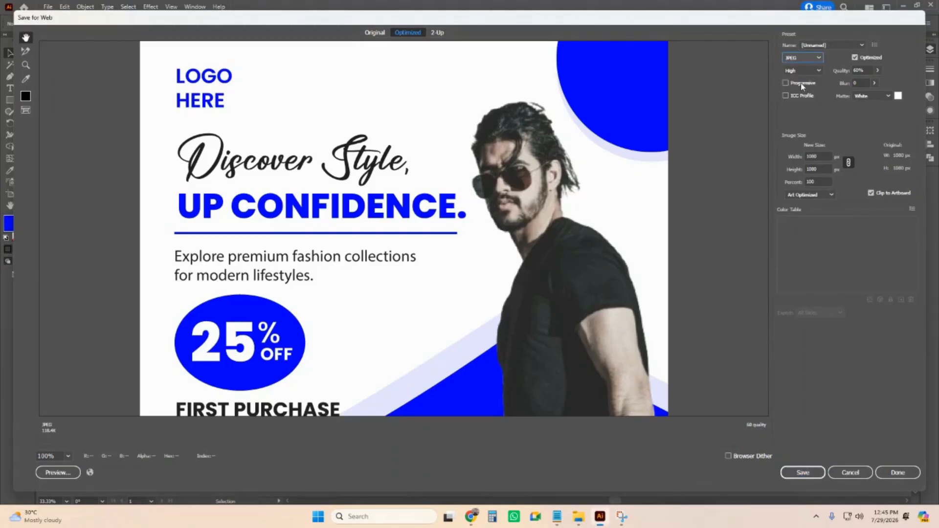
pyautogui.click(803, 473)
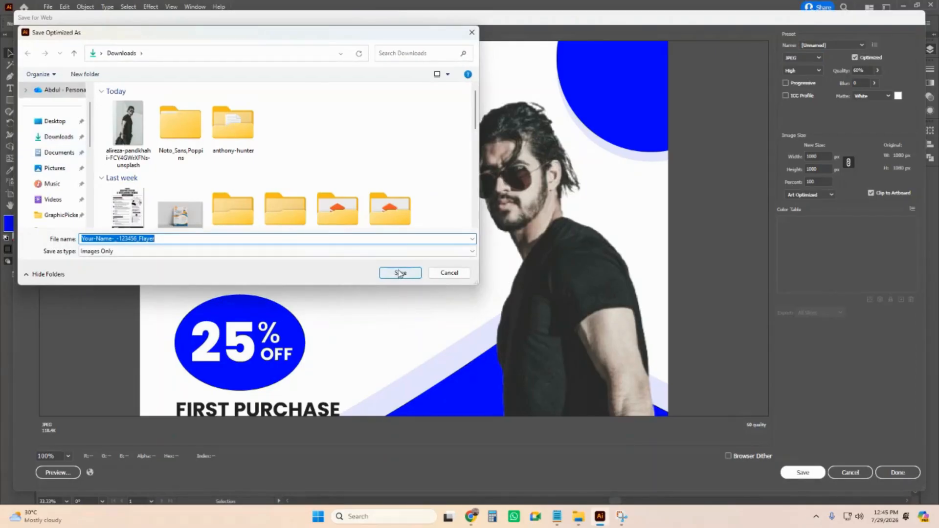
pyautogui.click(400, 273)
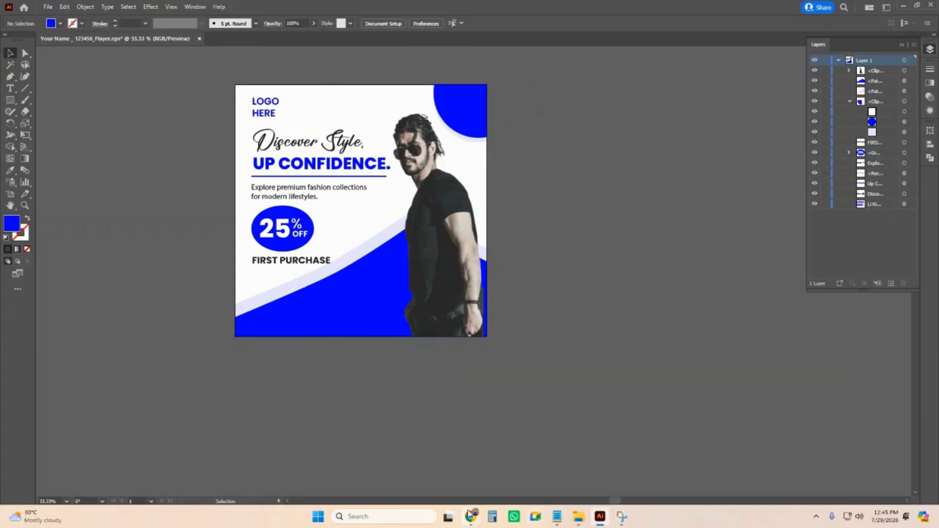
# Step: Switch to the Downloads folder in File Explorer and compress the flyer's JPG, EPS and AI files into one ZIP file
pyautogui.moveTo(581, 520)
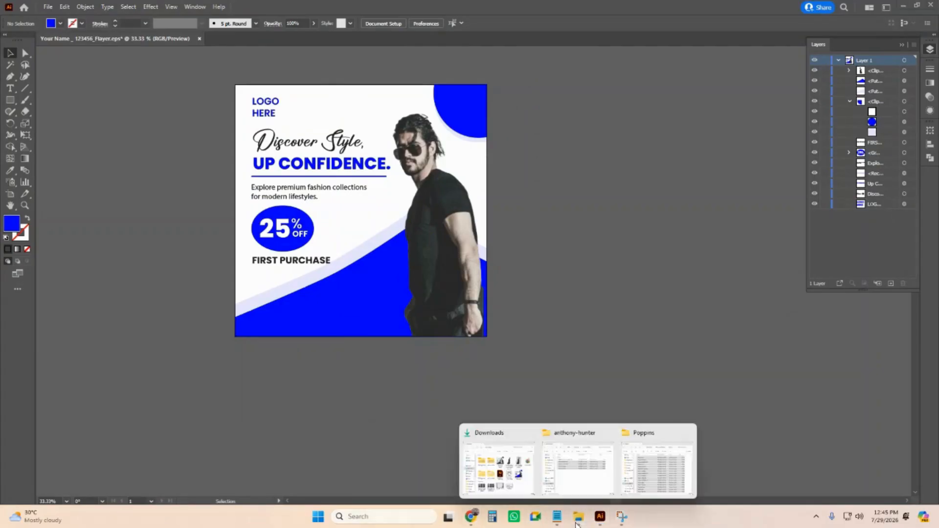
pyautogui.click(504, 455)
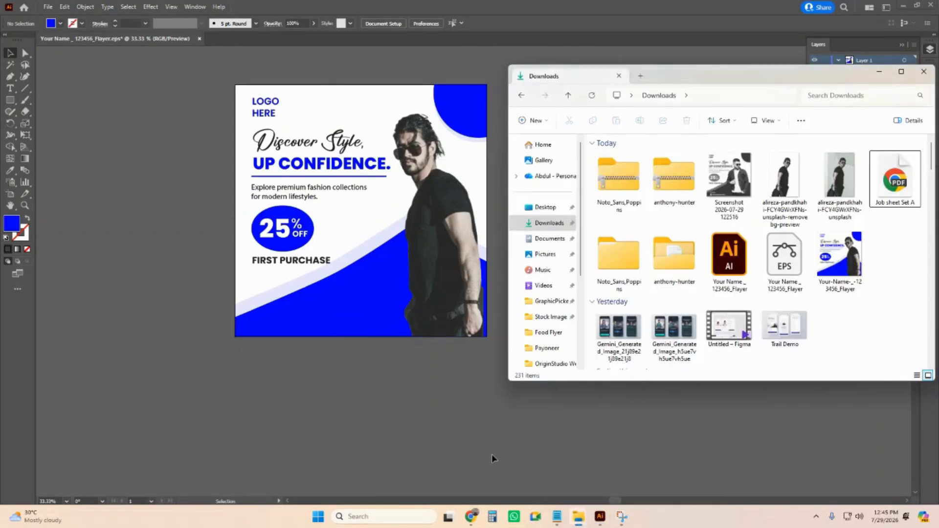
pyautogui.click(623, 189)
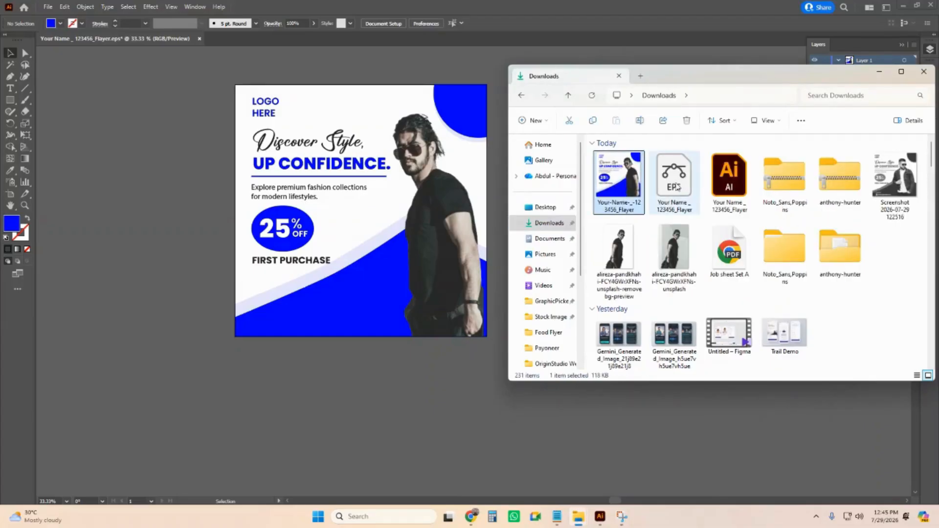
pyautogui.click(729, 182)
pyautogui.click(674, 182)
pyautogui.click(616, 181)
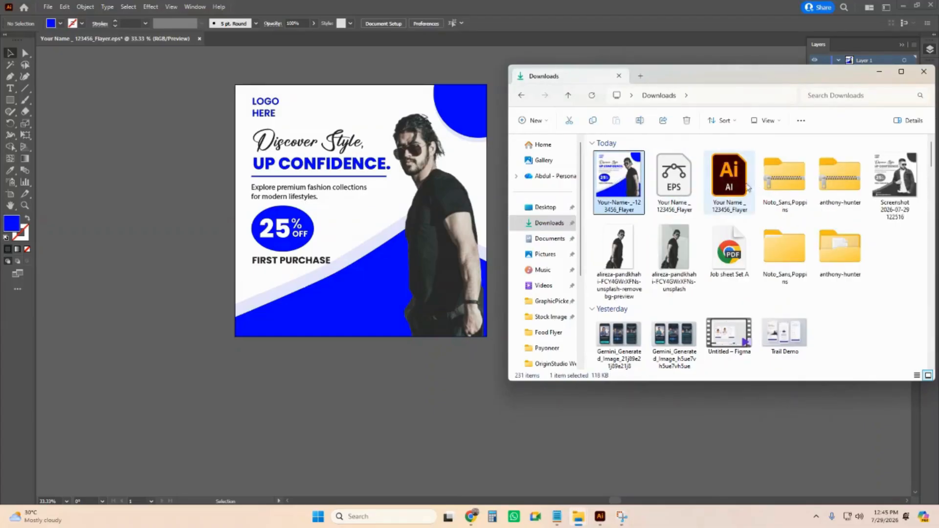
pyautogui.keyDown('shift'); pyautogui.click(731, 182); pyautogui.keyUp('shift')
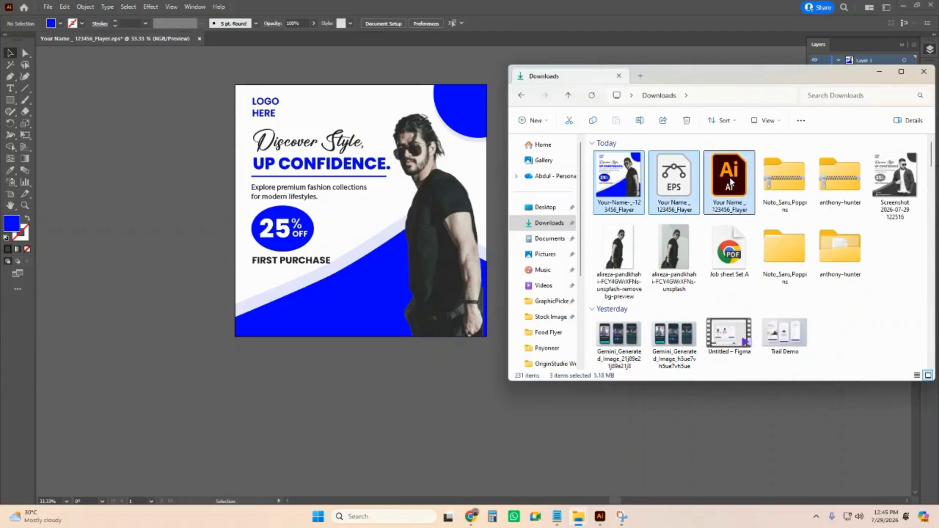
pyautogui.rightClick(634, 178)
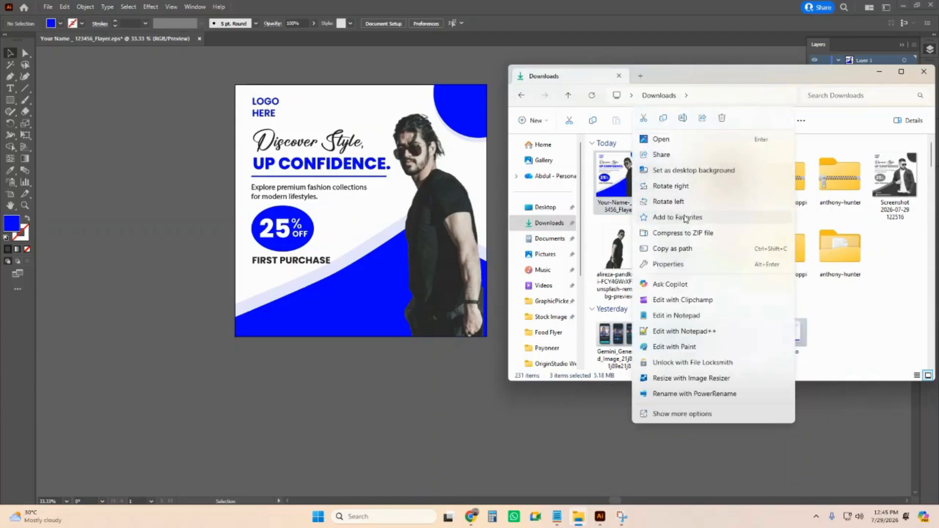
pyautogui.click(698, 233)
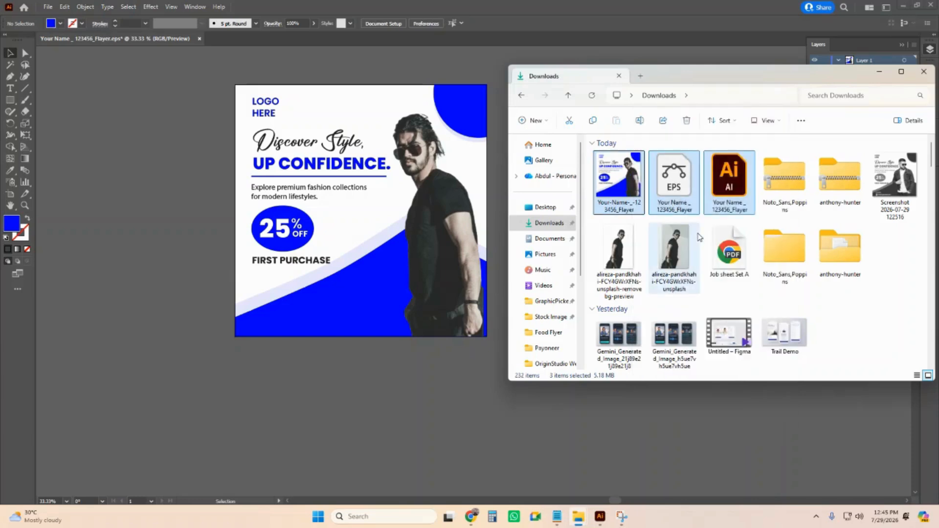
pyautogui.press('Return')
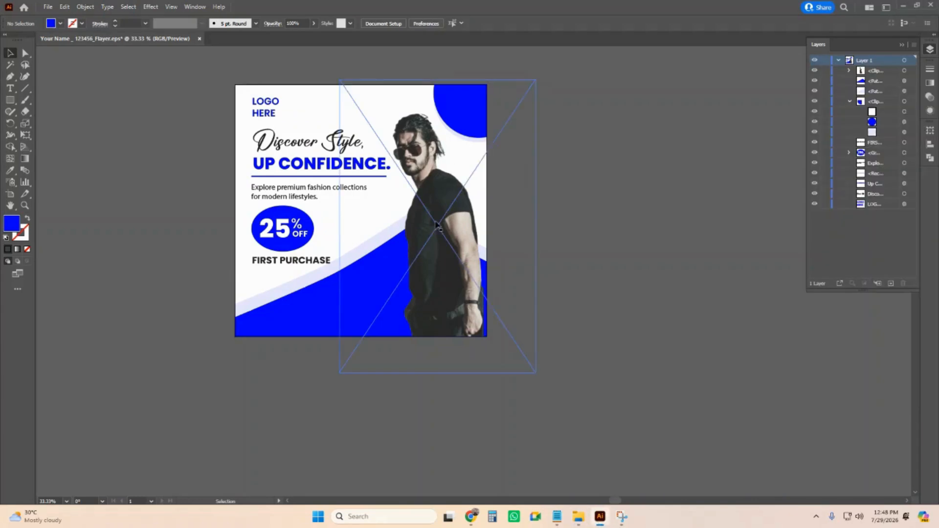
pyautogui.click(156, 153)
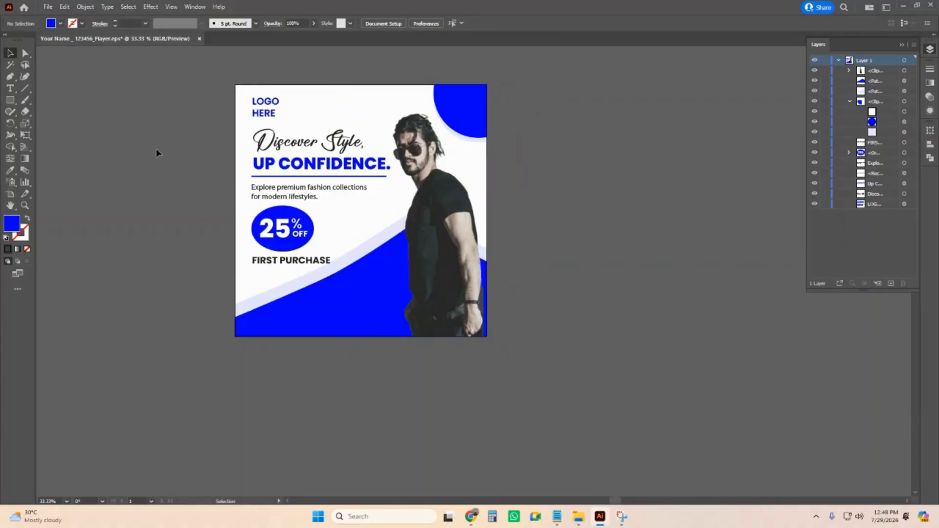